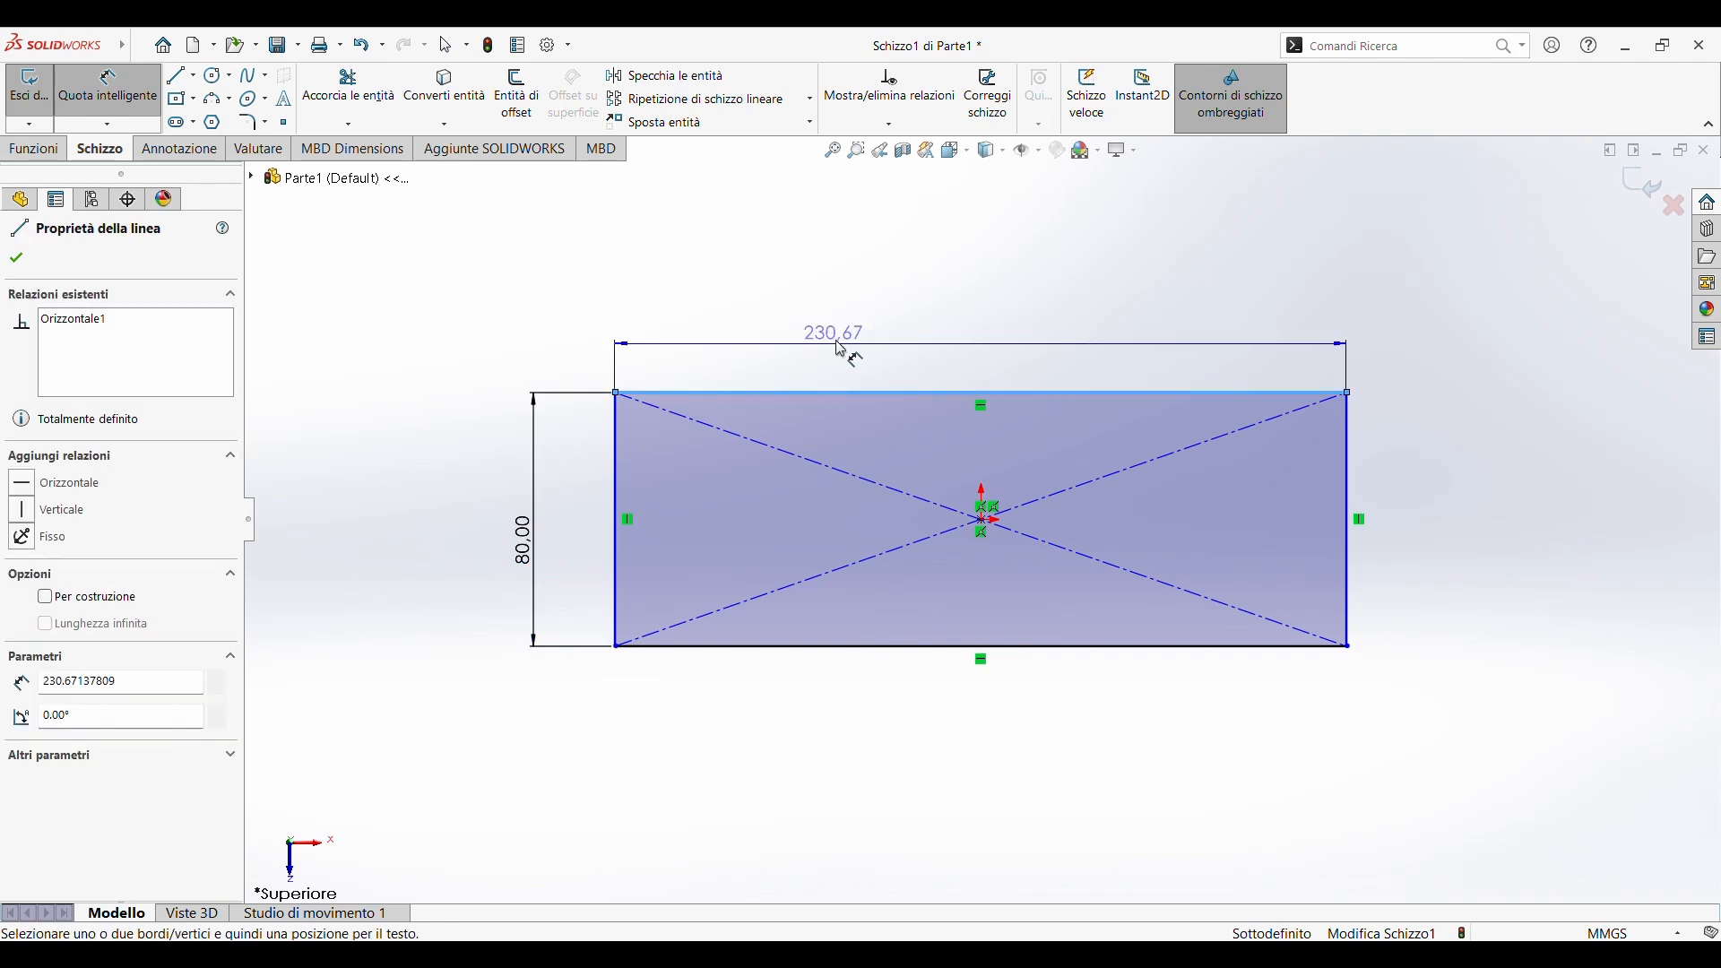
# - Dimension the rectangle's upper horizontal side and set its length to 200 mm
pyautogui.click(843, 325)
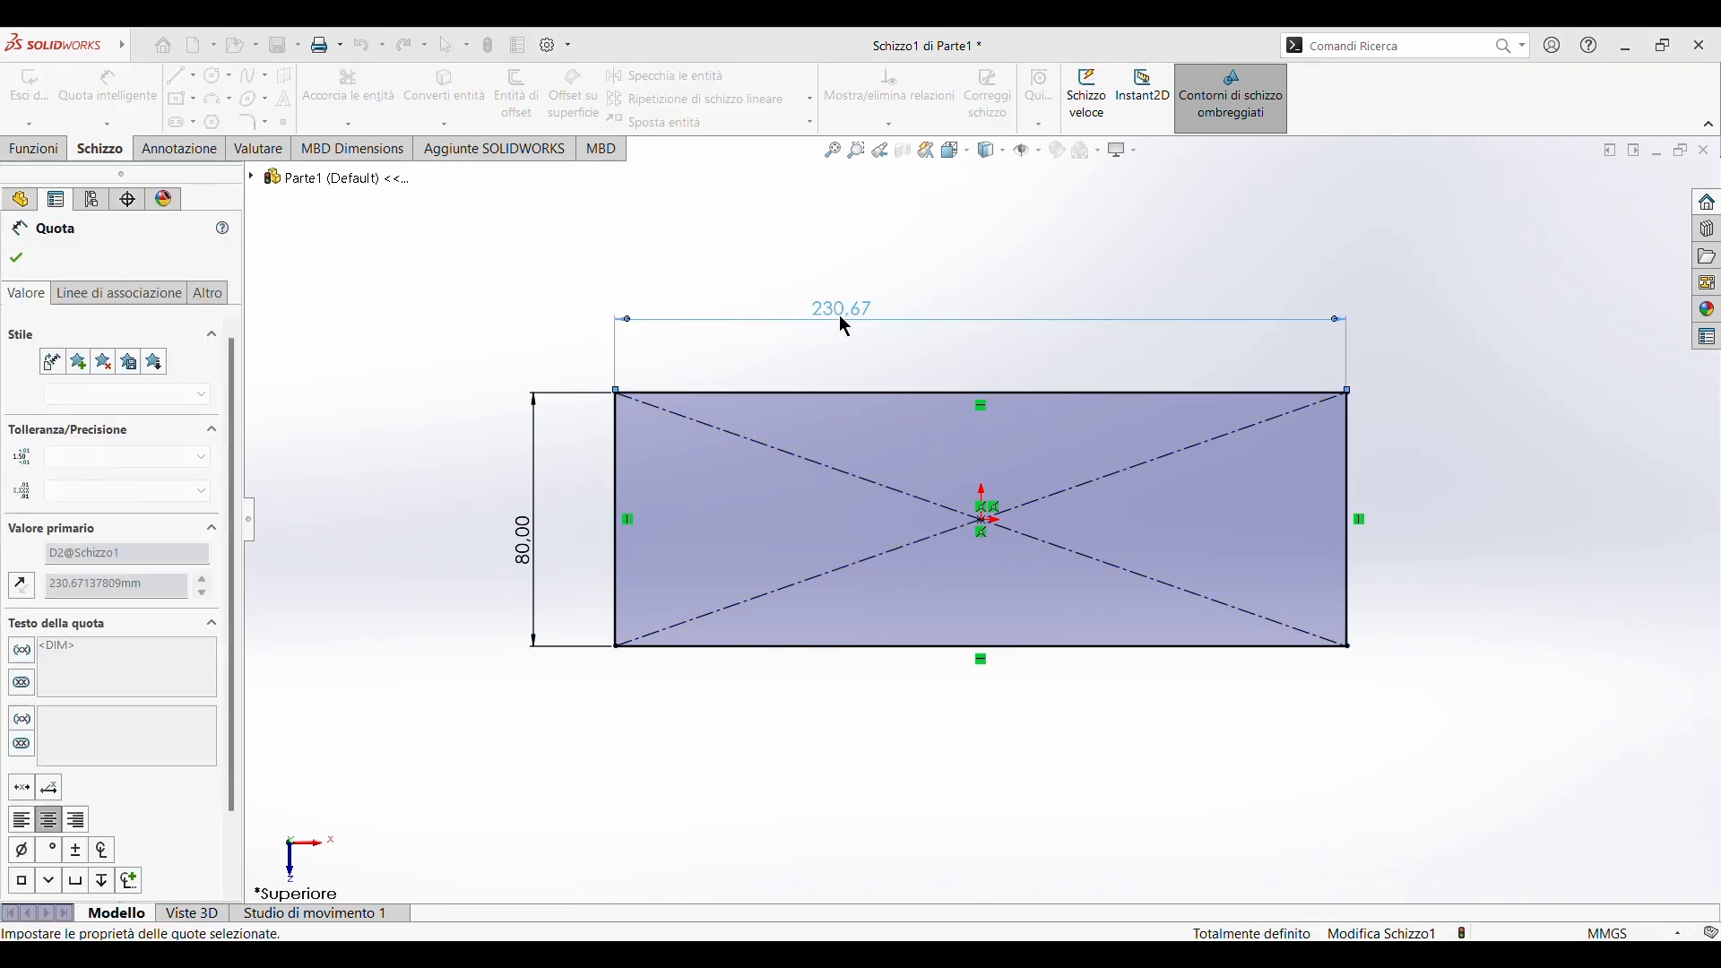
pyautogui.write('200')
pyautogui.press('Return')
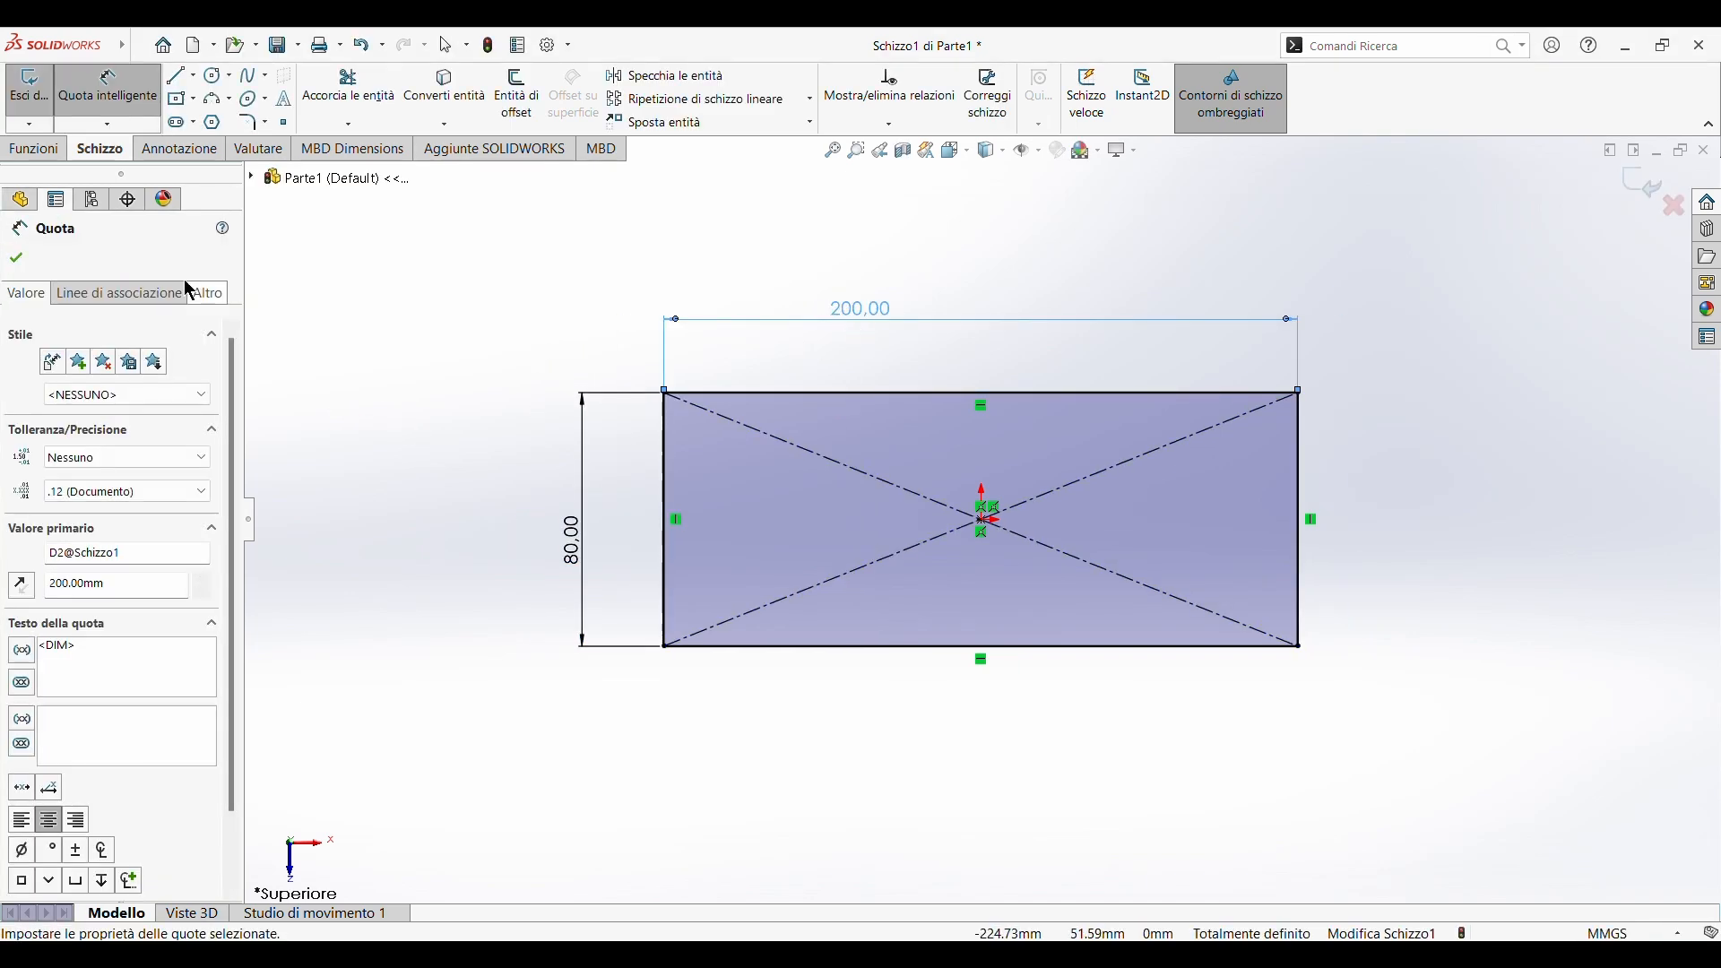
# - Round all four corners of the rectangle with 10 mm sketch fillets
pyautogui.click(247, 122)
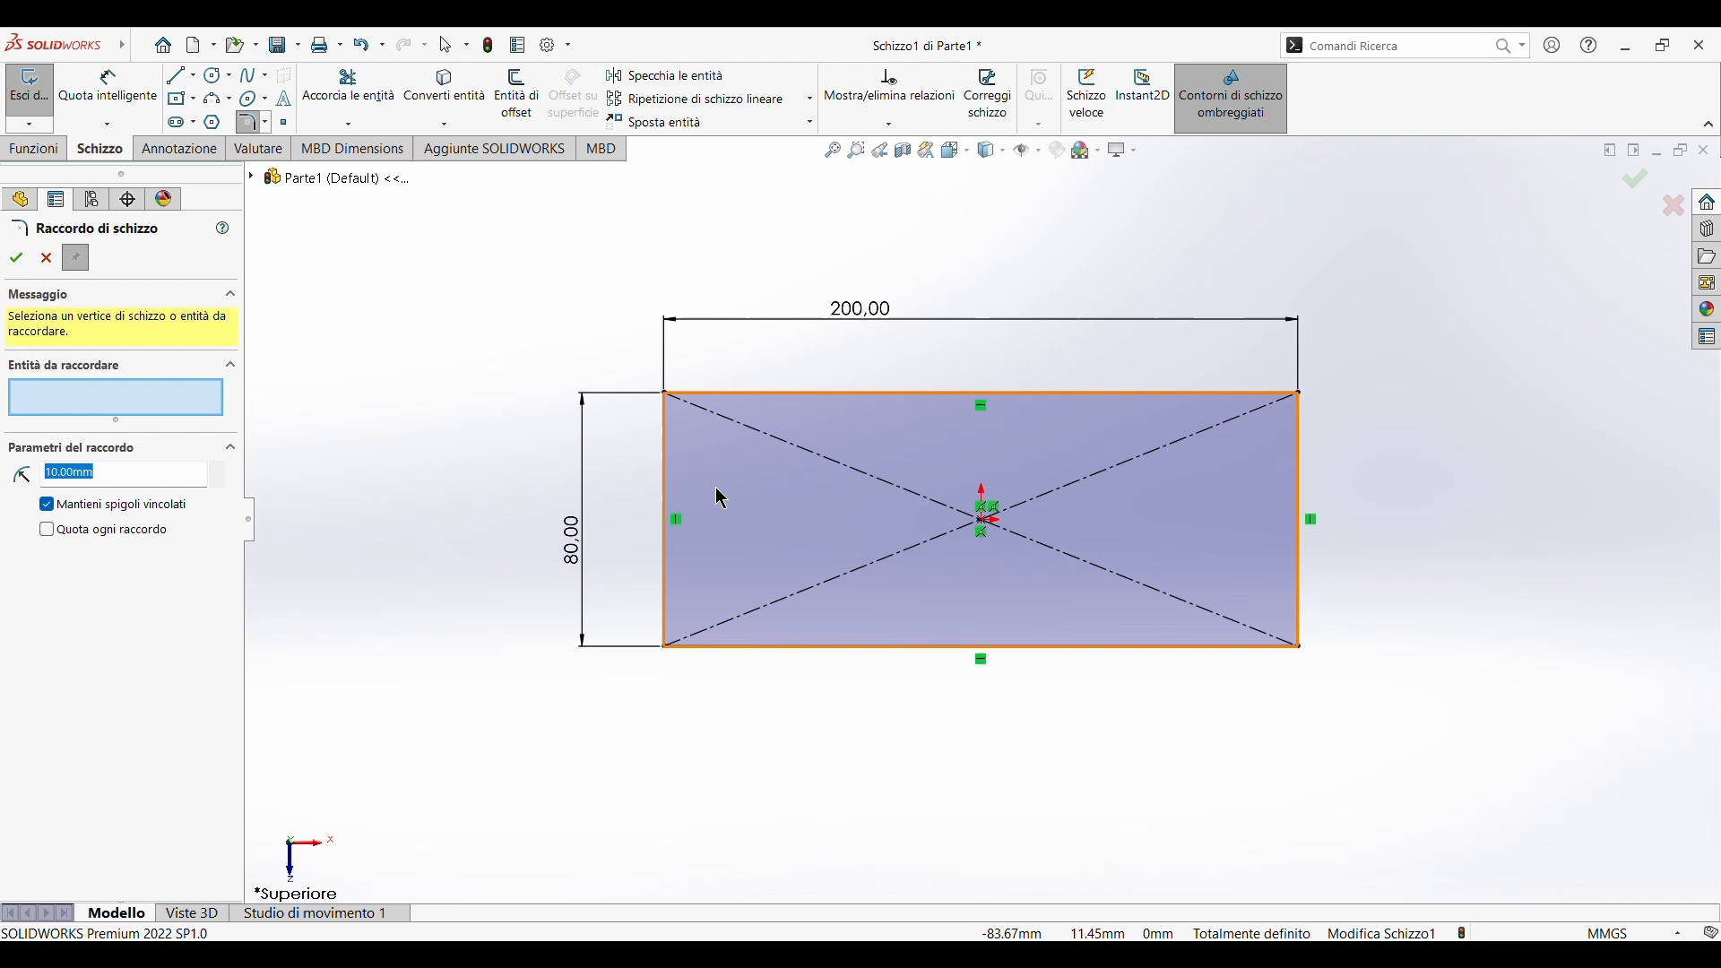
pyautogui.click(664, 448)
pyautogui.click(686, 393)
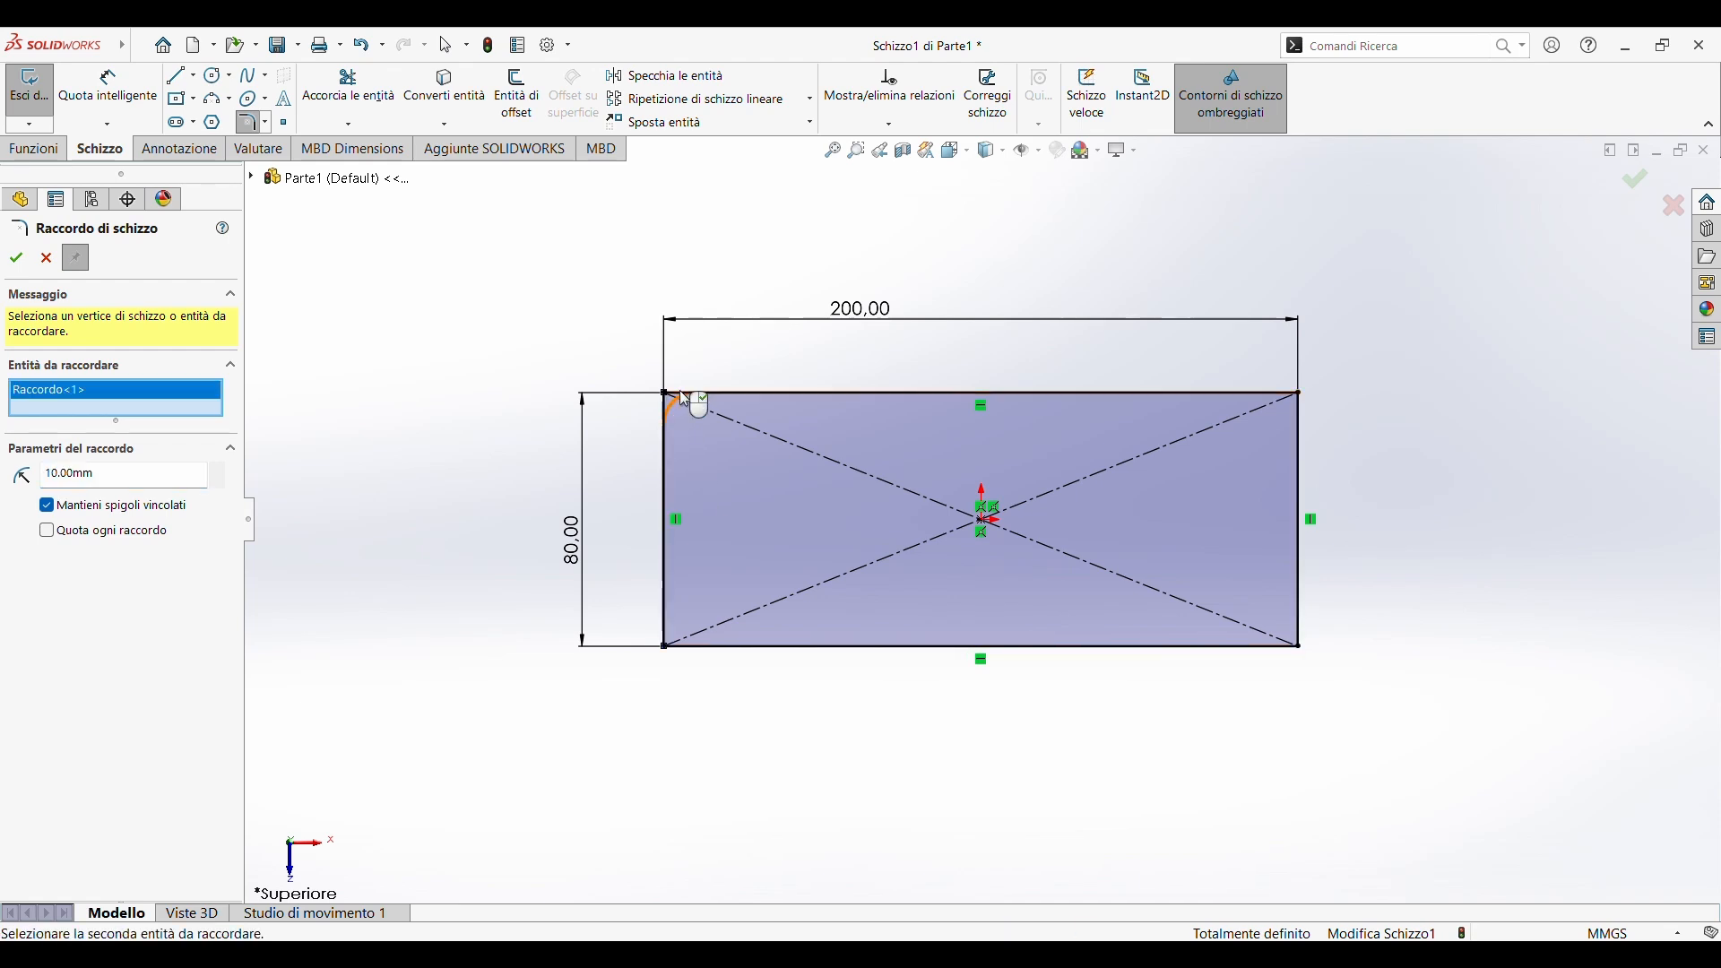
pyautogui.click(664, 594)
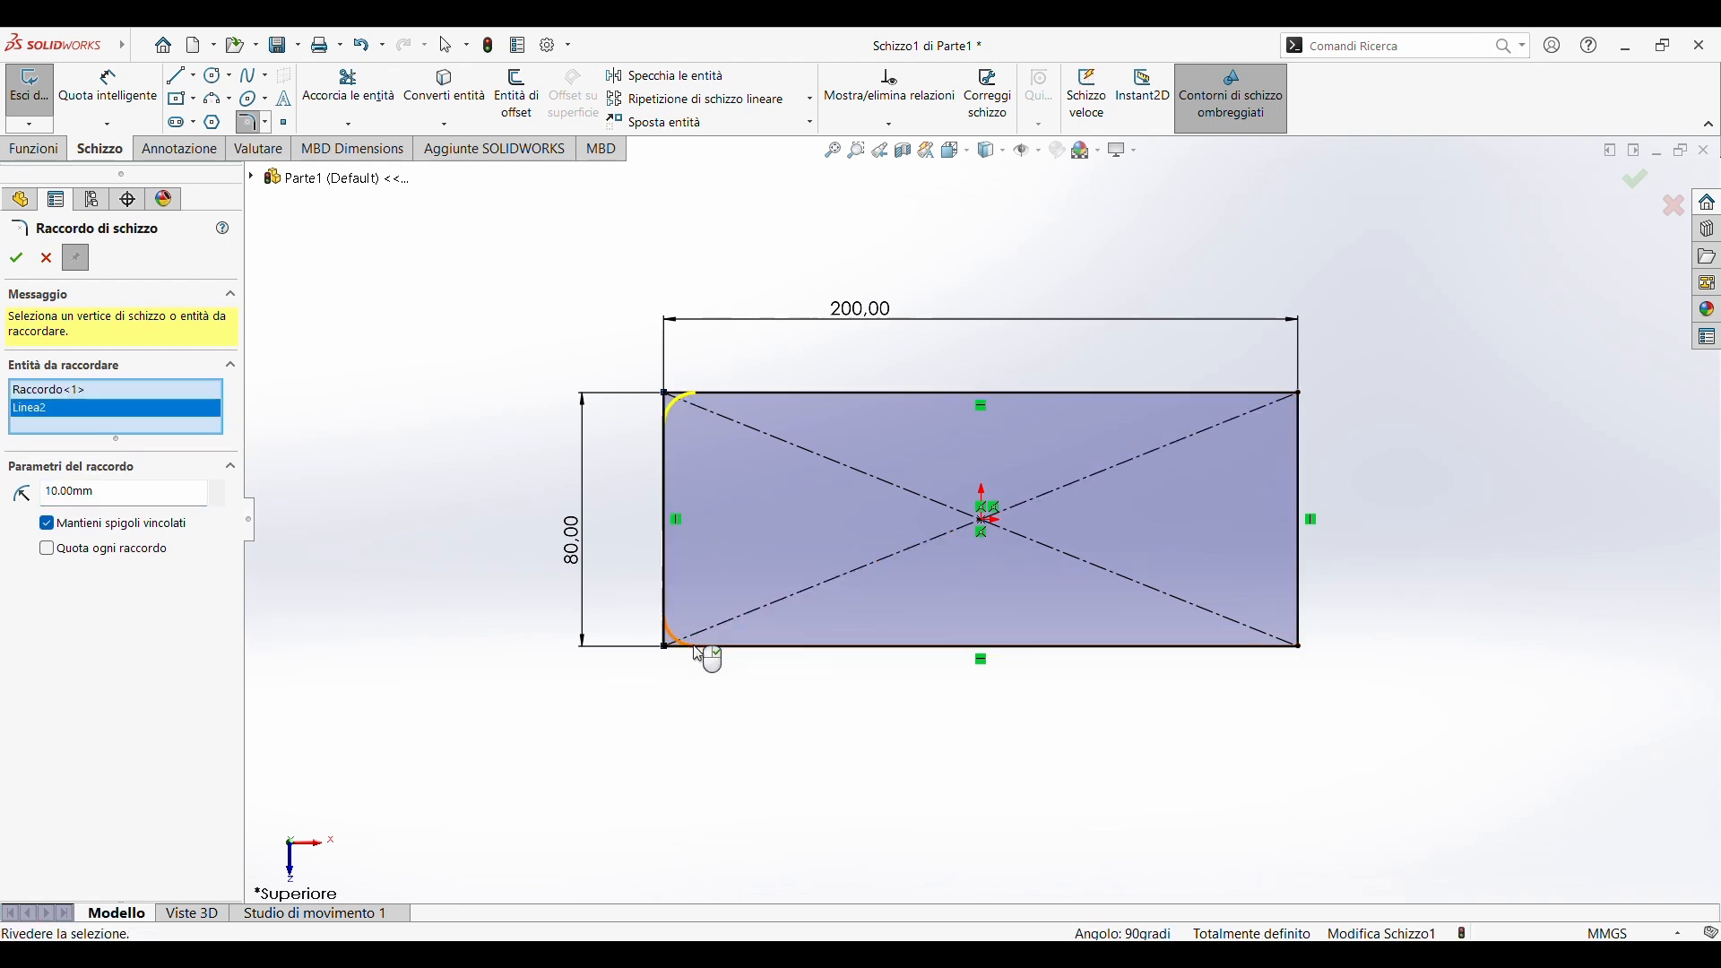
pyautogui.click(701, 647)
pyautogui.click(1295, 649)
pyautogui.click(1292, 647)
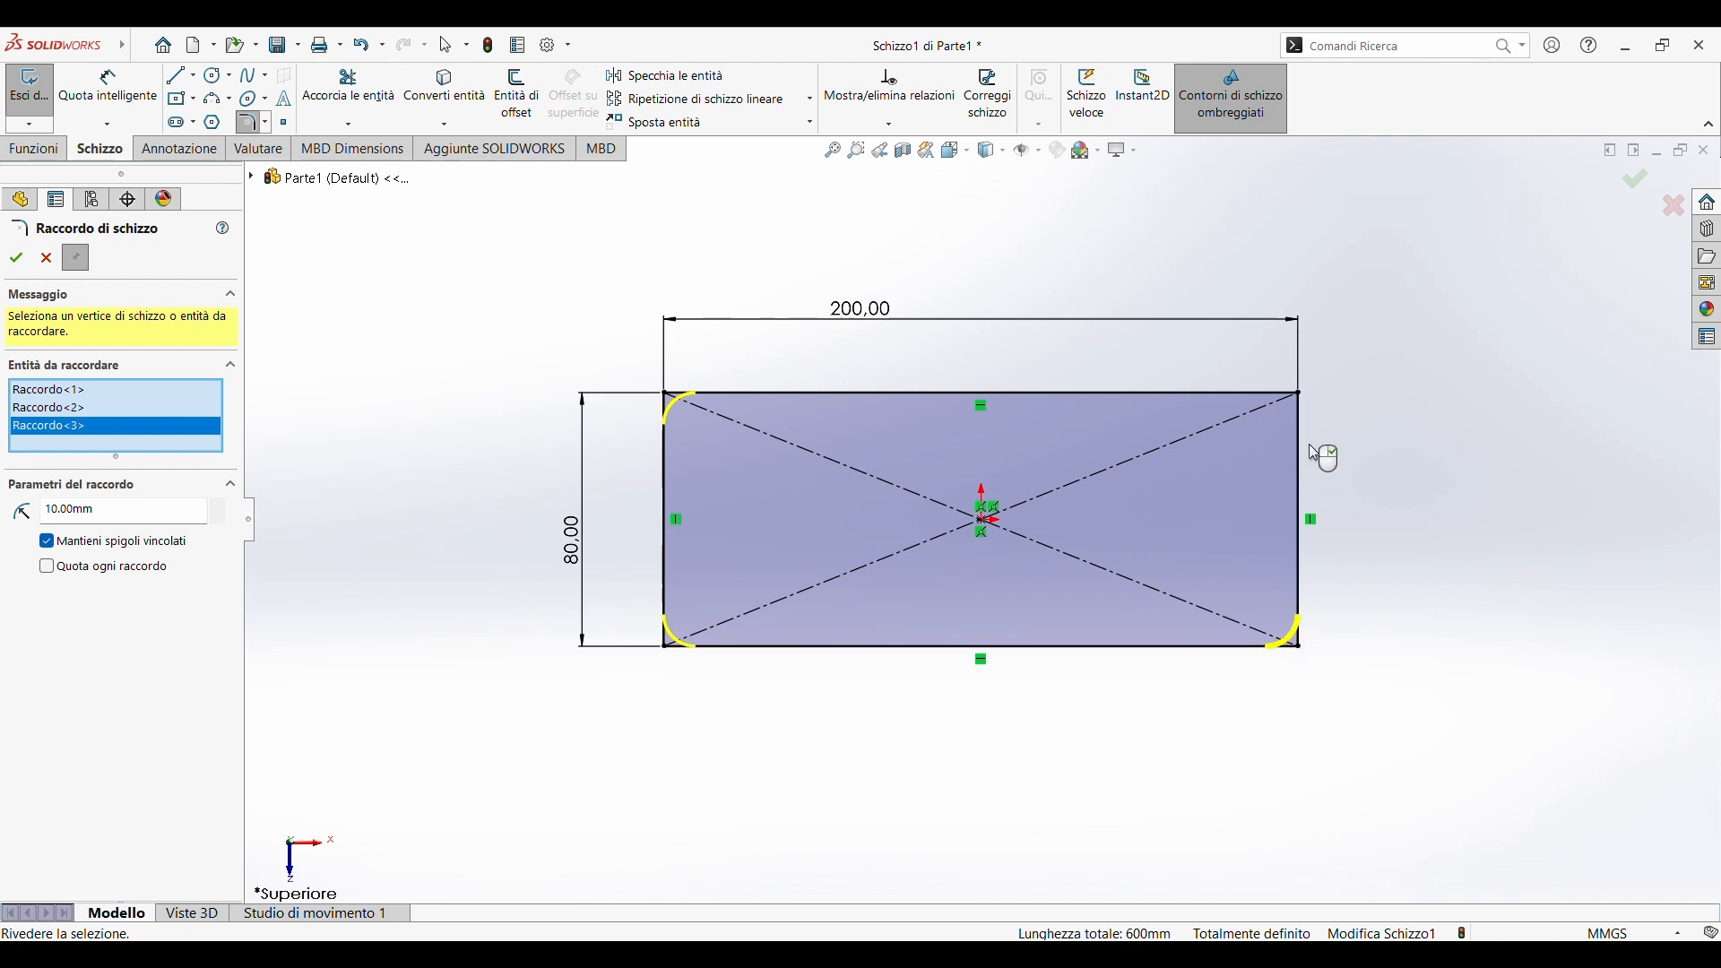
pyautogui.click(1295, 394)
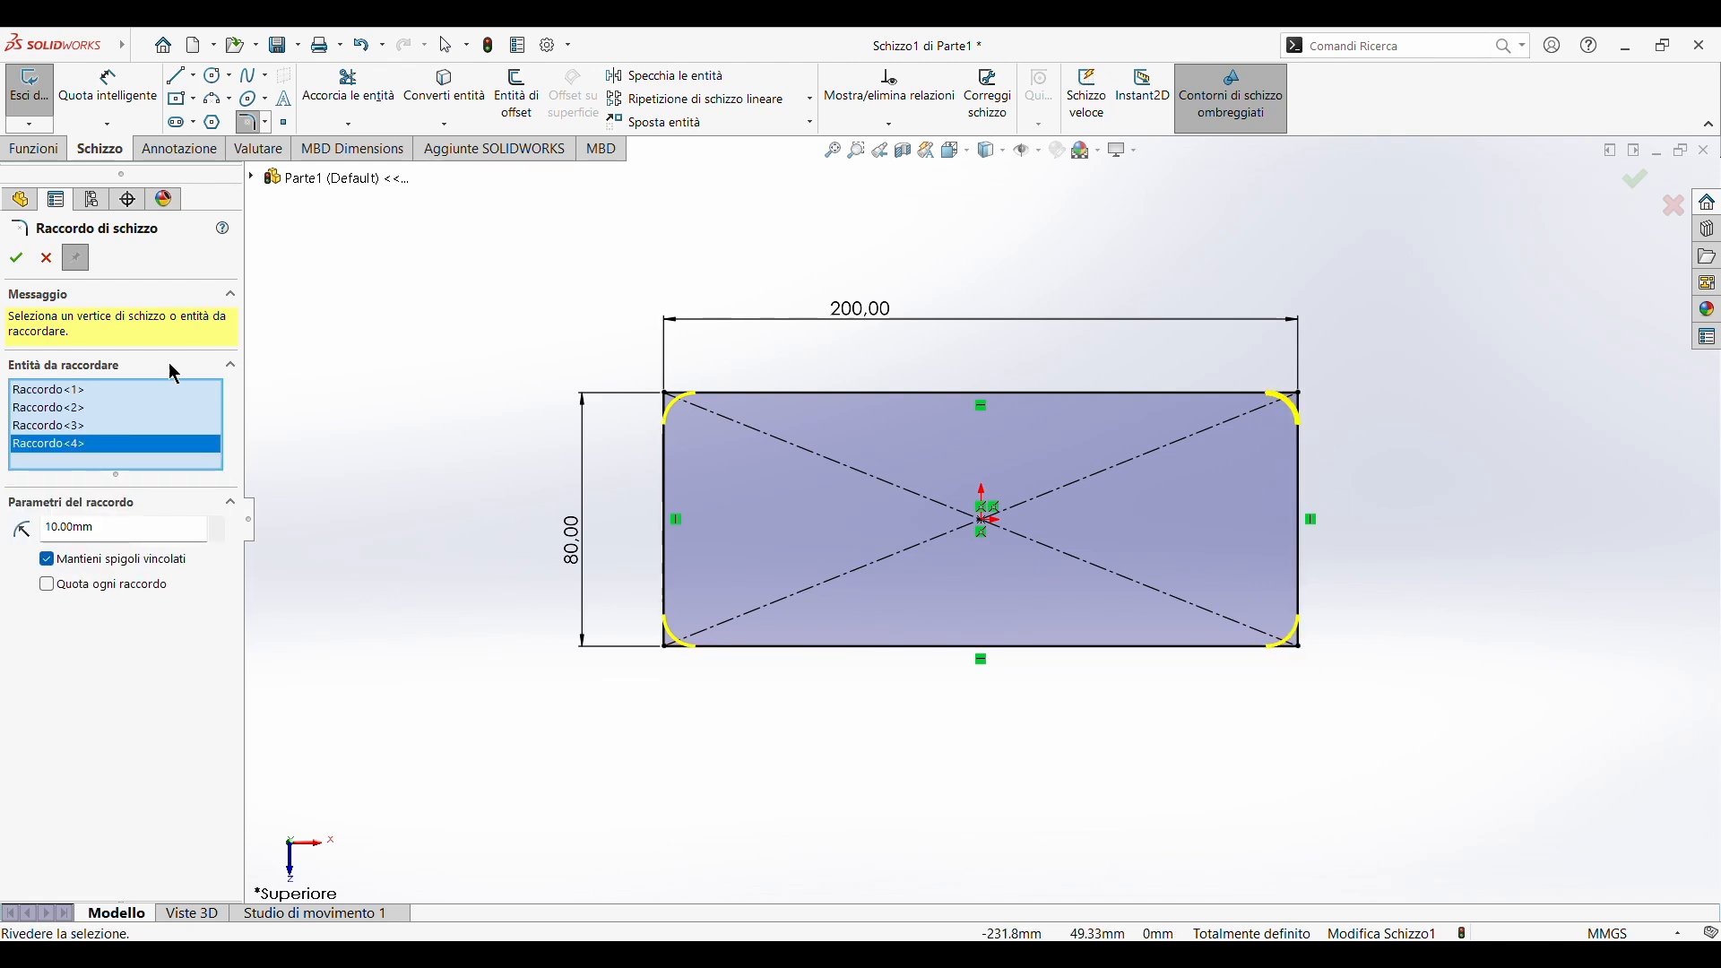
pyautogui.click(16, 259)
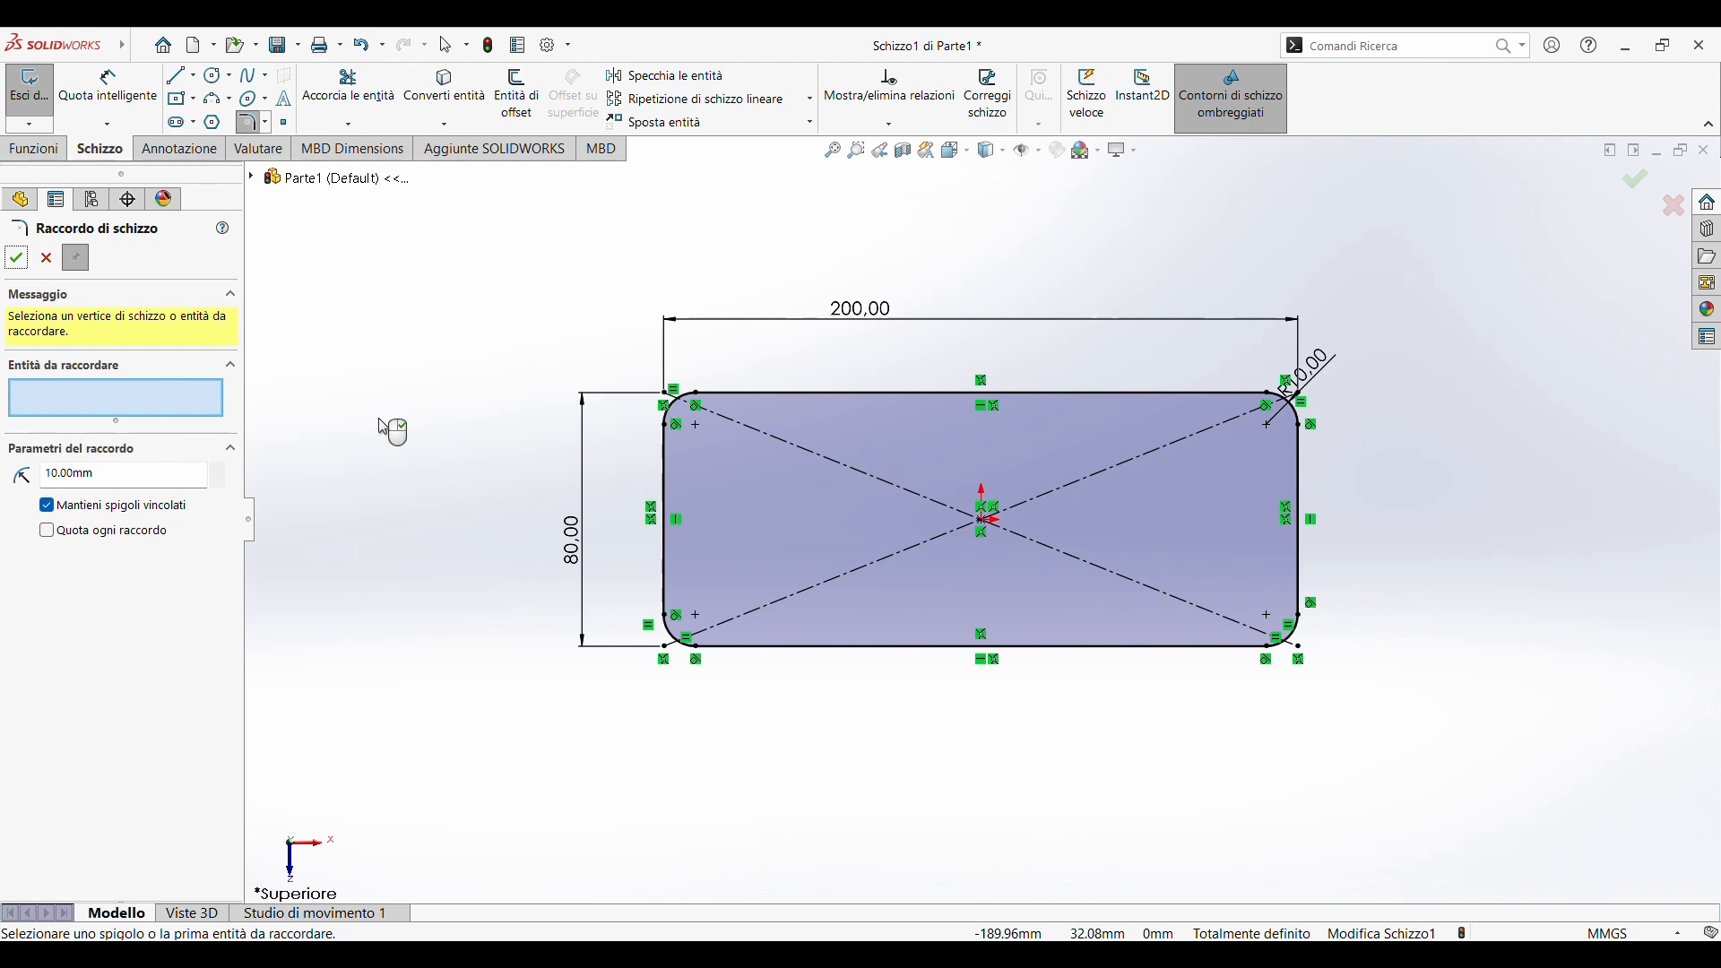
pyautogui.click(38, 150)
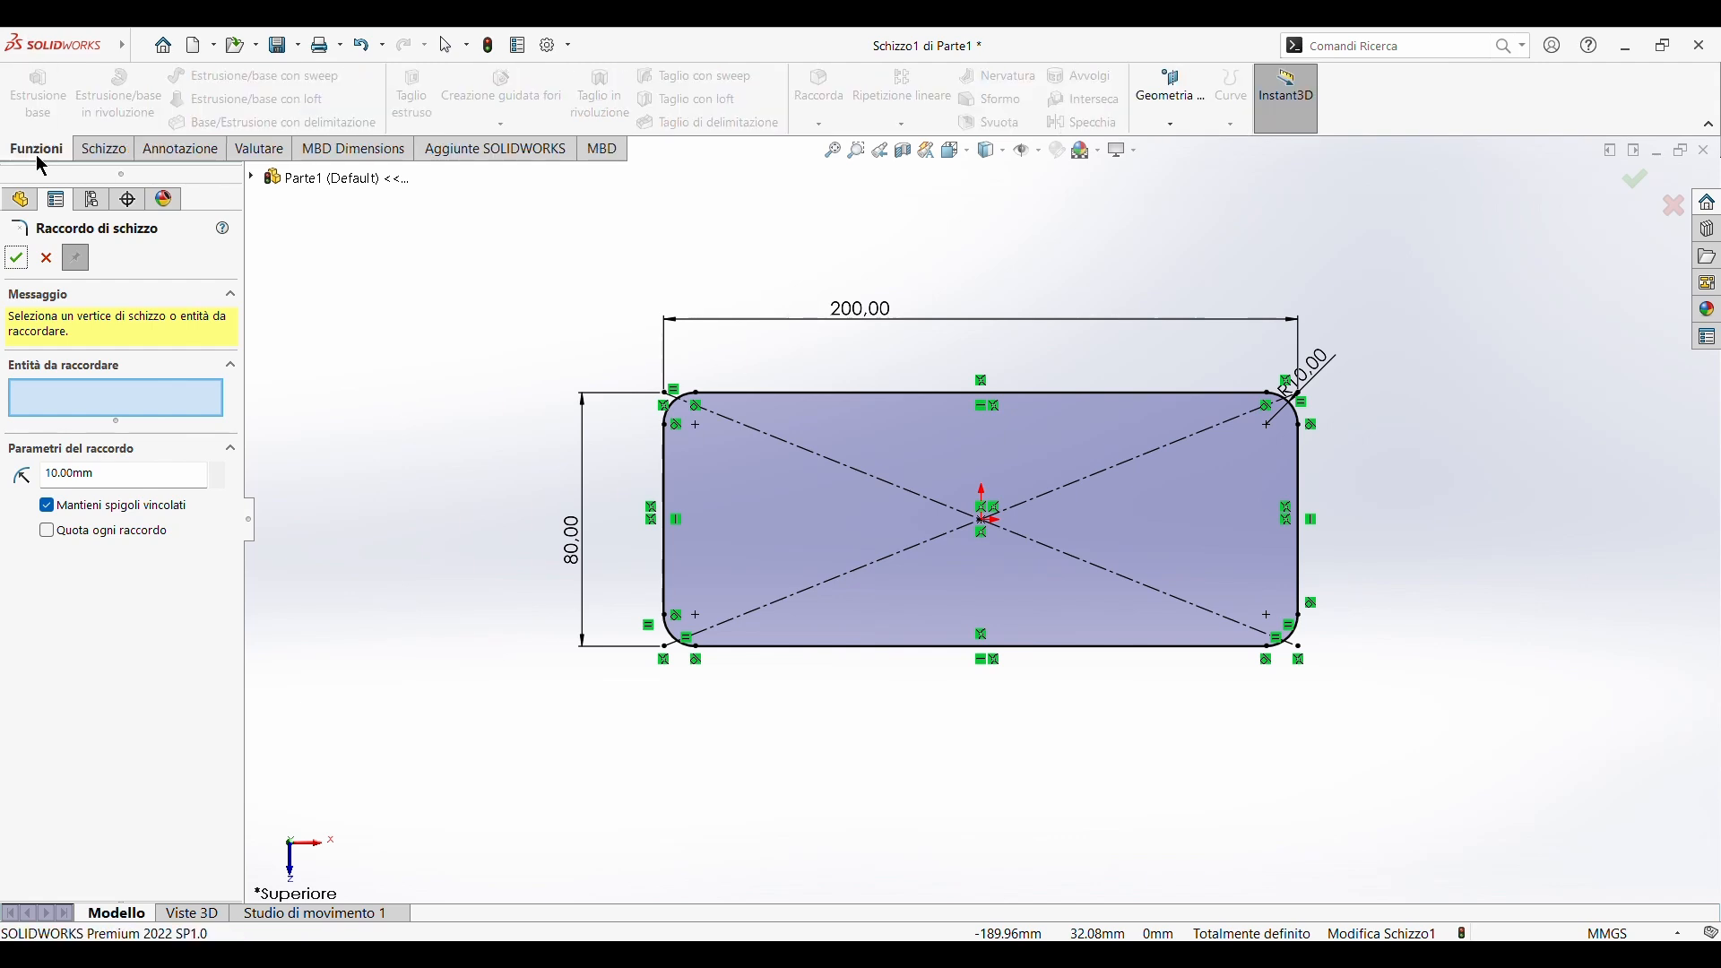
pyautogui.click(45, 259)
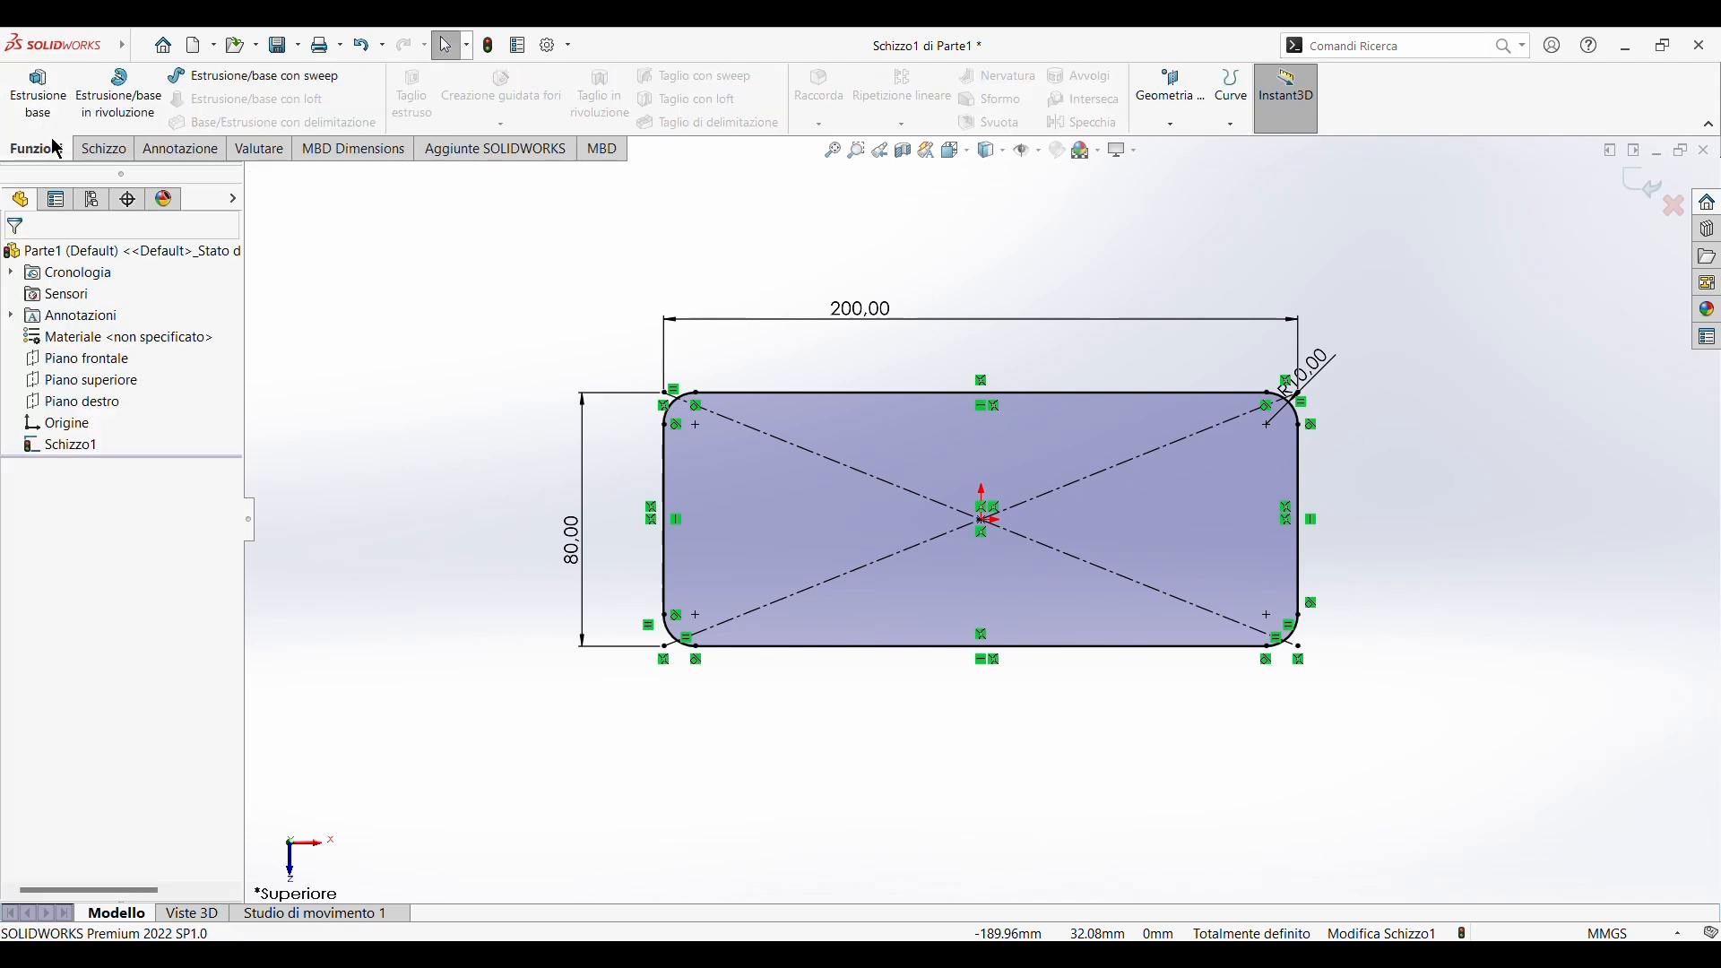
# - Extrude the rounded rectangle with a blind depth of 10 mm
pyautogui.click(37, 97)
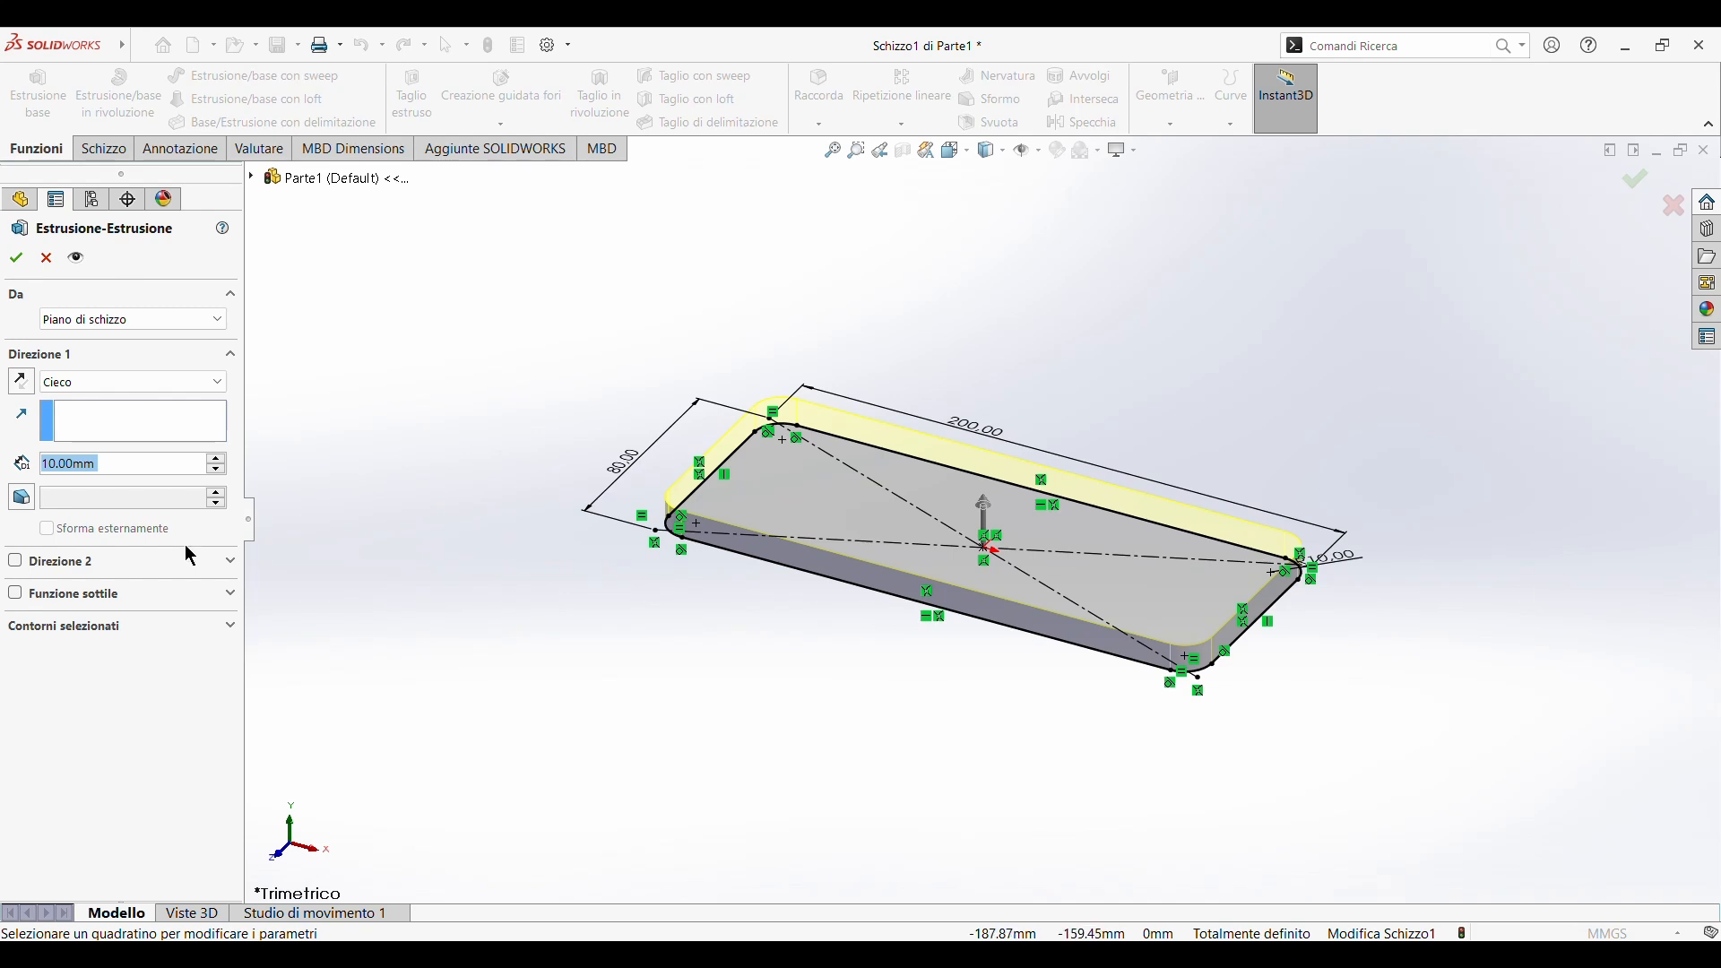
pyautogui.write('15')
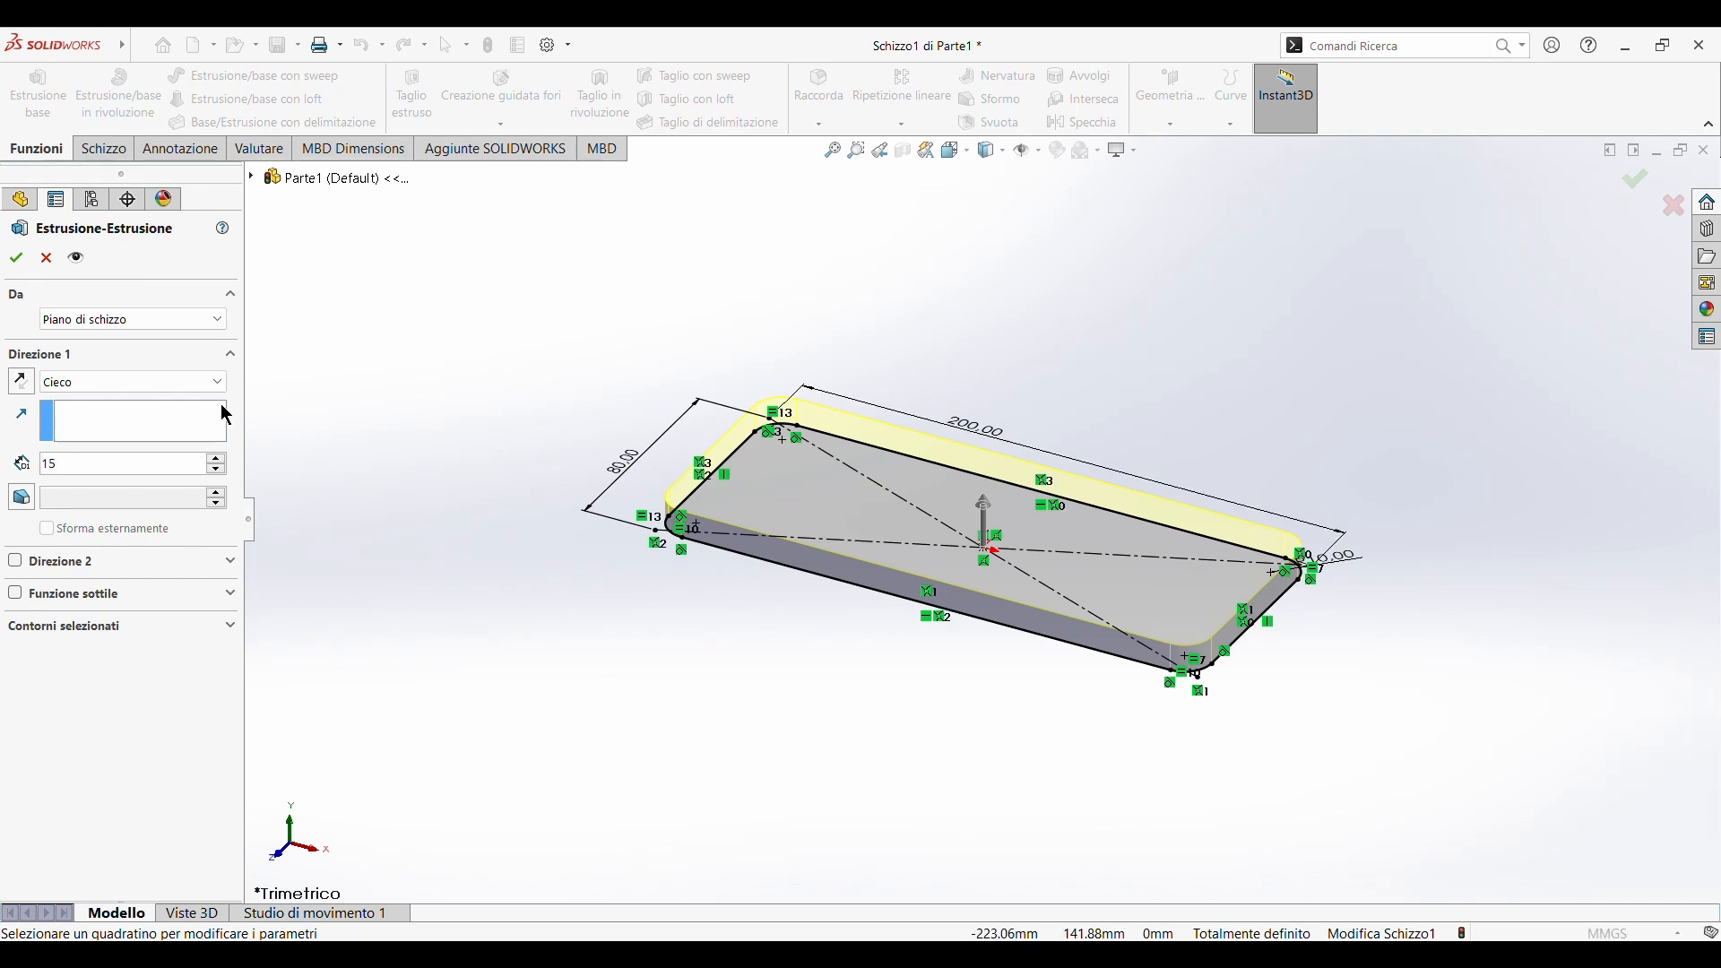
pyautogui.press('Return')
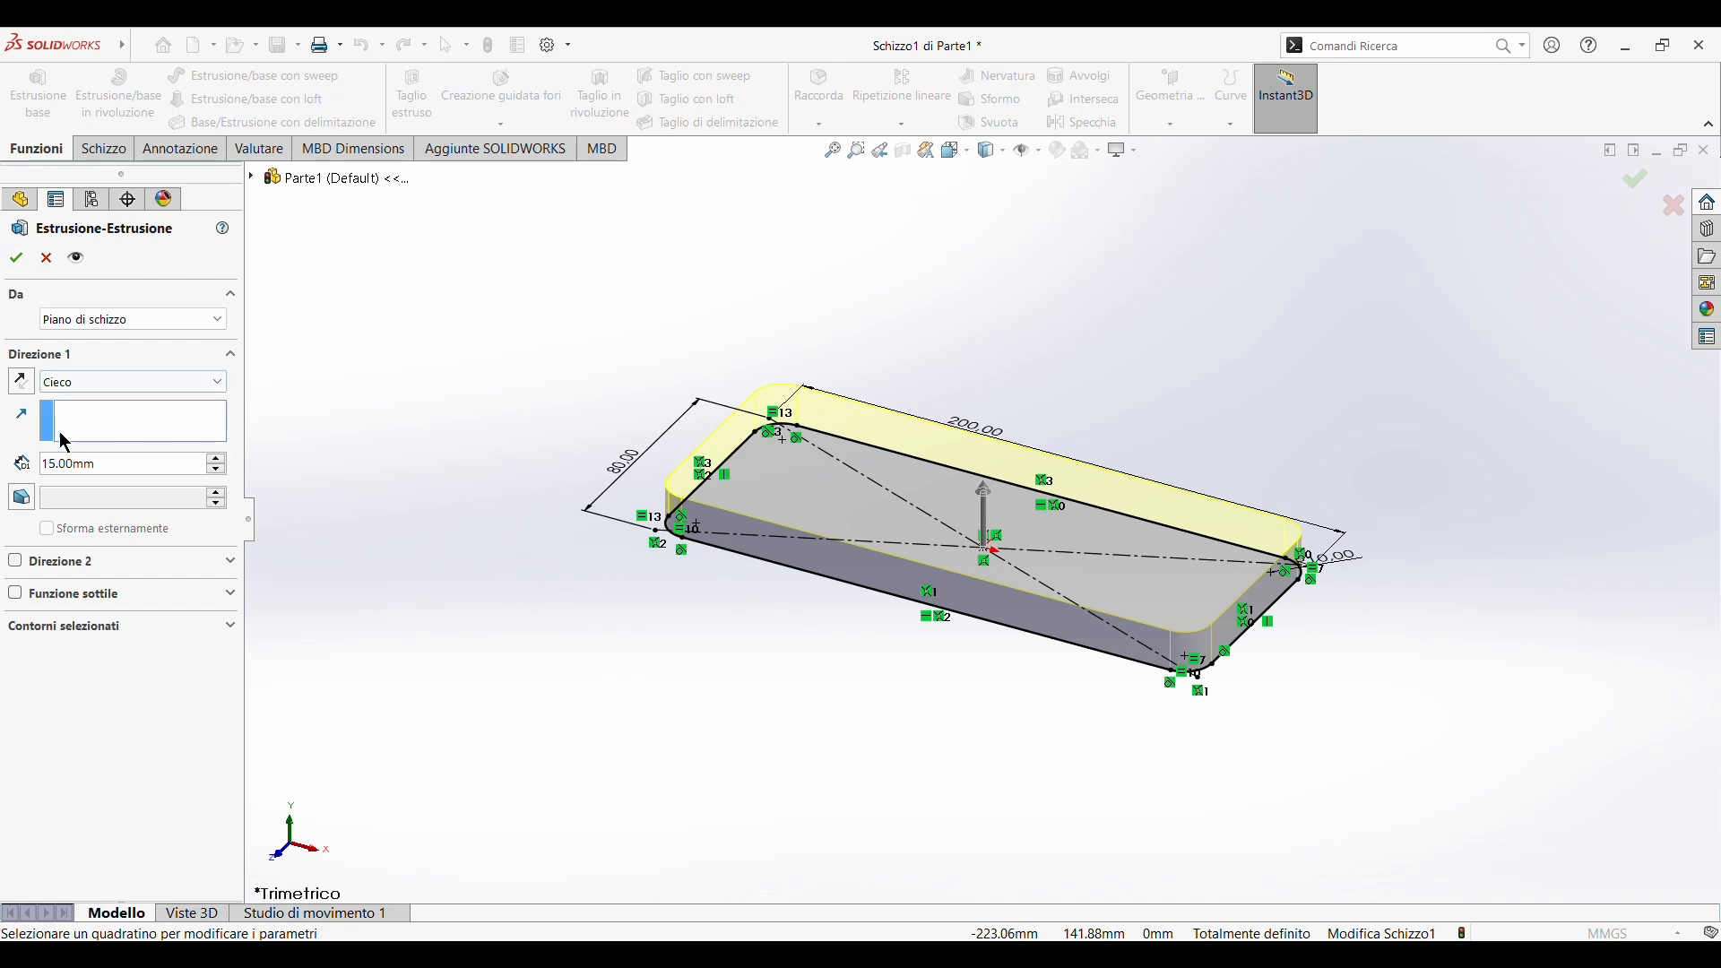
pyautogui.write('10')
pyautogui.click(17, 257)
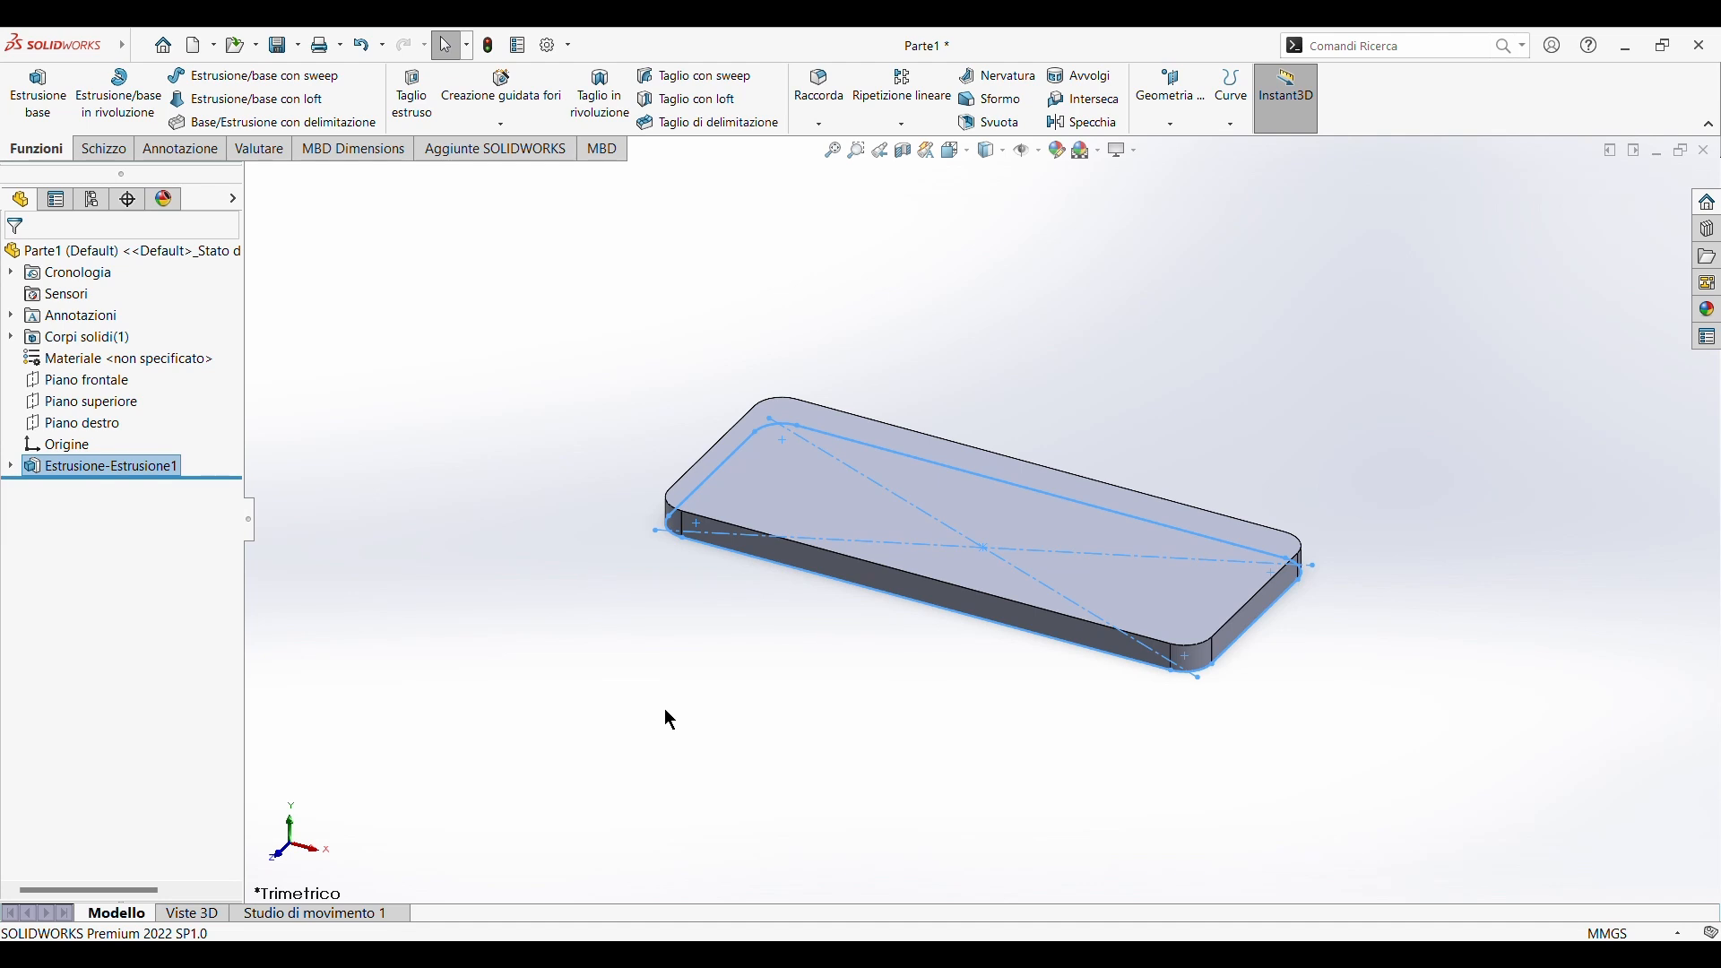
# - Apply a plain white scene background and give the whole part a light orange colour from the standard swatches
pyautogui.moveTo(800, 726); pyautogui.dragTo(882, 807, button='middle')
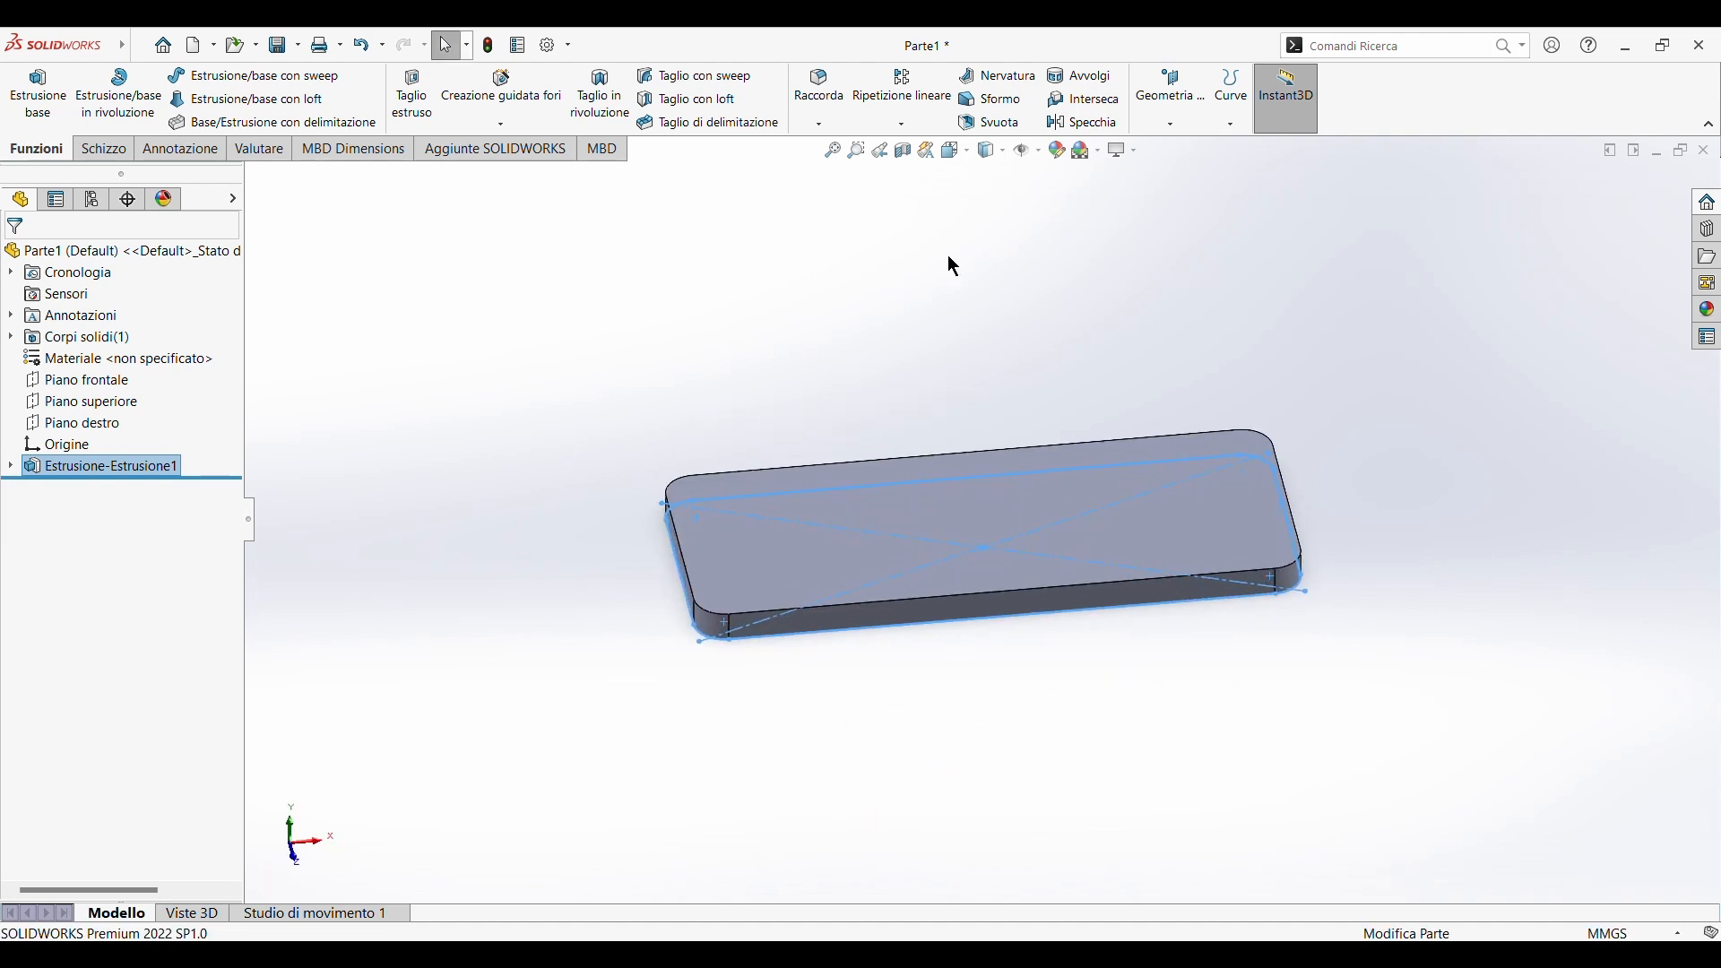
pyautogui.click(1095, 151)
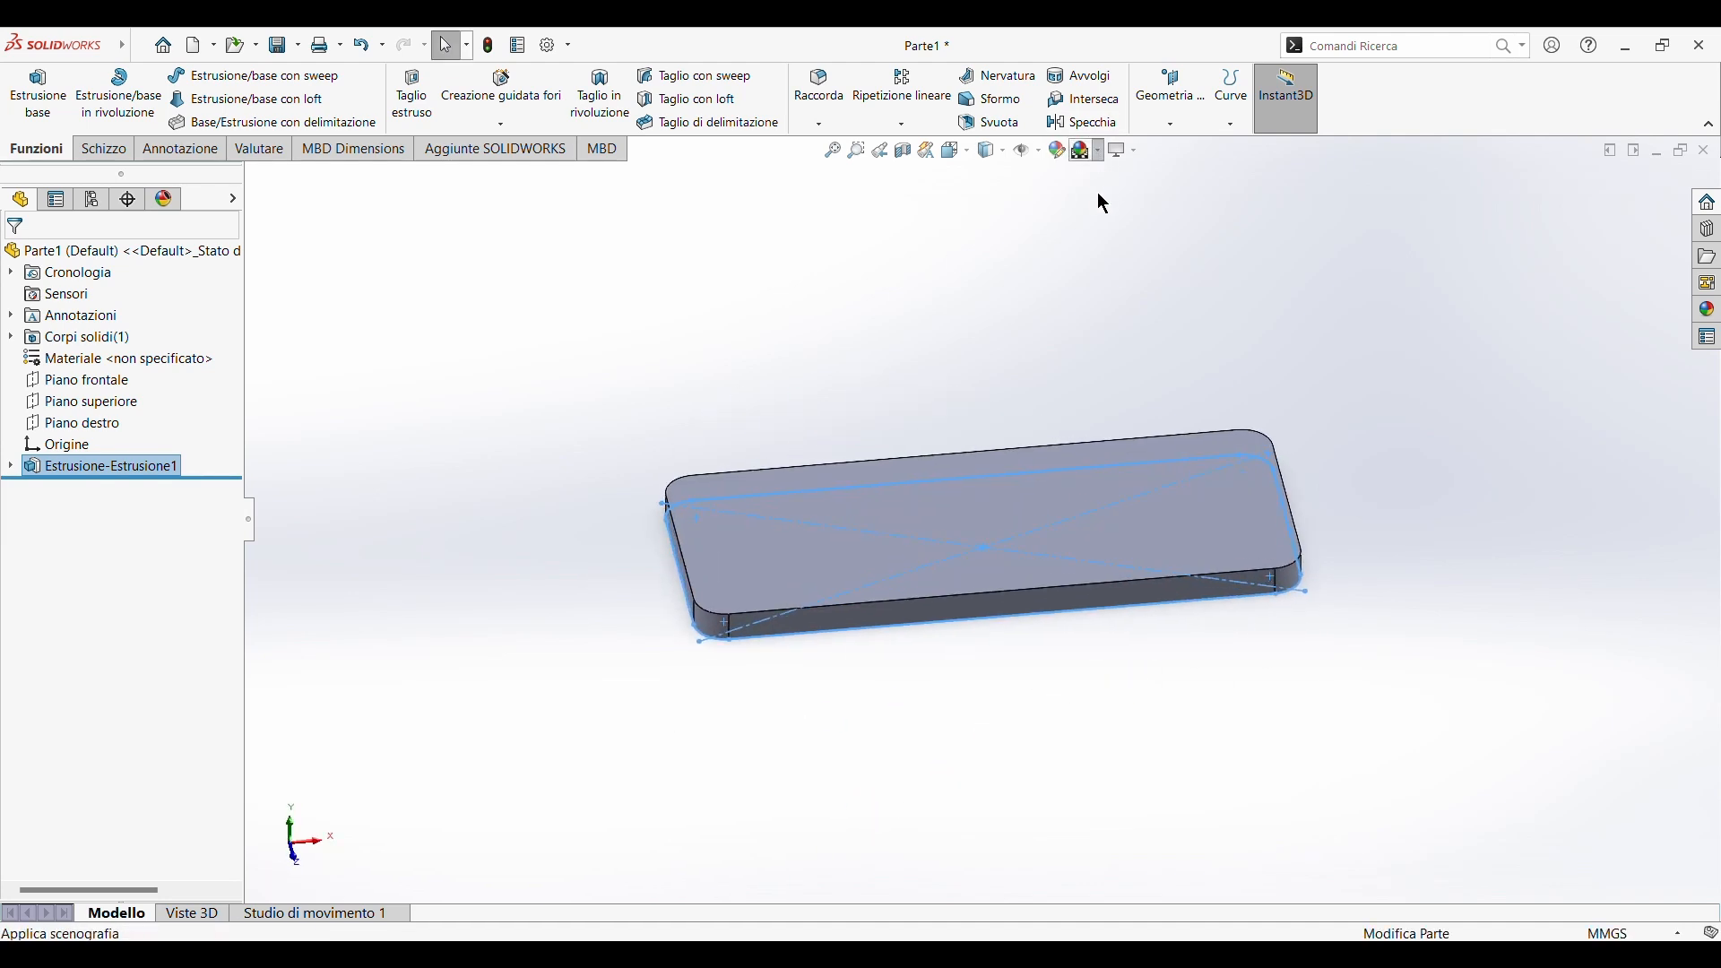
pyautogui.click(1099, 194)
pyautogui.click(1057, 152)
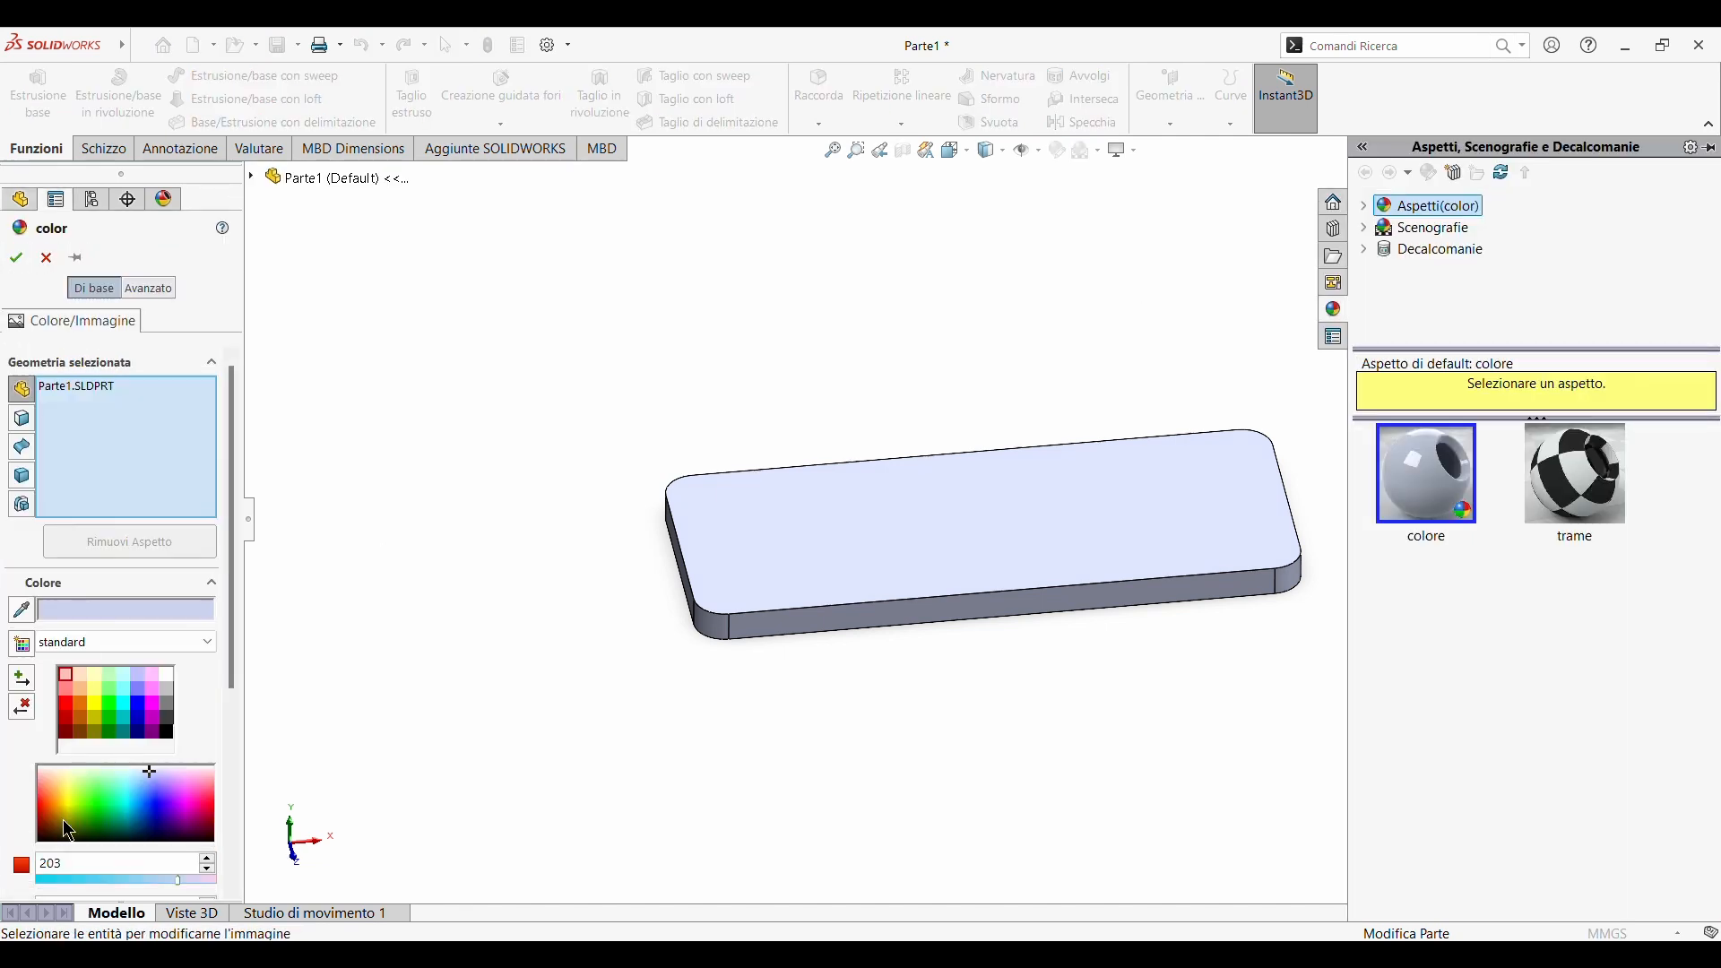
pyautogui.click(77, 701)
pyautogui.click(88, 701)
pyautogui.click(78, 687)
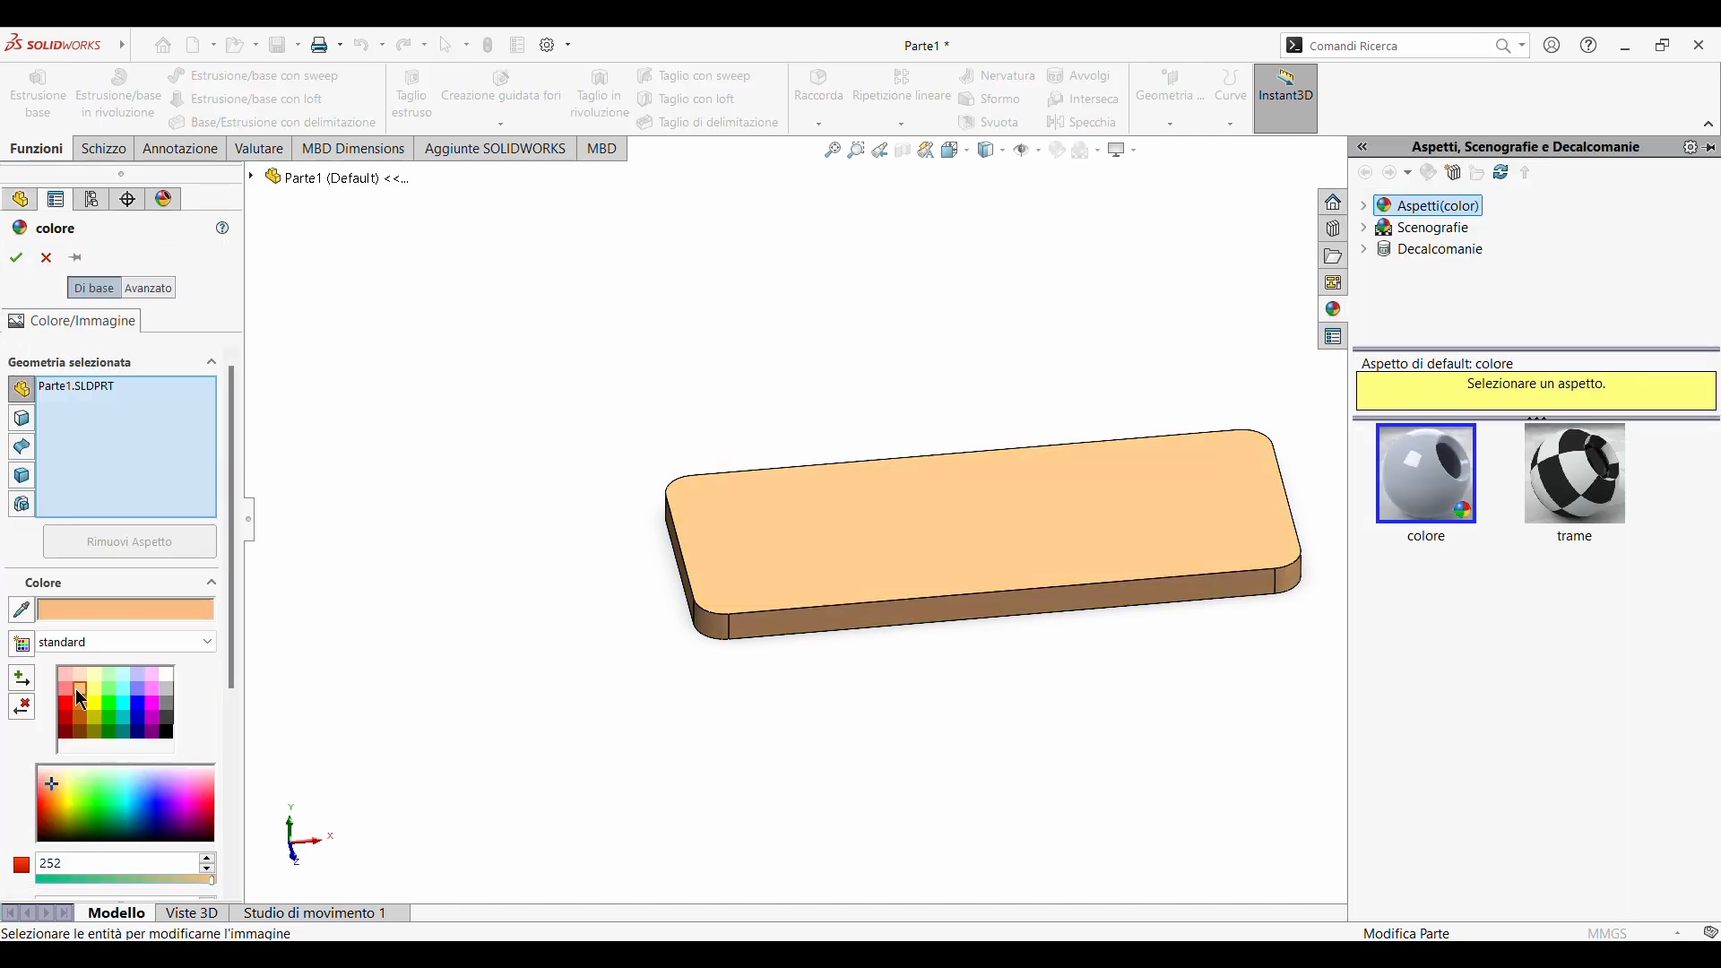
pyautogui.click(15, 259)
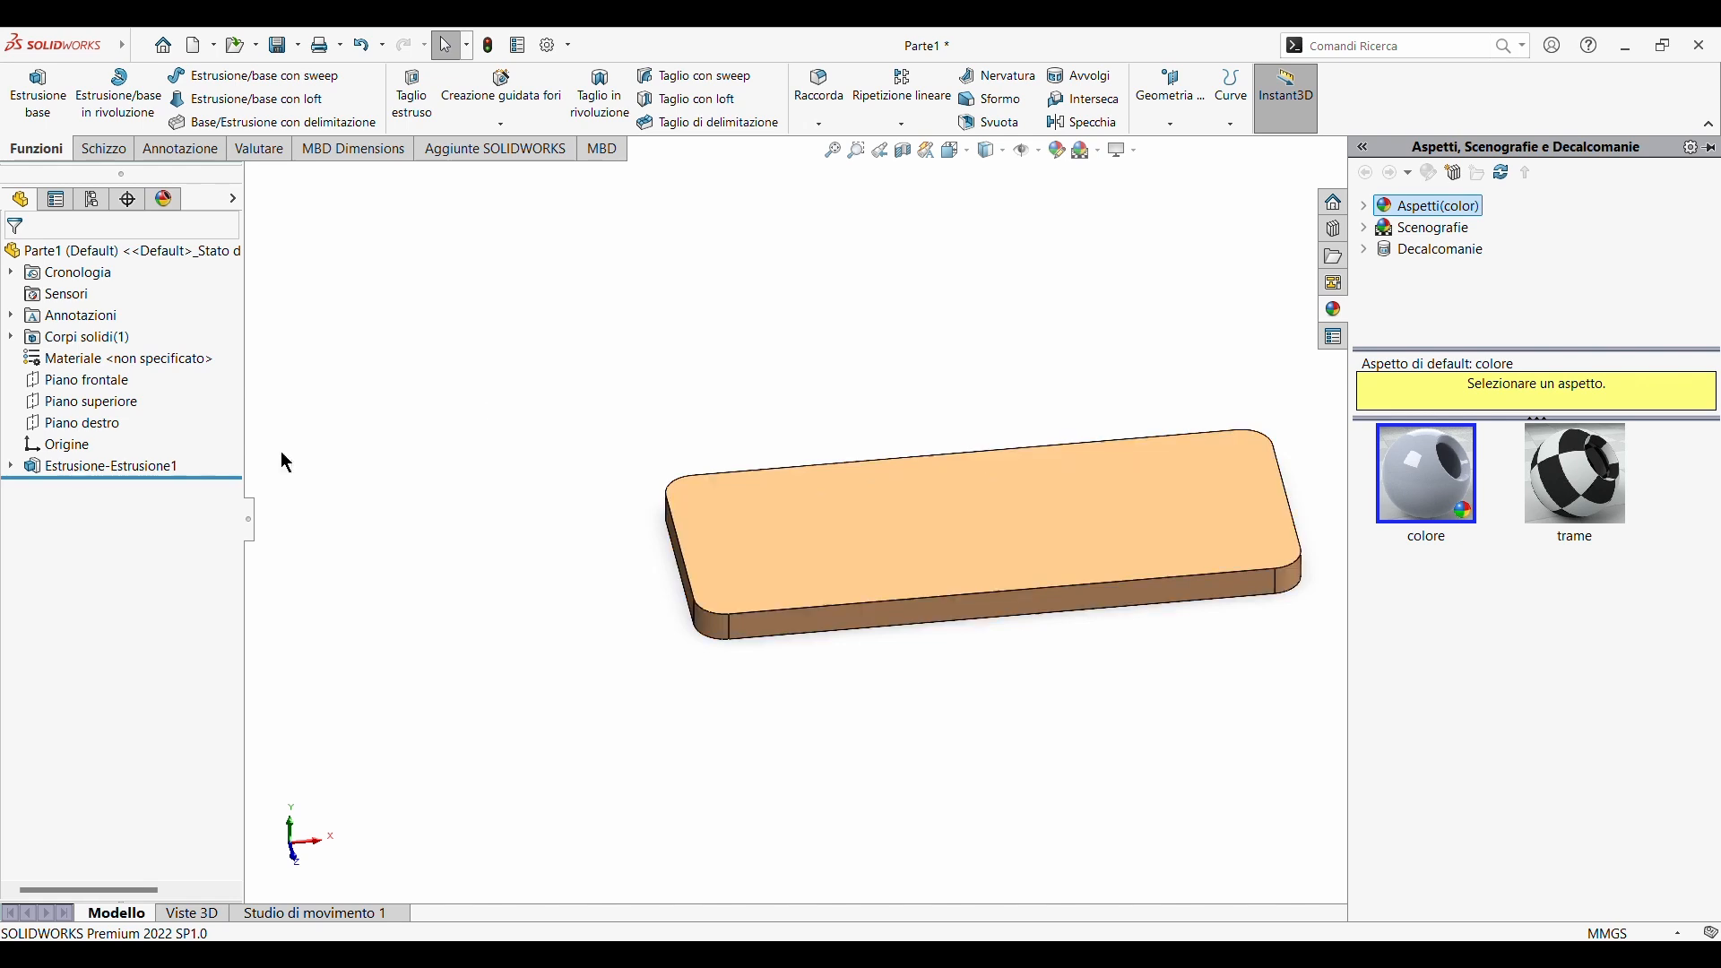
# - Start a new sketch on the front plane (Piano frontale)
pyautogui.moveTo(281, 450); pyautogui.dragTo(529, 408, button='middle')
pyautogui.click(772, 312)
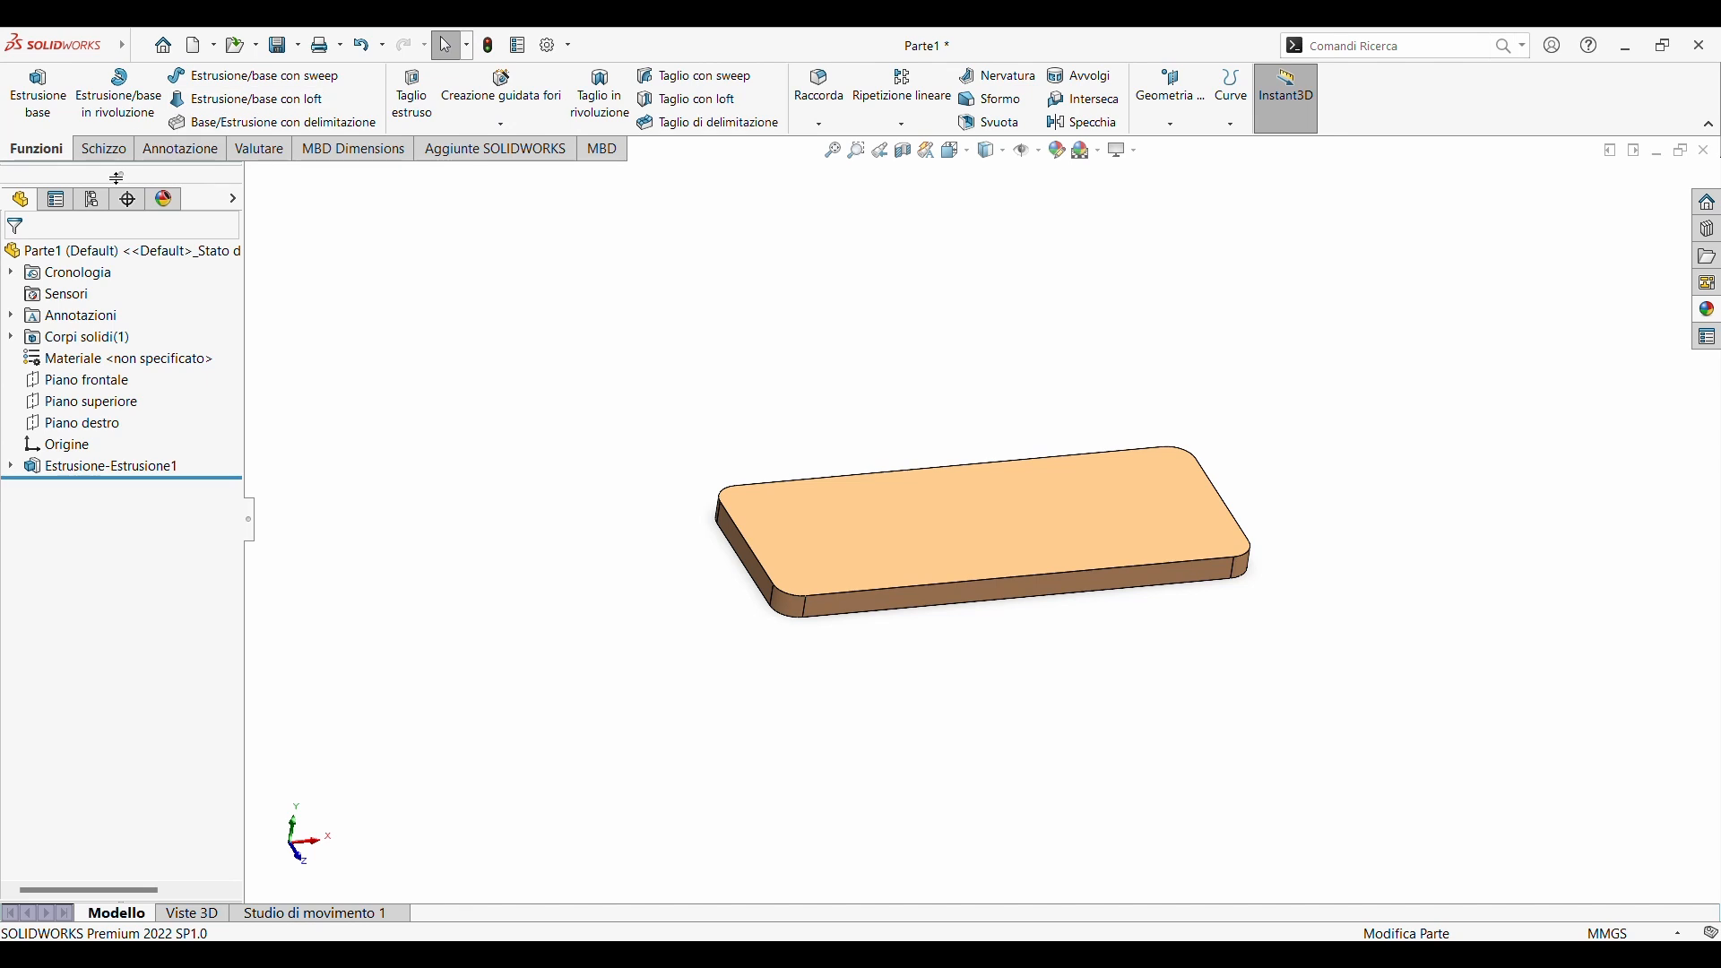
pyautogui.click(101, 149)
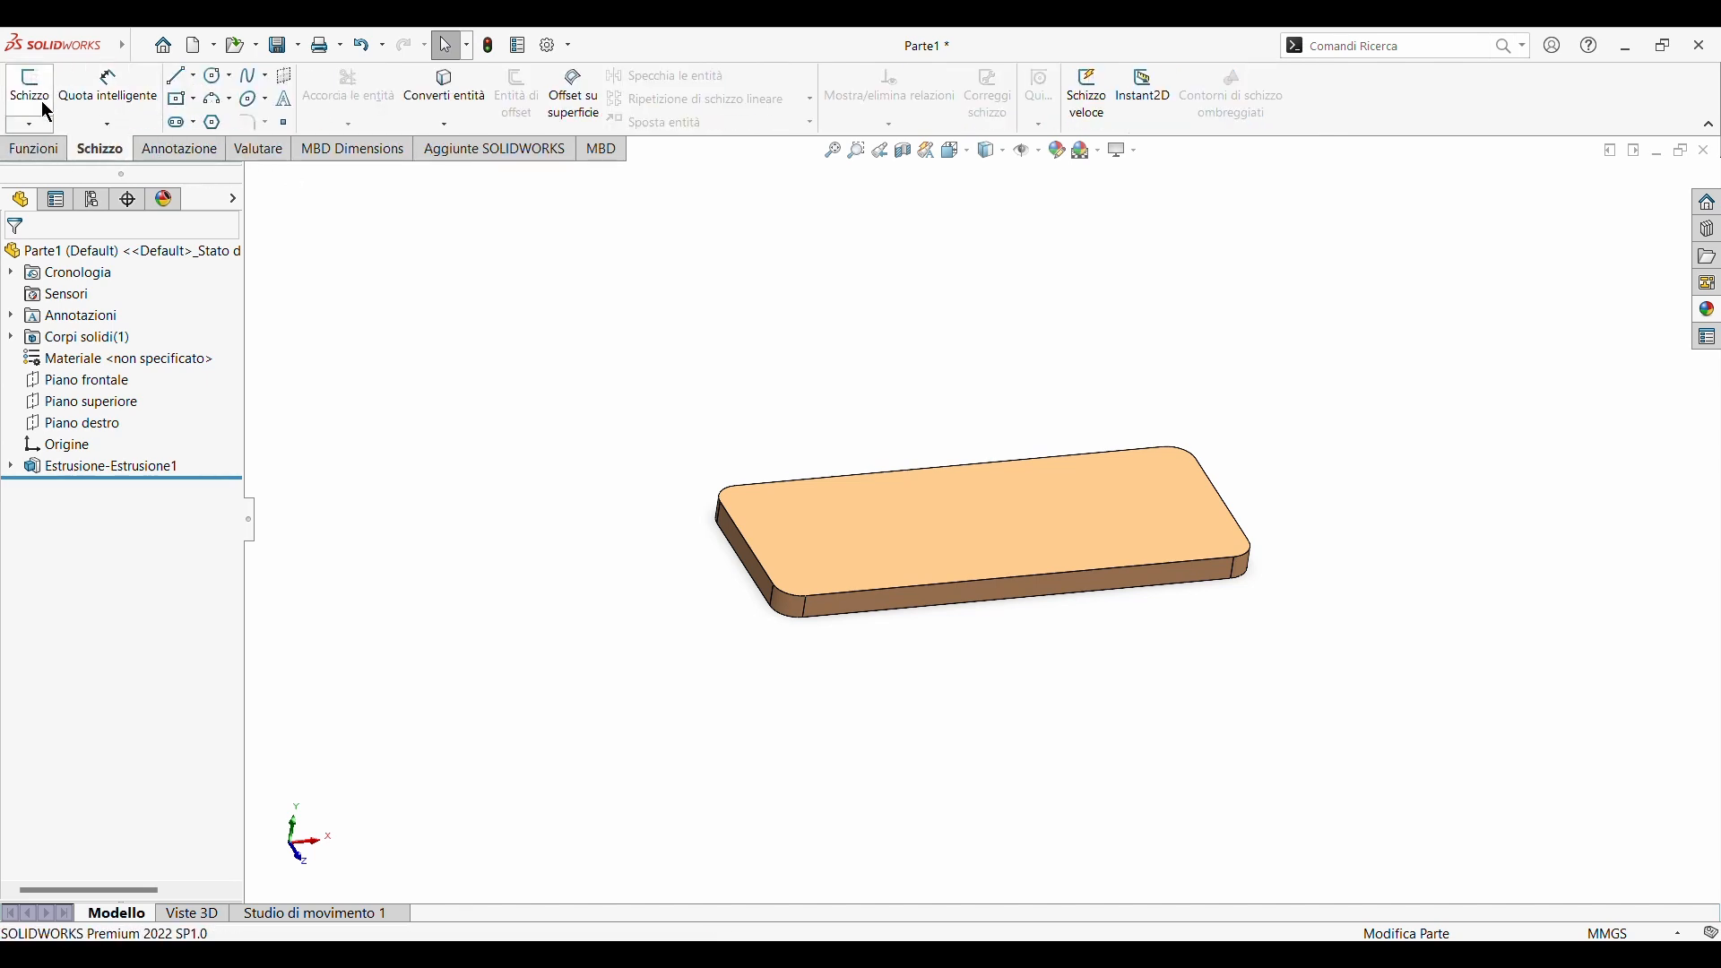
pyautogui.click(27, 85)
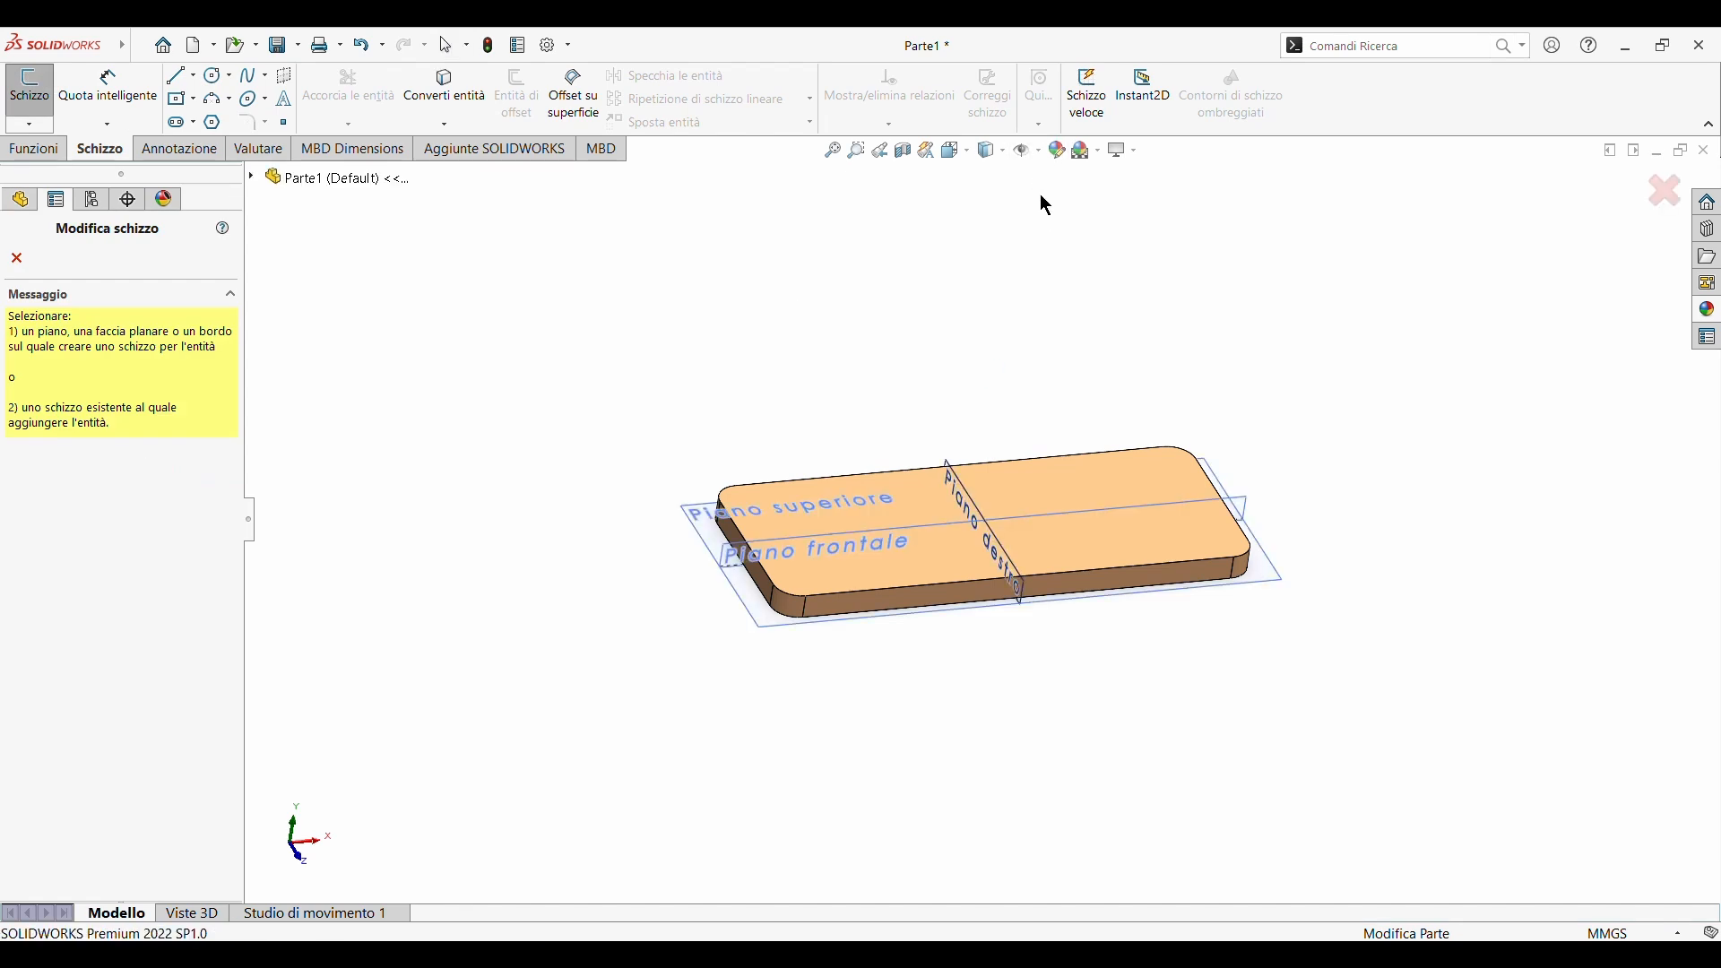
pyautogui.click(733, 580)
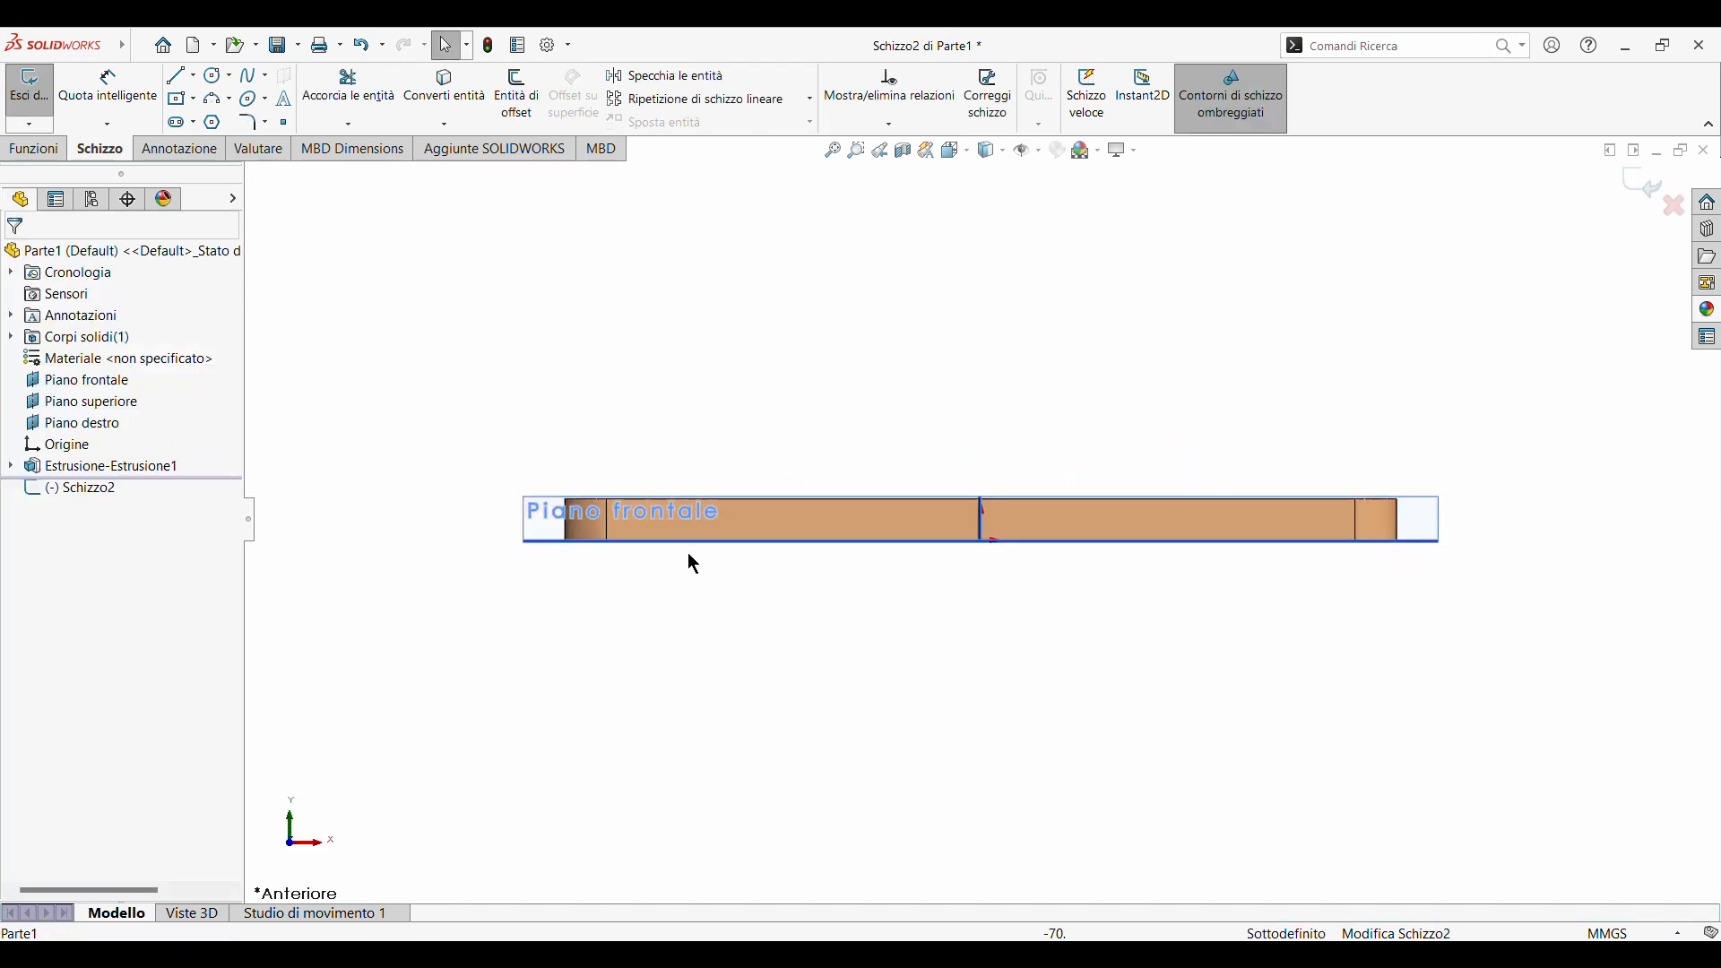
# - Sketch a closed stepped profile on the plate's top edge, about 161 mm long, with a 23 mm slanted start at 45° and a tall block at the right end
pyautogui.click(179, 76)
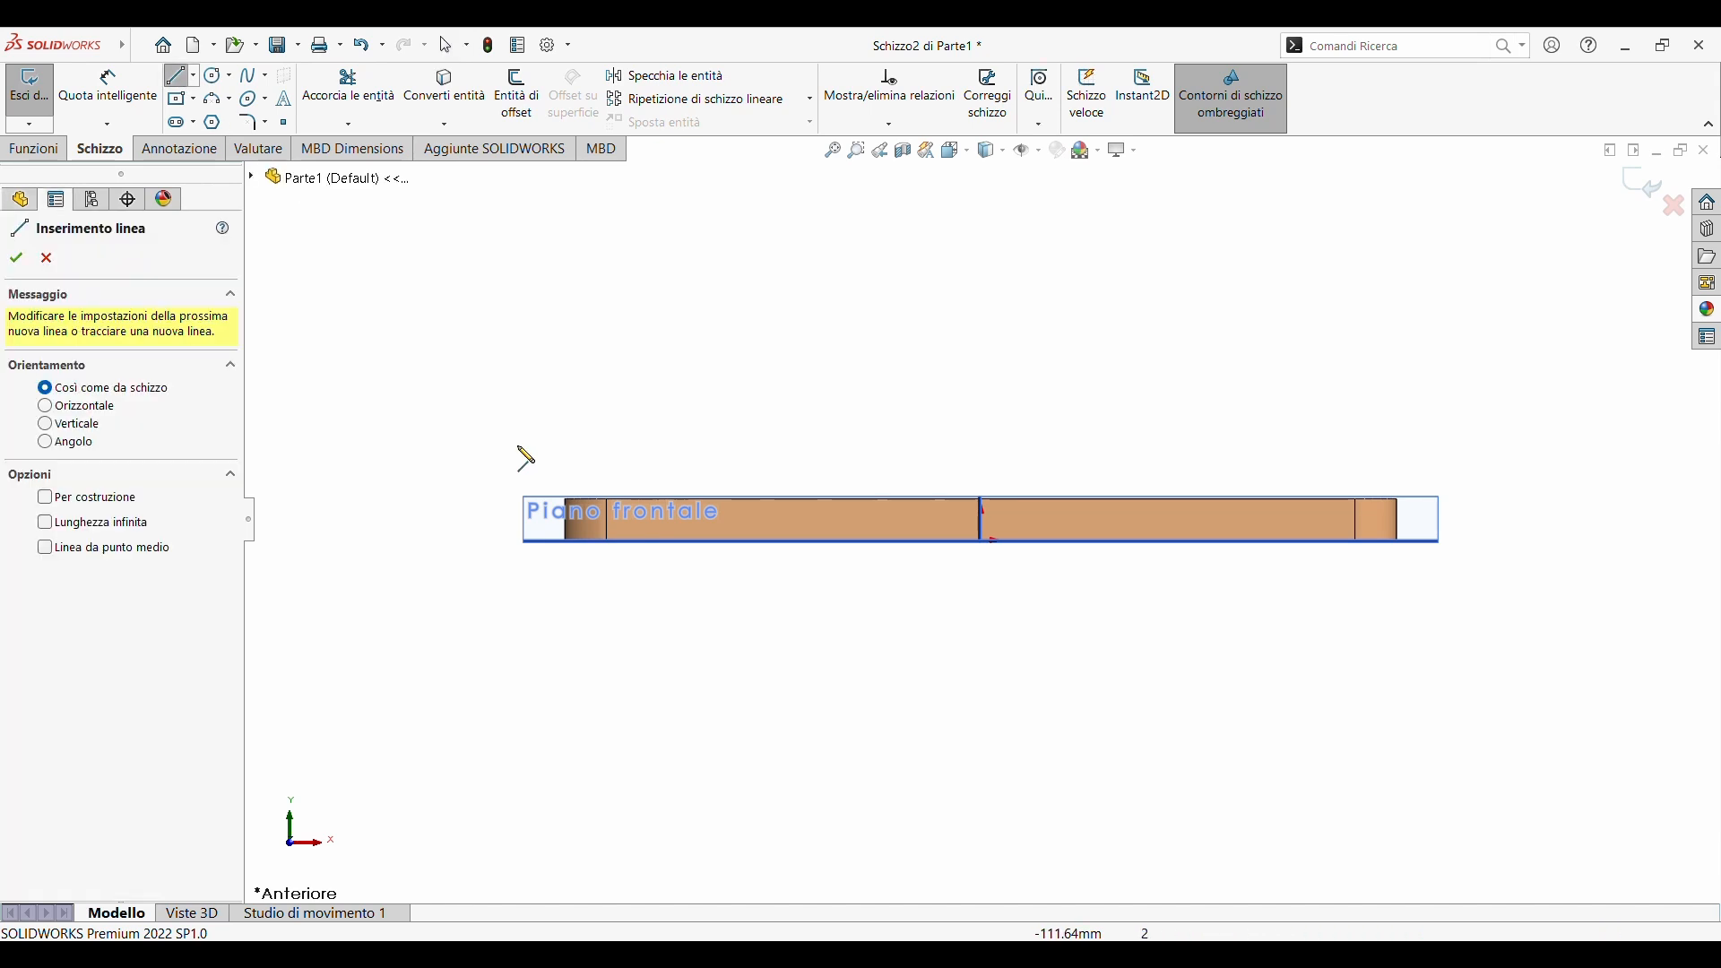
pyautogui.click(635, 496)
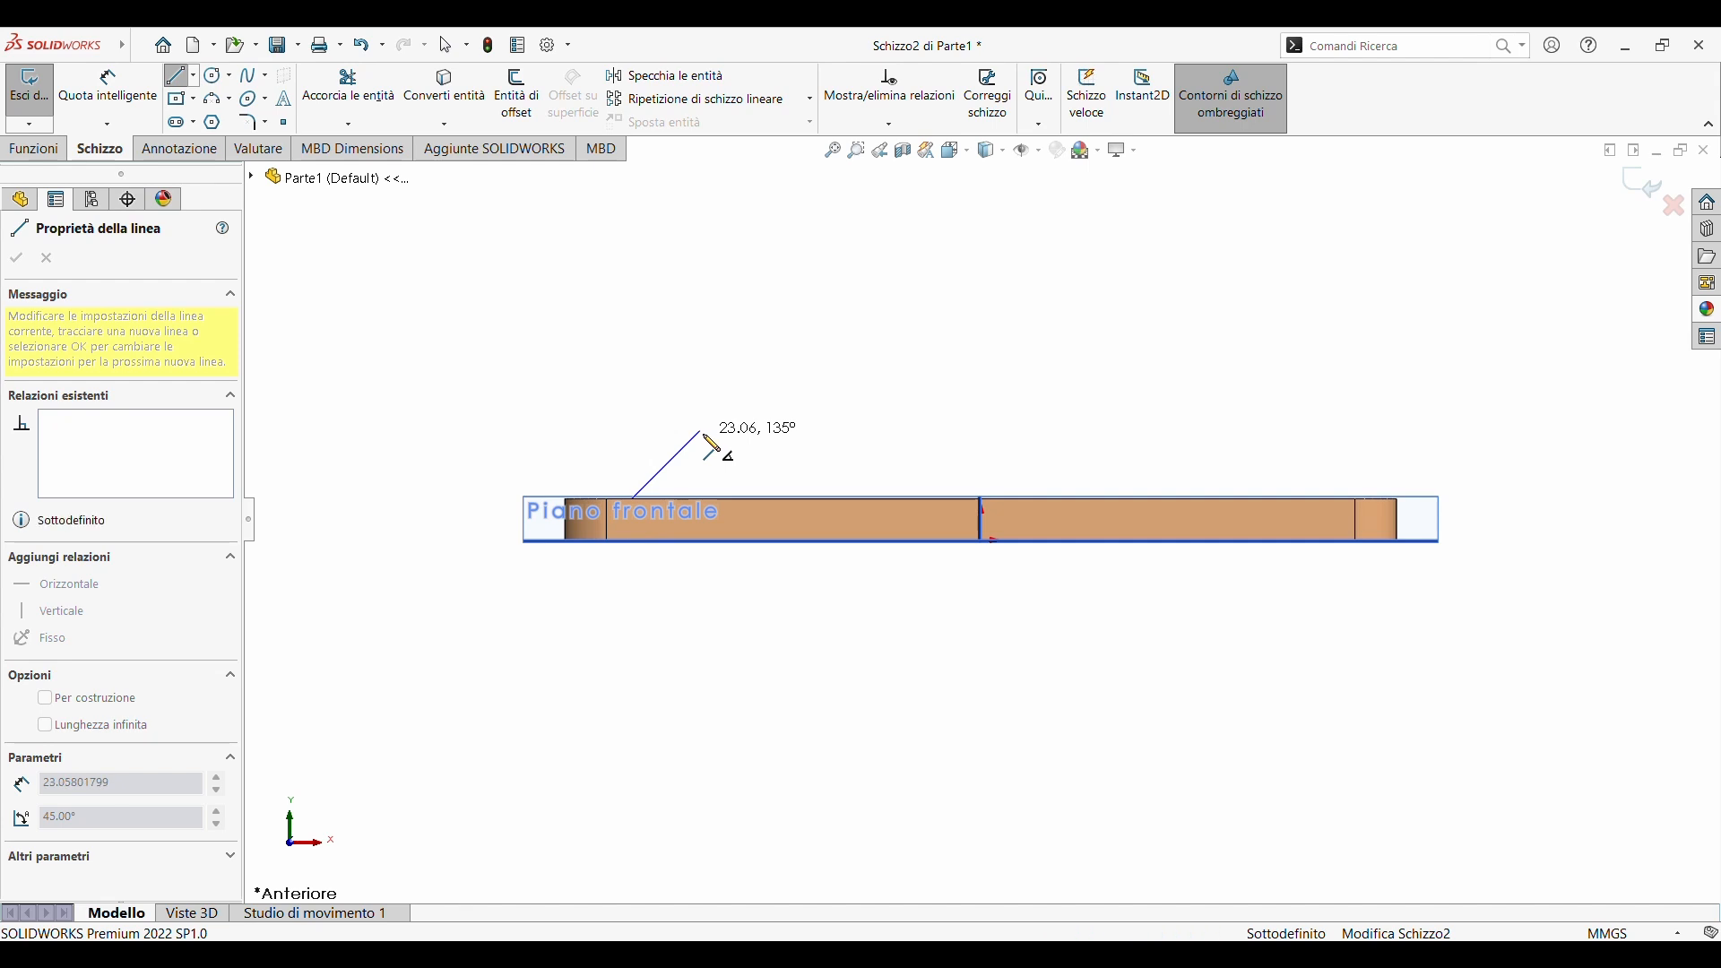
pyautogui.click(700, 432)
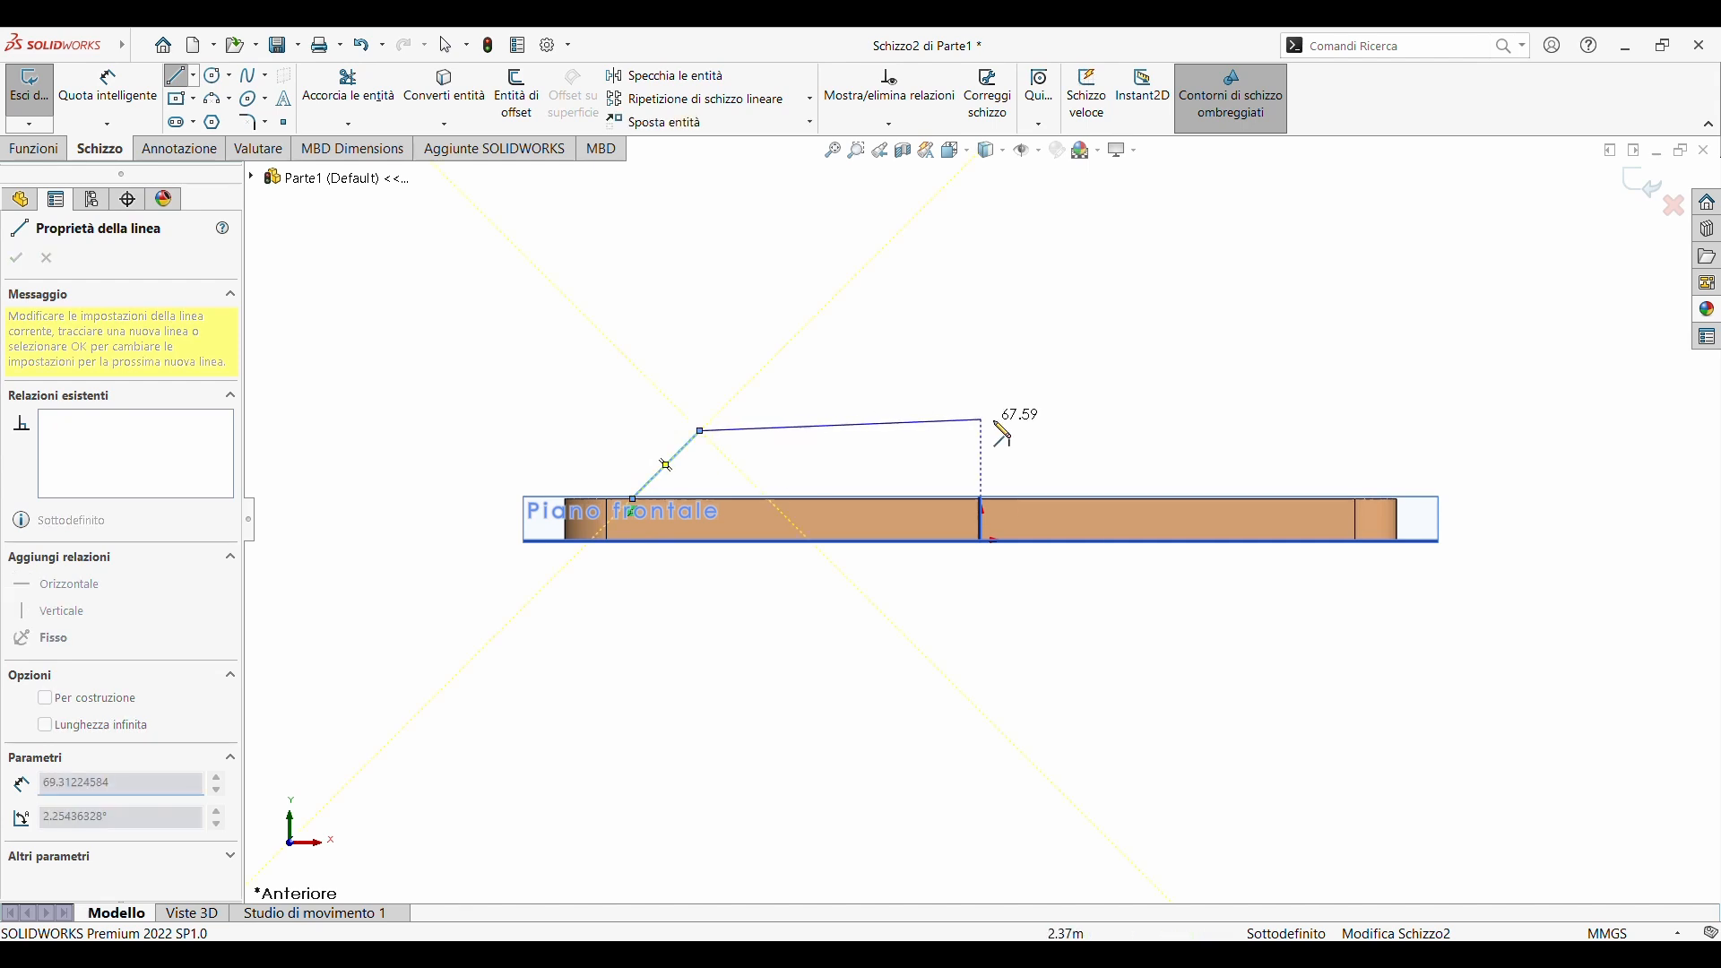
pyautogui.click(1148, 432)
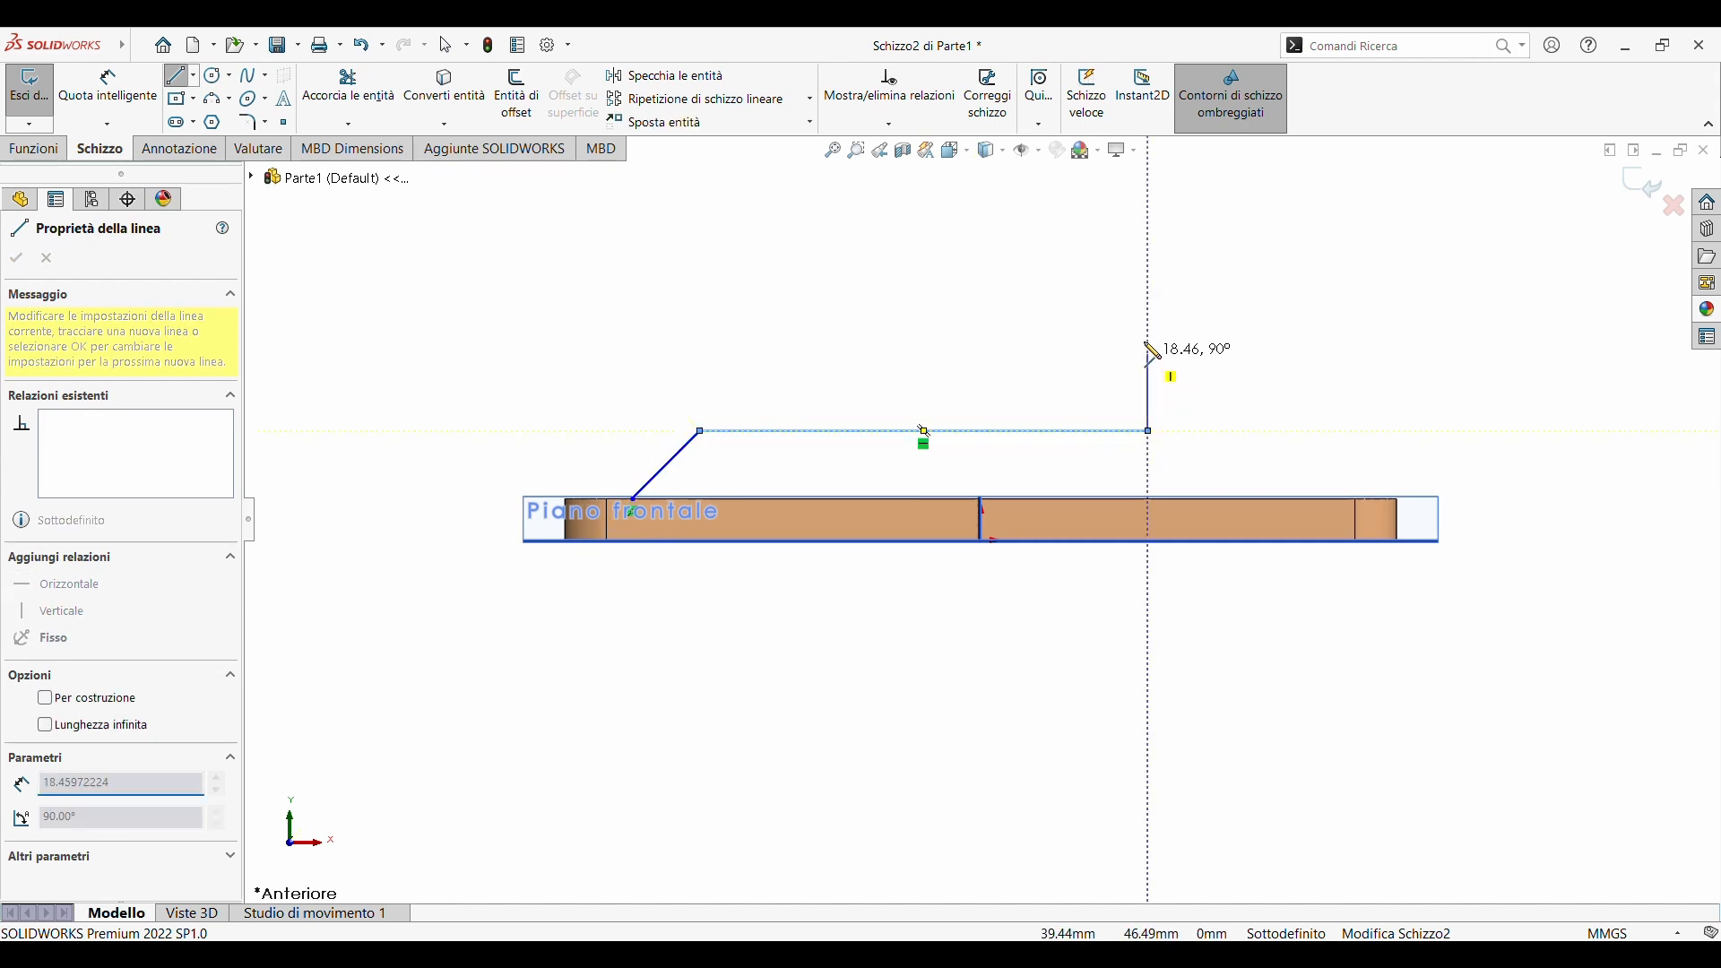
pyautogui.click(1149, 235)
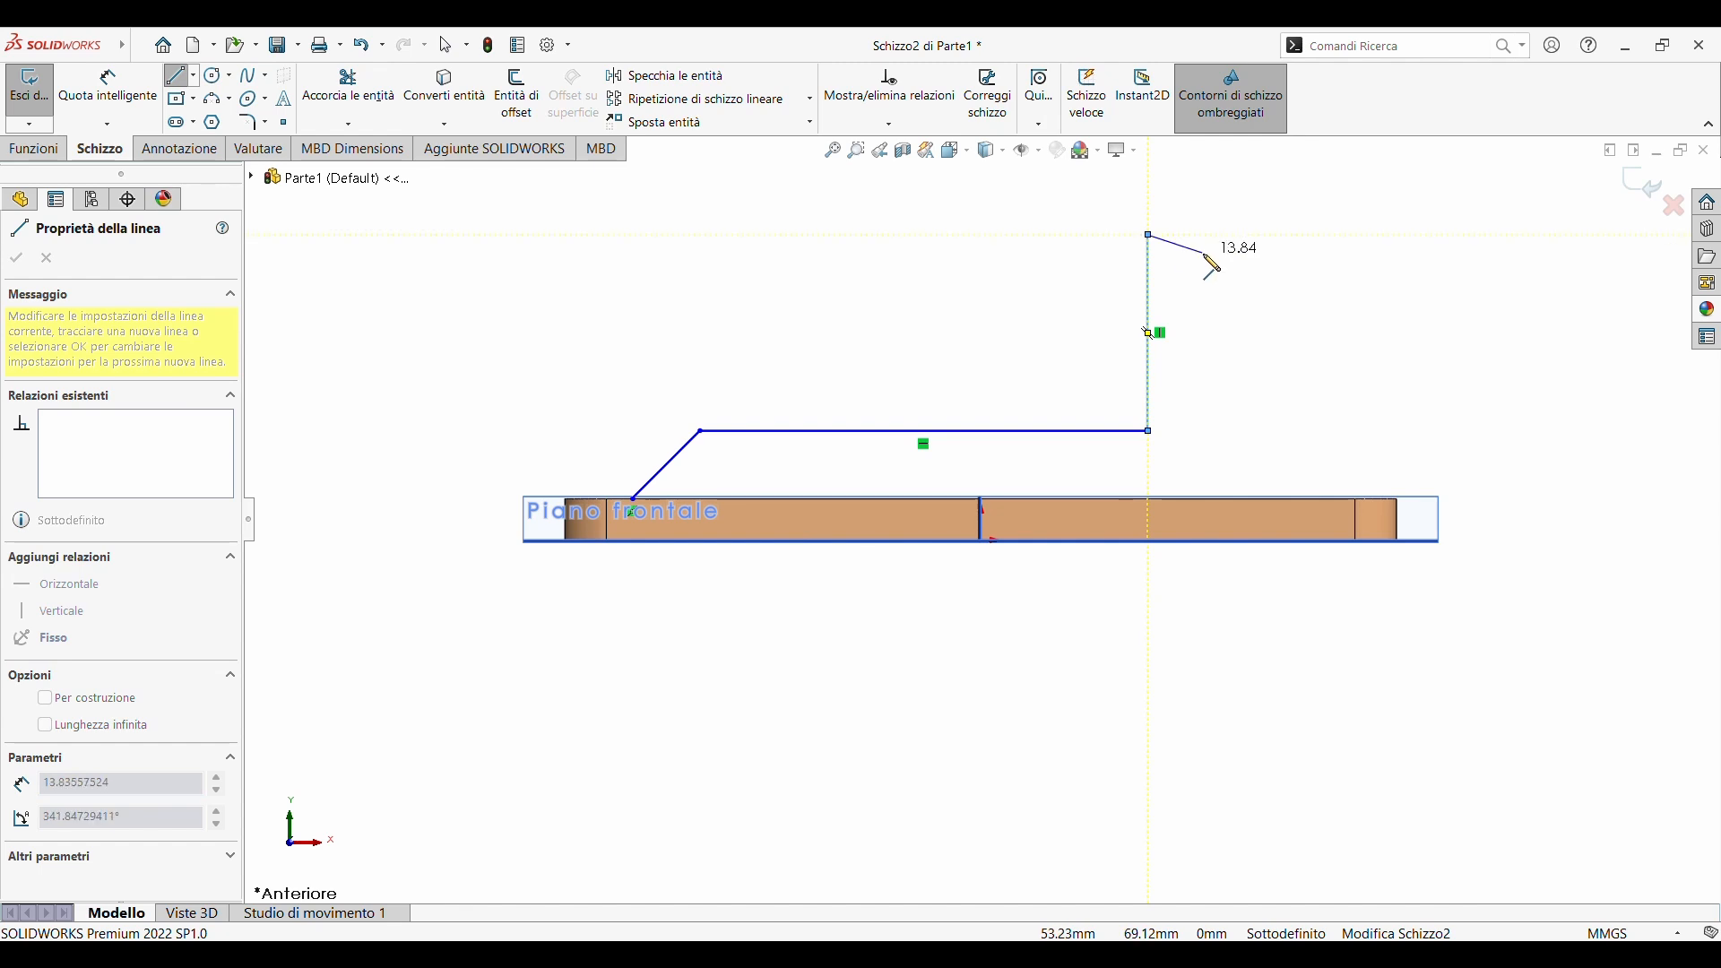
pyautogui.click(1304, 235)
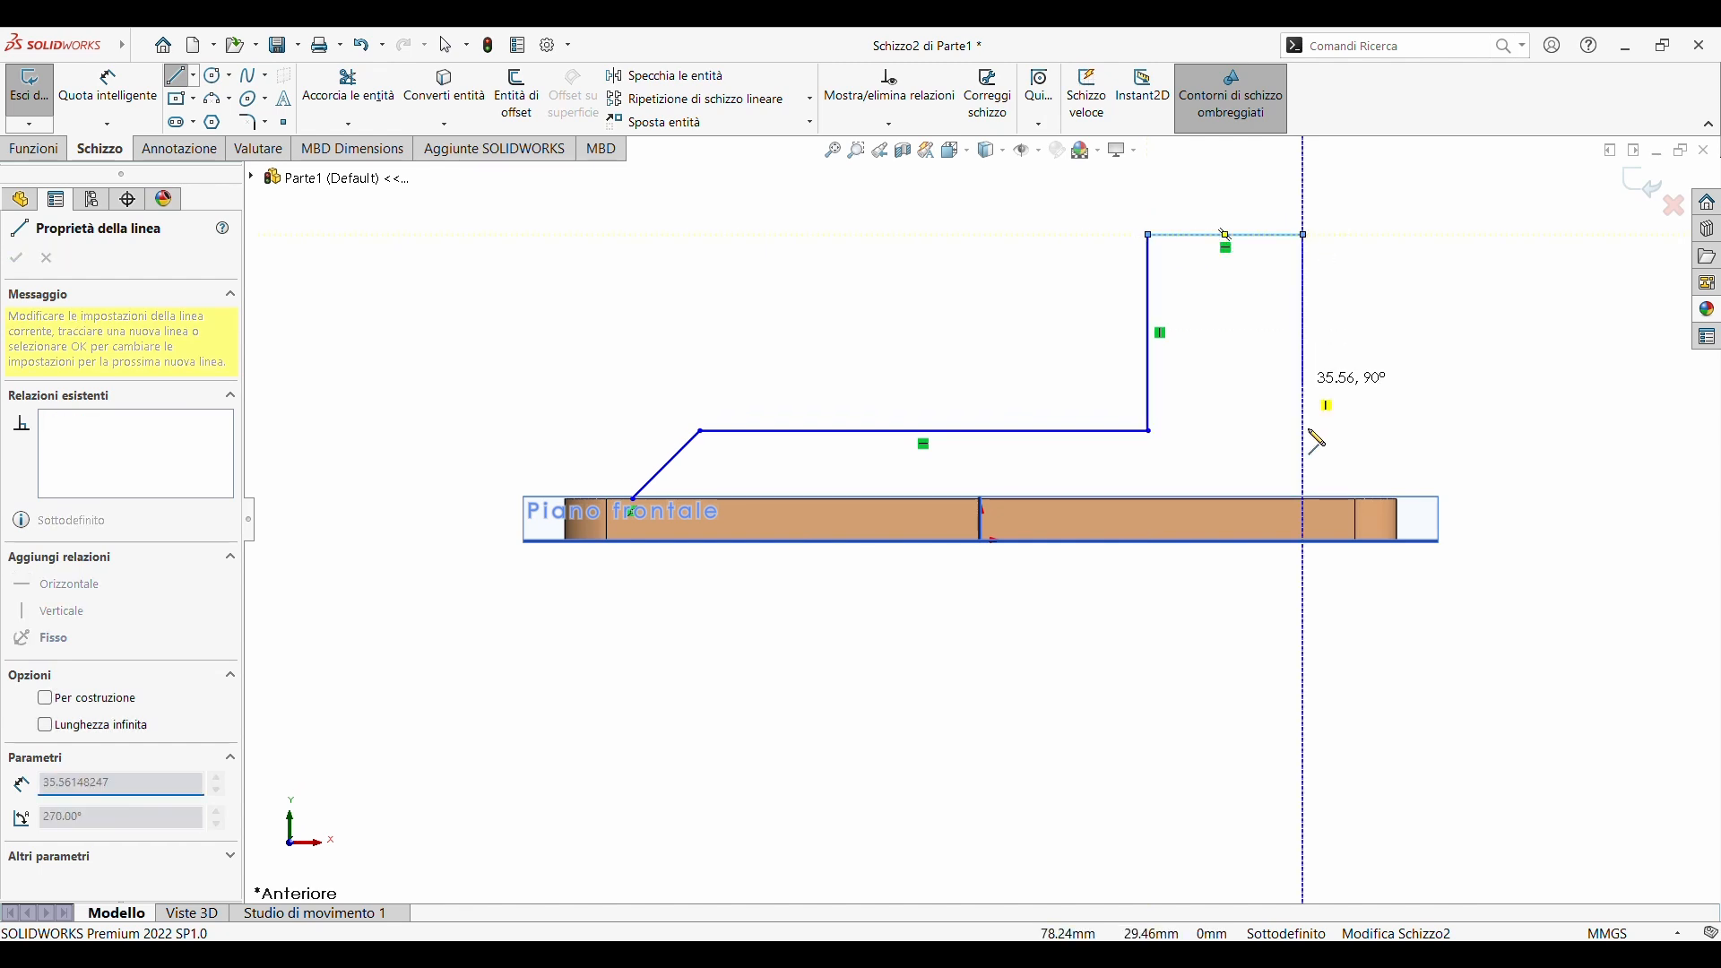
pyautogui.click(1304, 499)
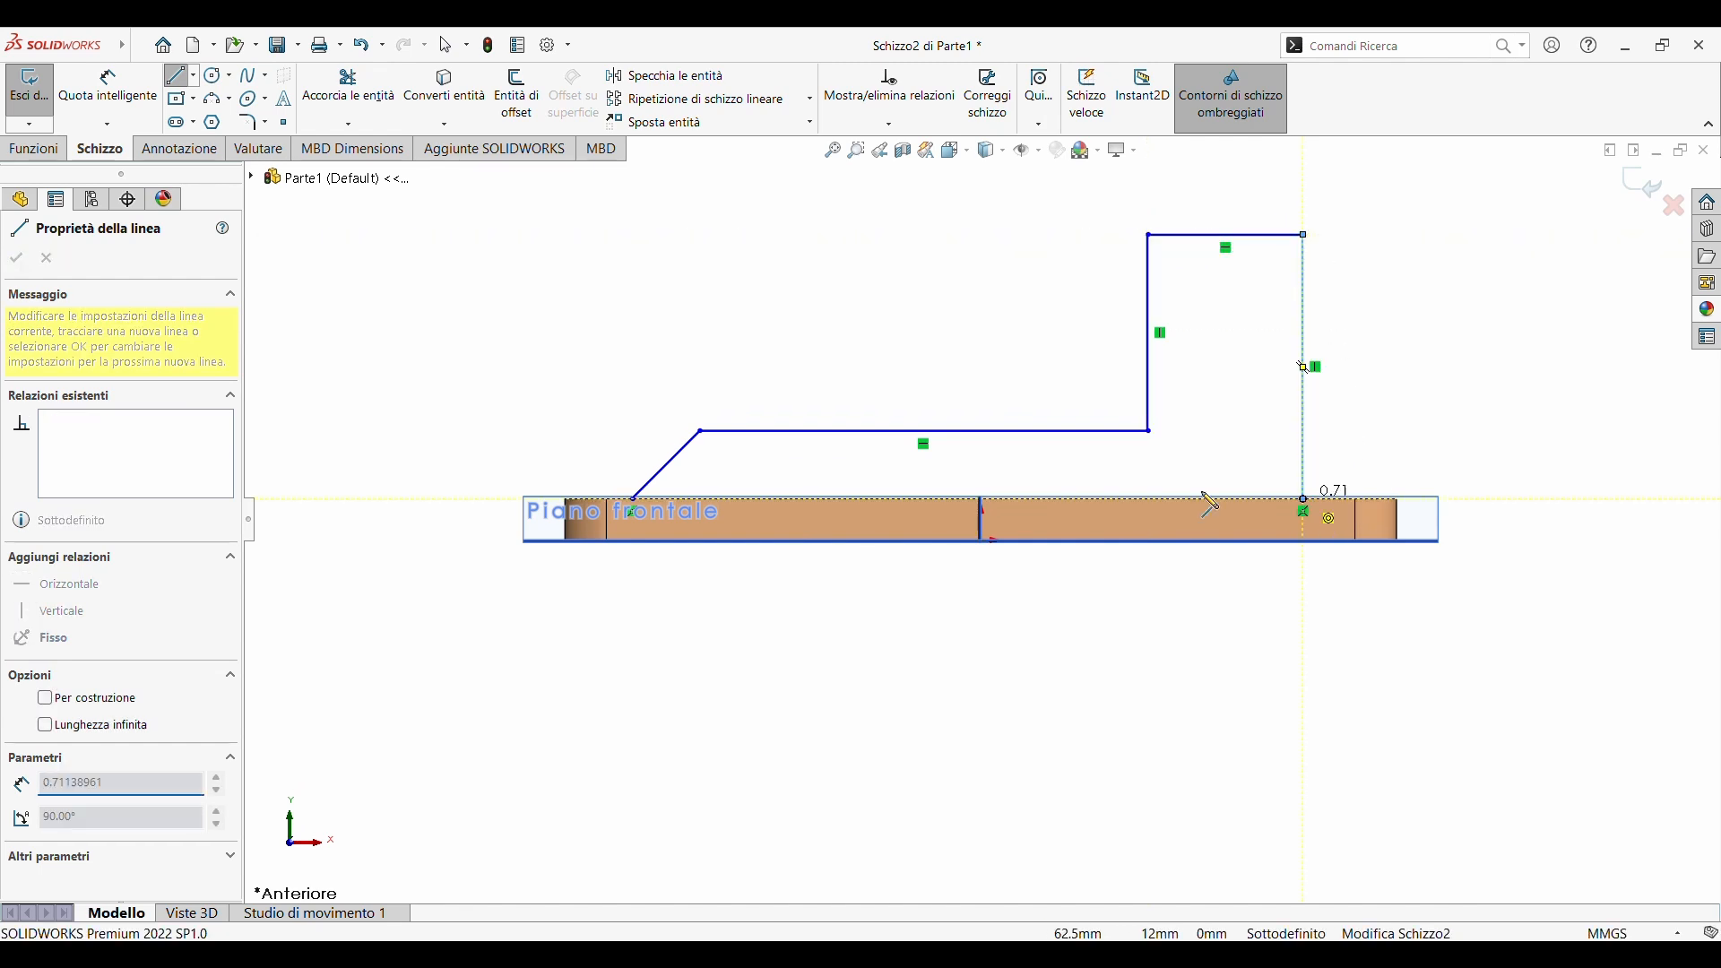
pyautogui.click(634, 499)
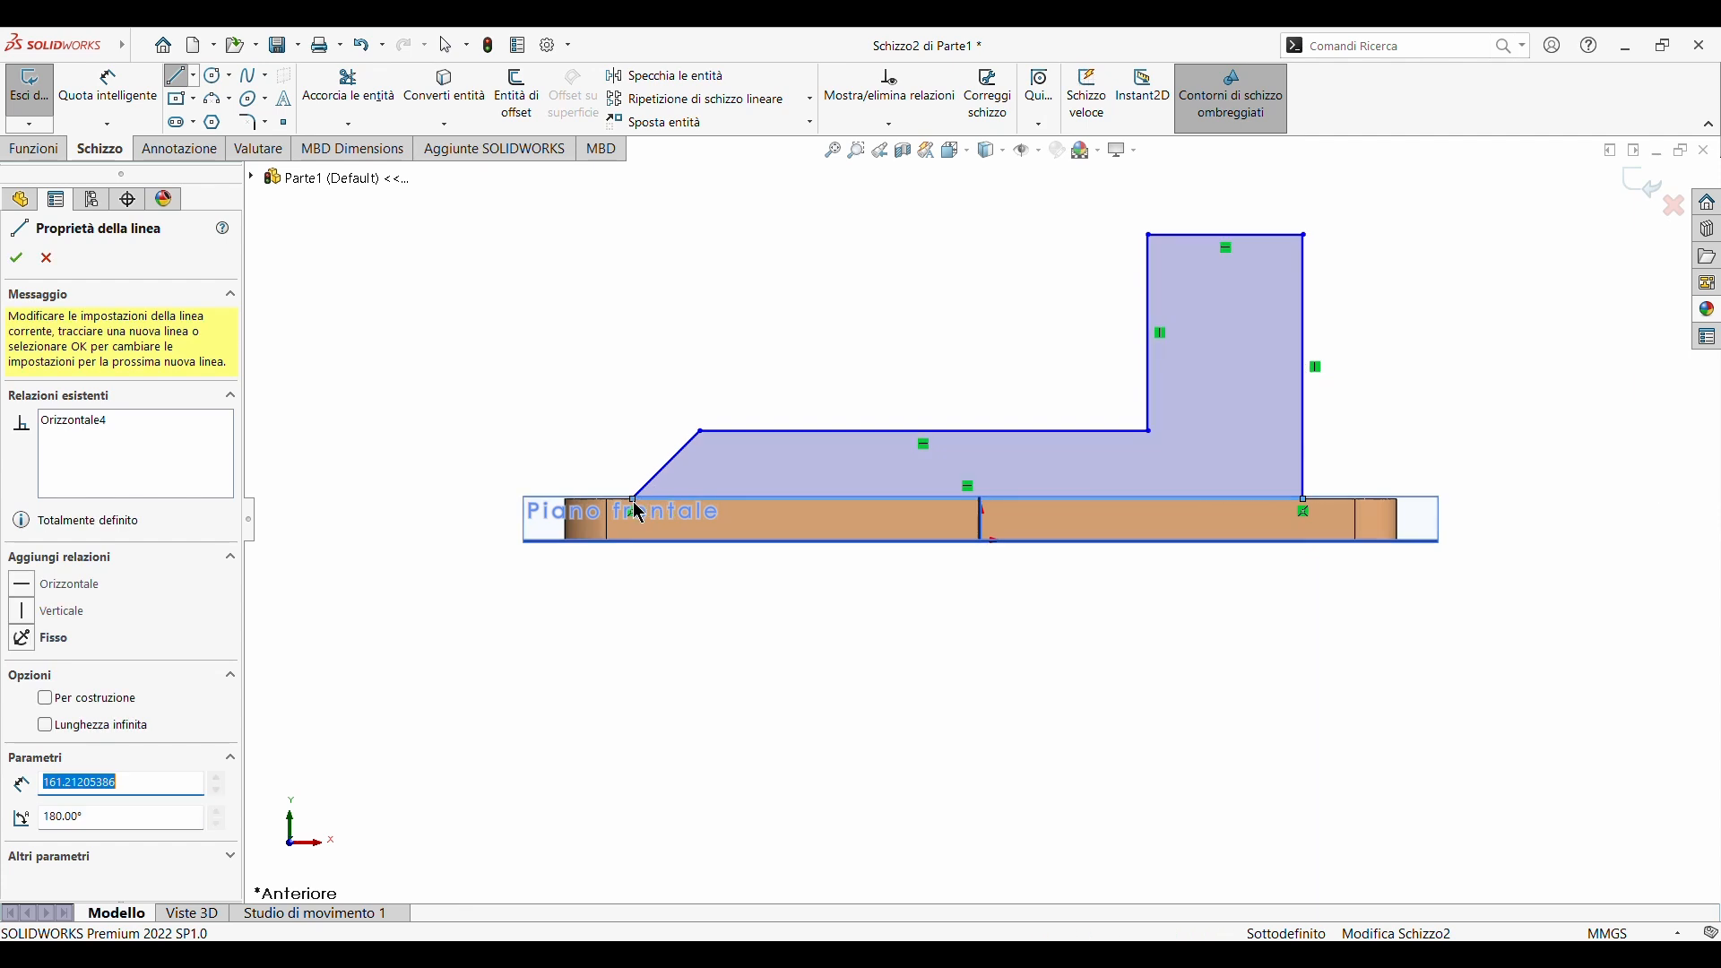
# - Abandon the dimension on the profile's slanted line and undo the closing bottom line
pyautogui.click(94, 103)
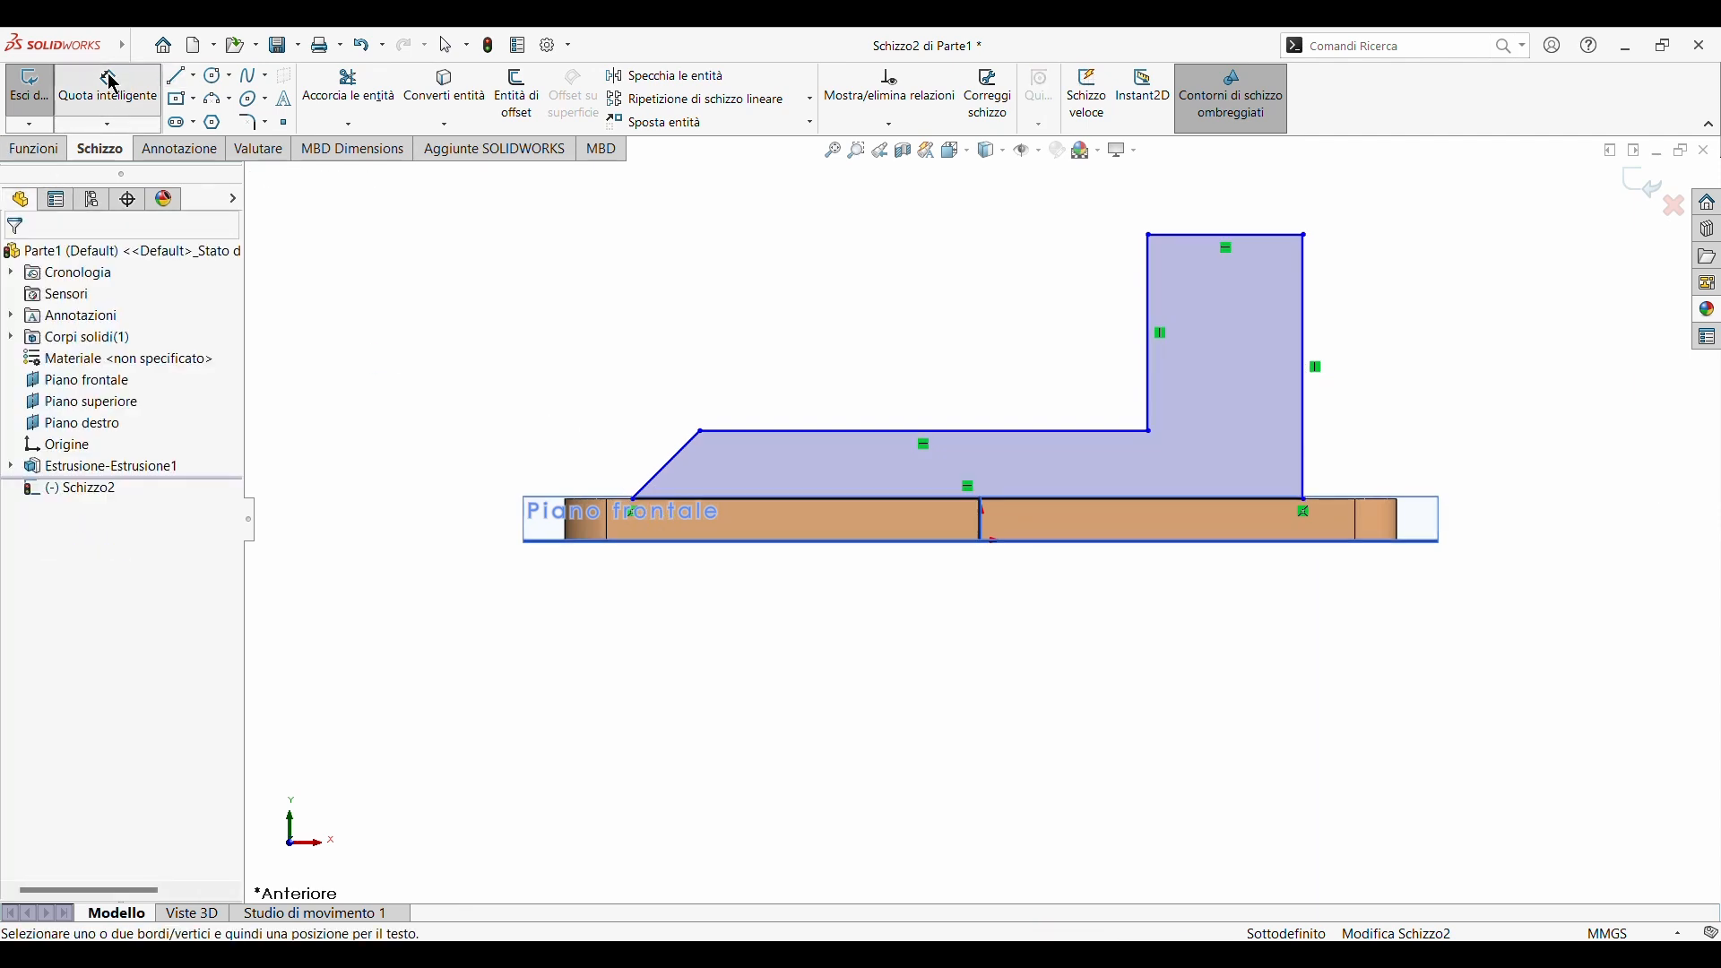
pyautogui.click(671, 463)
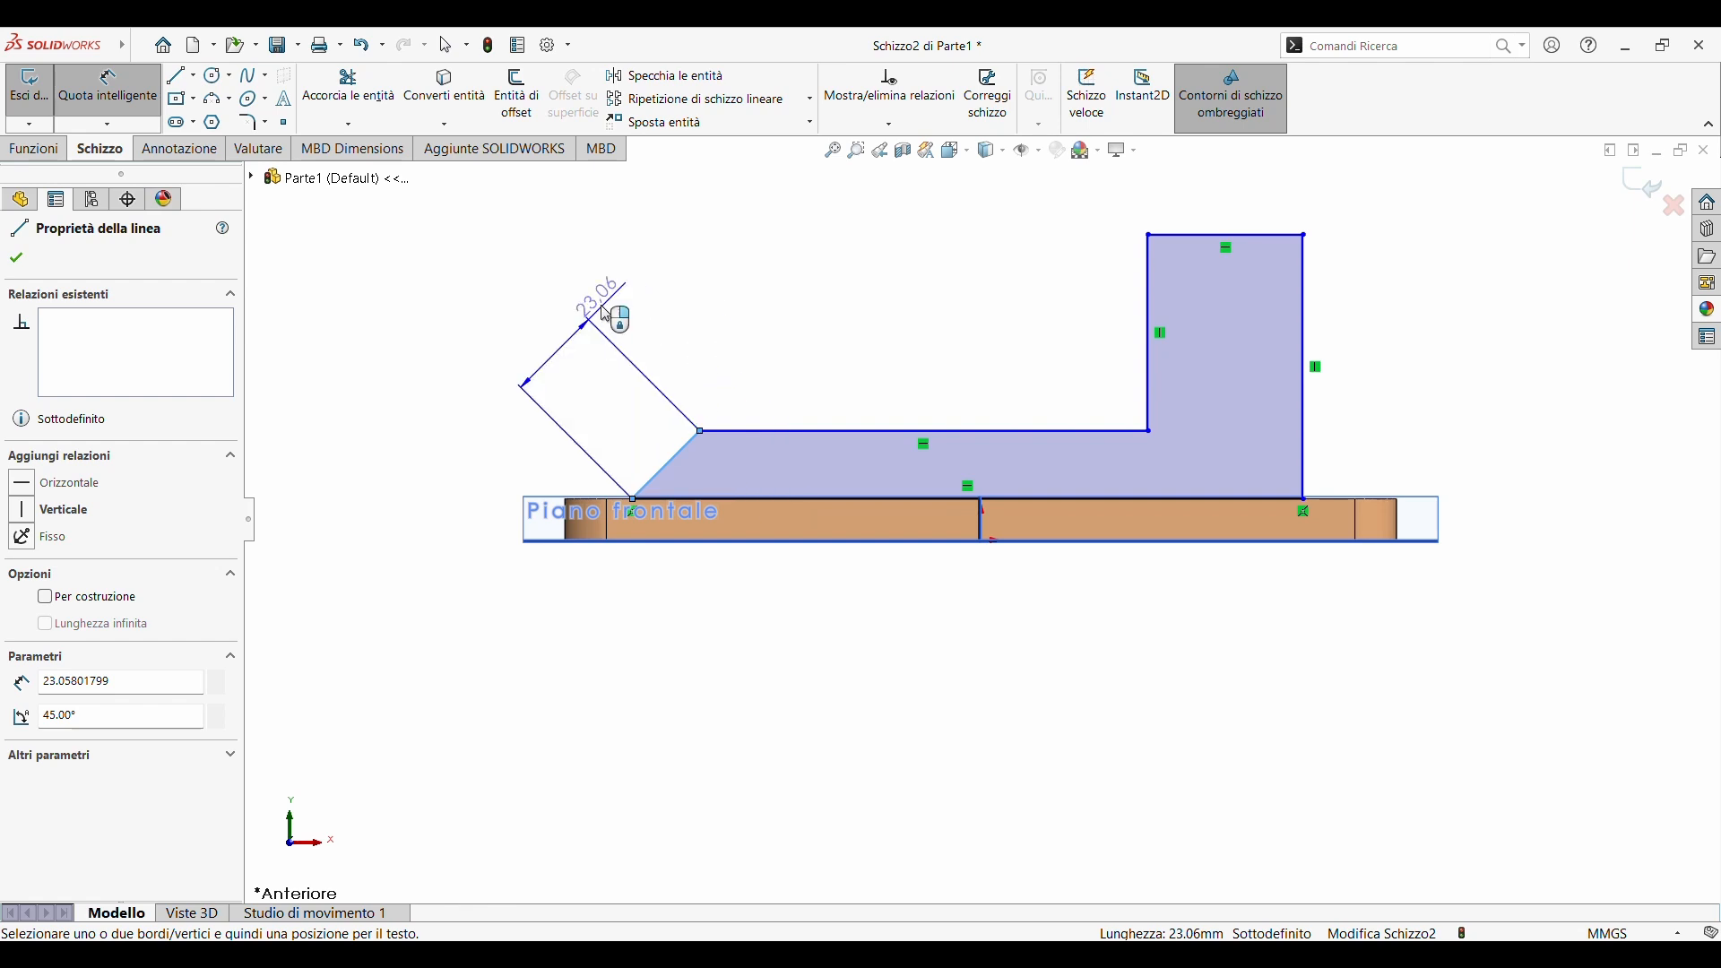
pyautogui.hotkey('ctrl', 'z')
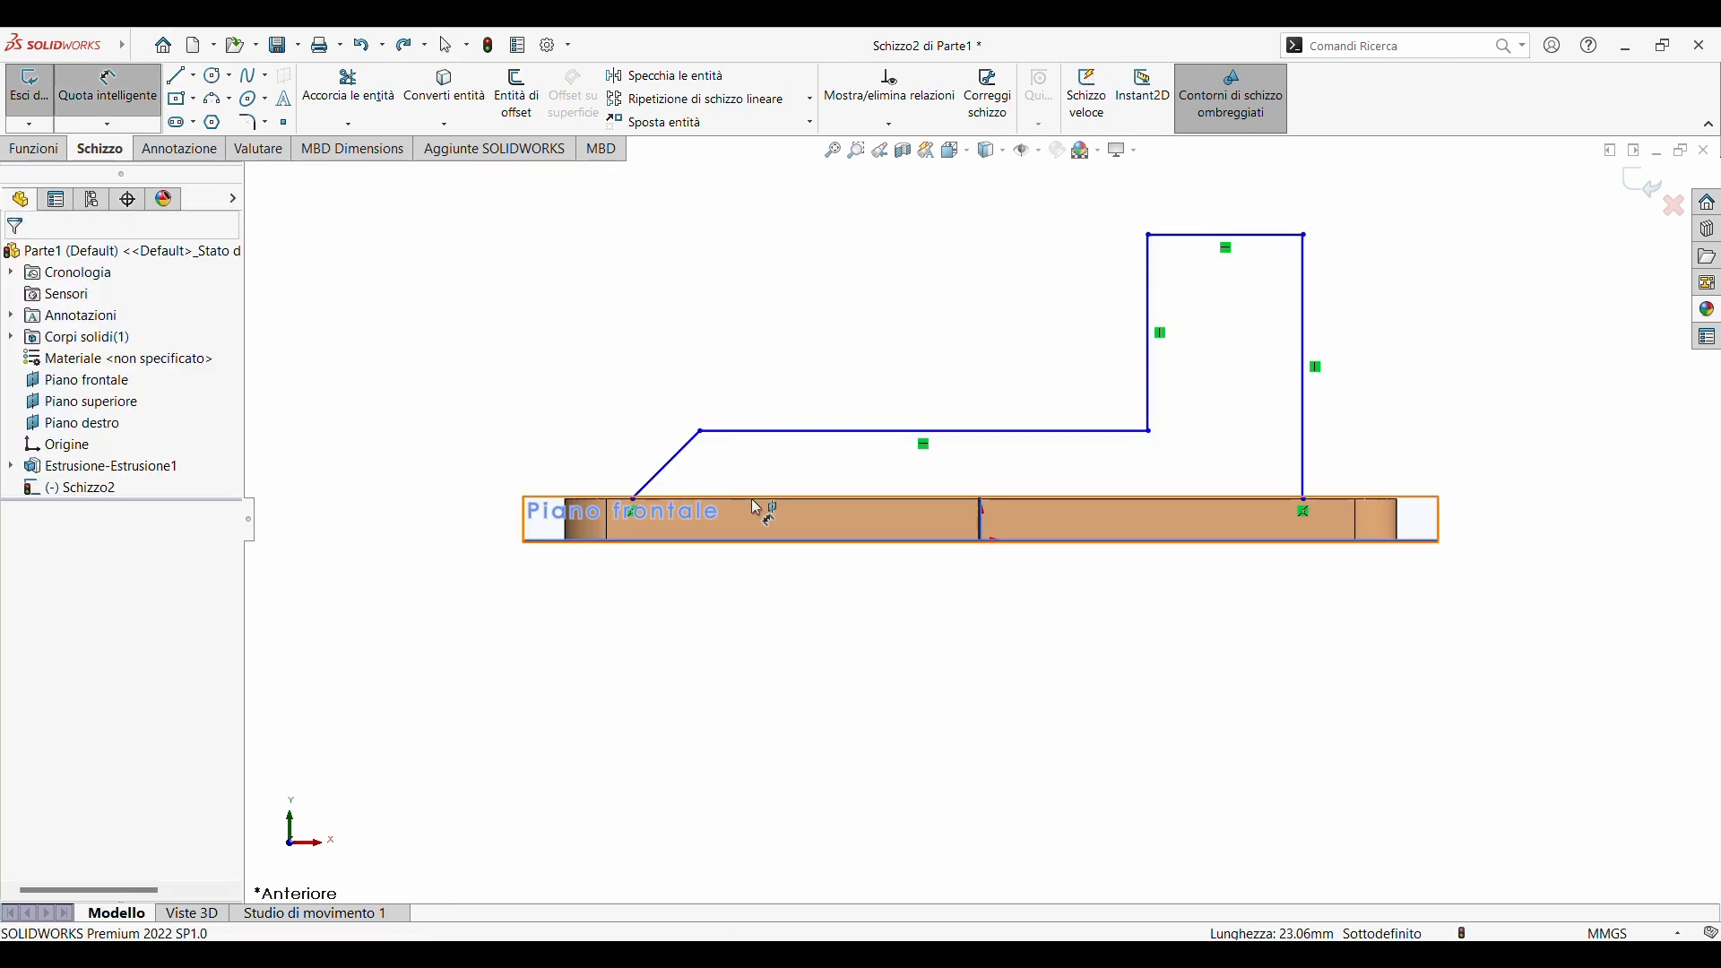
# - Close the profile with a line along the plate's top edge and dimension the outer angle to the slanted line at 135°
pyautogui.click(178, 75)
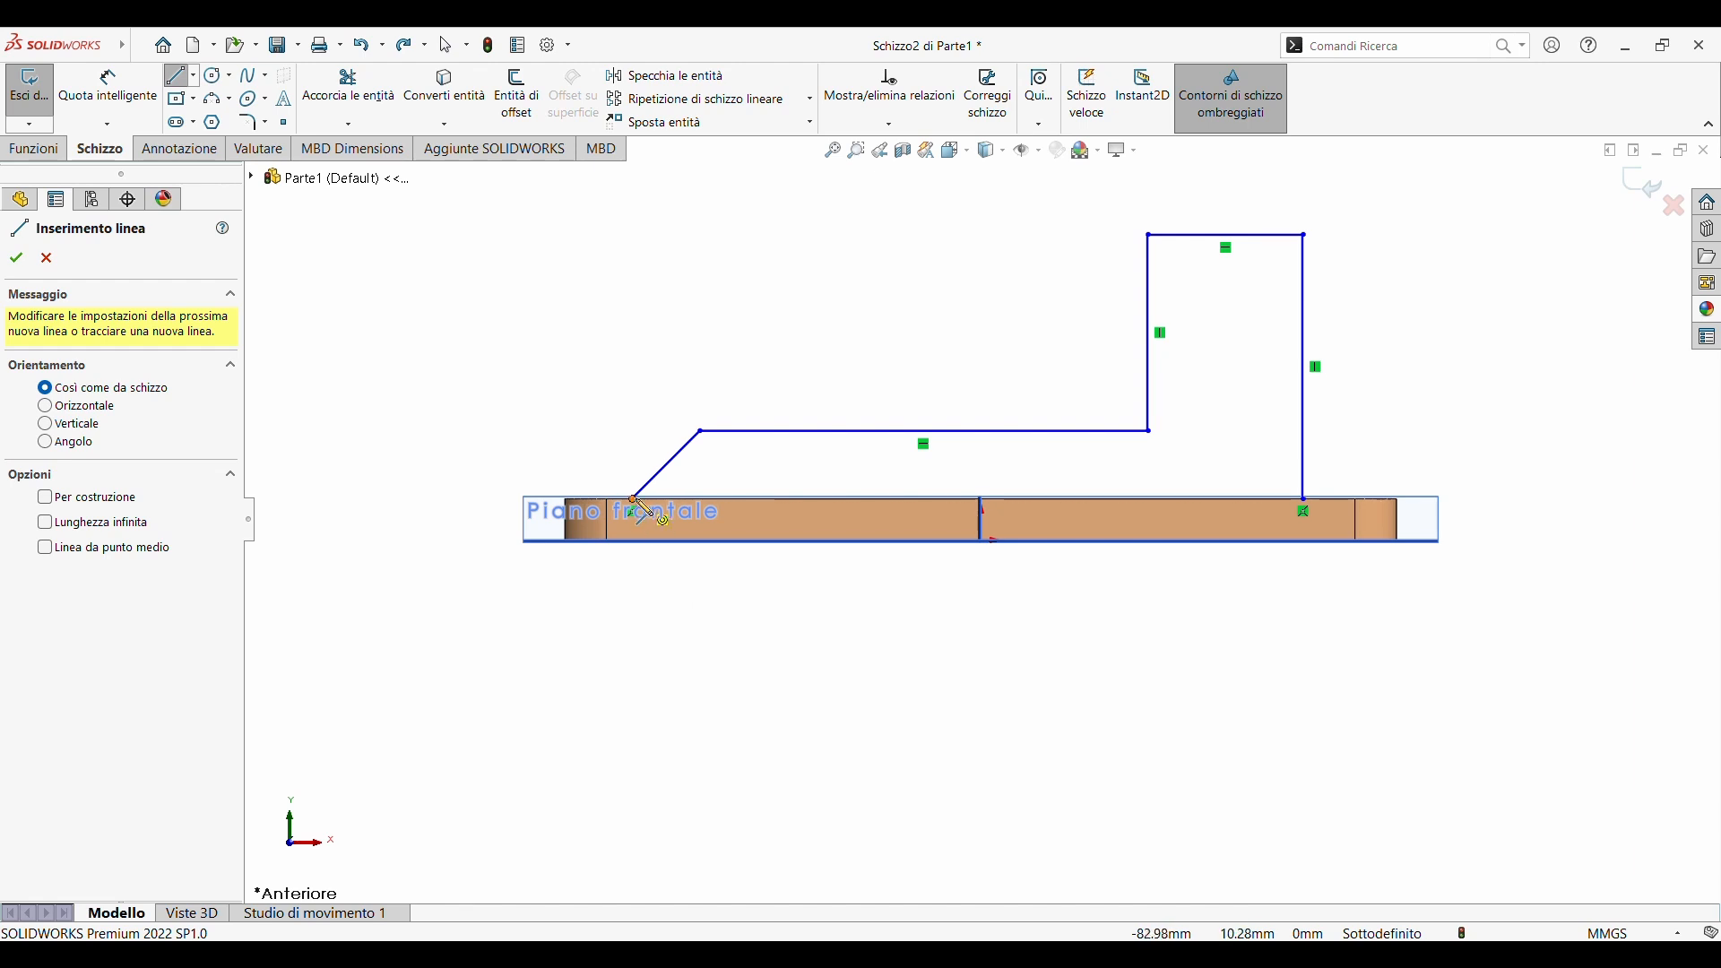
pyautogui.click(635, 500)
pyautogui.click(1304, 499)
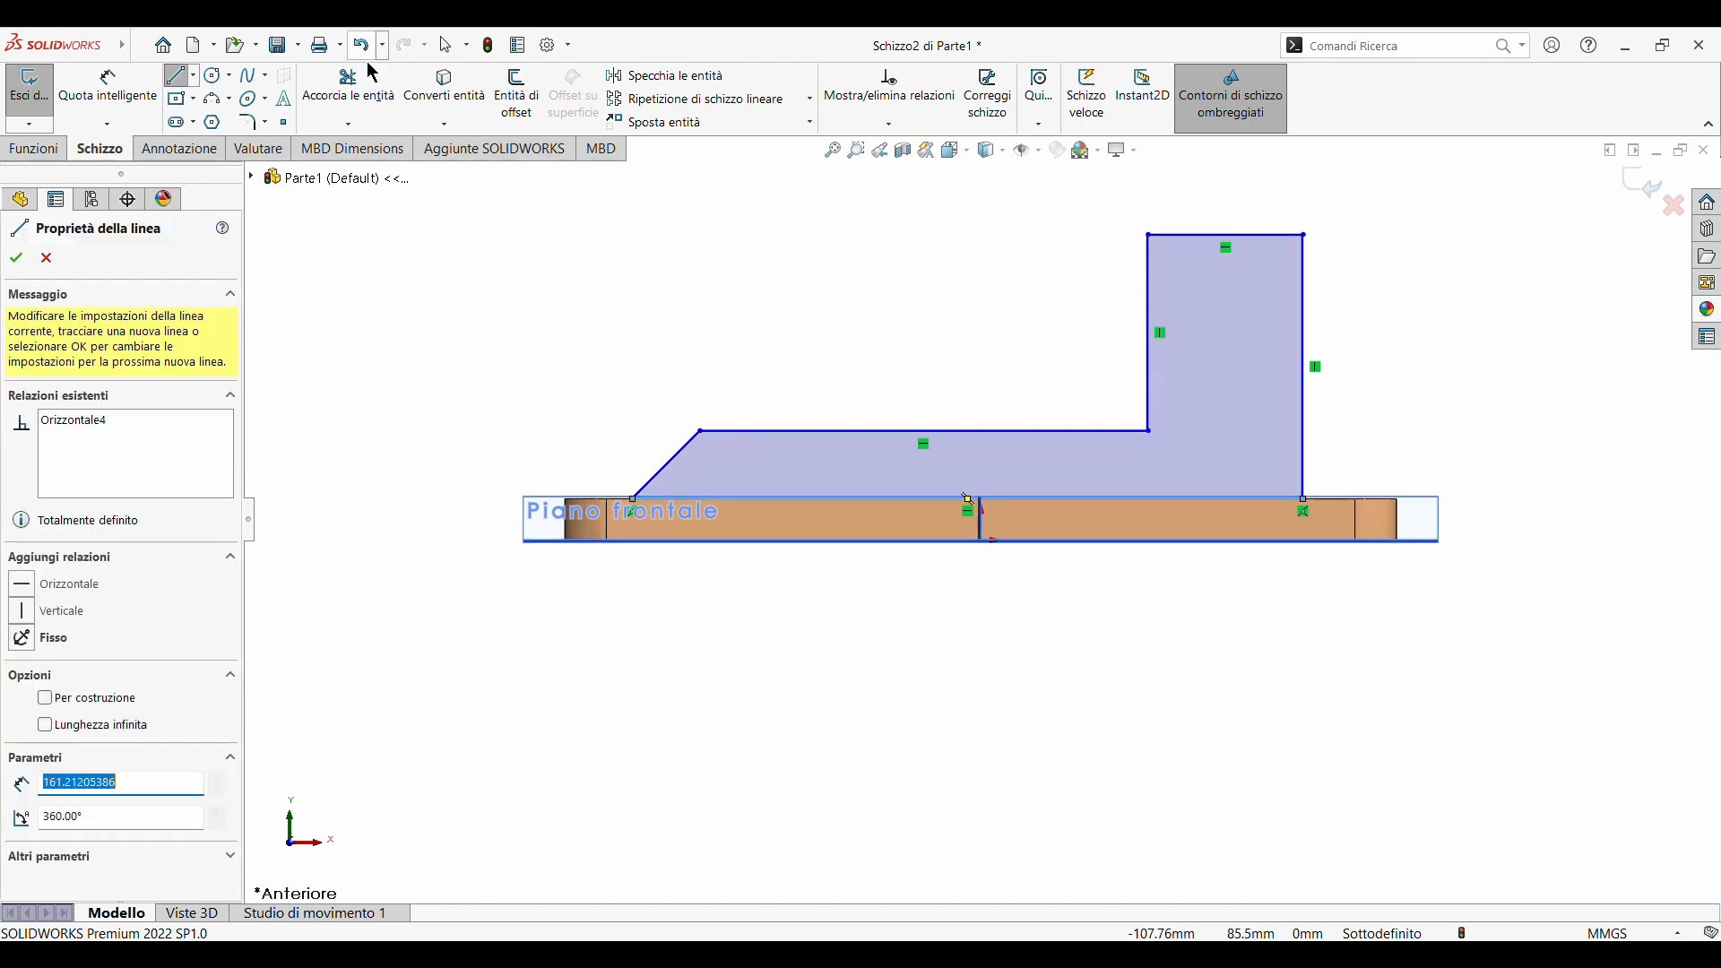
pyautogui.click(108, 86)
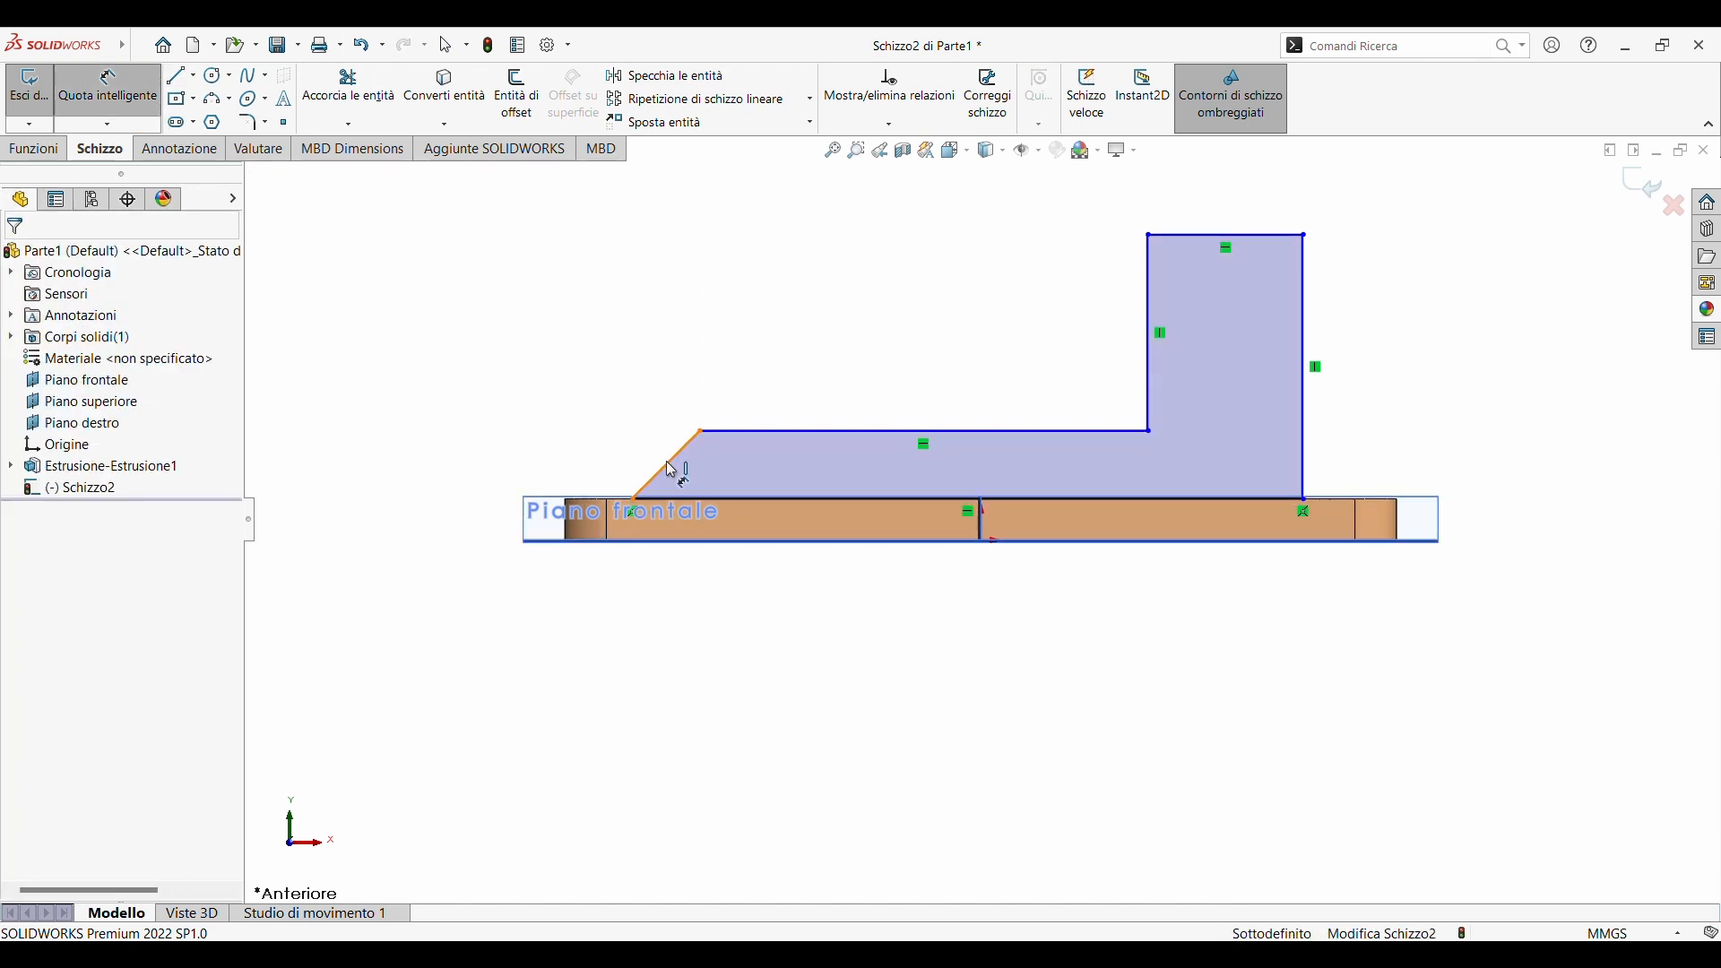
pyautogui.click(665, 466)
pyautogui.click(703, 500)
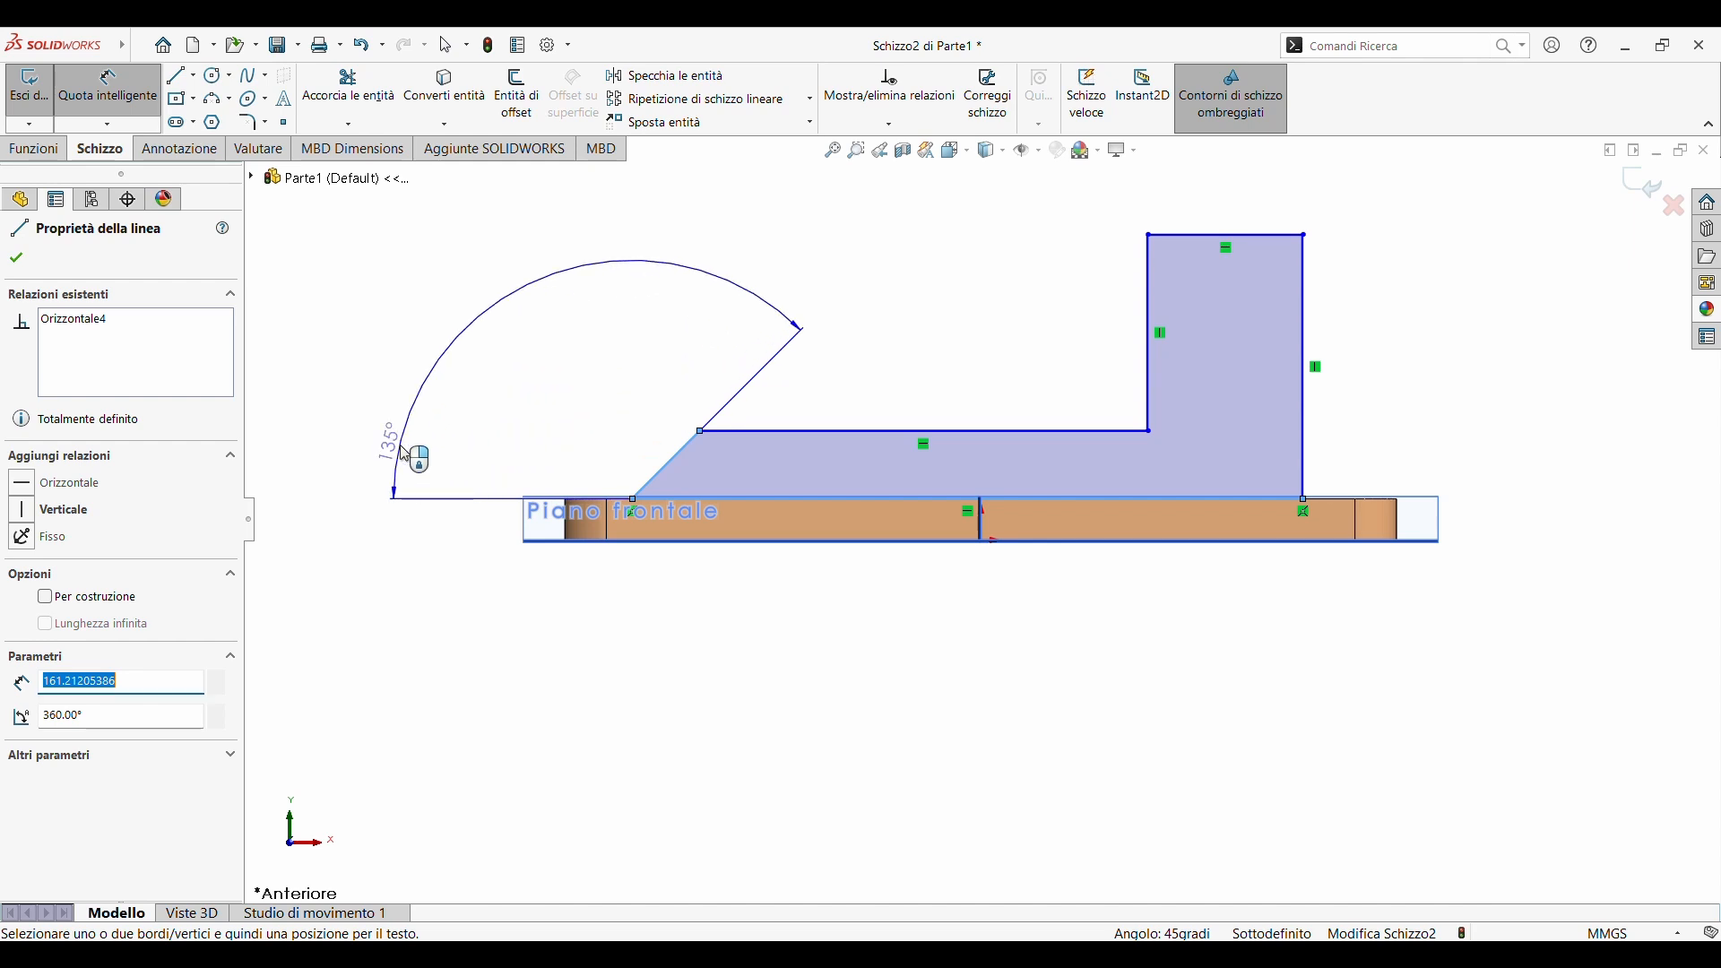
pyautogui.click(426, 434)
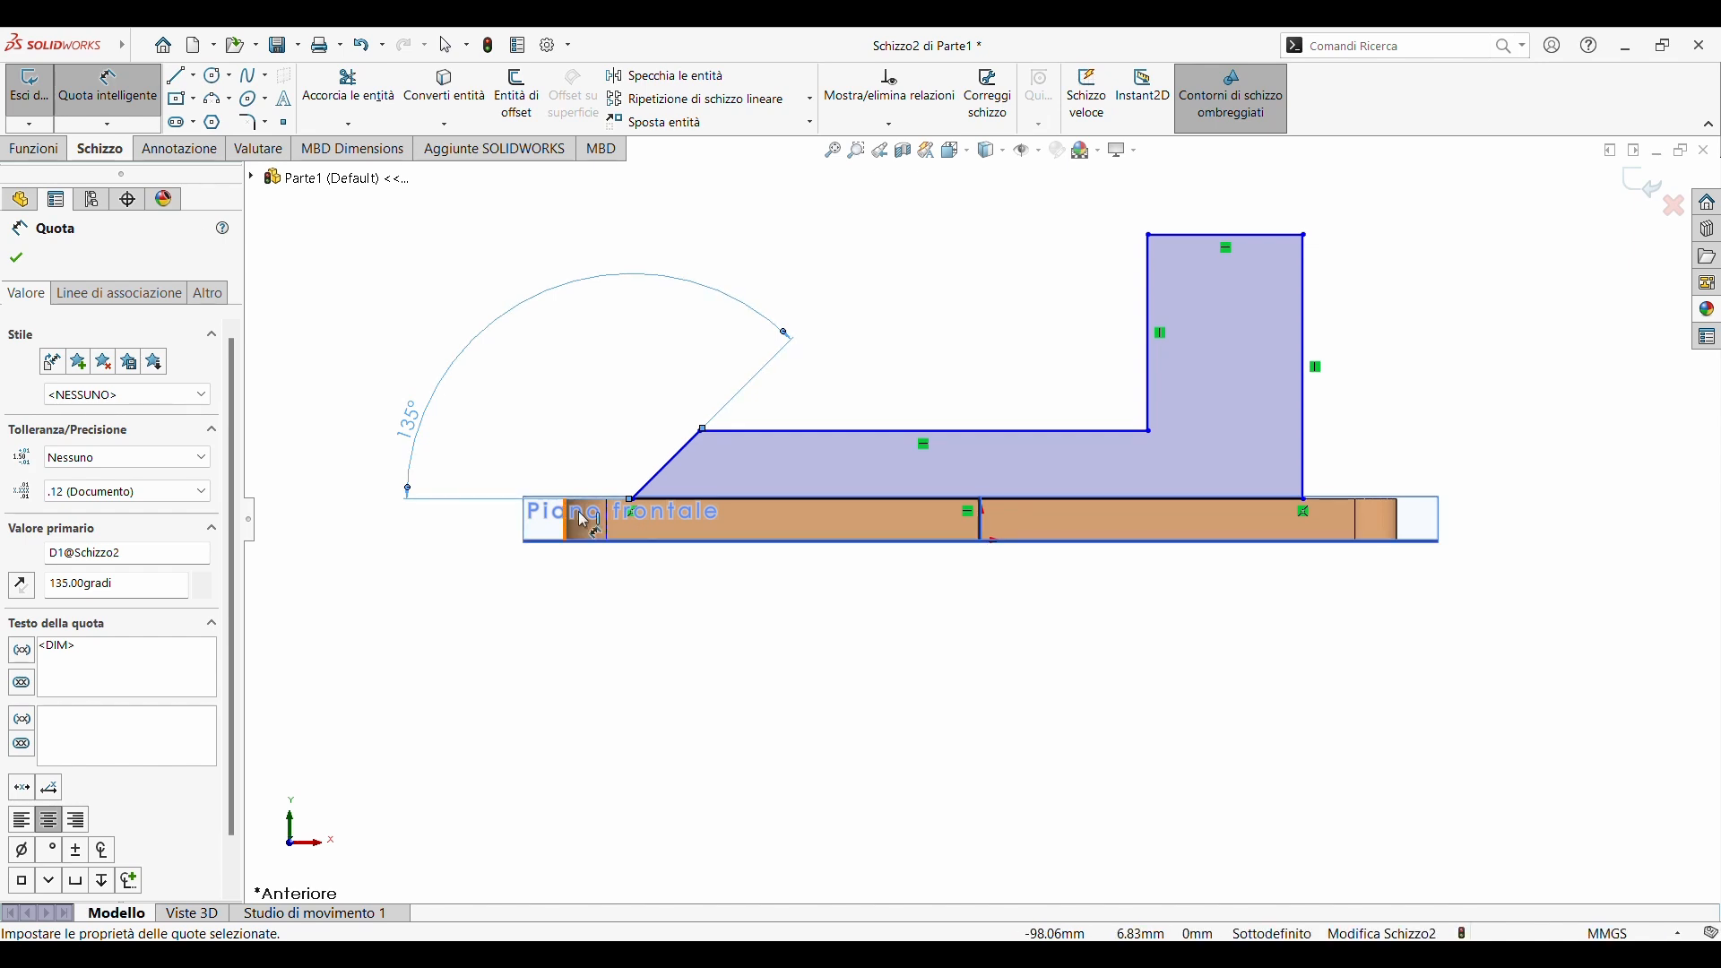
# - Dimension the horizontal distance from the plate's left end to the start point of the slanted line at 15 mm
pyautogui.click(635, 501)
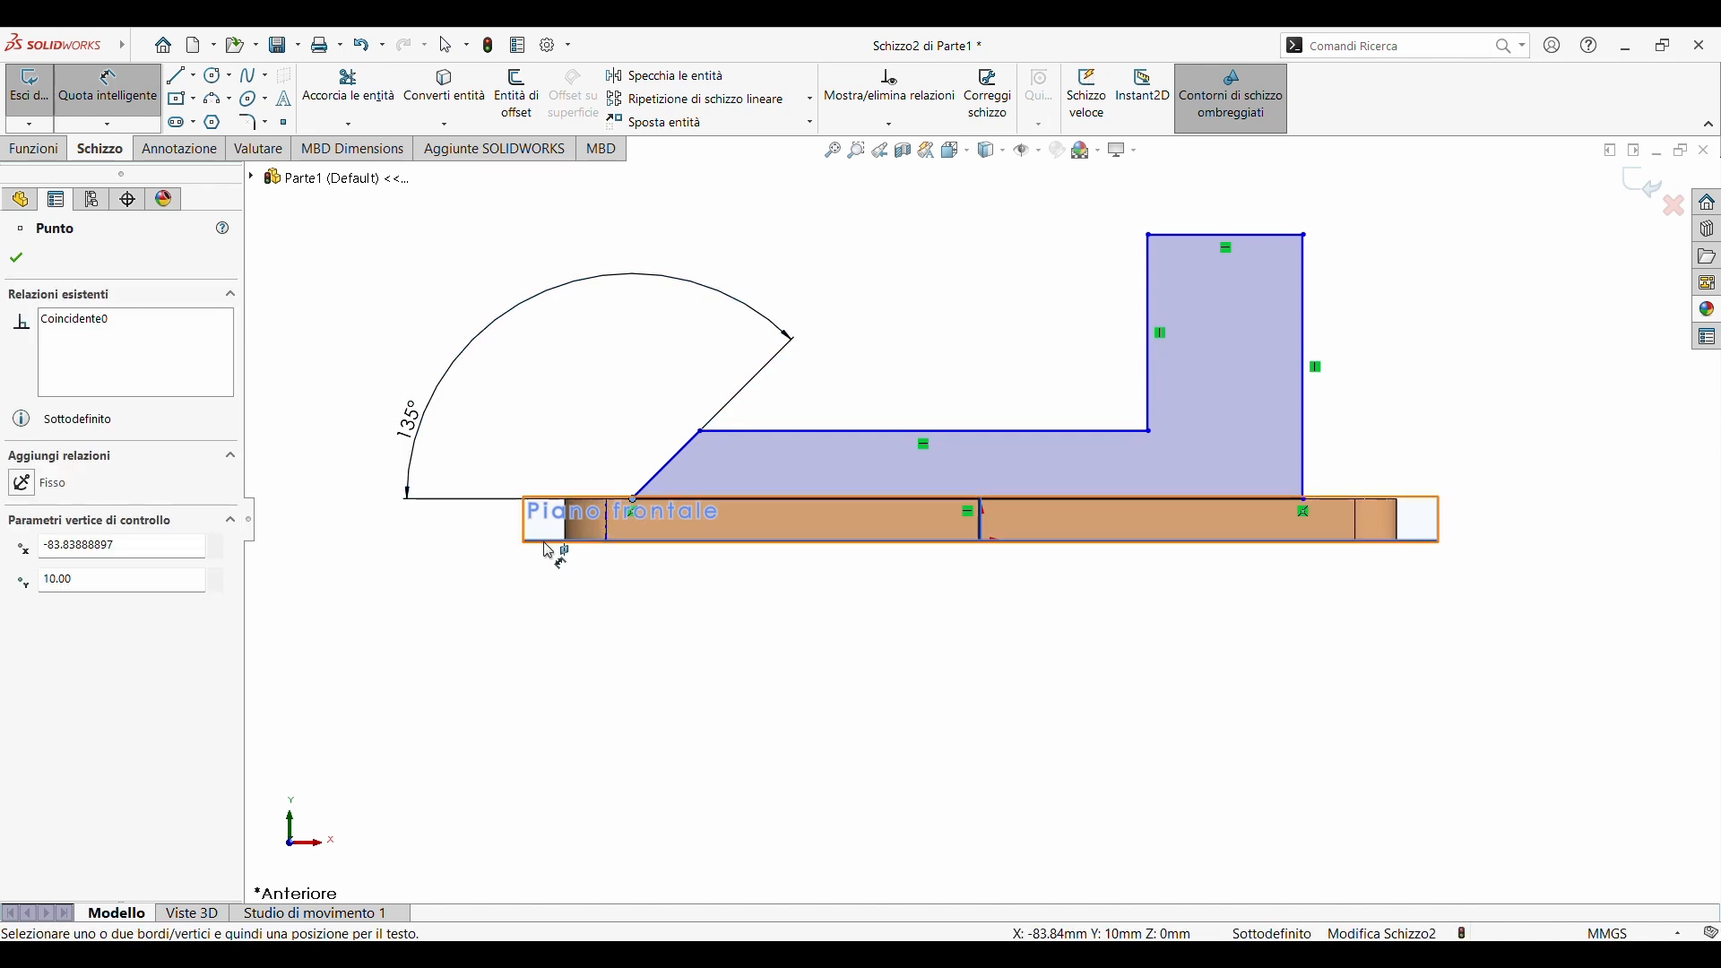
pyautogui.scroll(-8, 589, 544)
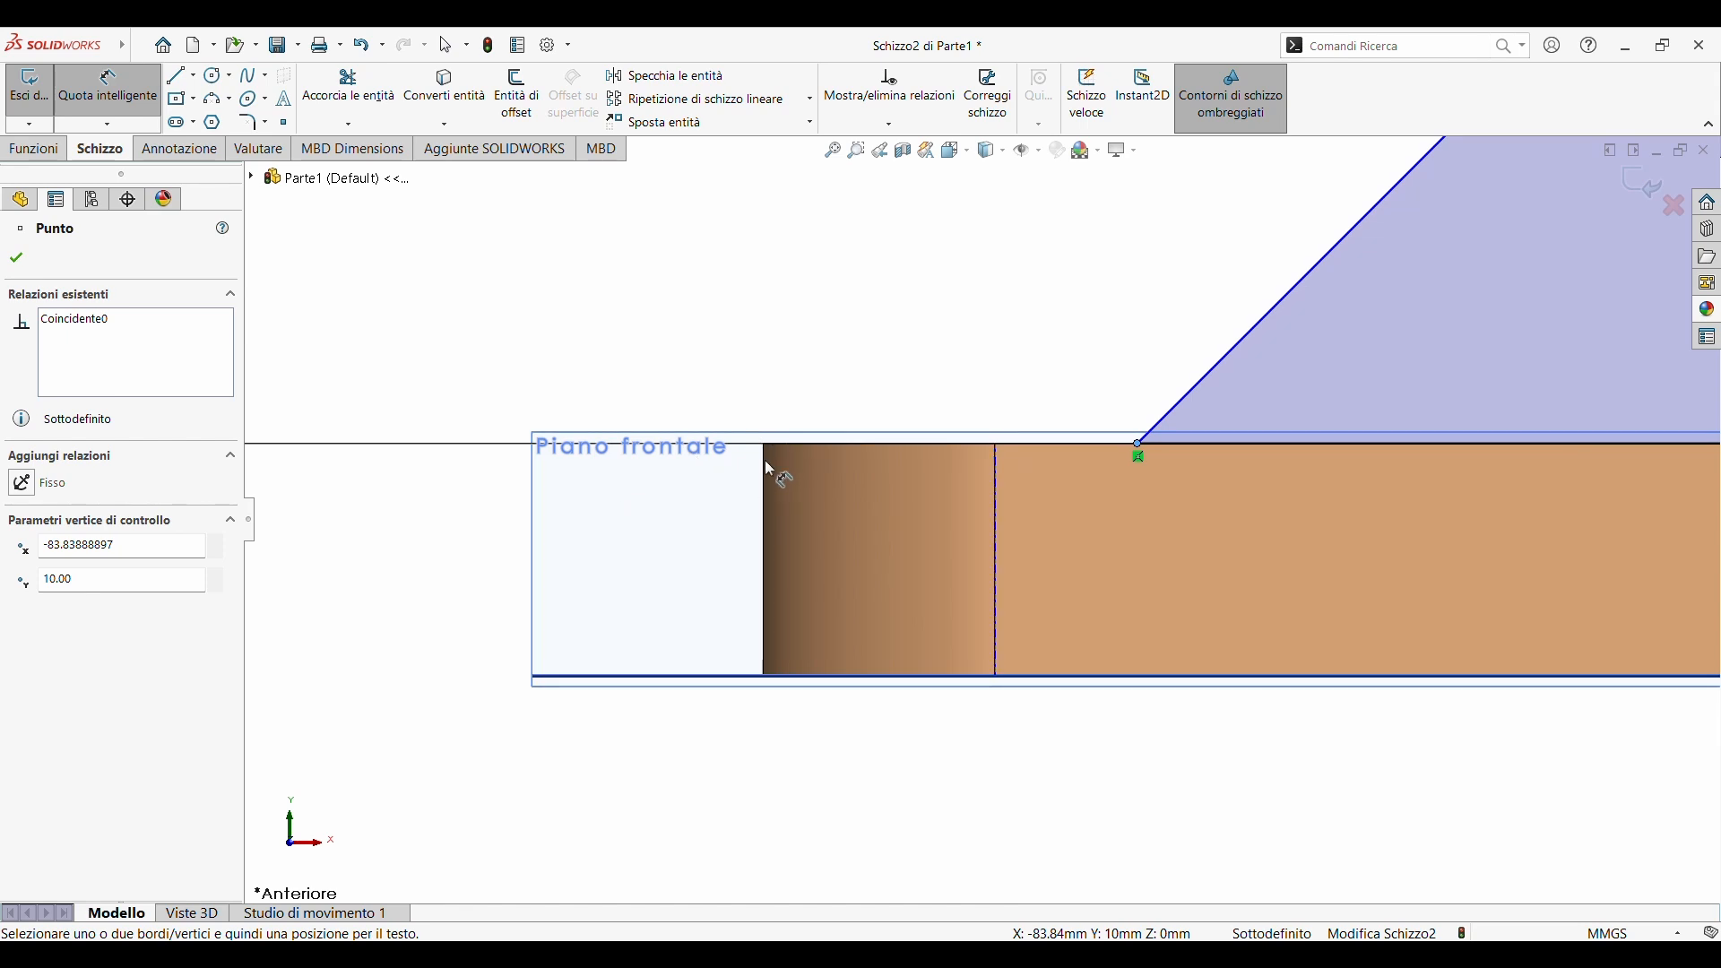
pyautogui.press('Escape')
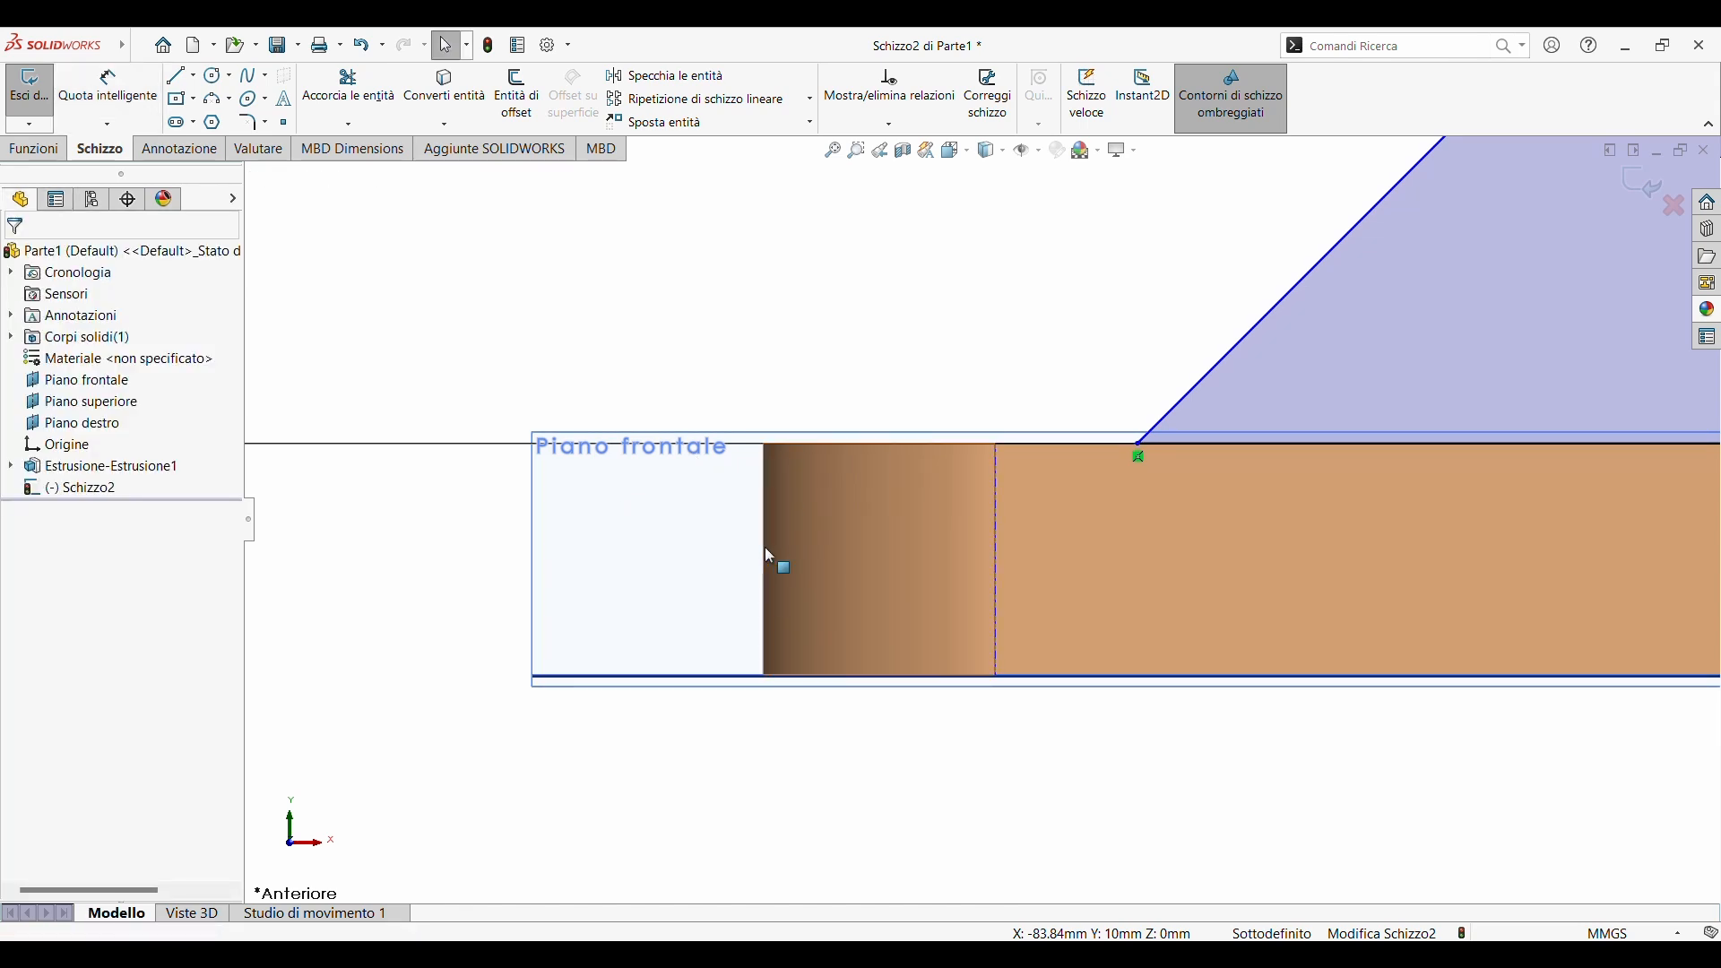
pyautogui.click(765, 547)
pyautogui.click(153, 88)
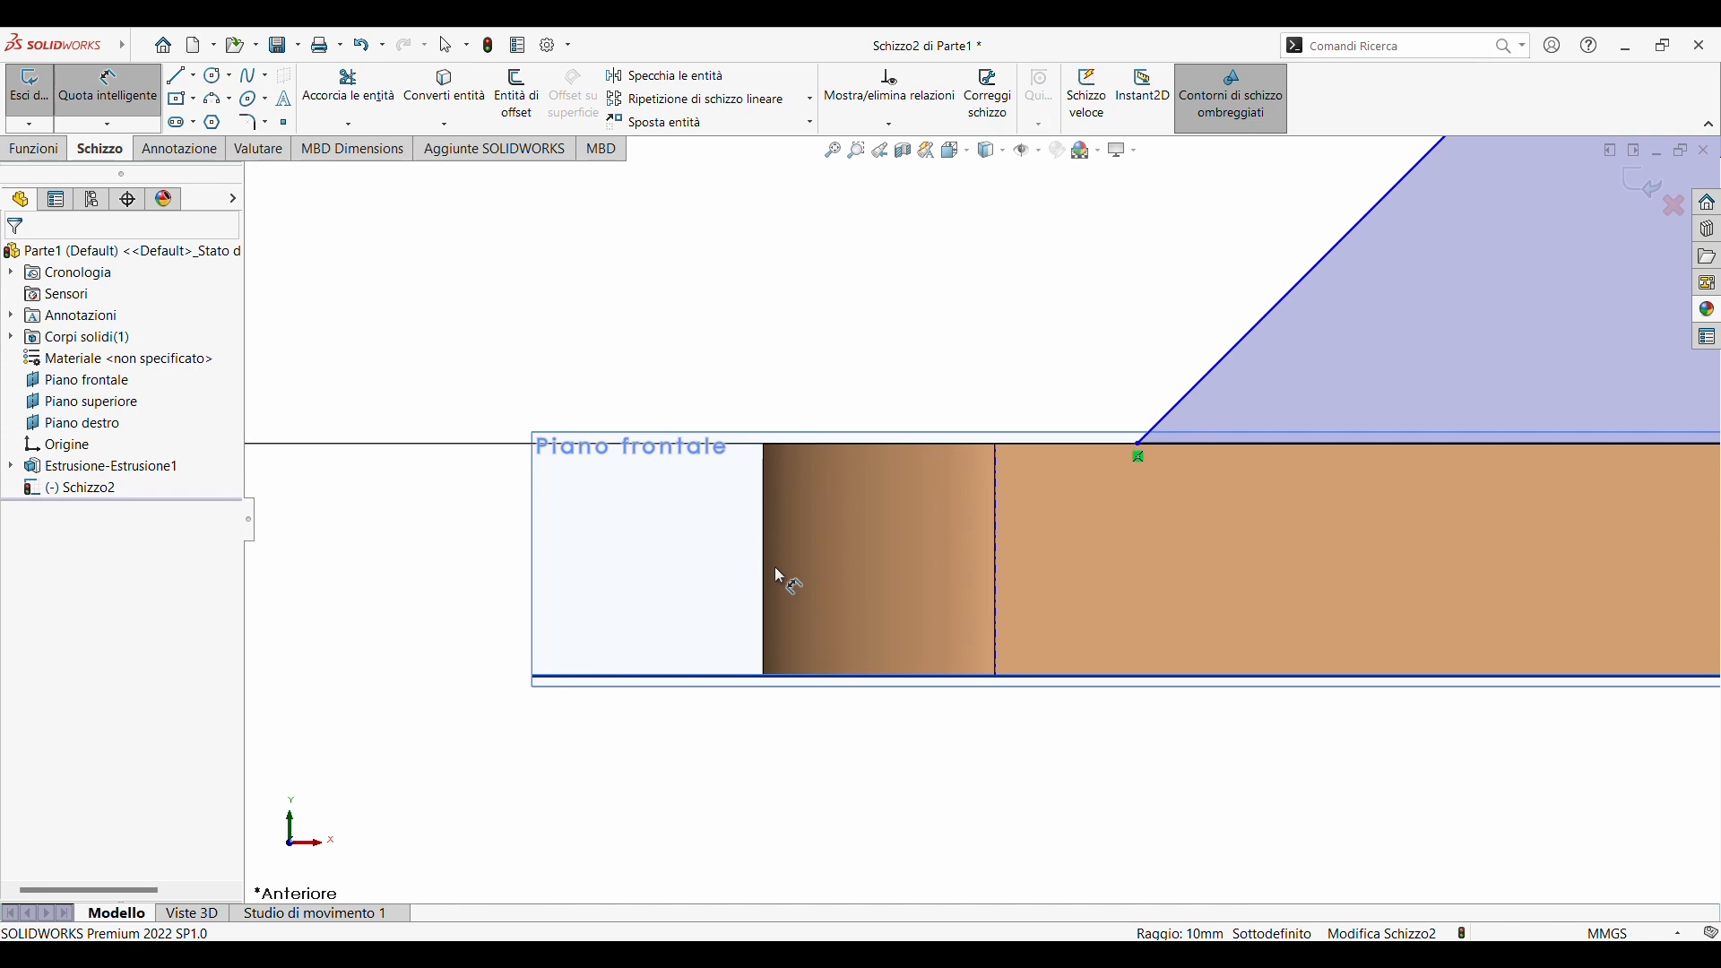
pyautogui.click(762, 546)
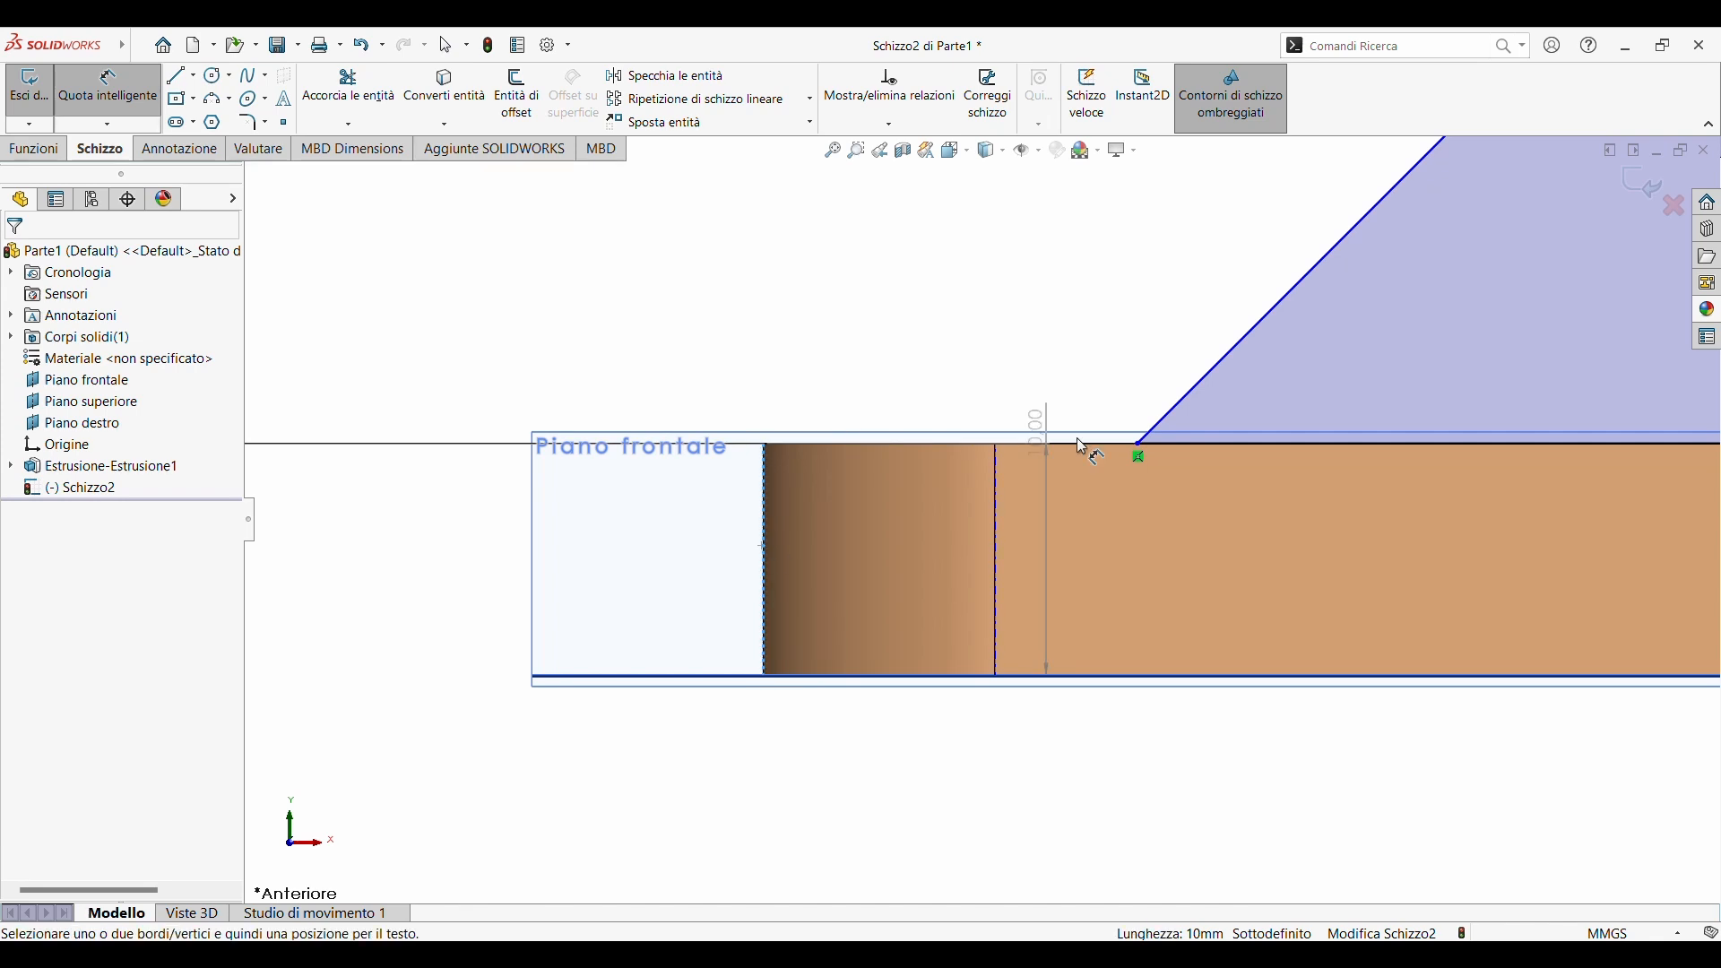
pyautogui.click(1138, 440)
pyautogui.click(910, 352)
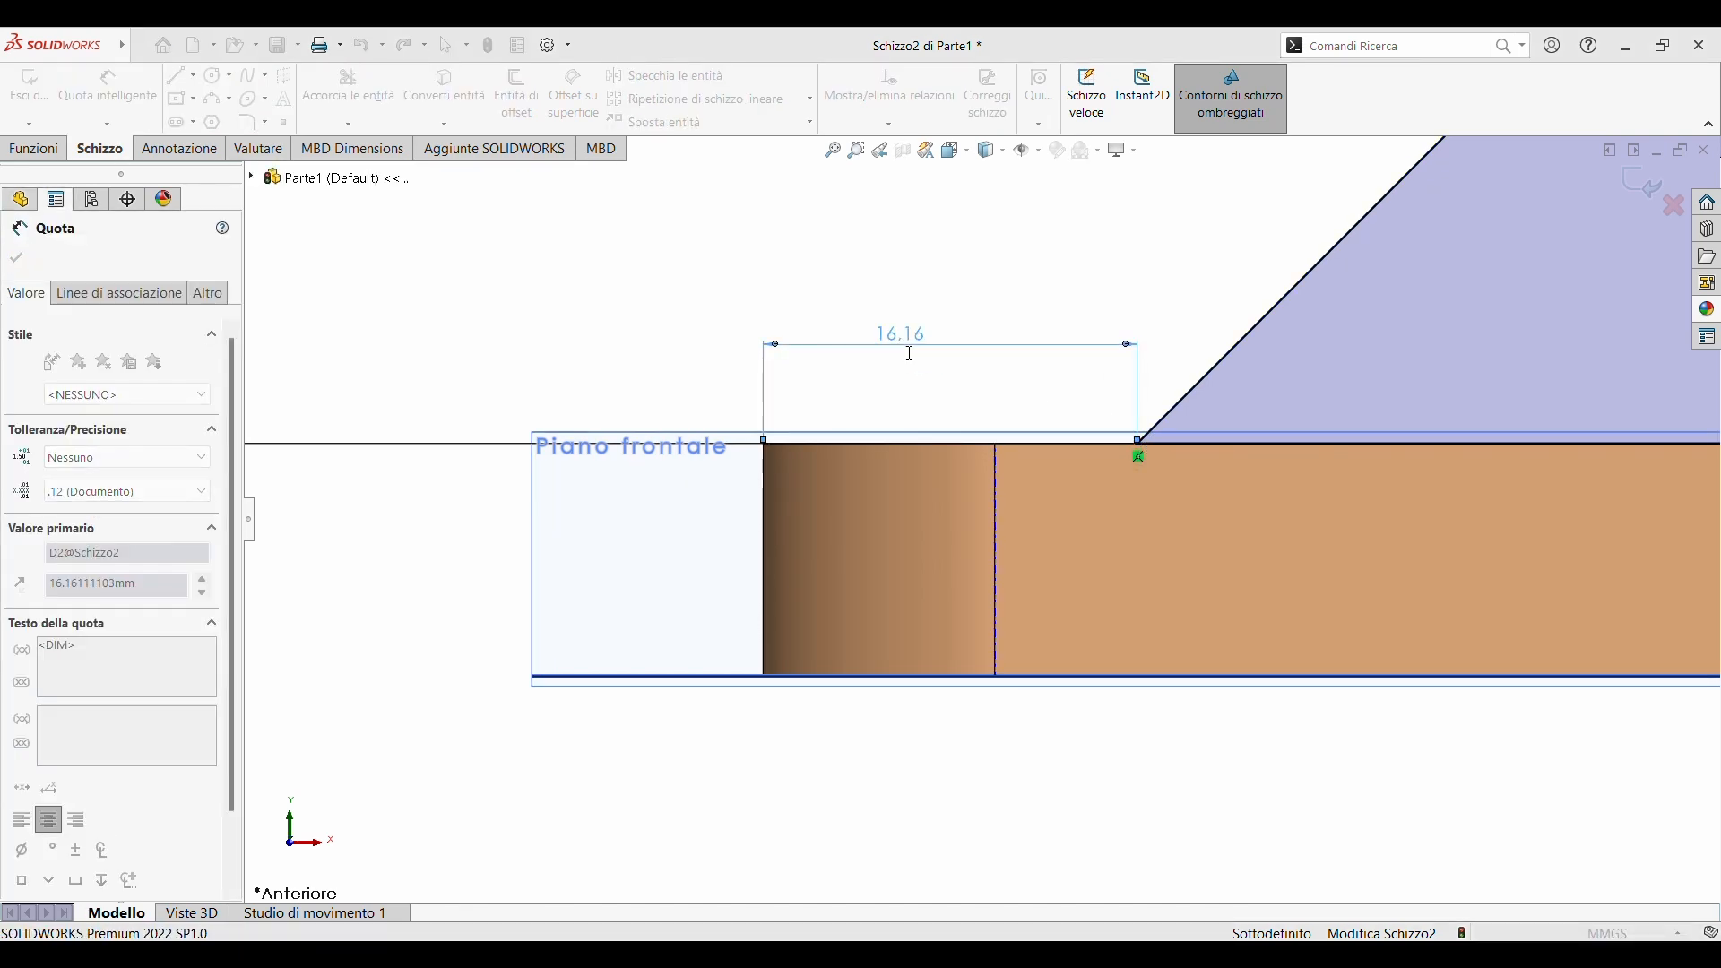
pyautogui.write('15')
pyautogui.press('Return')
# - Change the distance between the plate's left end and the slanted line's start point to 10 mm
pyautogui.scroll(5, 977, 515)
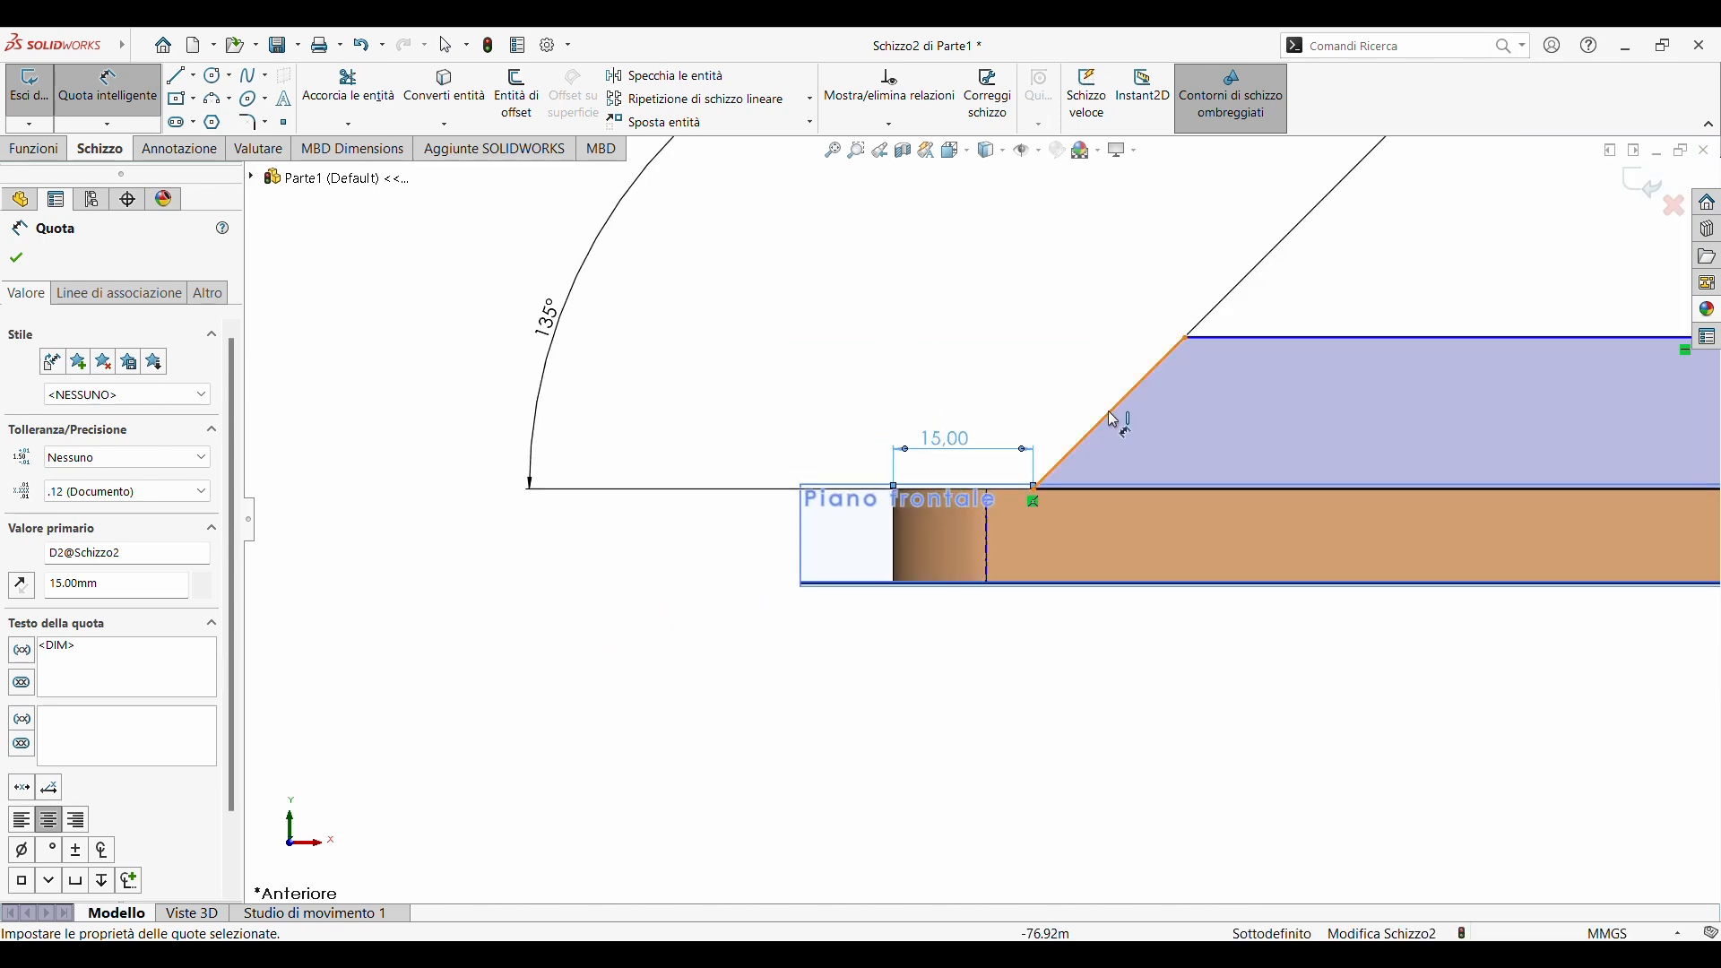
pyautogui.scroll(2, 981, 459)
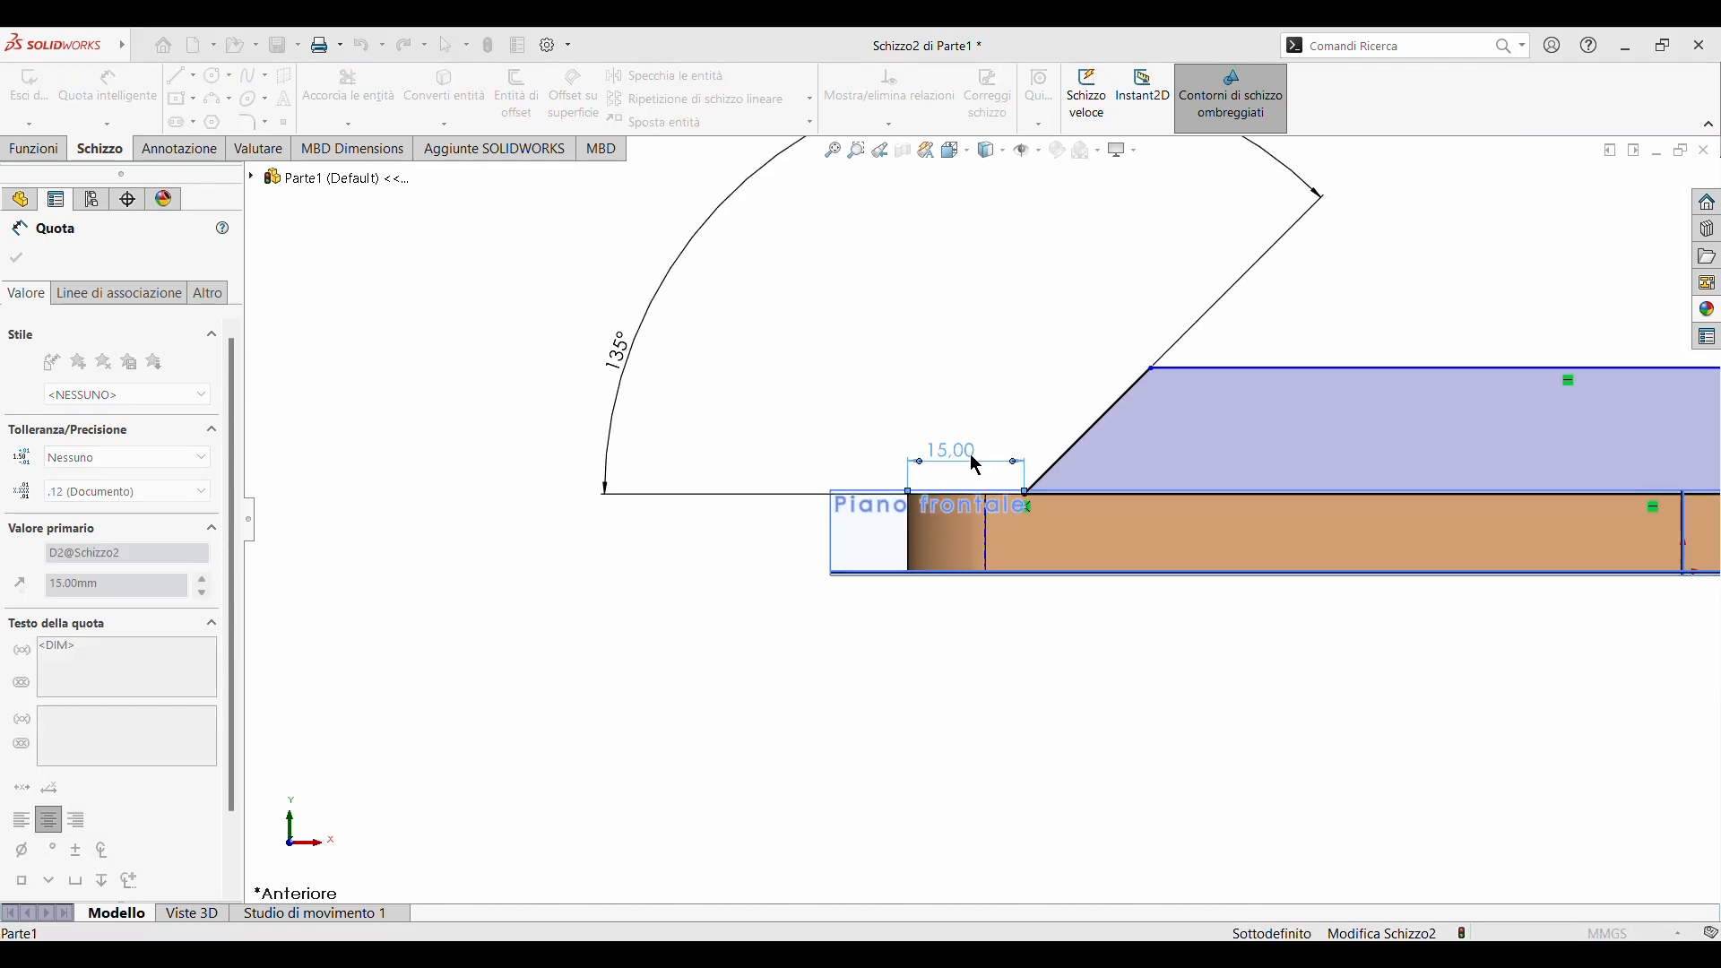
pyautogui.write('10')
pyautogui.press('Return')
# - Dimension the long horizontal line of the profile's low section at 100 mm
pyautogui.scroll(4, 995, 488)
pyautogui.scroll(-1, 1503, 455)
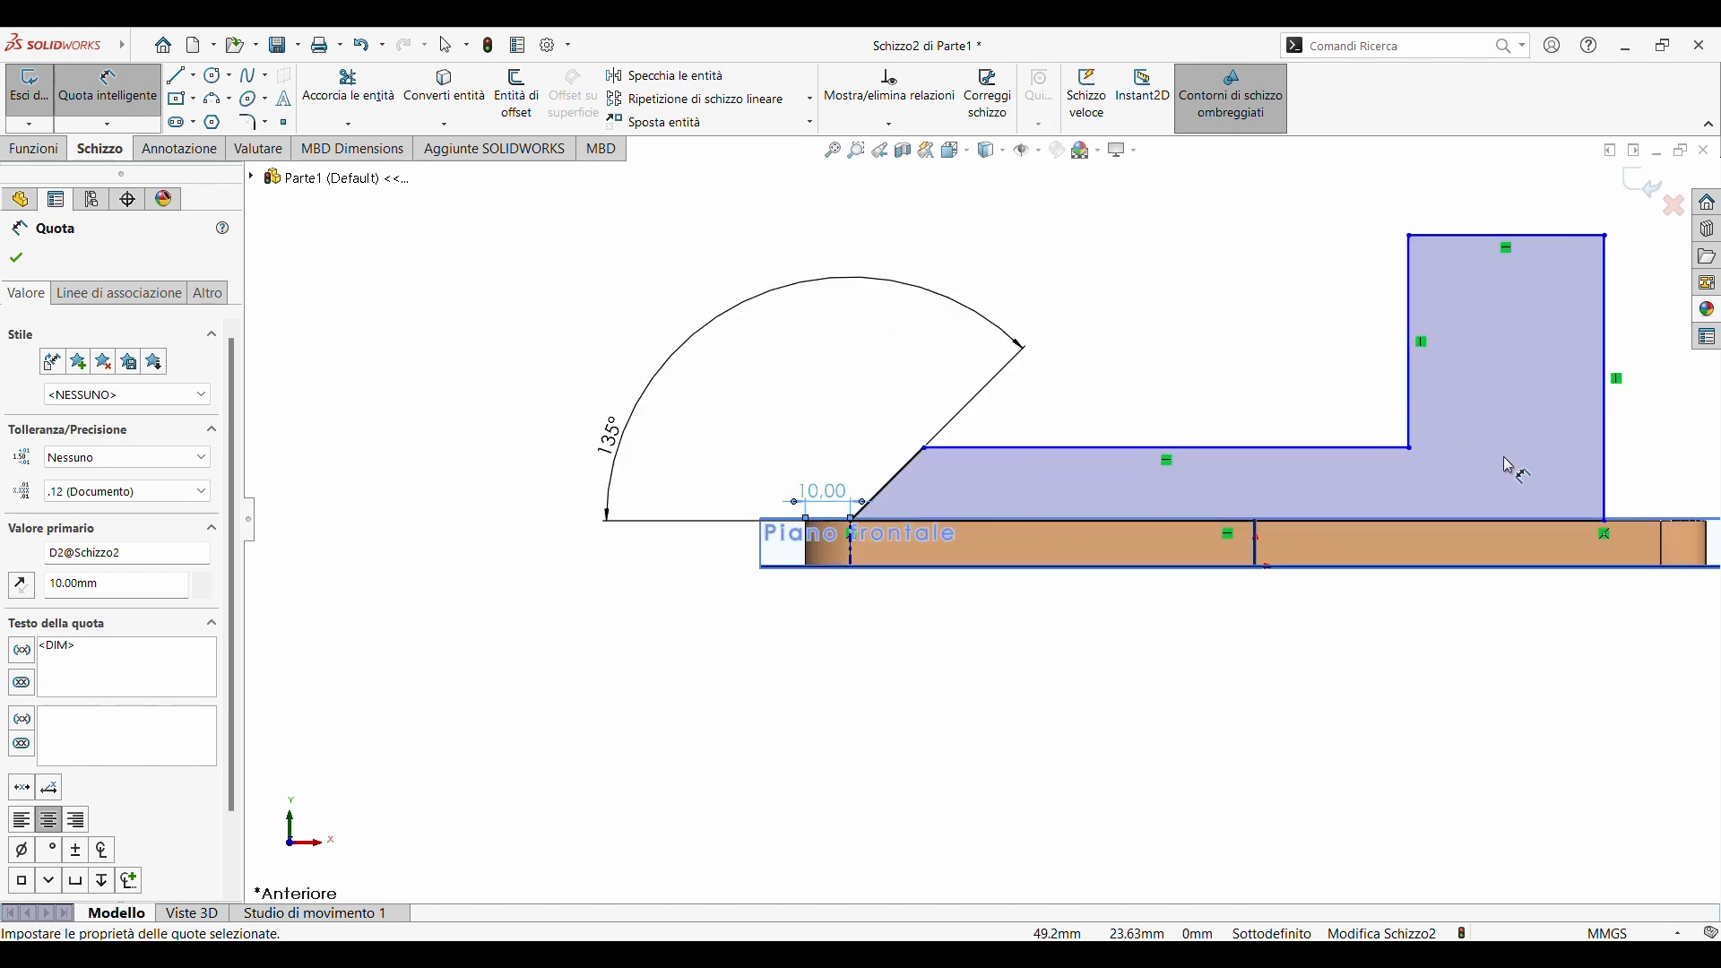
pyautogui.scroll(-1, 1508, 466)
pyautogui.click(1200, 450)
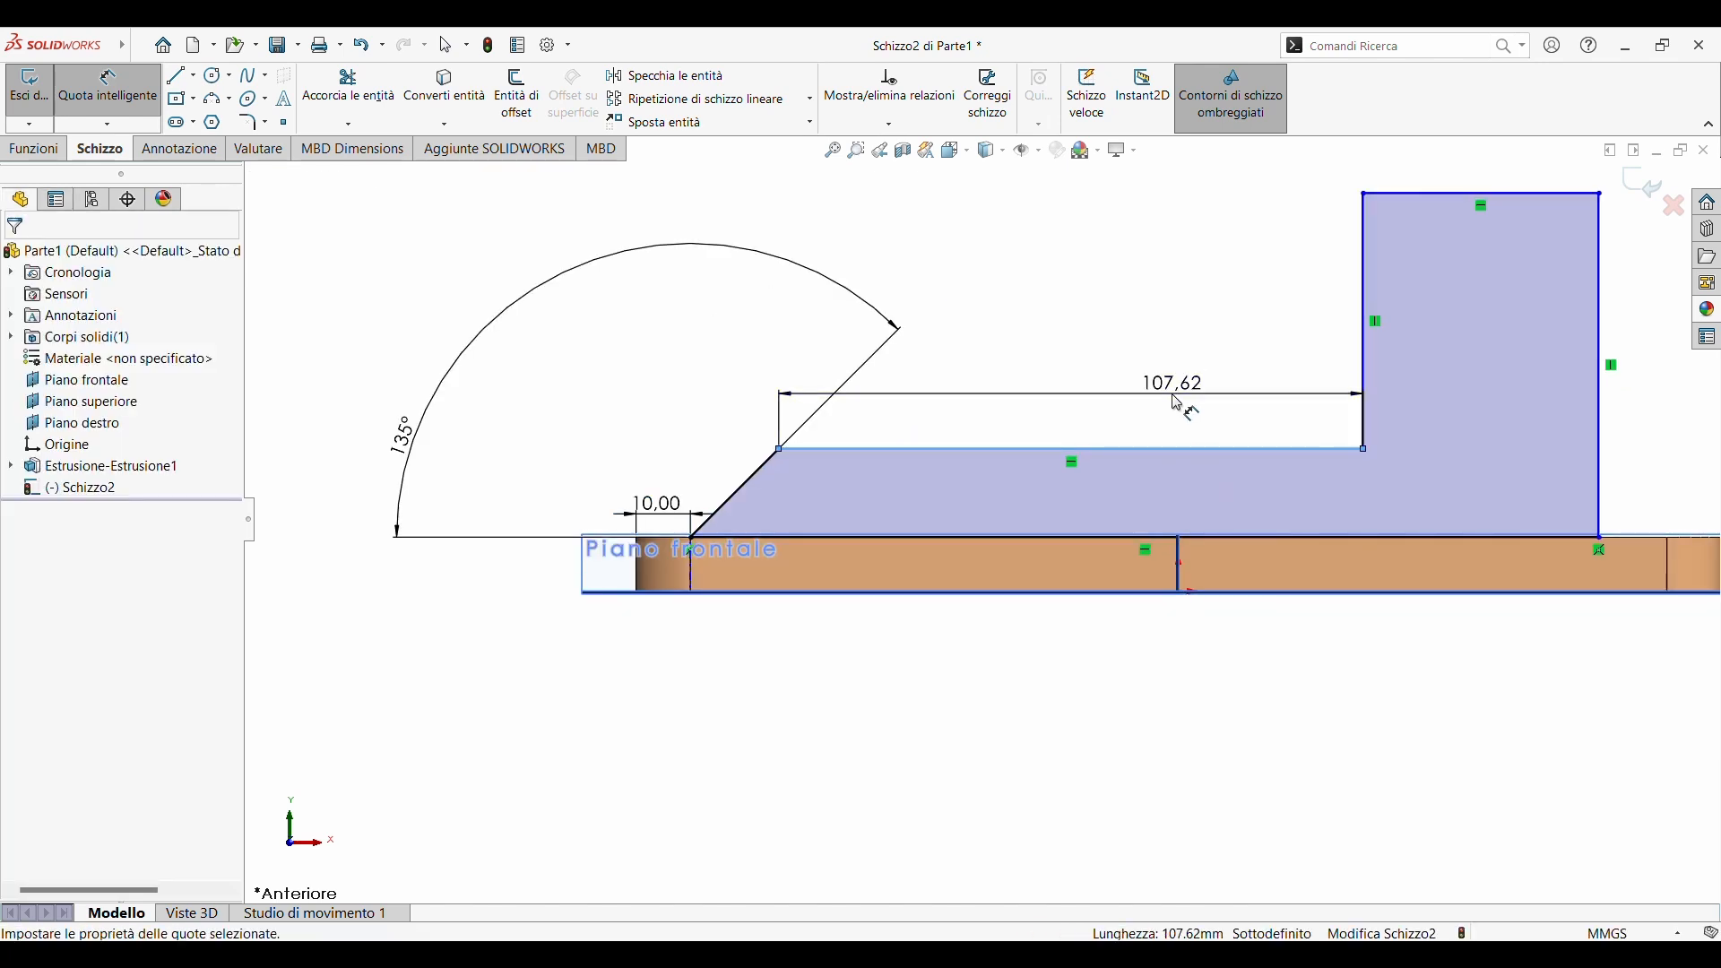
pyautogui.click(1178, 403)
pyautogui.write('100')
pyautogui.press('Return')
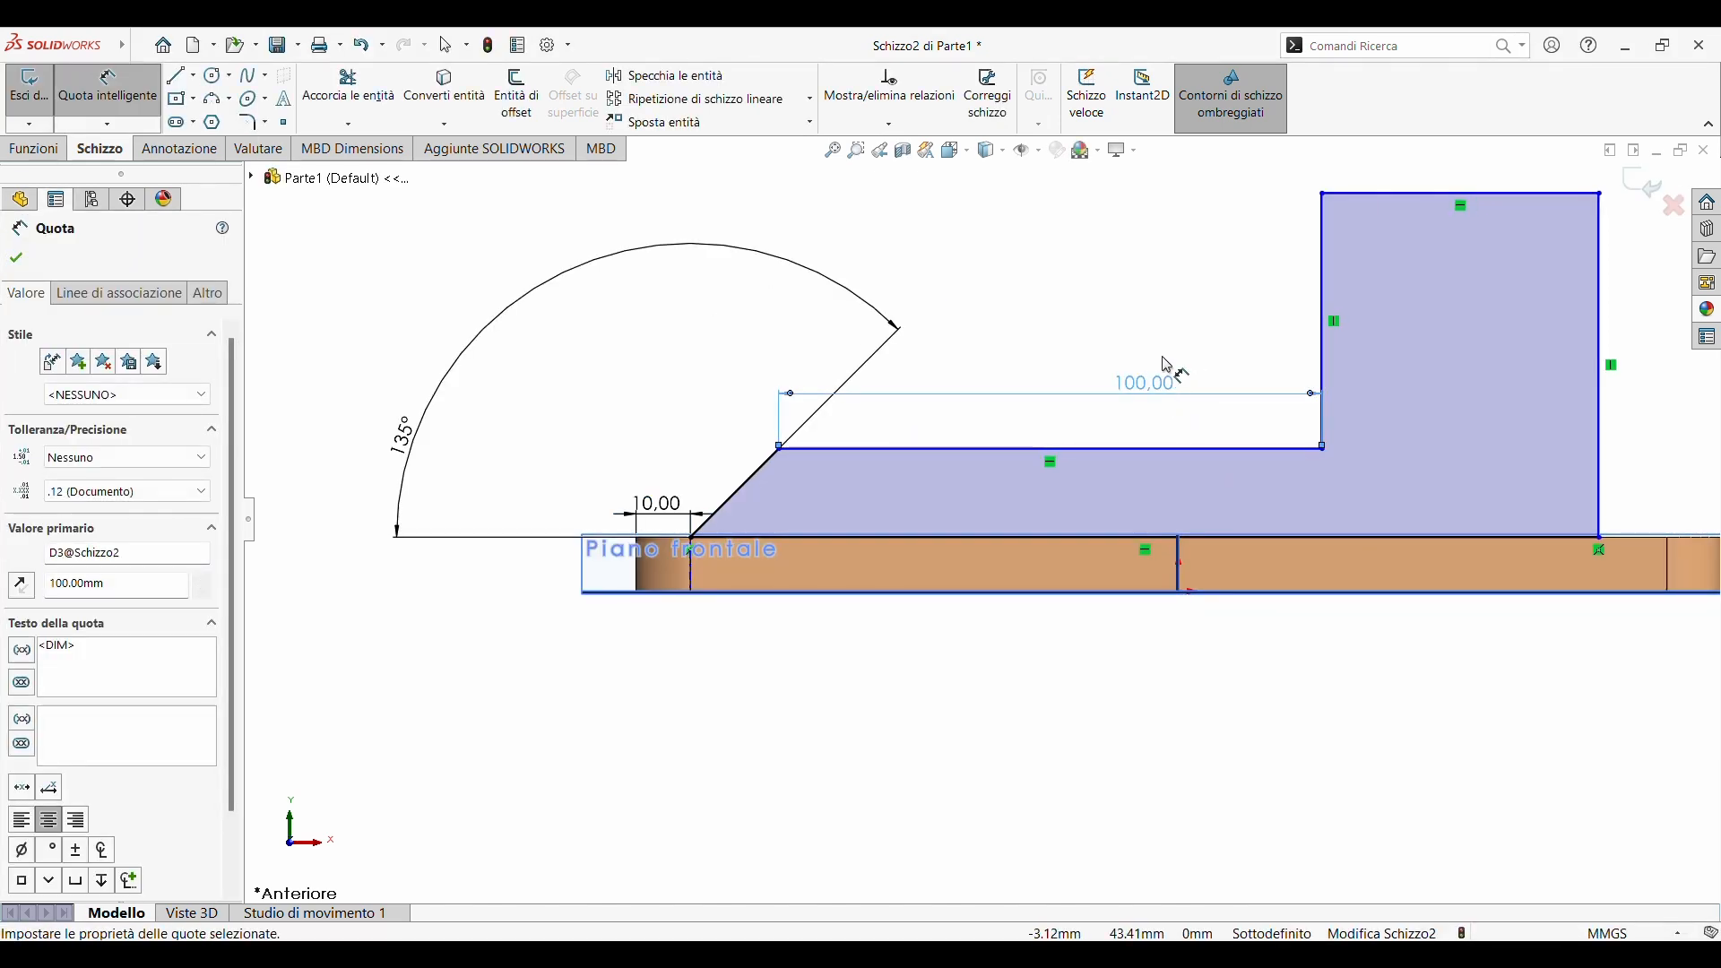
# - Dimension the width of the tall block's top line at 50 mm
pyautogui.scroll(2, 1276, 400)
pyautogui.scroll(-4, 1389, 436)
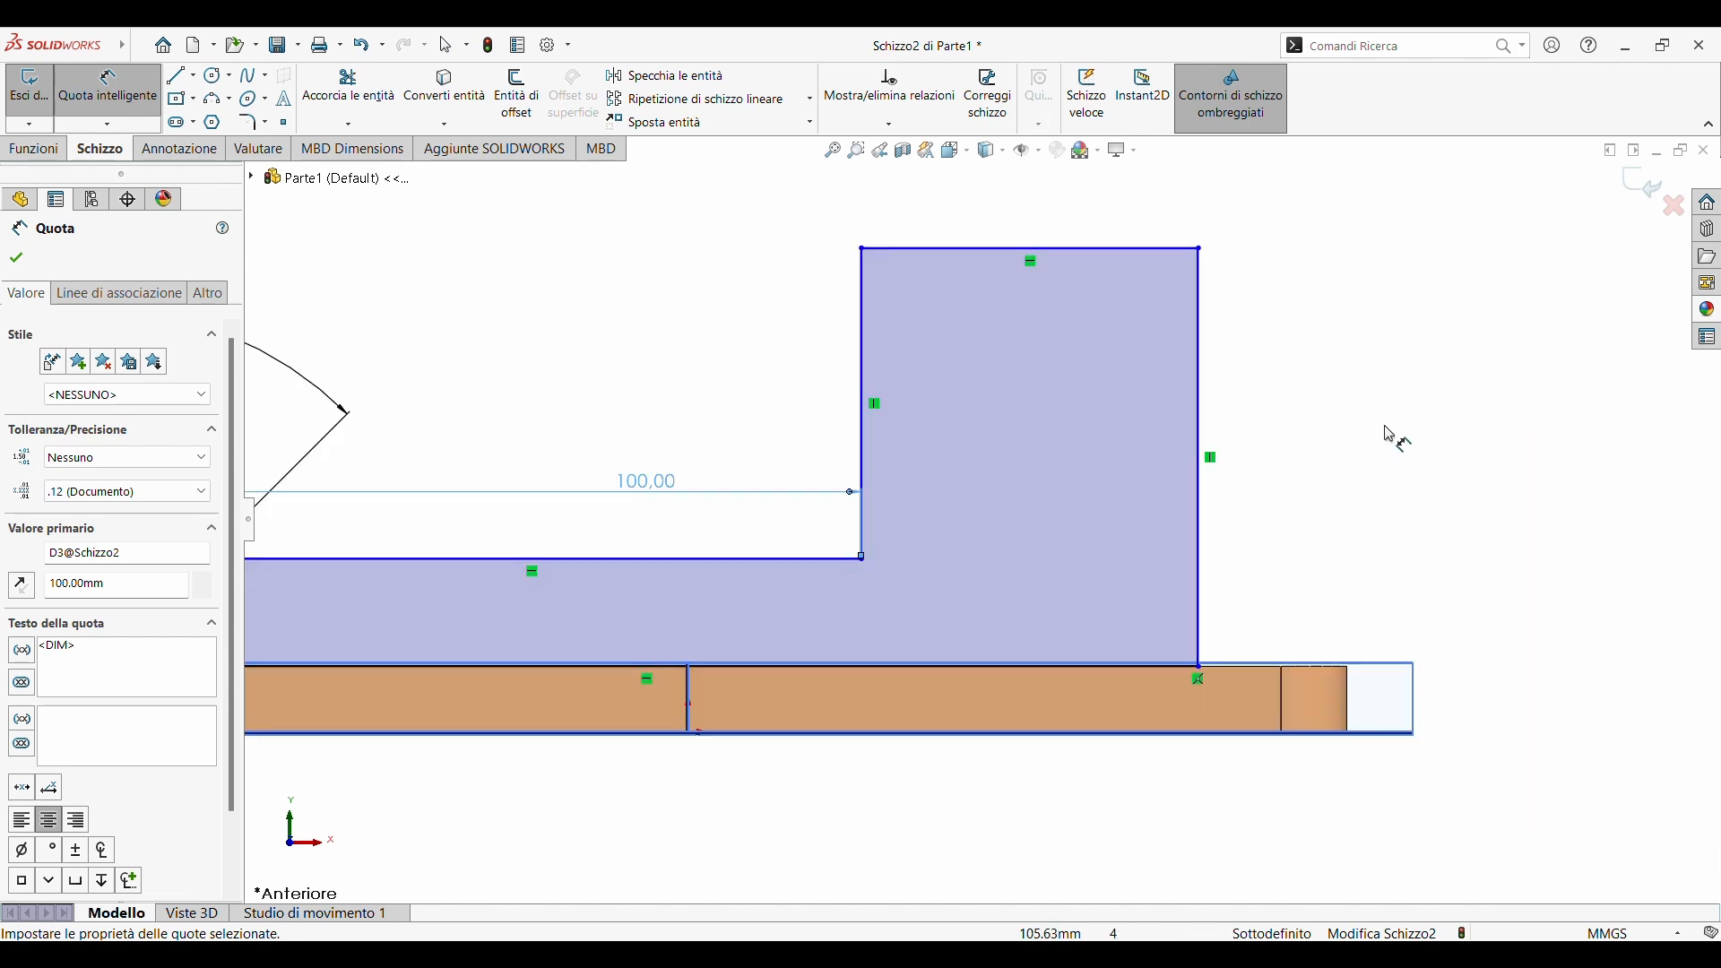
pyautogui.click(985, 250)
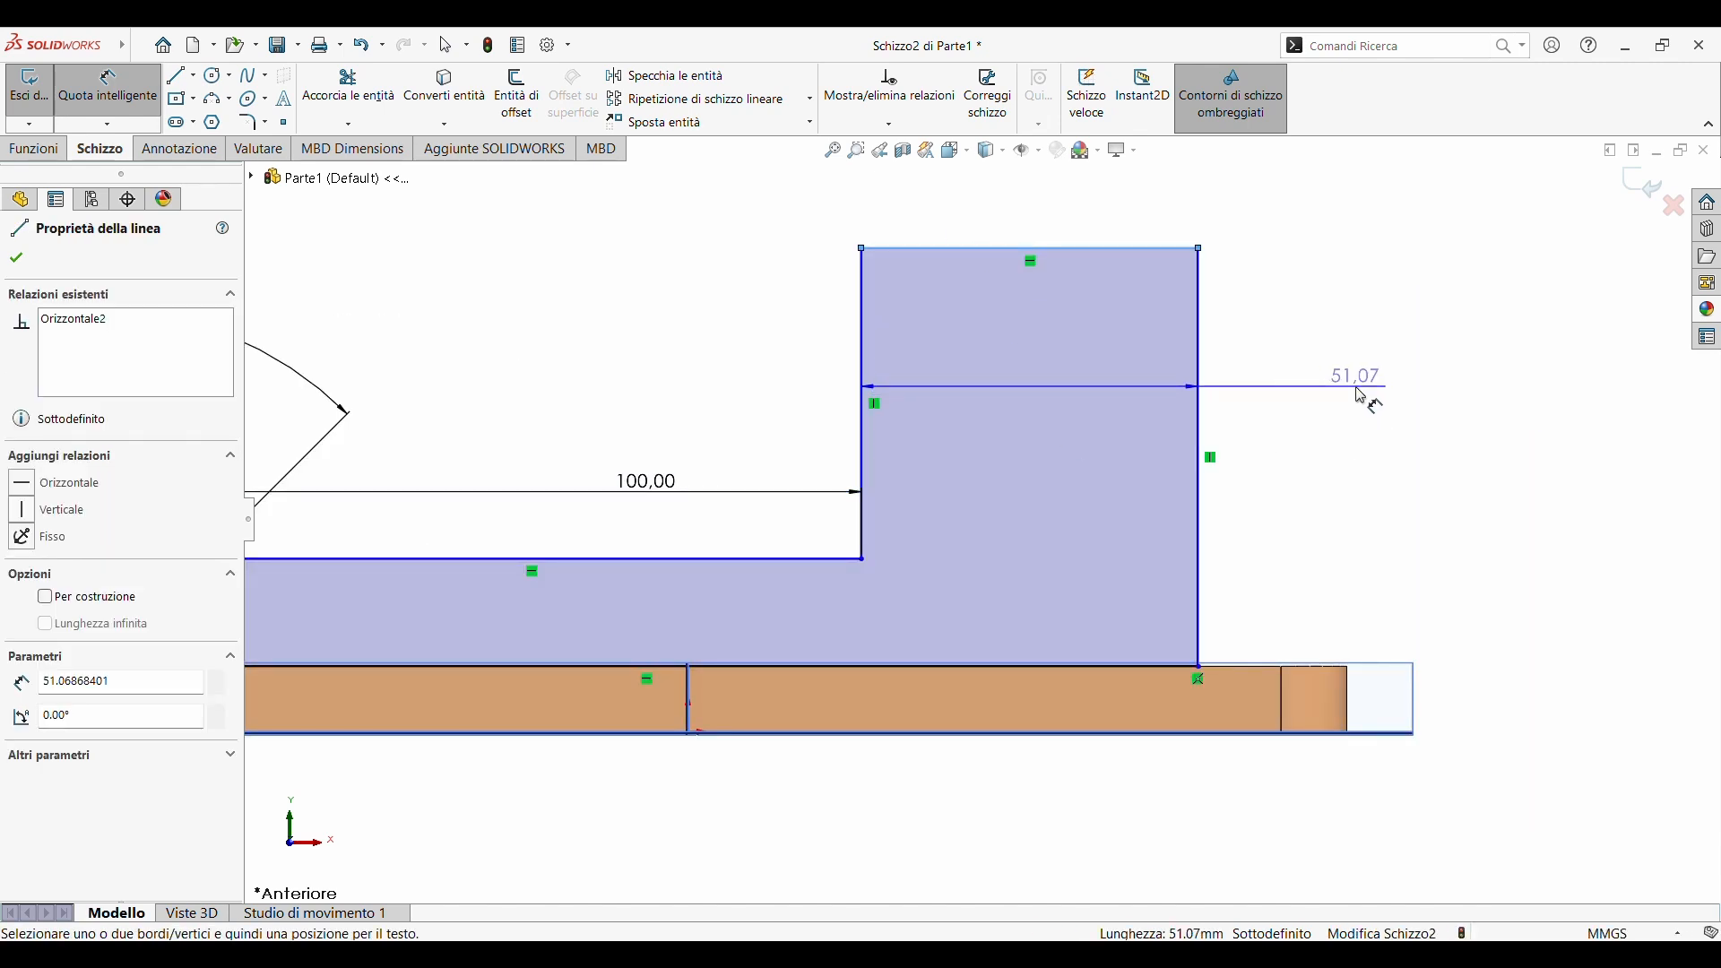
pyautogui.click(1362, 399)
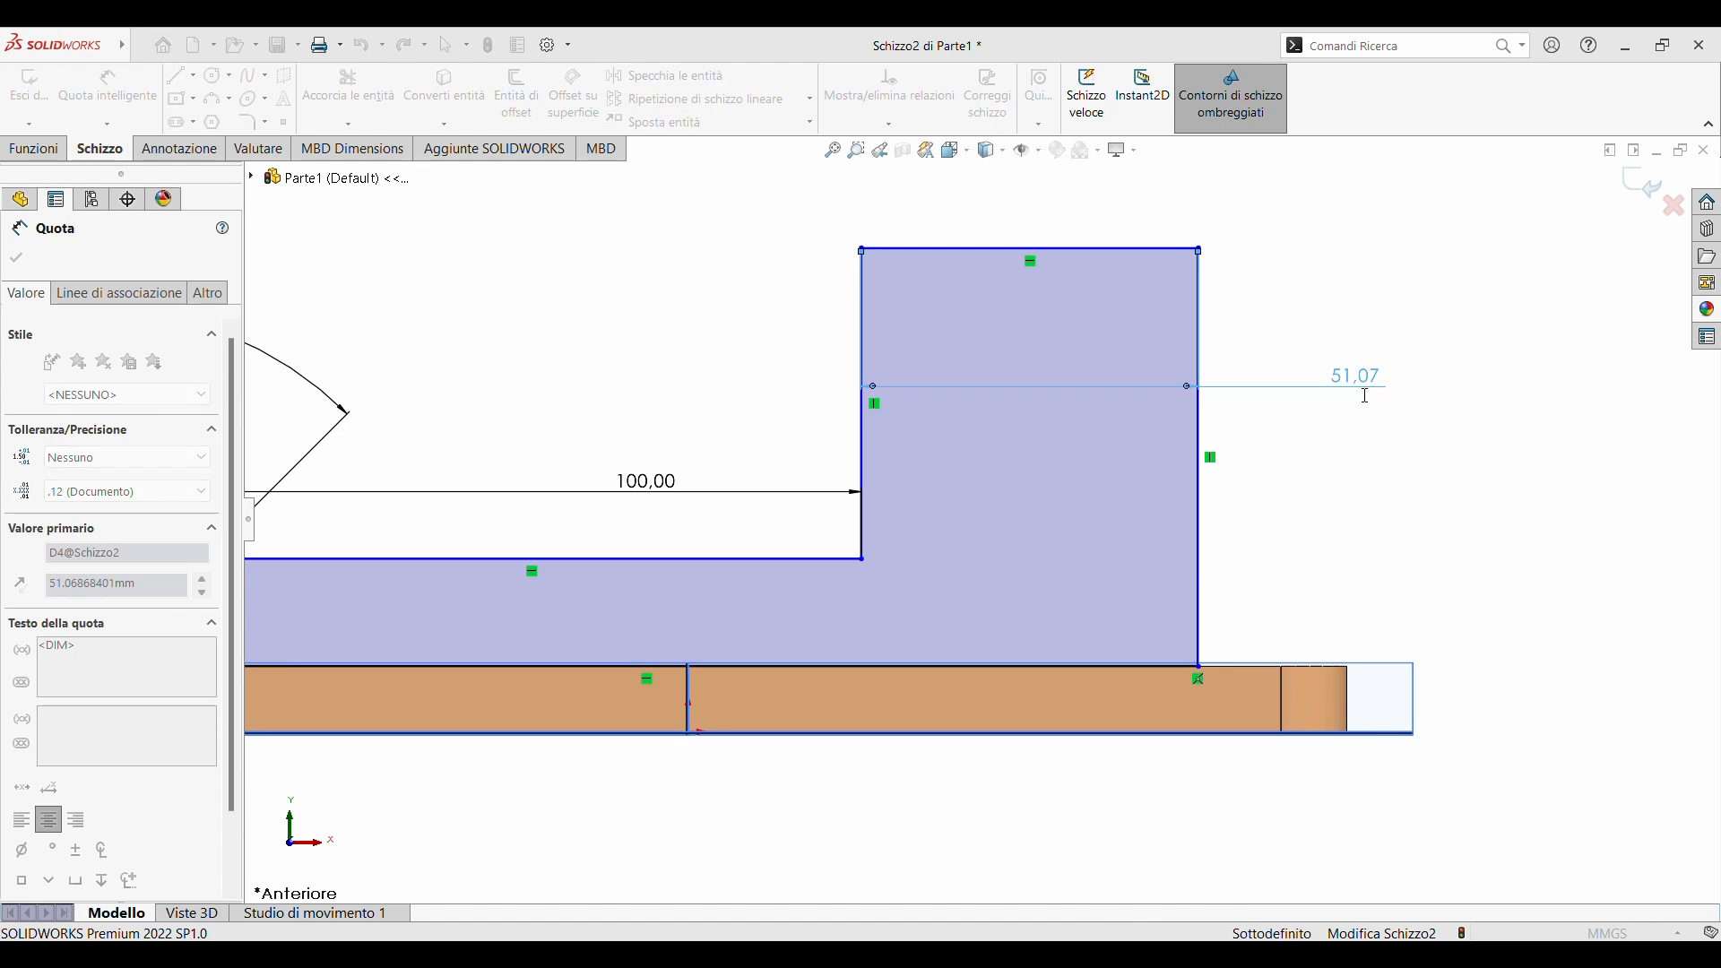
pyautogui.write('50')
pyautogui.press('Return')
# - Dimension the tall block's height from the profile's bottom line to its top line at 65 mm
pyautogui.click(1149, 248)
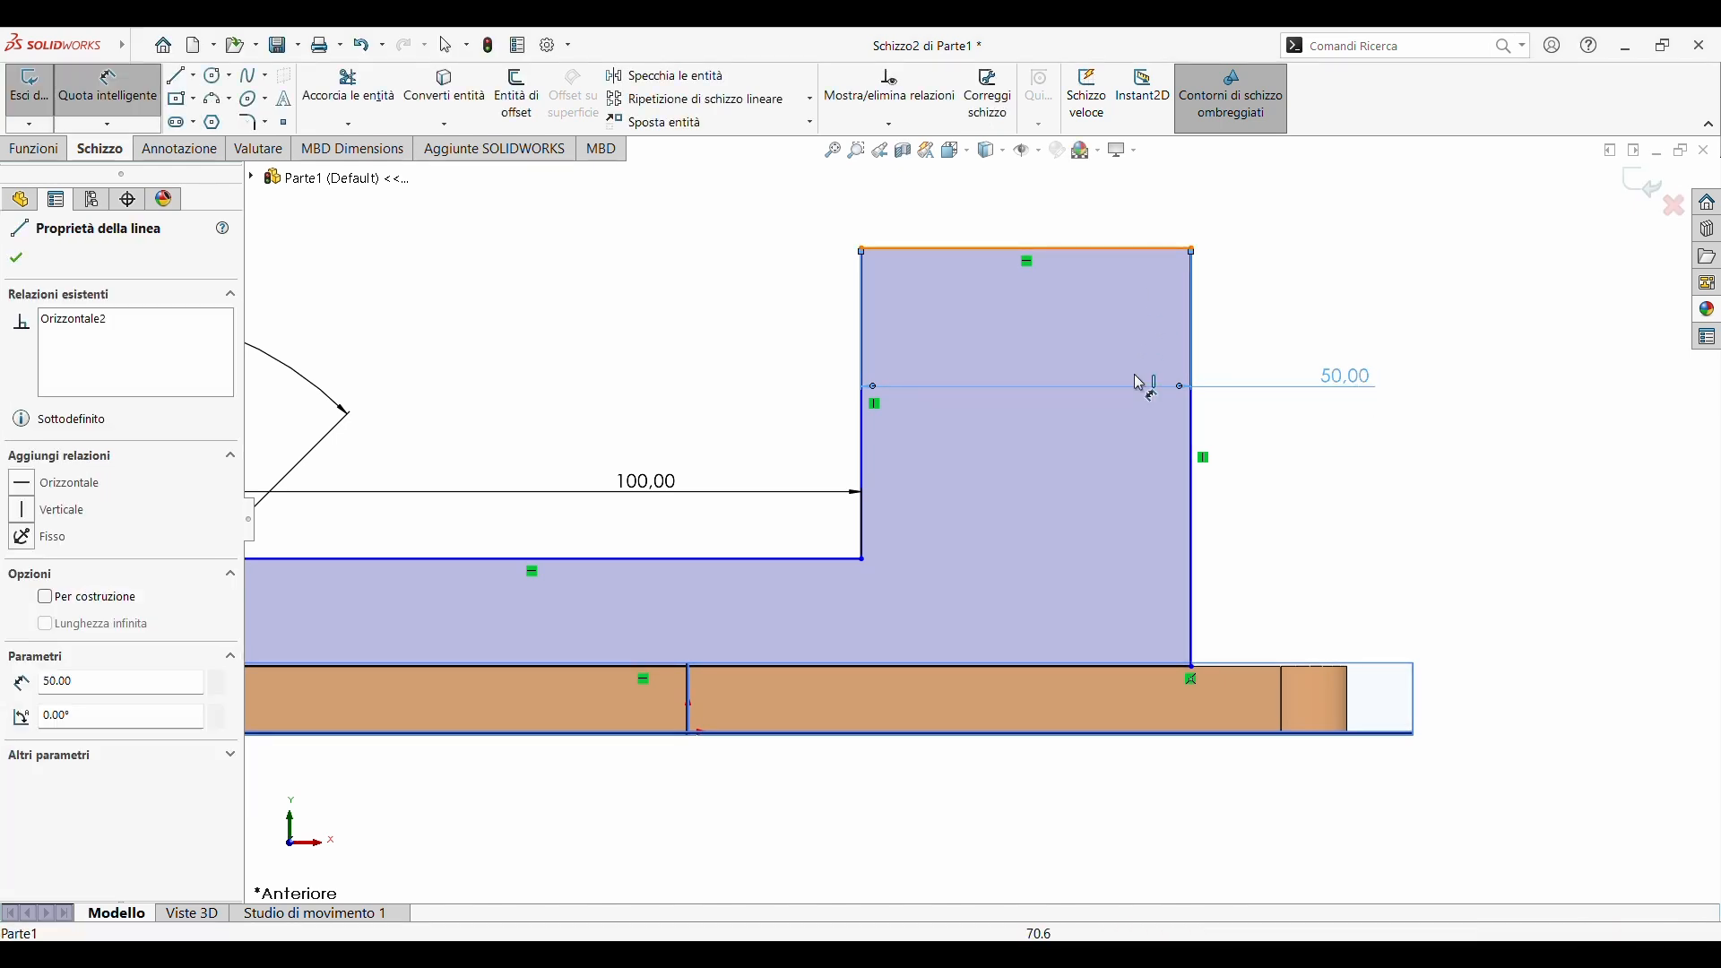
pyautogui.click(1175, 680)
pyautogui.click(1498, 476)
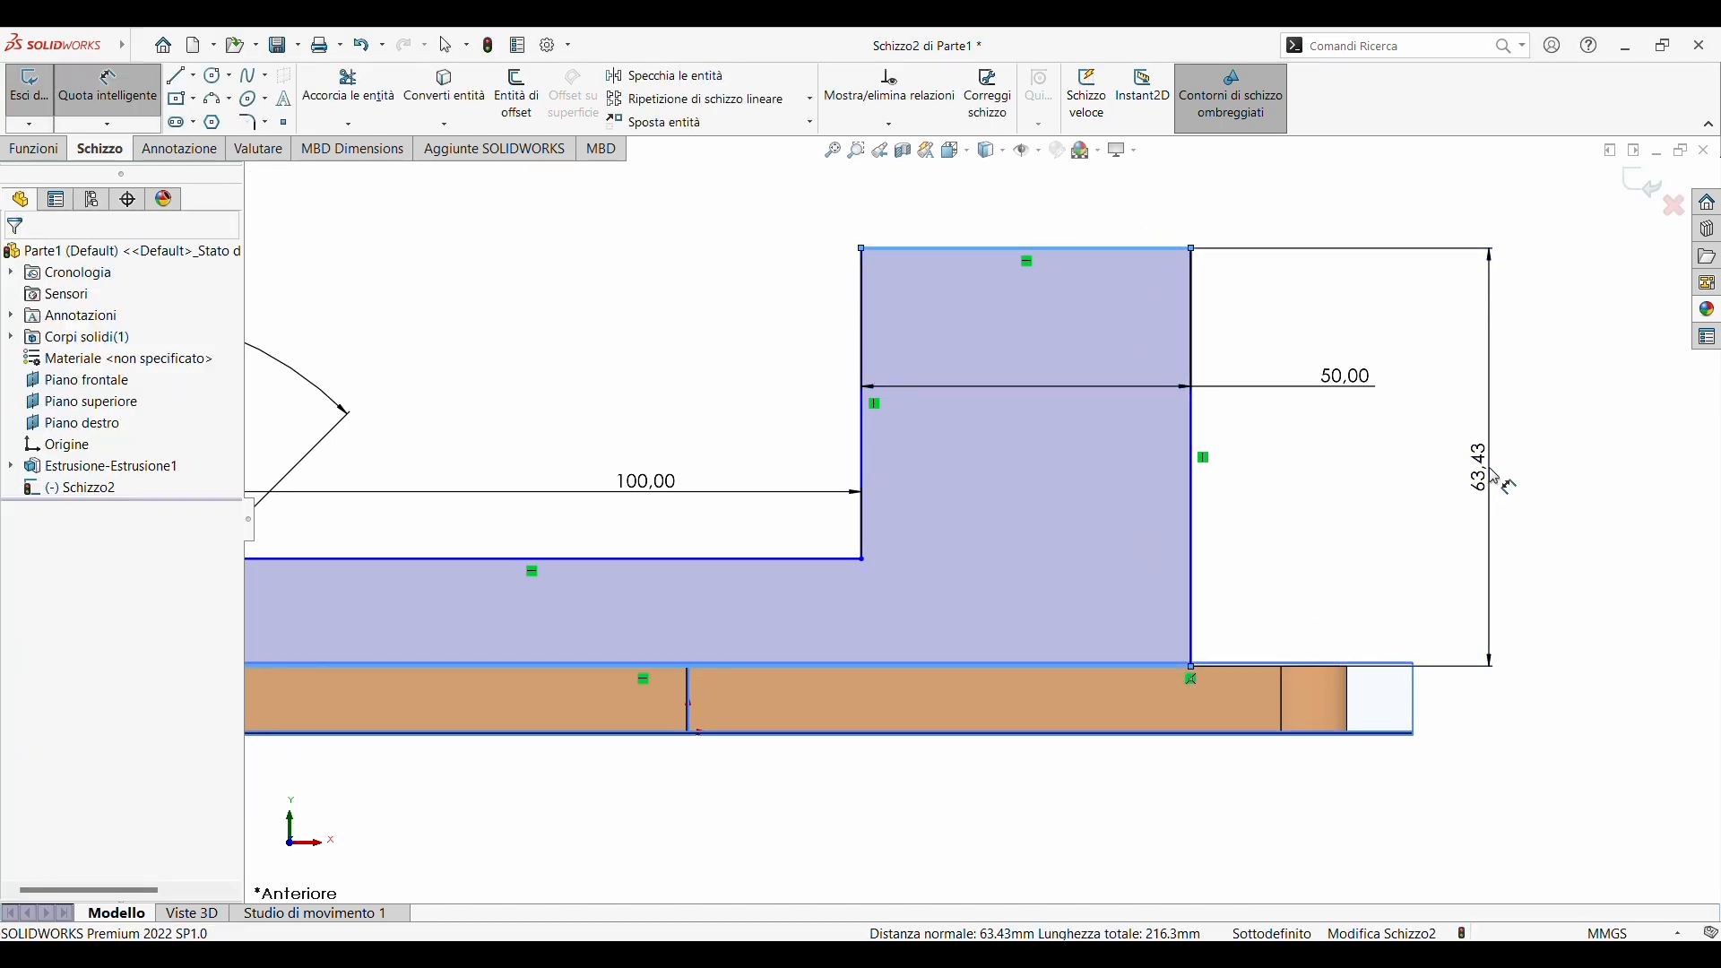
pyautogui.write('65')
pyautogui.press('Return')
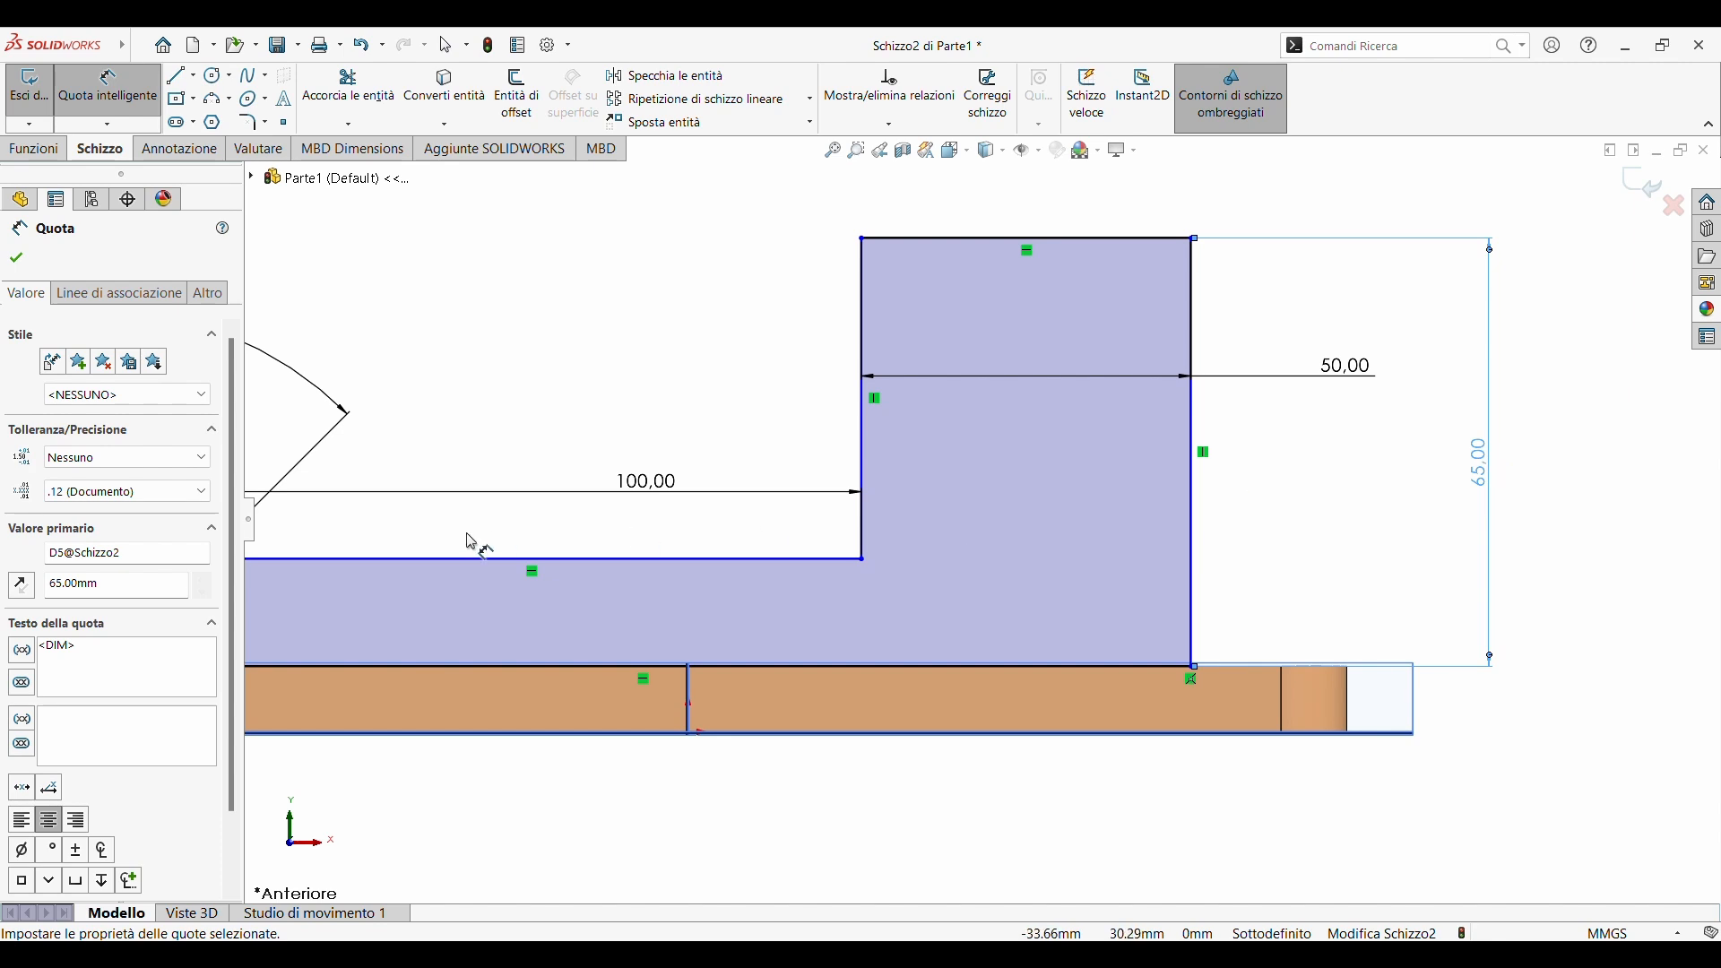
# - Dimension the low section's height above the profile's bottom line at 15 mm and finish dimensioning
pyautogui.click(618, 560)
pyautogui.click(853, 666)
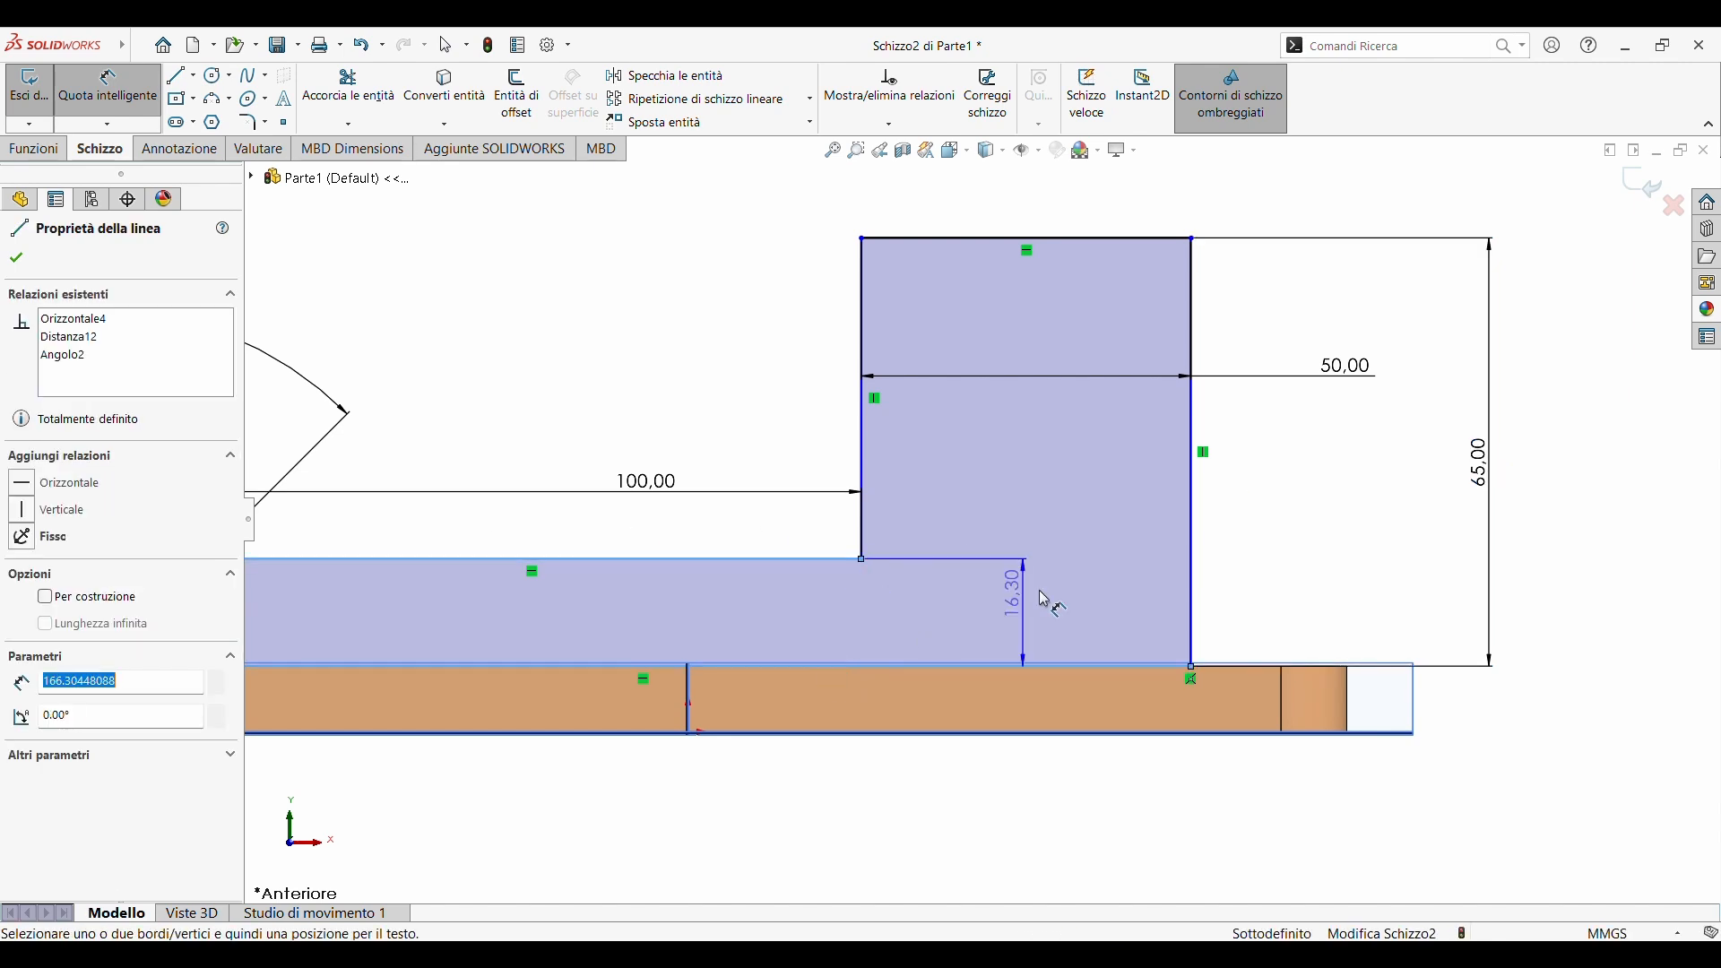
pyautogui.click(1049, 617)
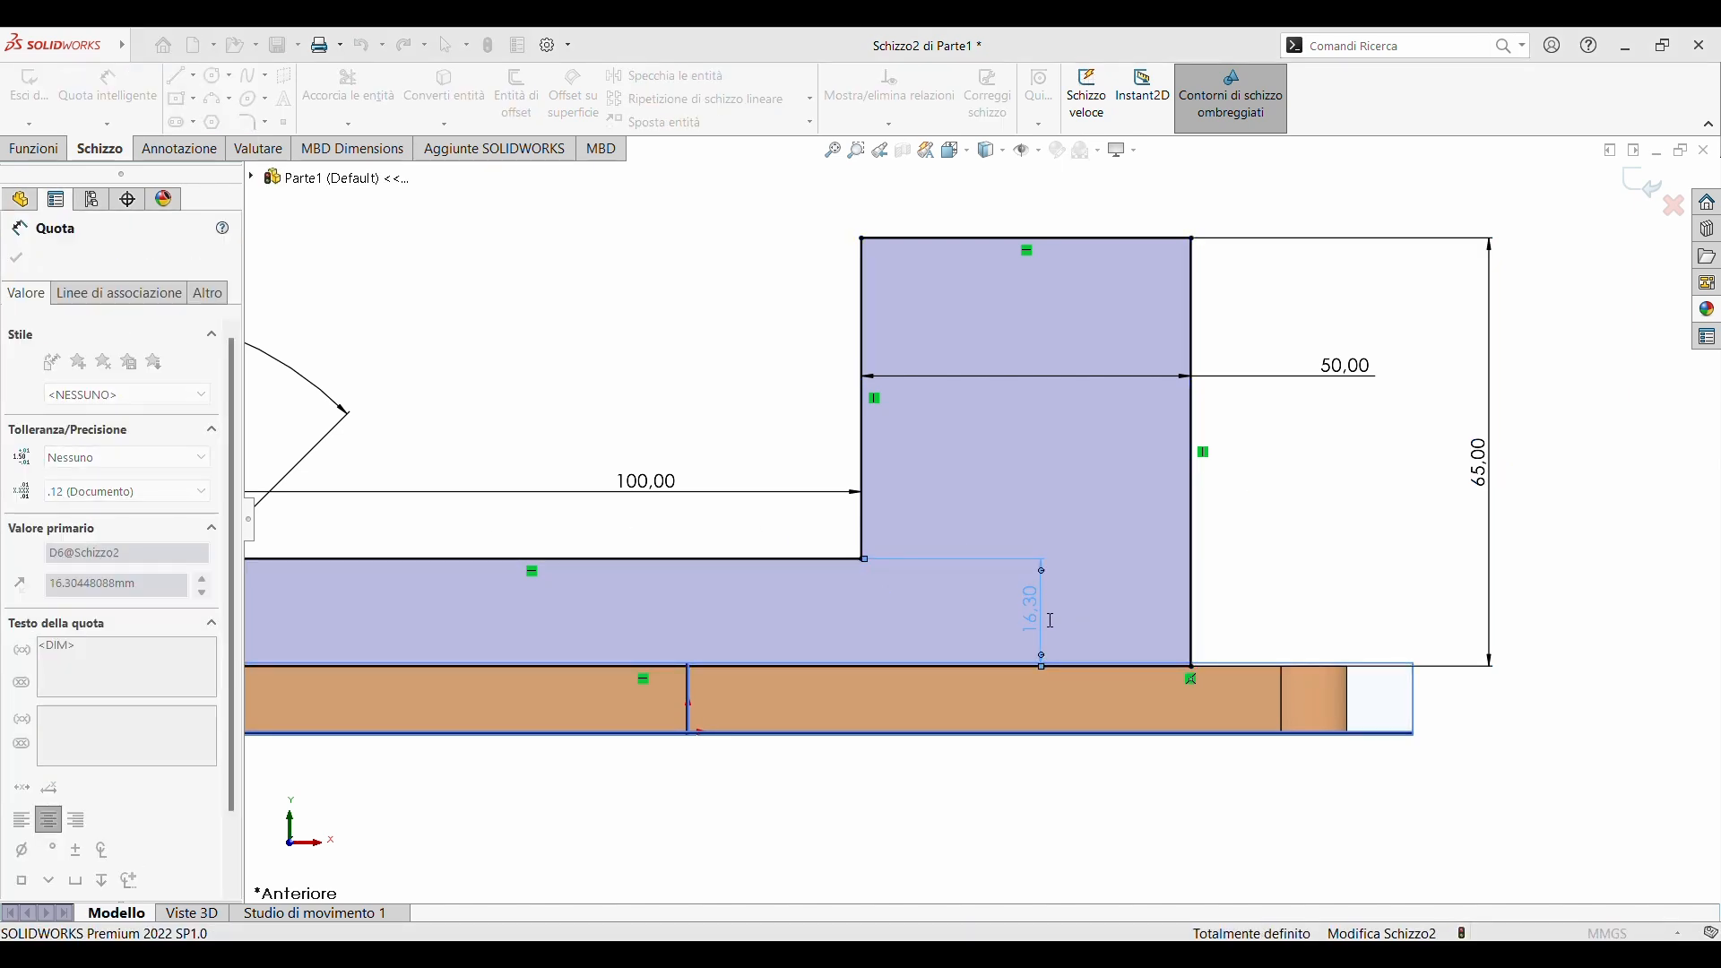
pyautogui.write('15')
pyautogui.press('Return')
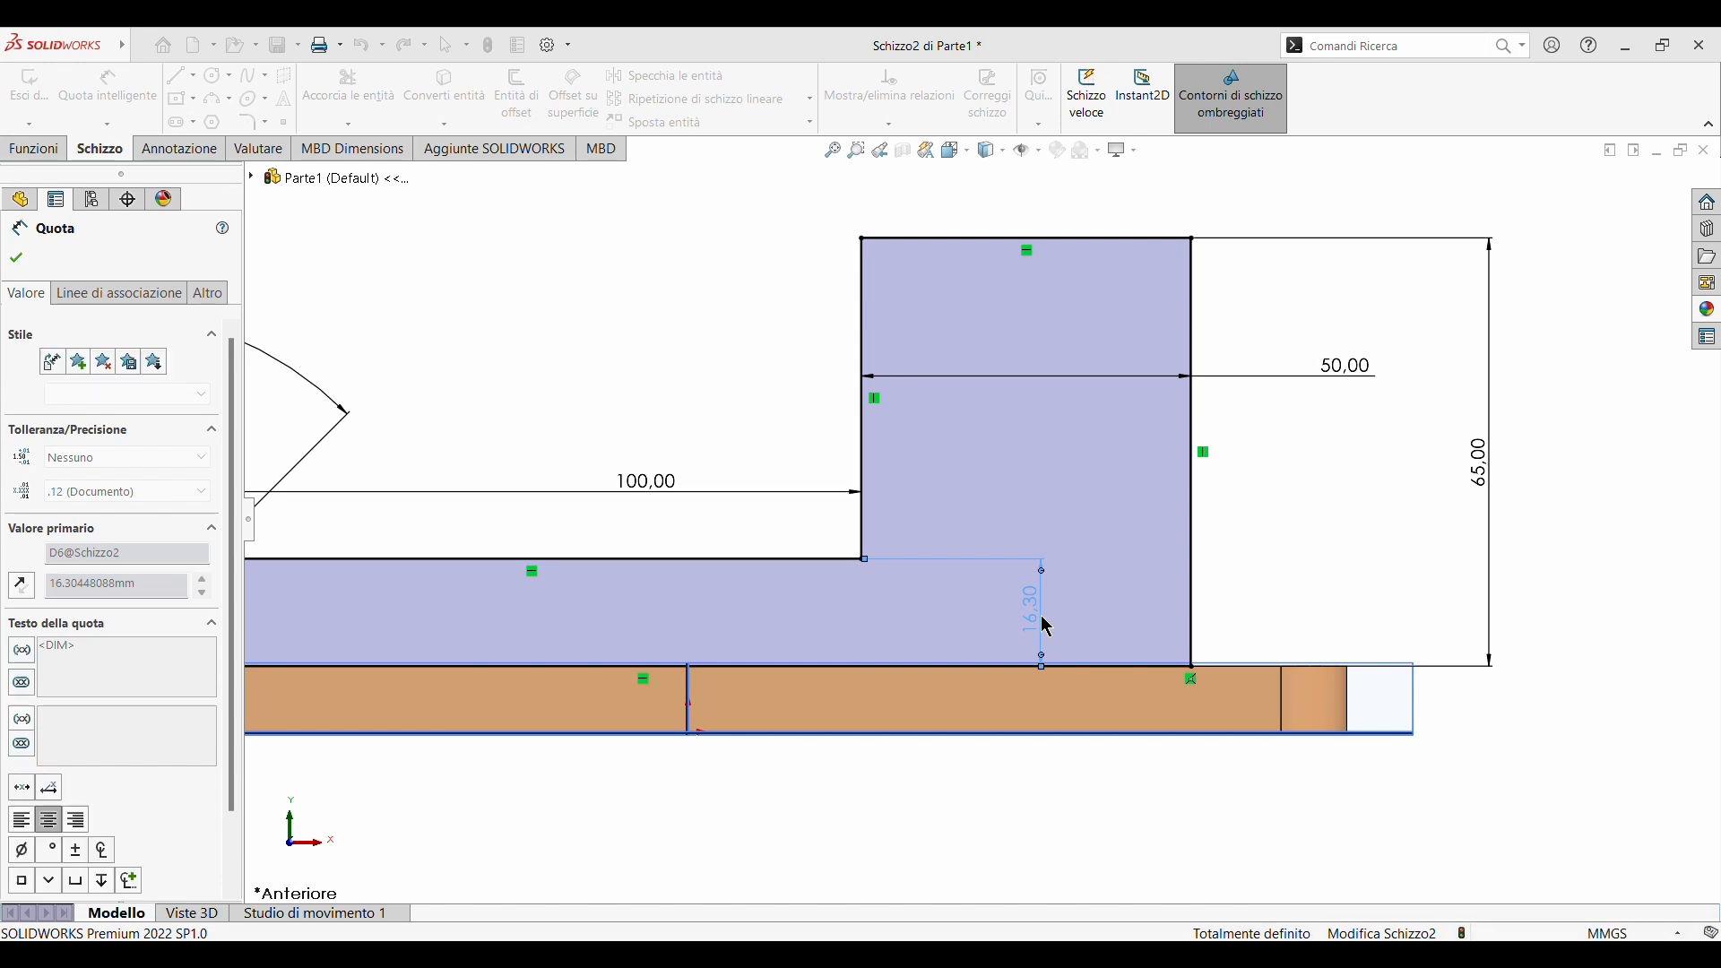
pyautogui.scroll(6, 983, 520)
pyautogui.scroll(-2, 1036, 610)
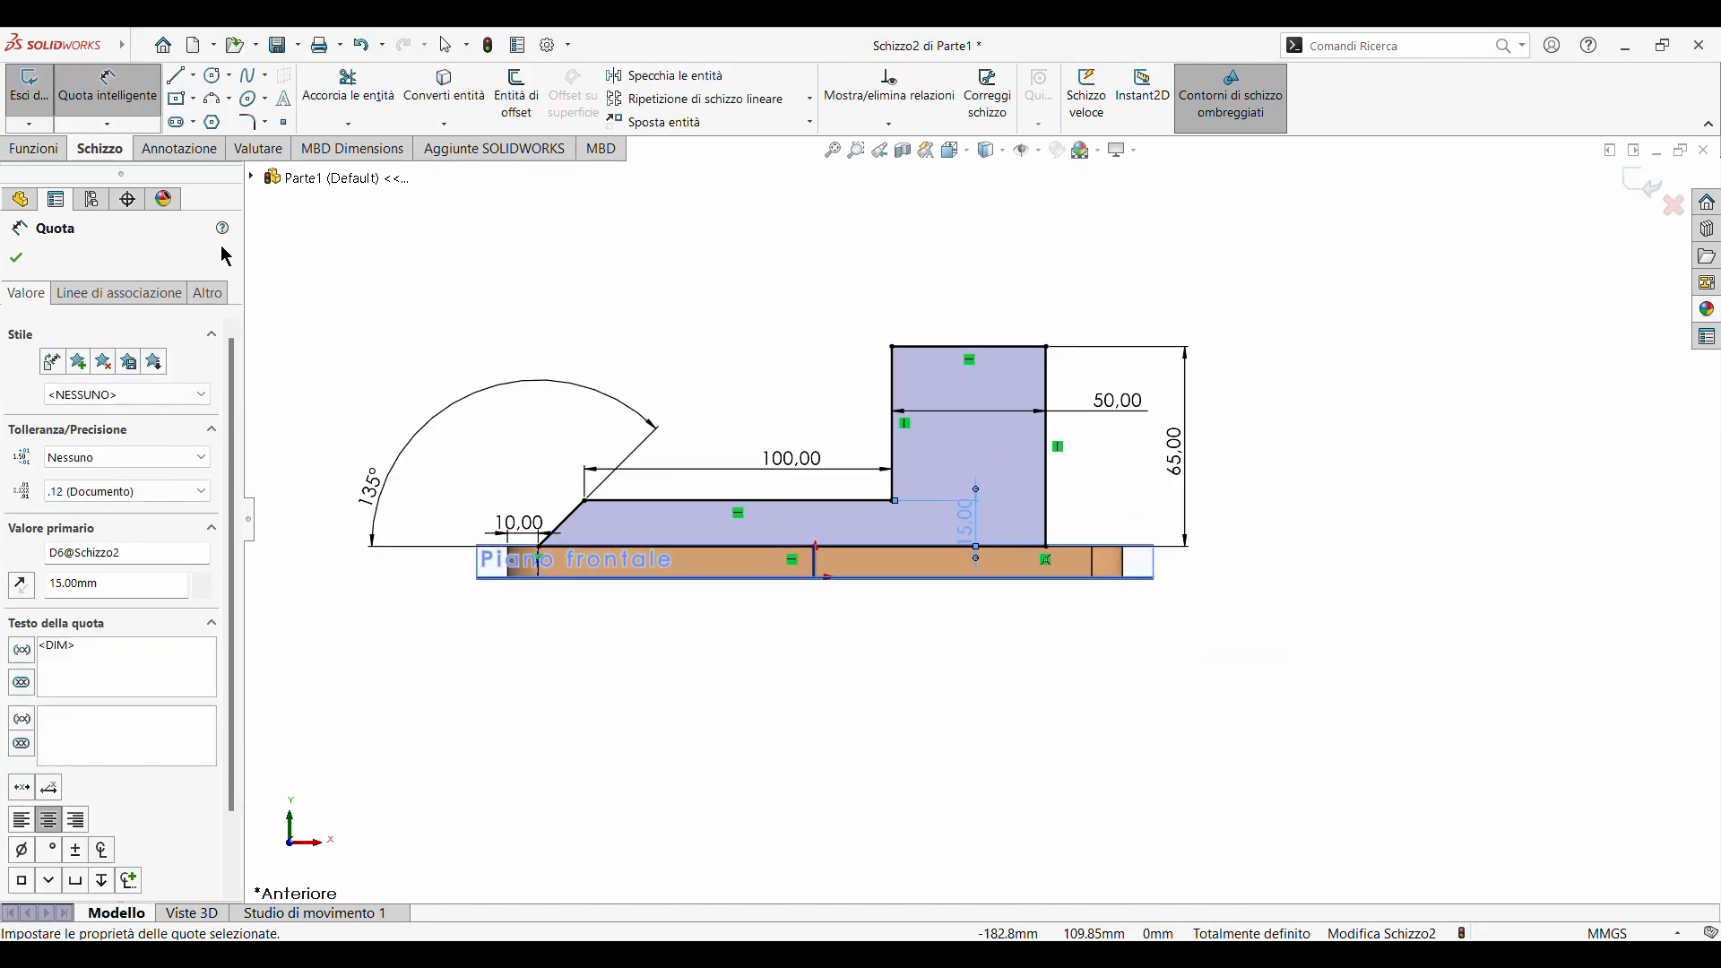
pyautogui.click(17, 259)
# - Extrude the stepped profile as a blind boss, 5 mm in each of the two directions from the sketch plane
pyautogui.click(37, 147)
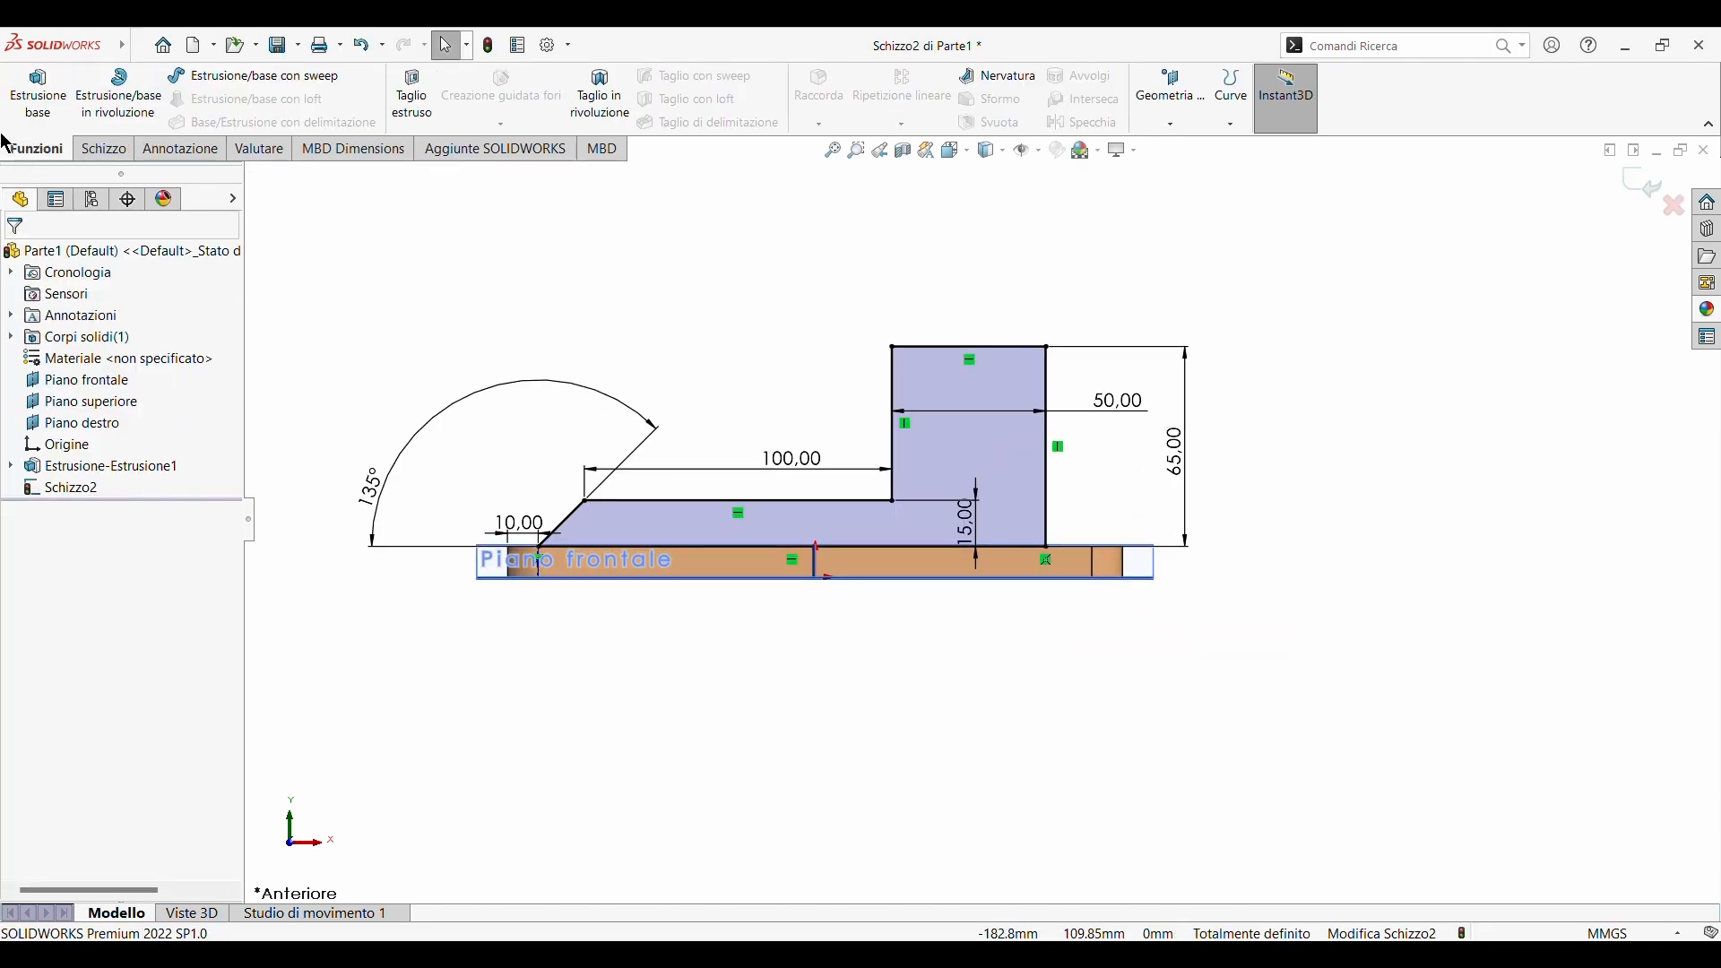
pyautogui.click(37, 90)
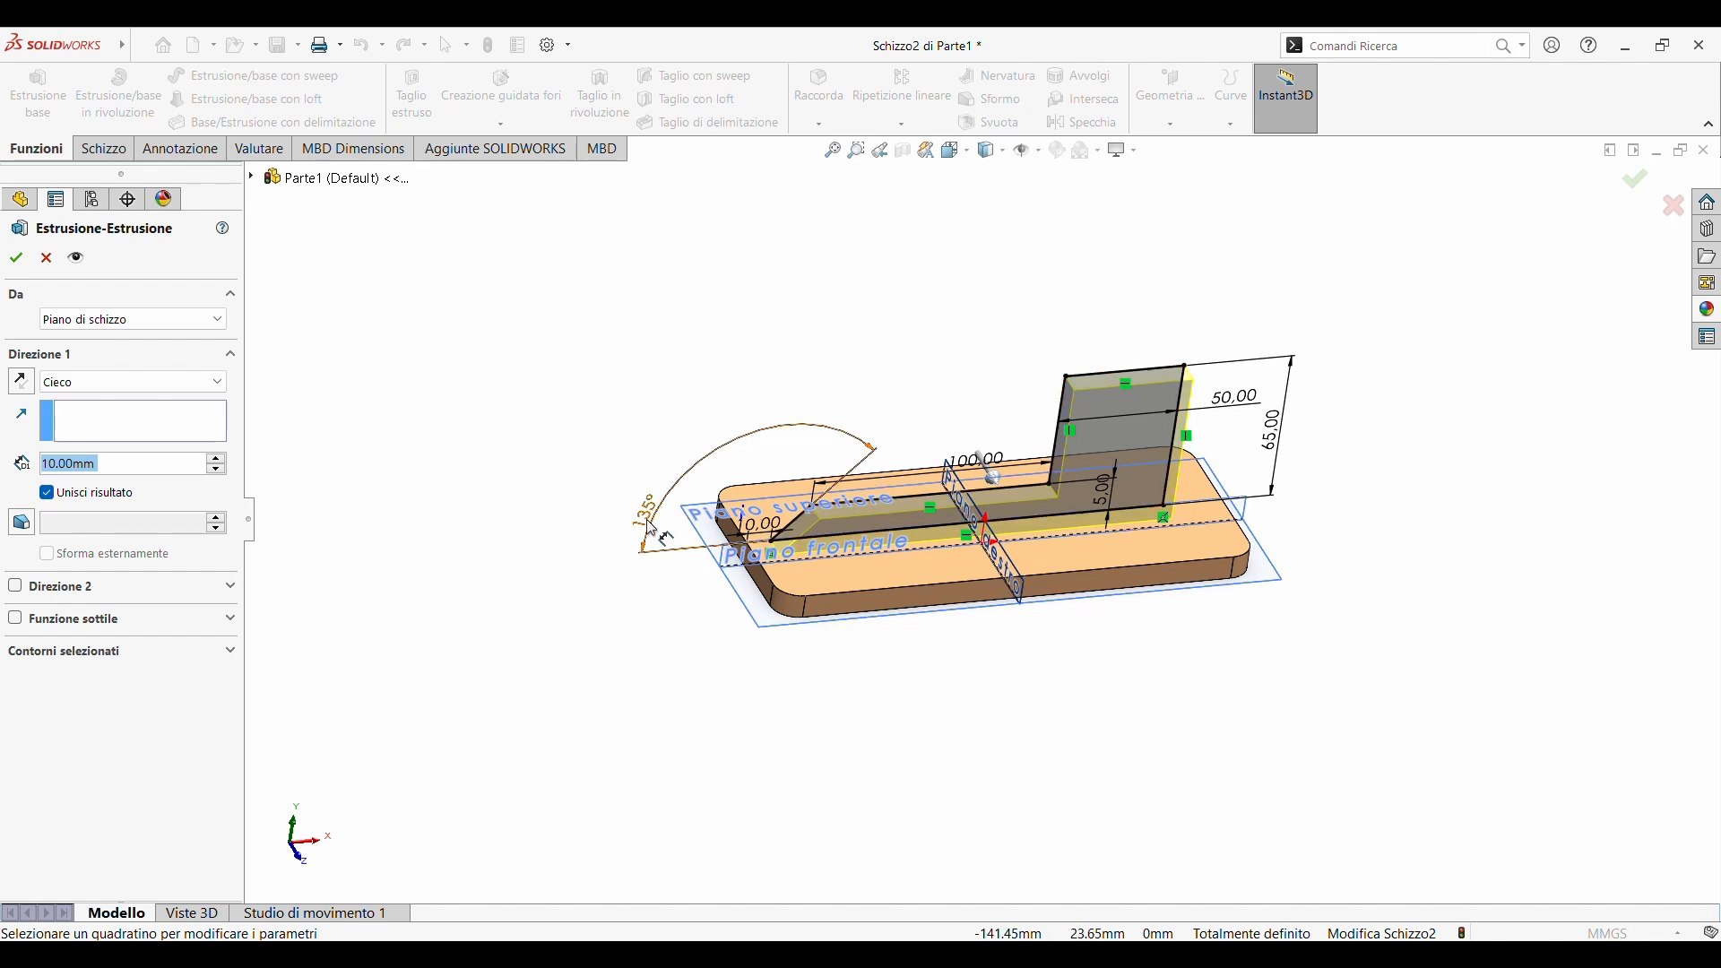
pyautogui.click(67, 318)
pyautogui.click(67, 319)
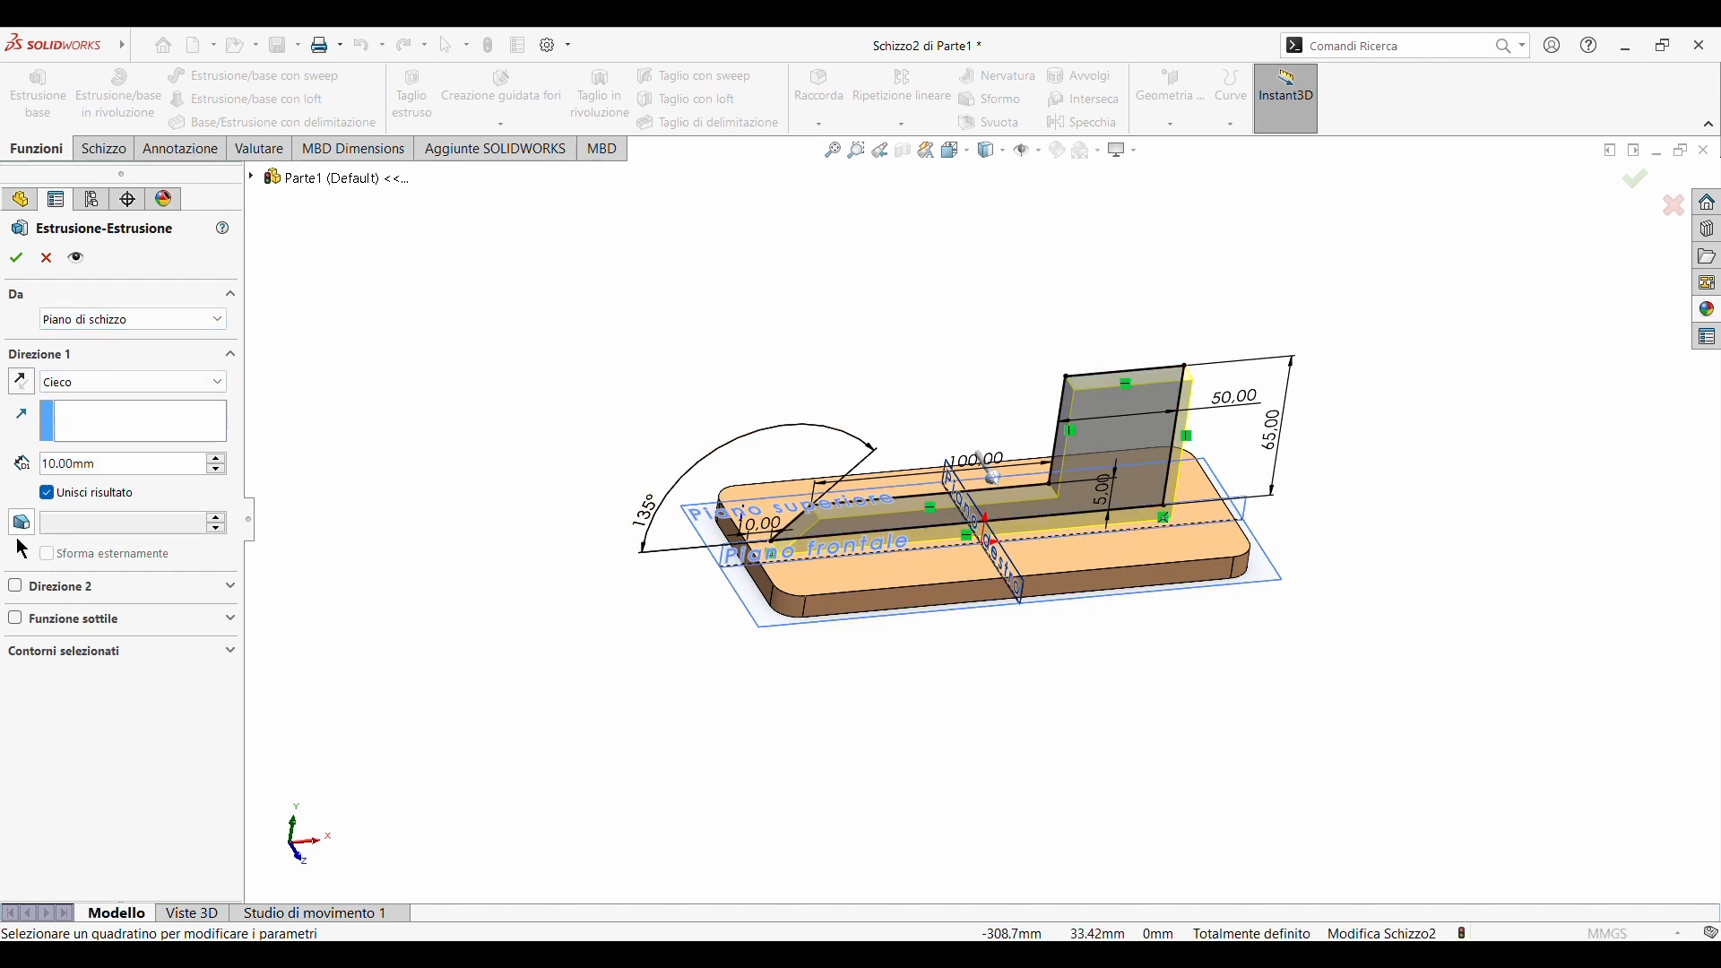
pyautogui.click(18, 591)
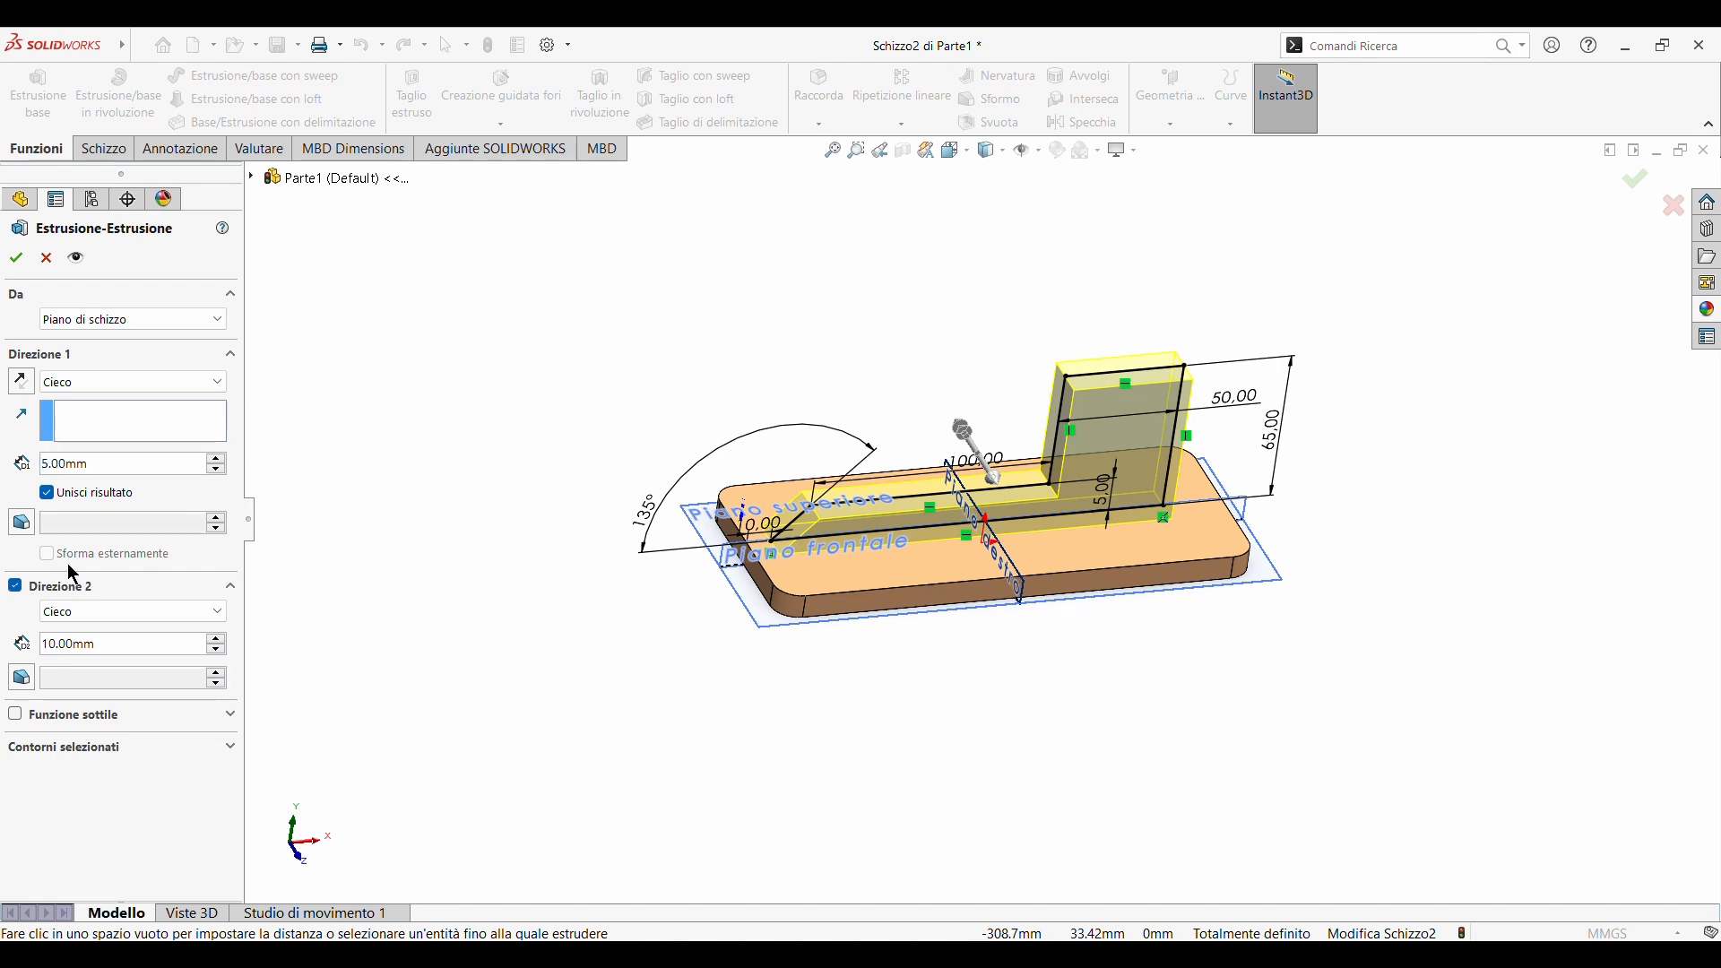
pyautogui.click(59, 645)
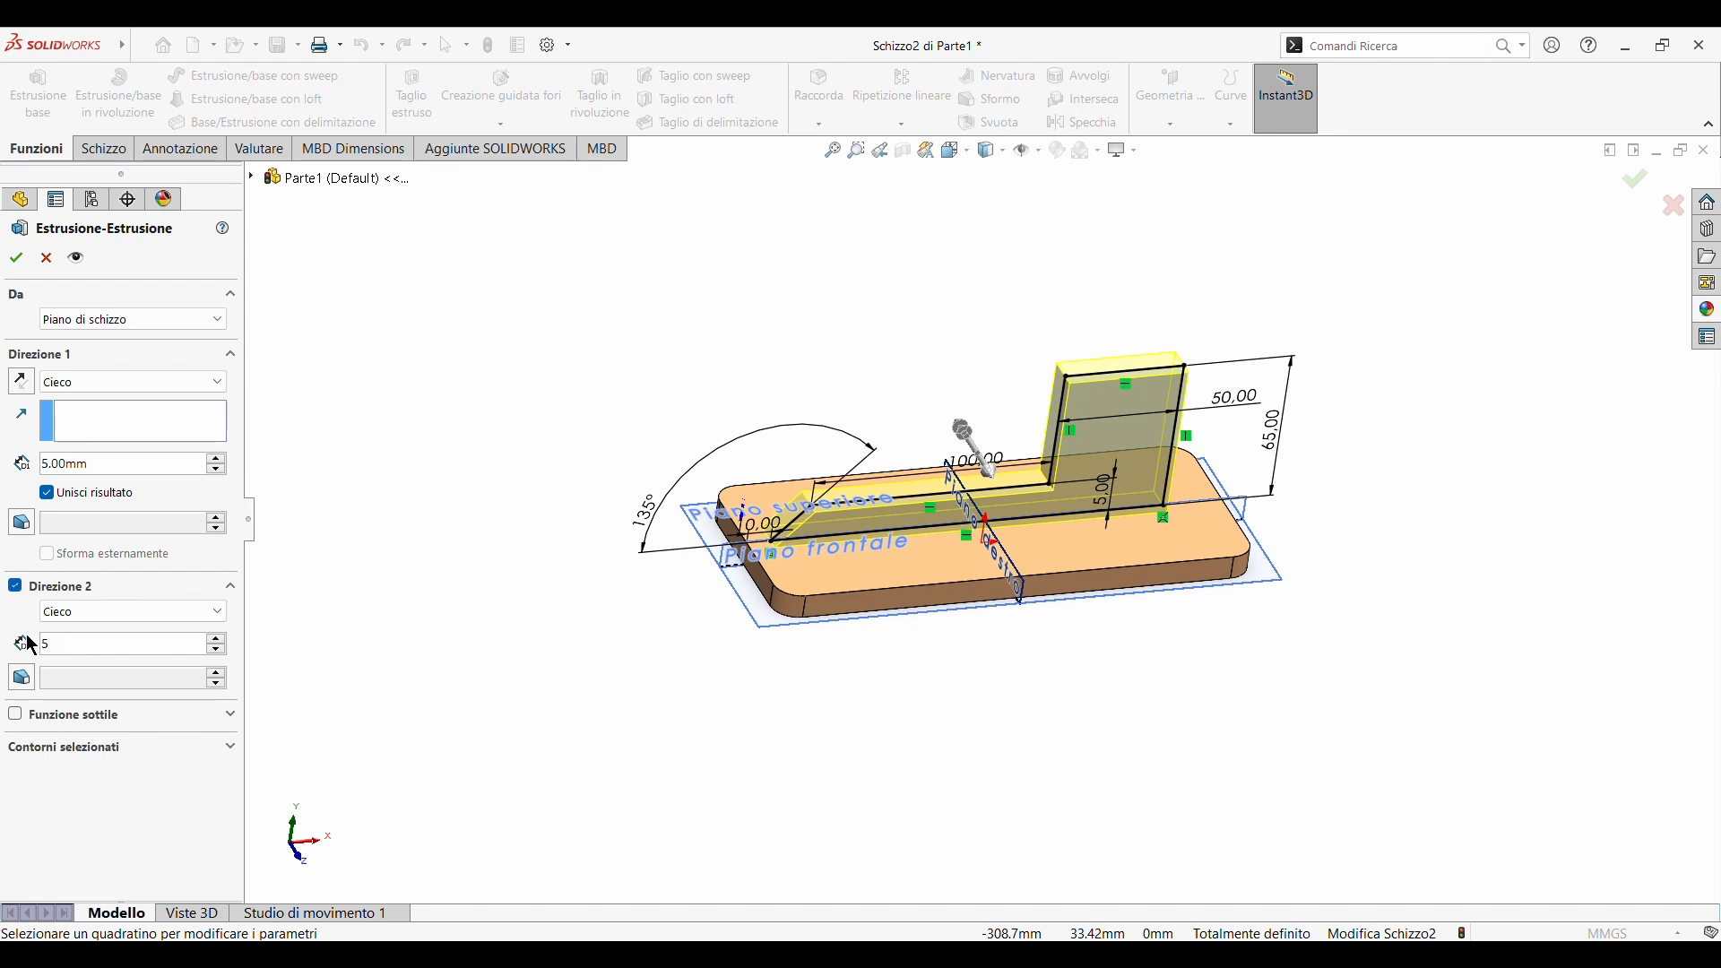
pyautogui.press('Return')
pyautogui.click(16, 258)
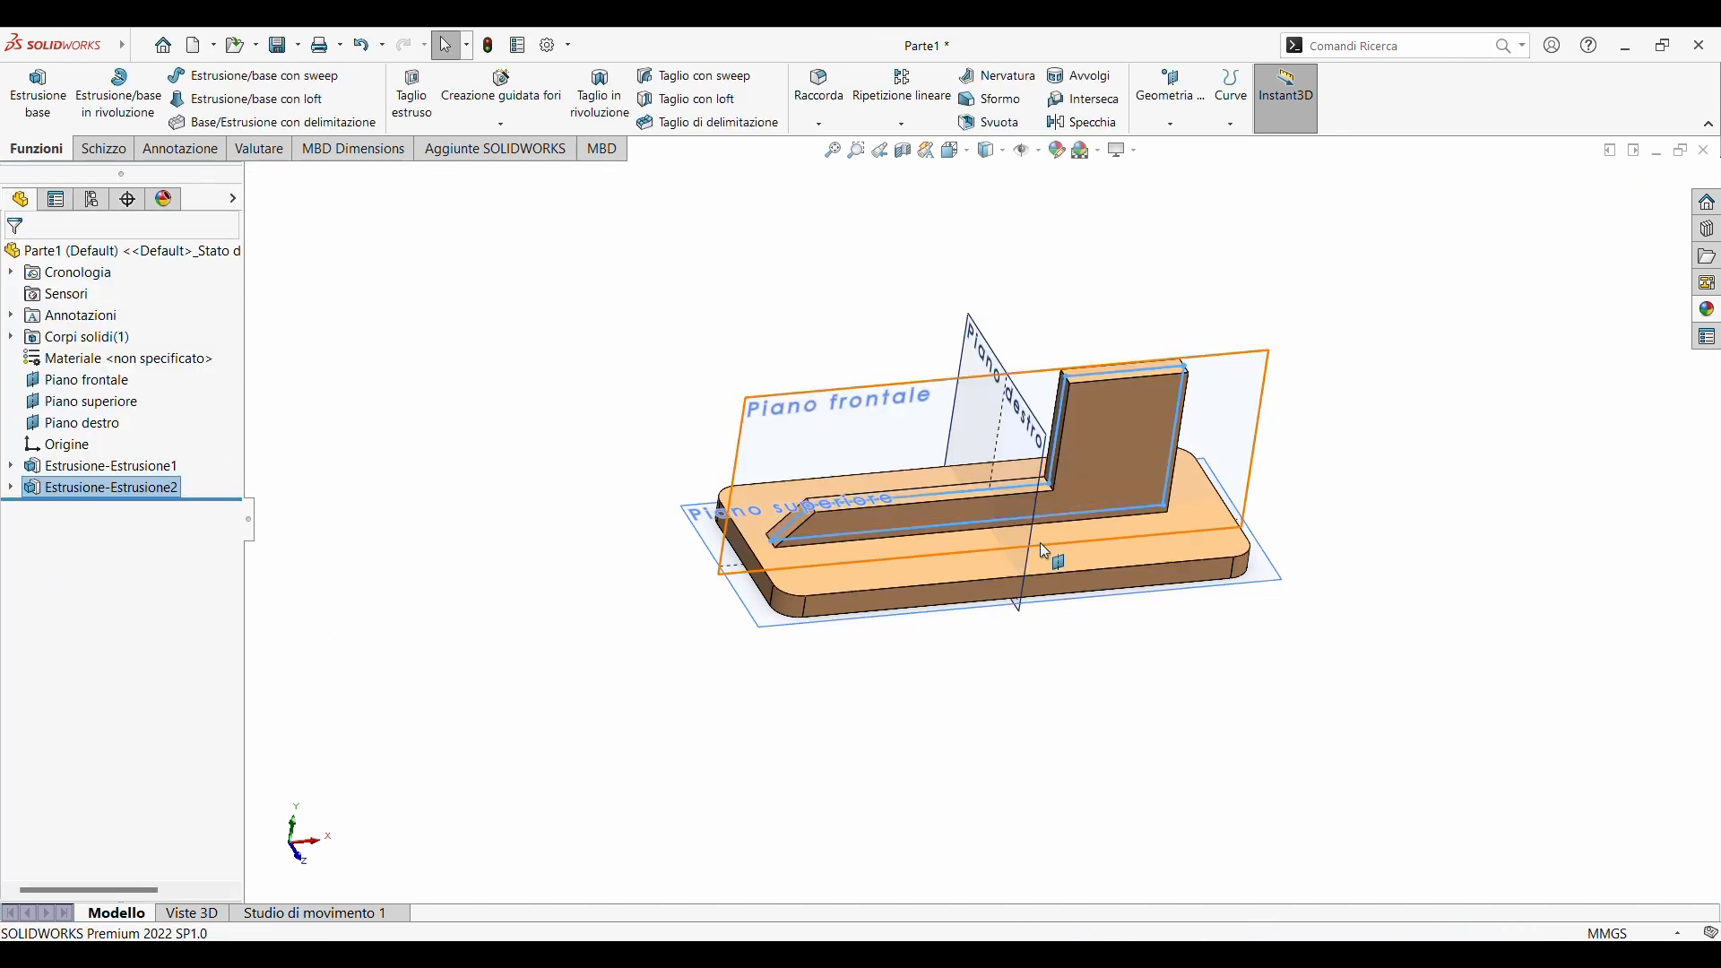
# - Sketch a circle of about 21.3 mm radius on the plate's top face, centred on the rib's midline and passing through the slope's upper corner
pyautogui.click(412, 602)
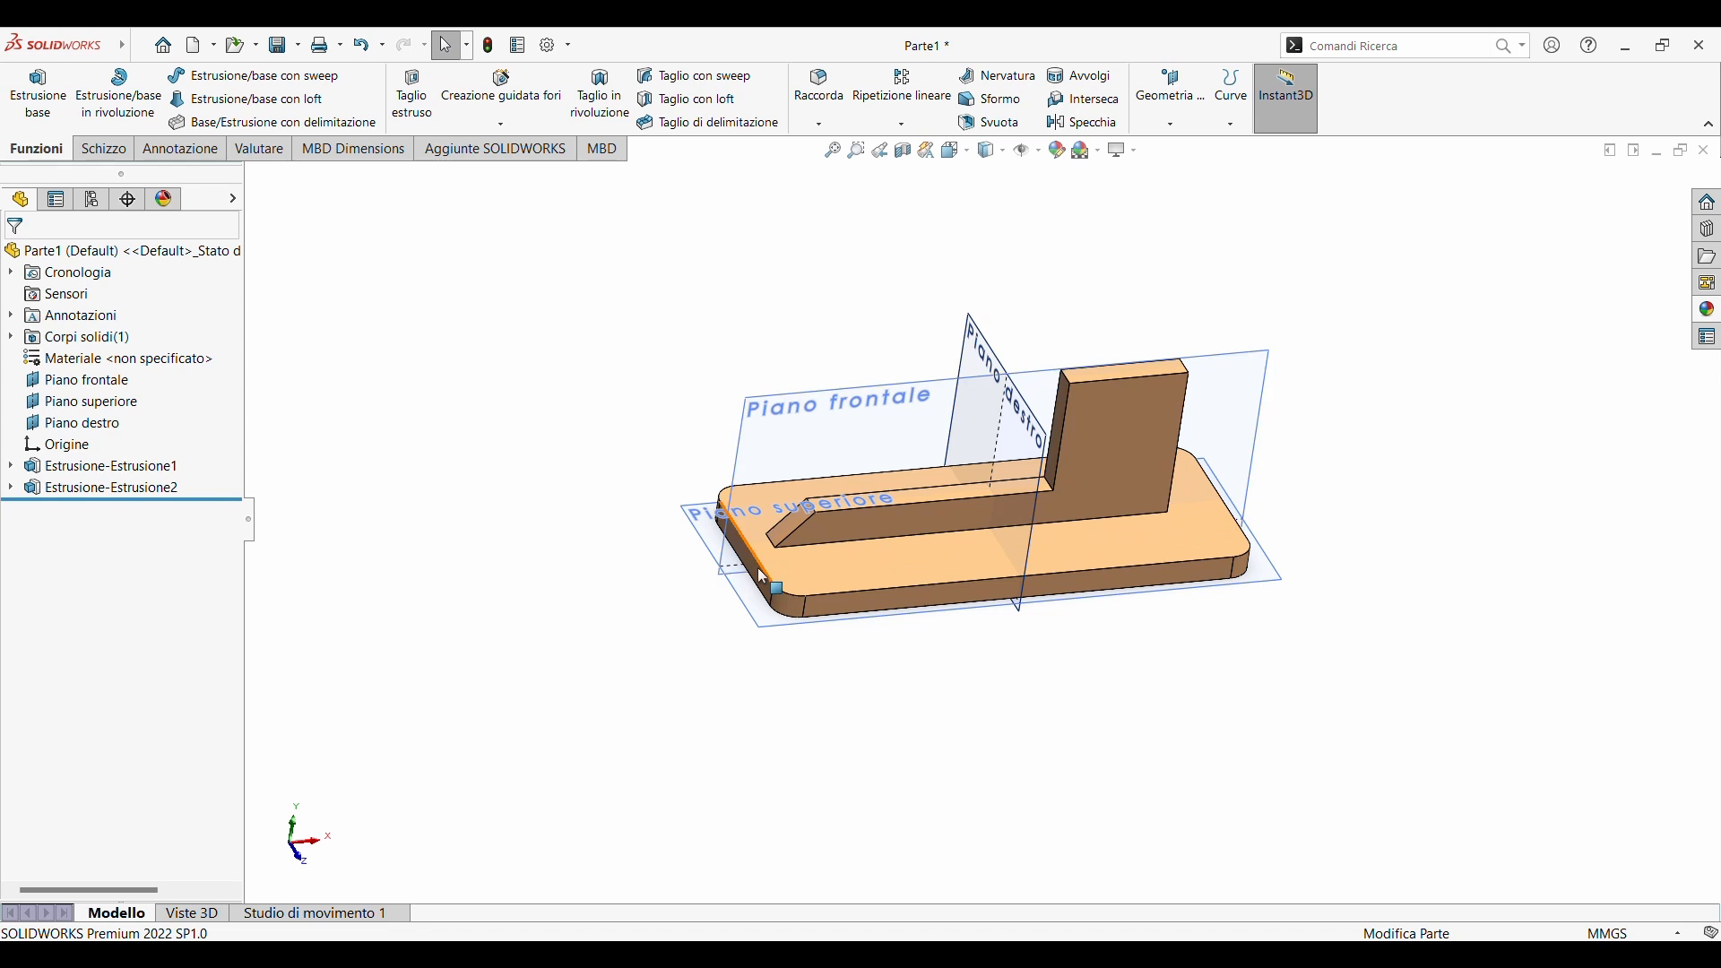
pyautogui.click(816, 583)
pyautogui.click(103, 149)
pyautogui.click(29, 94)
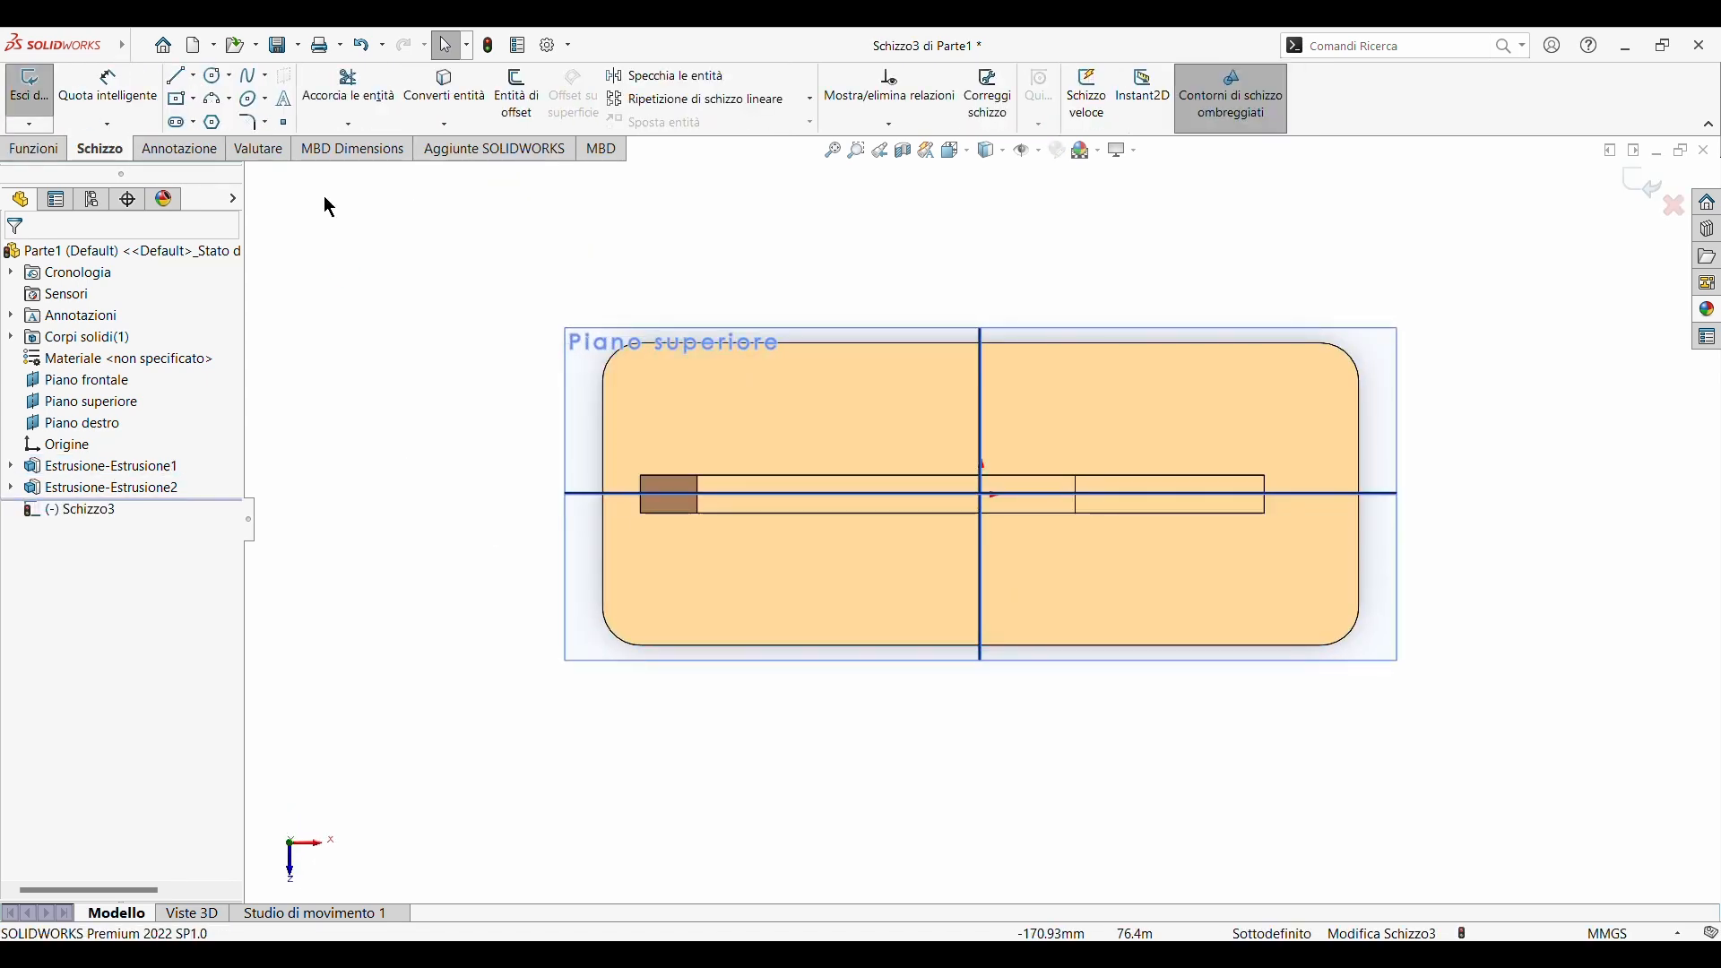
pyautogui.click(216, 78)
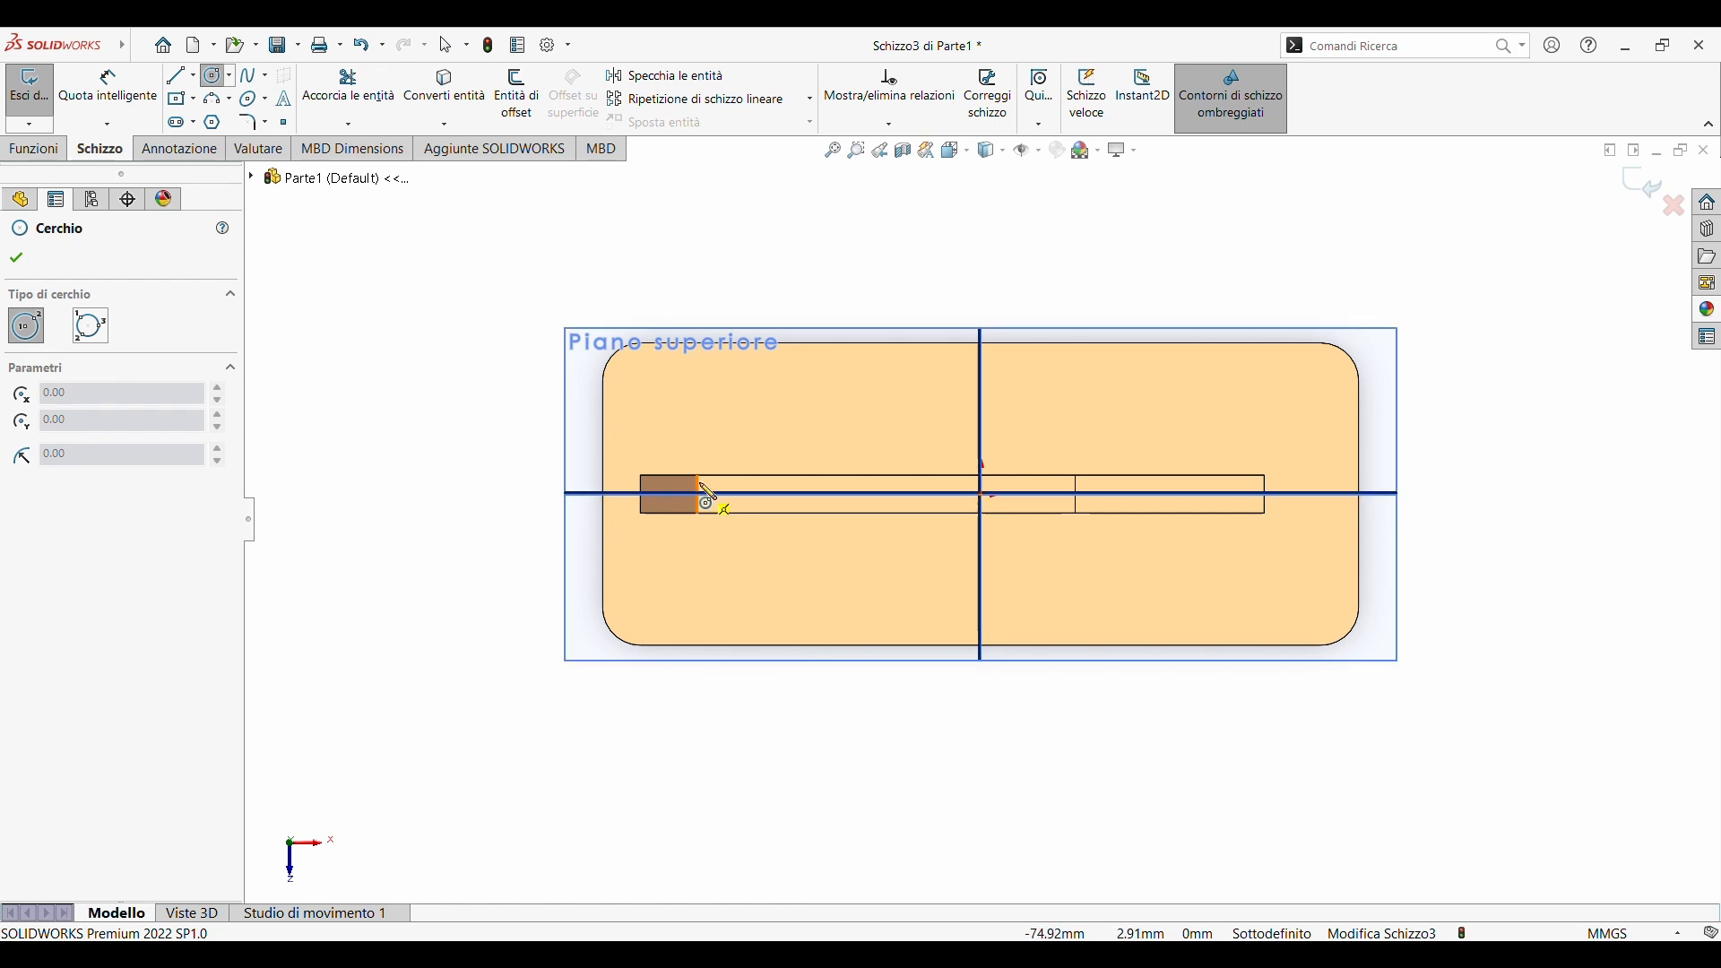
pyautogui.click(777, 494)
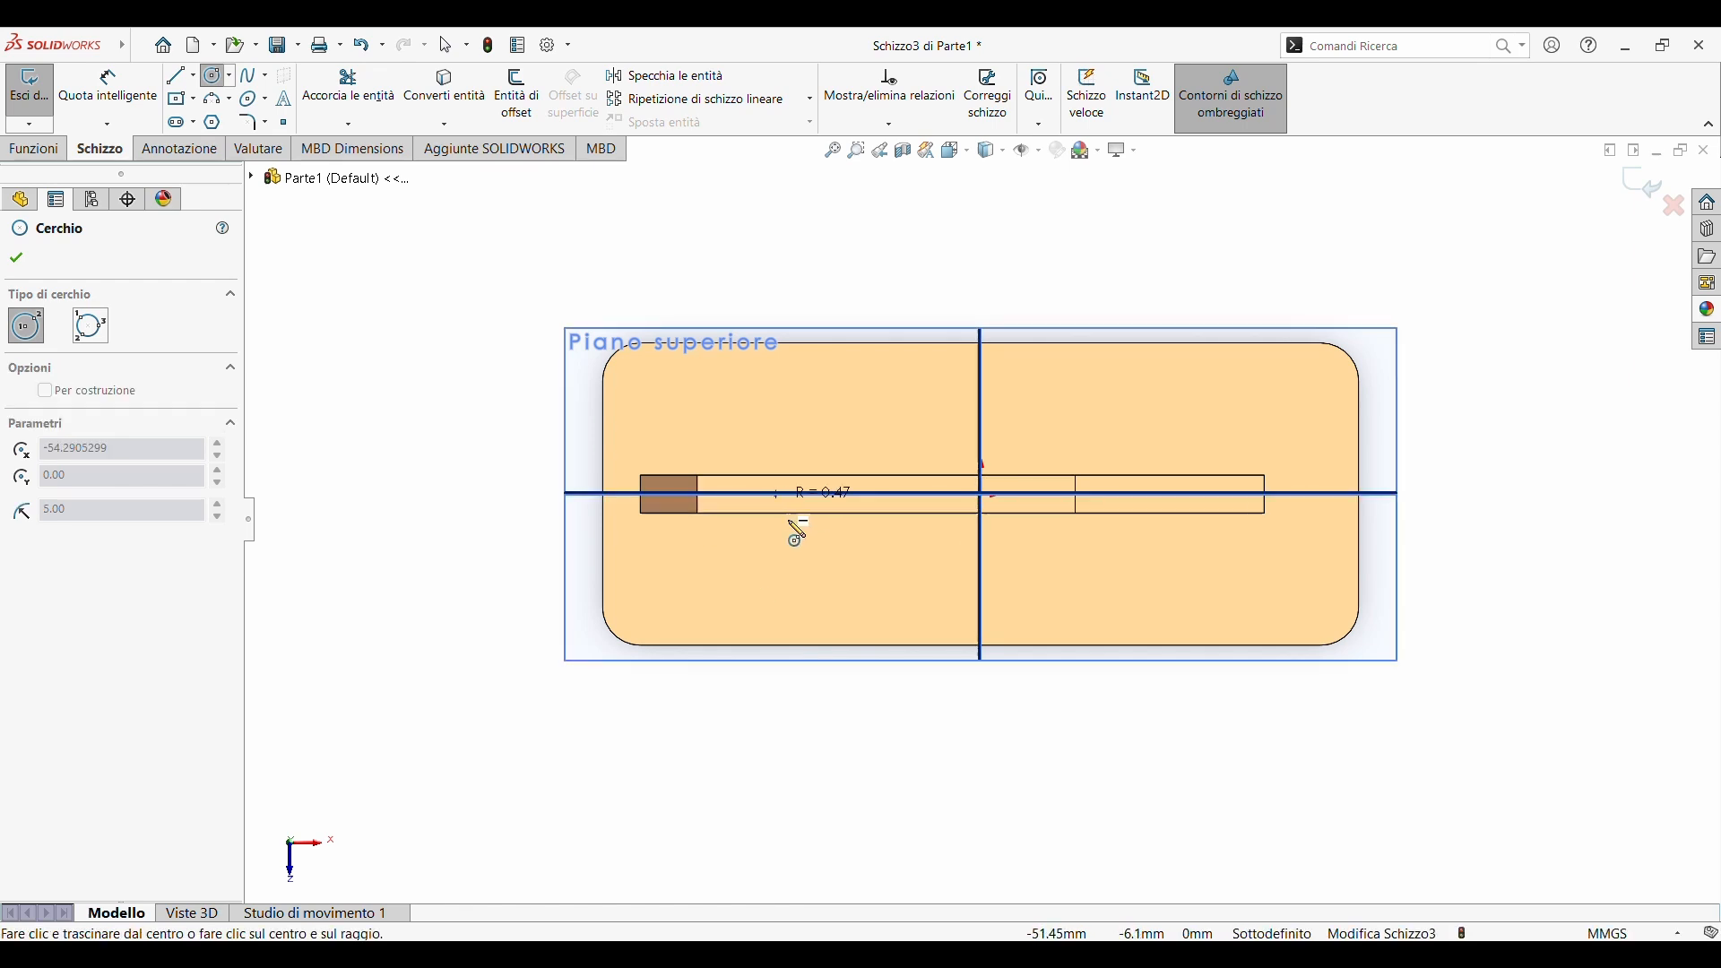
pyautogui.click(695, 514)
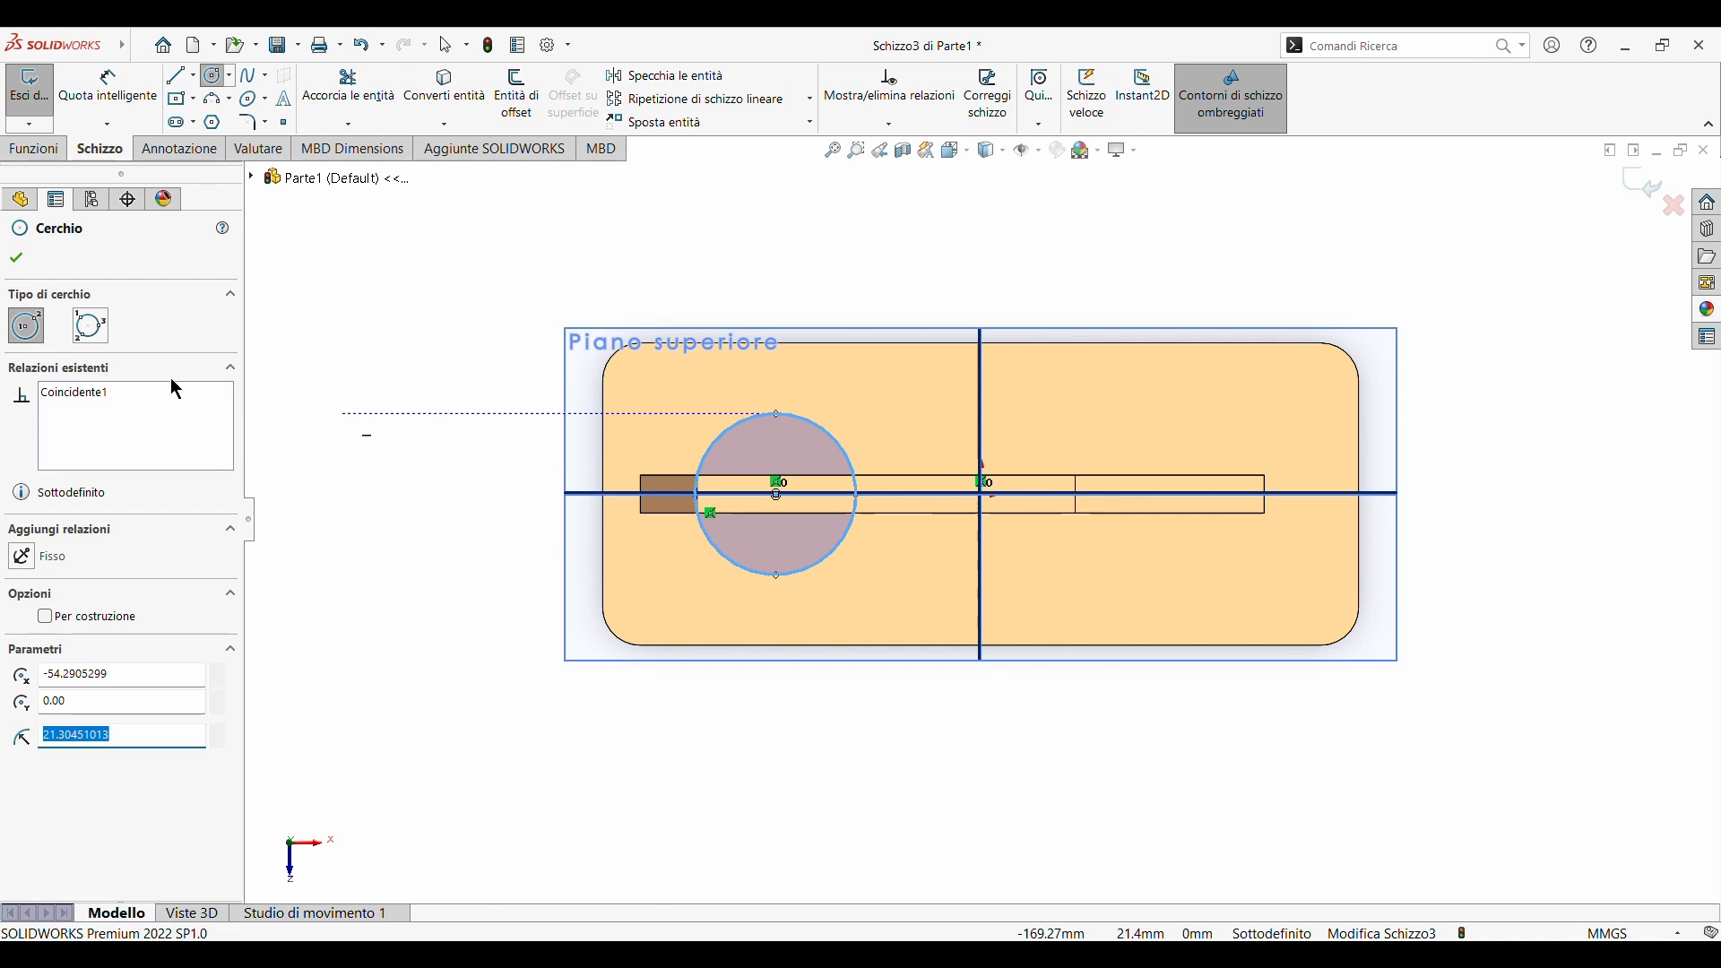
# - Dimension the circle's diameter, entering 20 mm first and then 40 mm
pyautogui.click(99, 99)
pyautogui.click(830, 434)
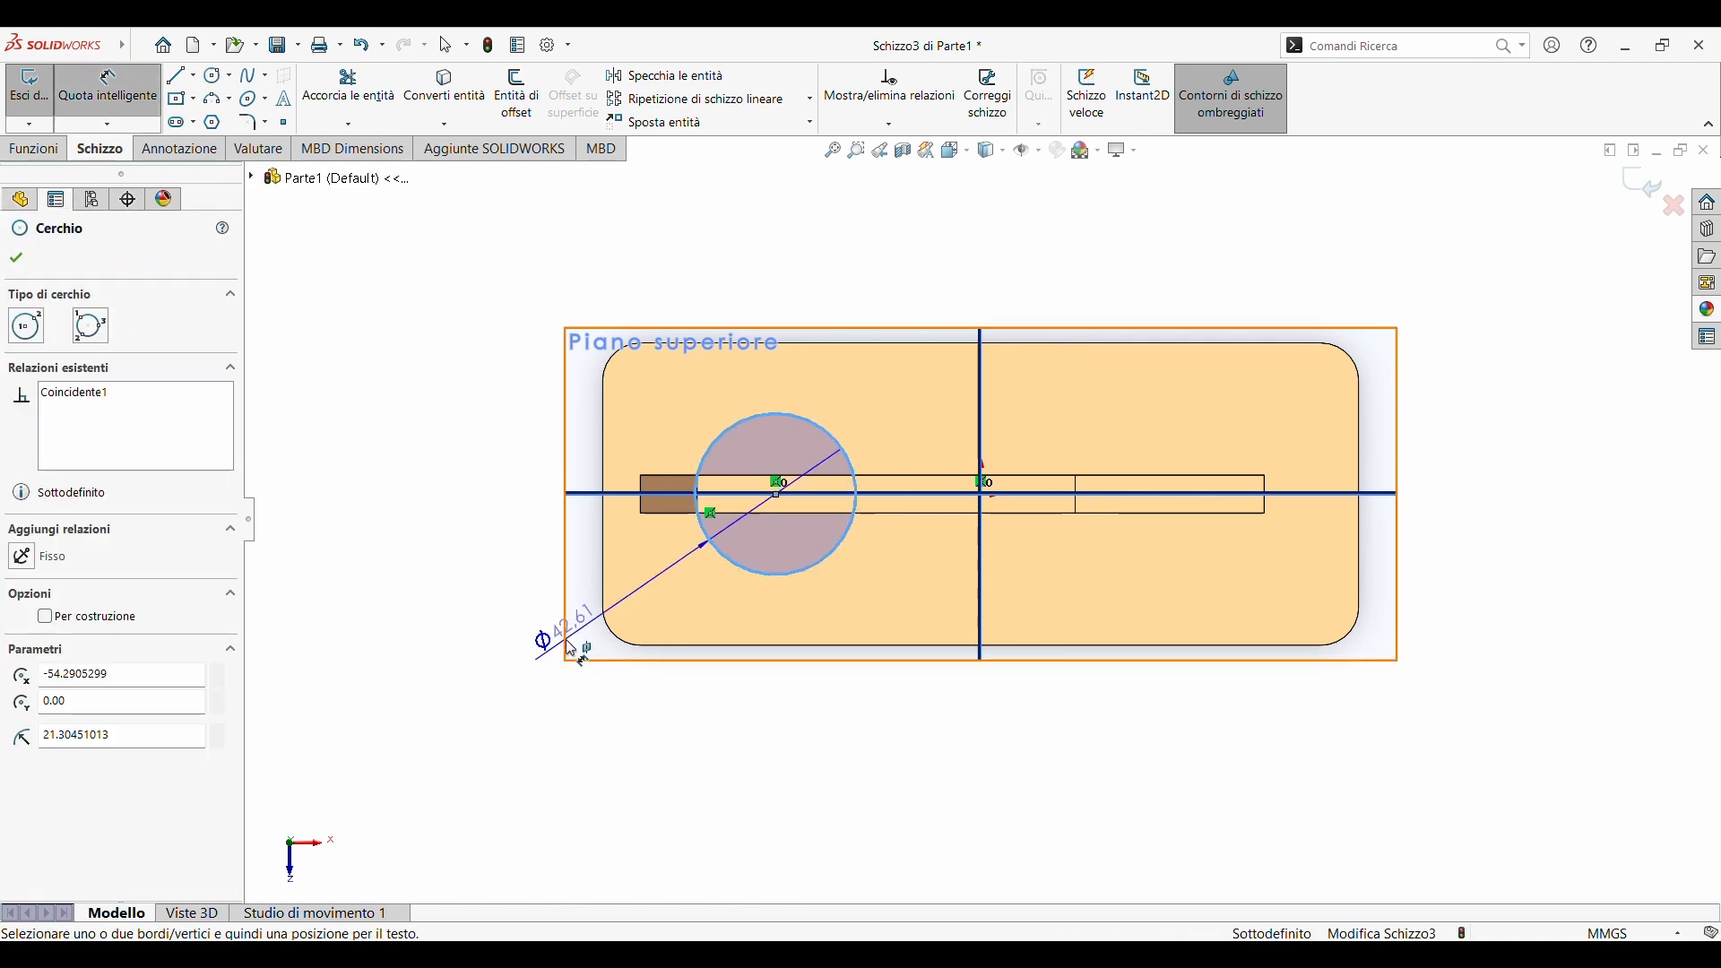
pyautogui.click(514, 663)
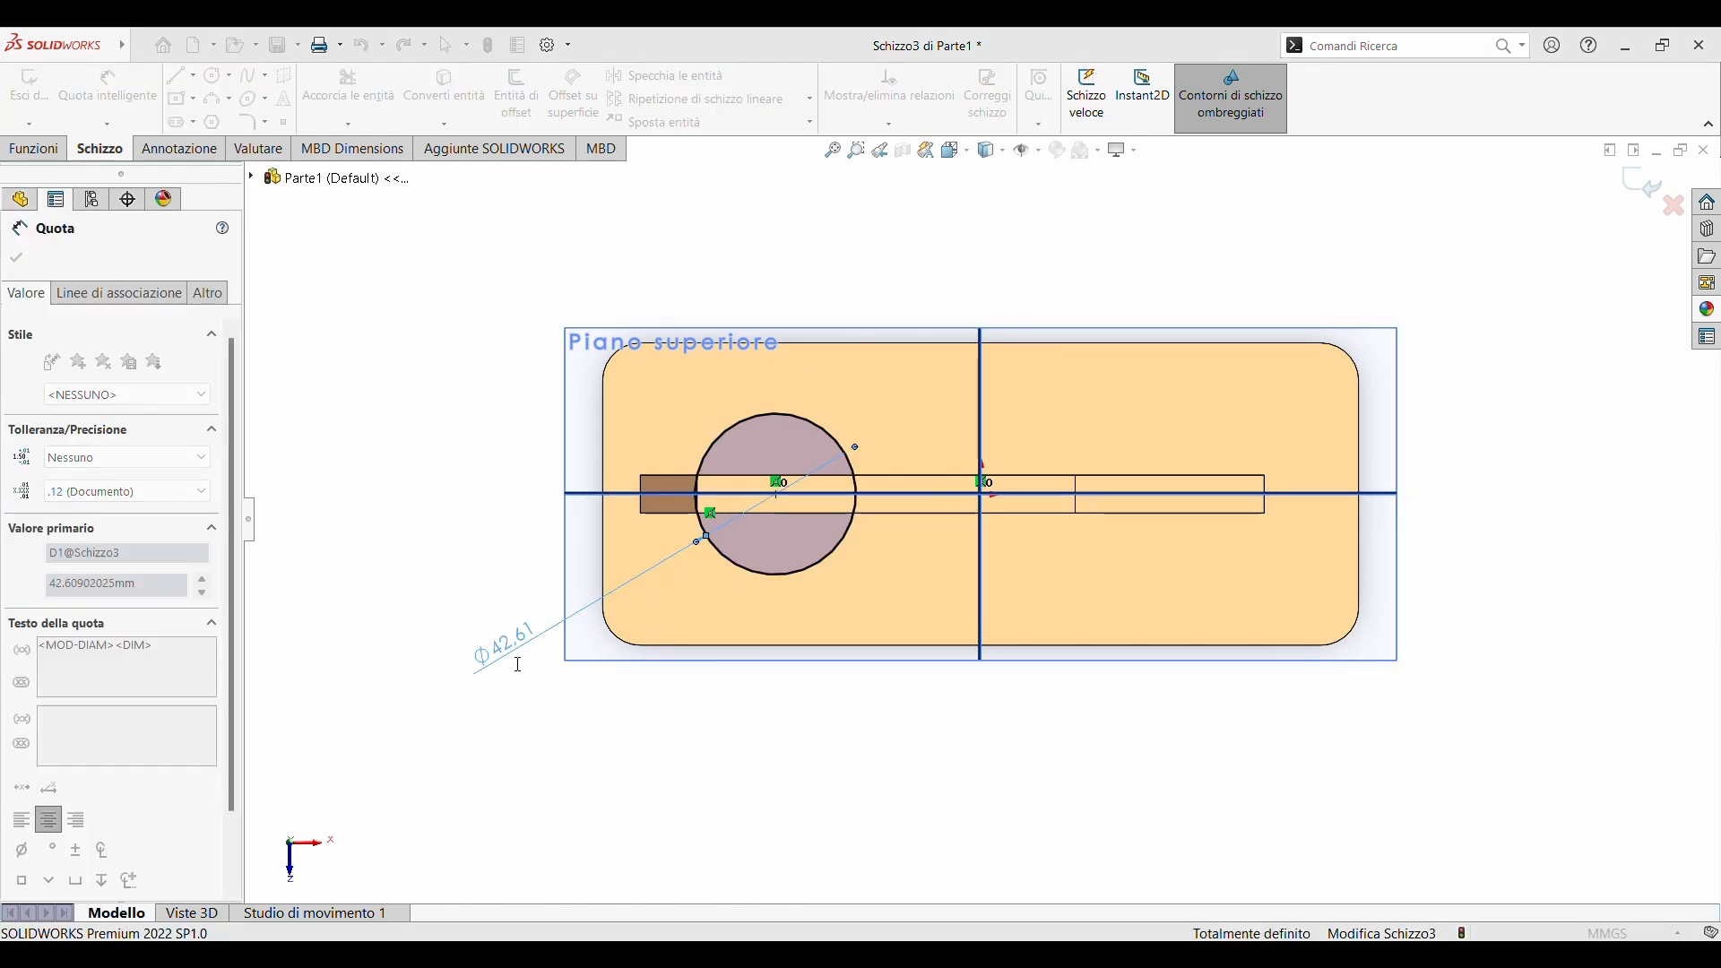
pyautogui.press('Return')
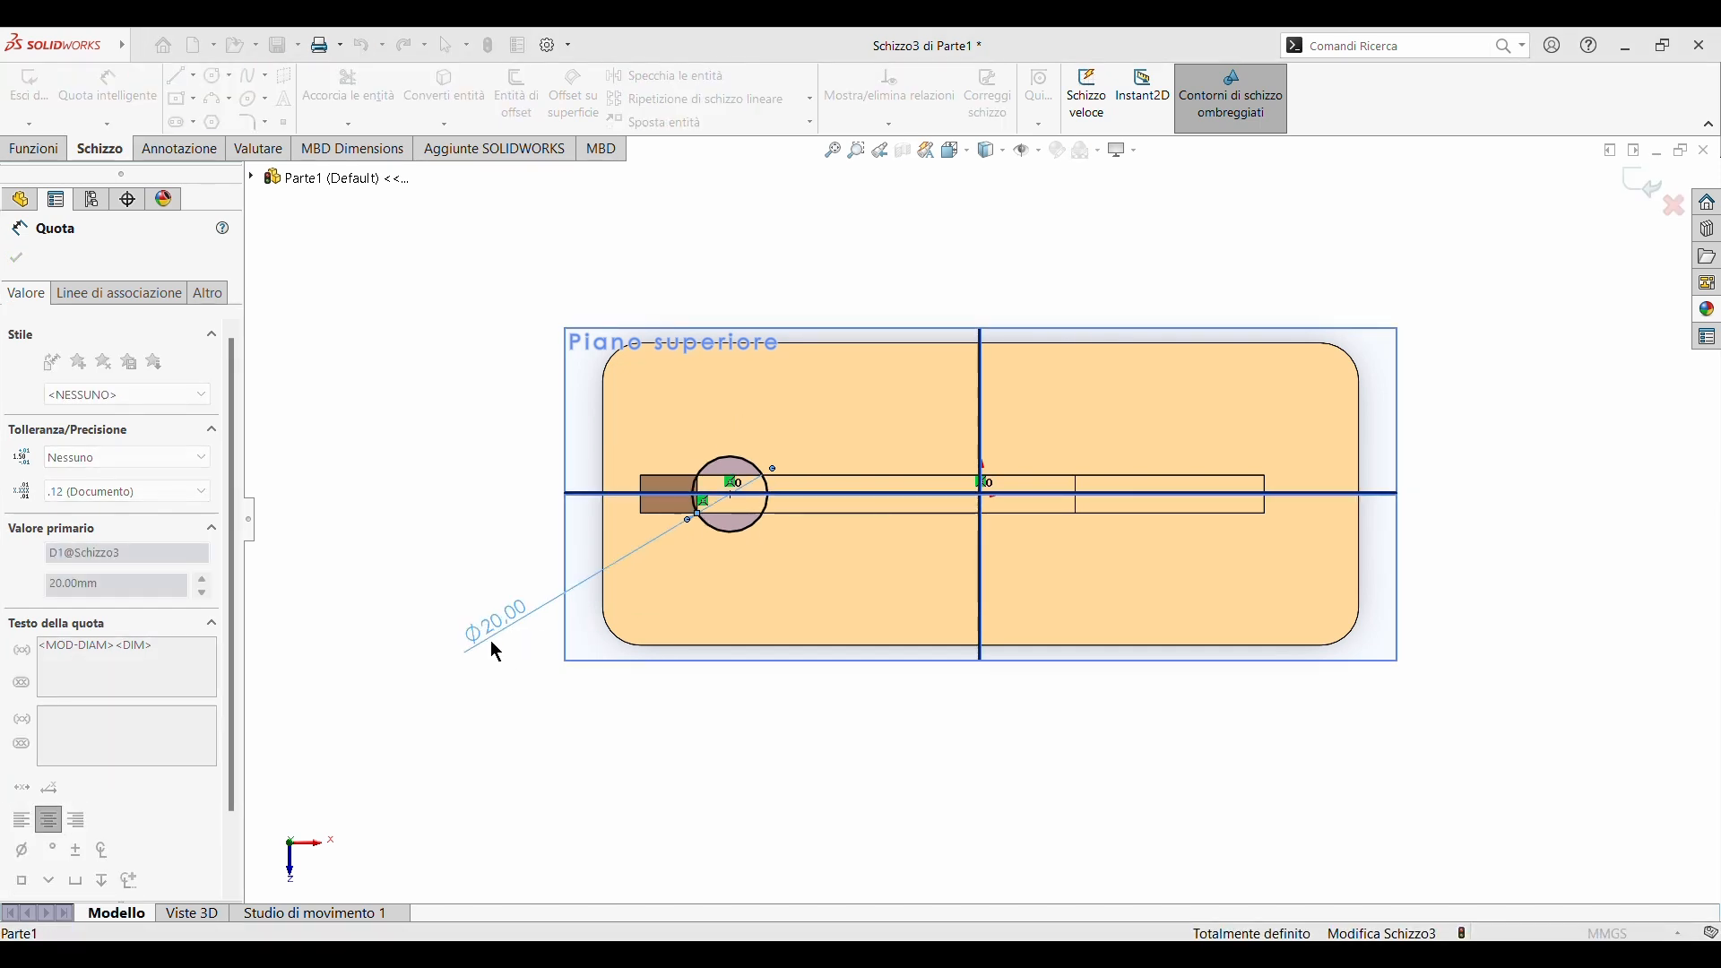
pyautogui.write('40')
pyautogui.press('Return')
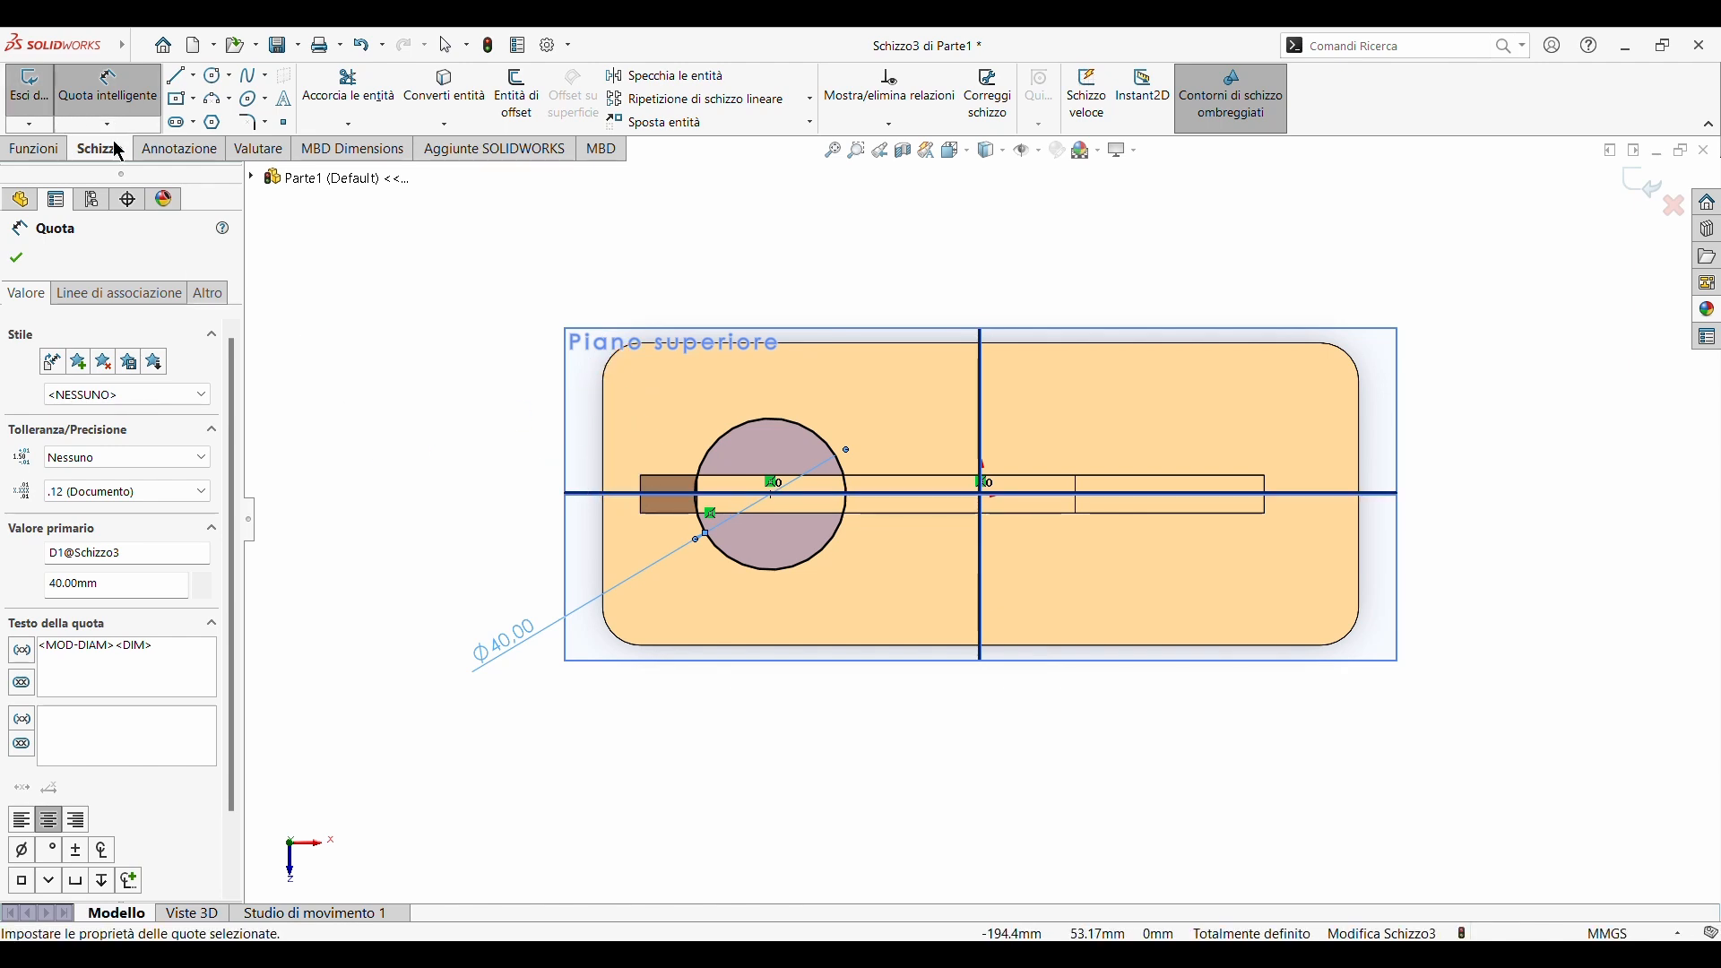
# - Set the circle's diameter dimension to 45 mm
pyautogui.doubleClick(528, 640)
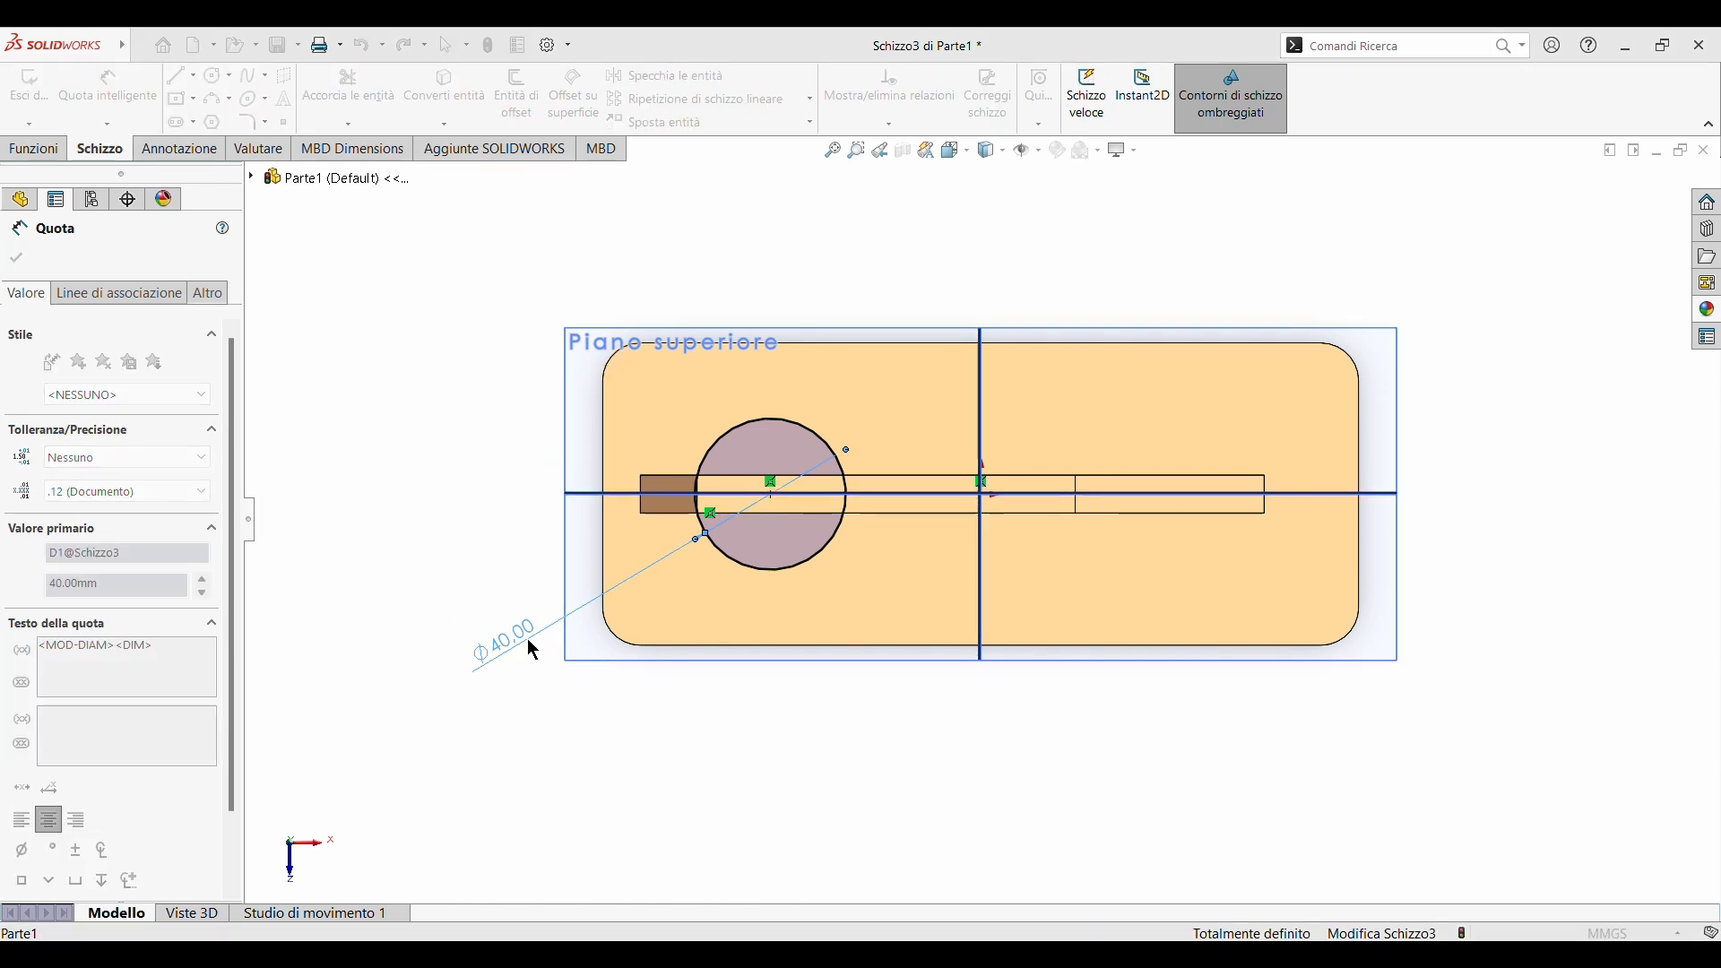
pyautogui.write('45')
pyautogui.press('Return')
# - Sketch a concentric inner circle, trying a radius of 20 mm and then setting it to 15 mm
pyautogui.click(211, 77)
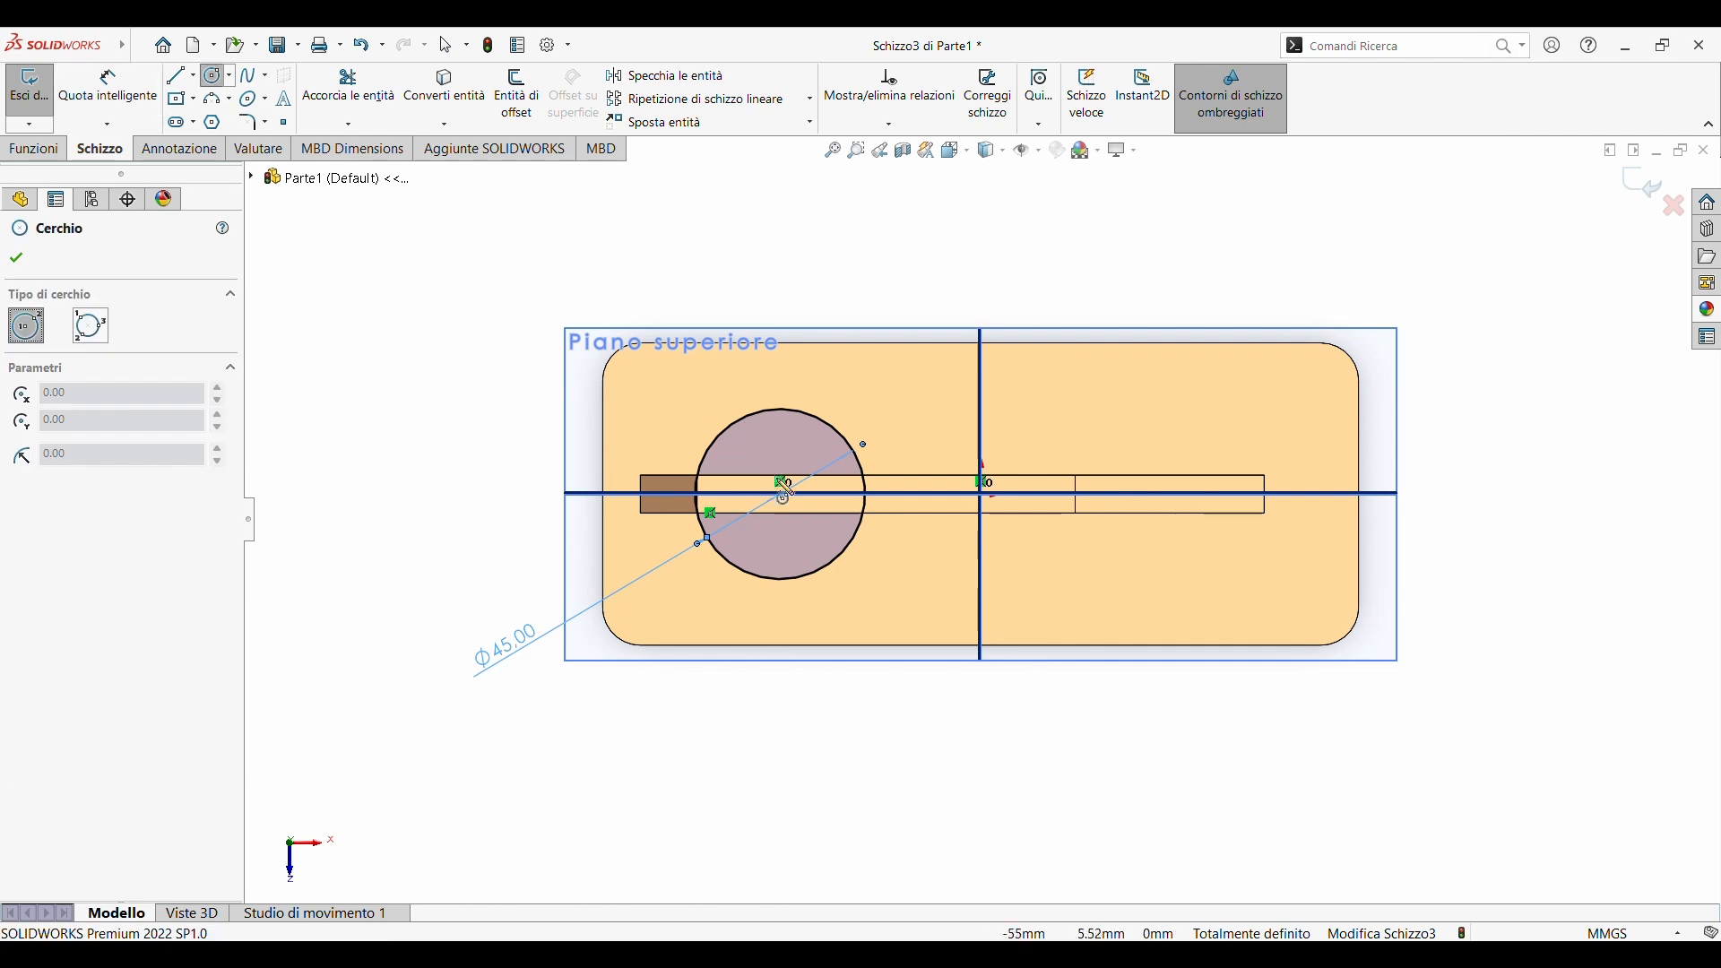
pyautogui.click(782, 493)
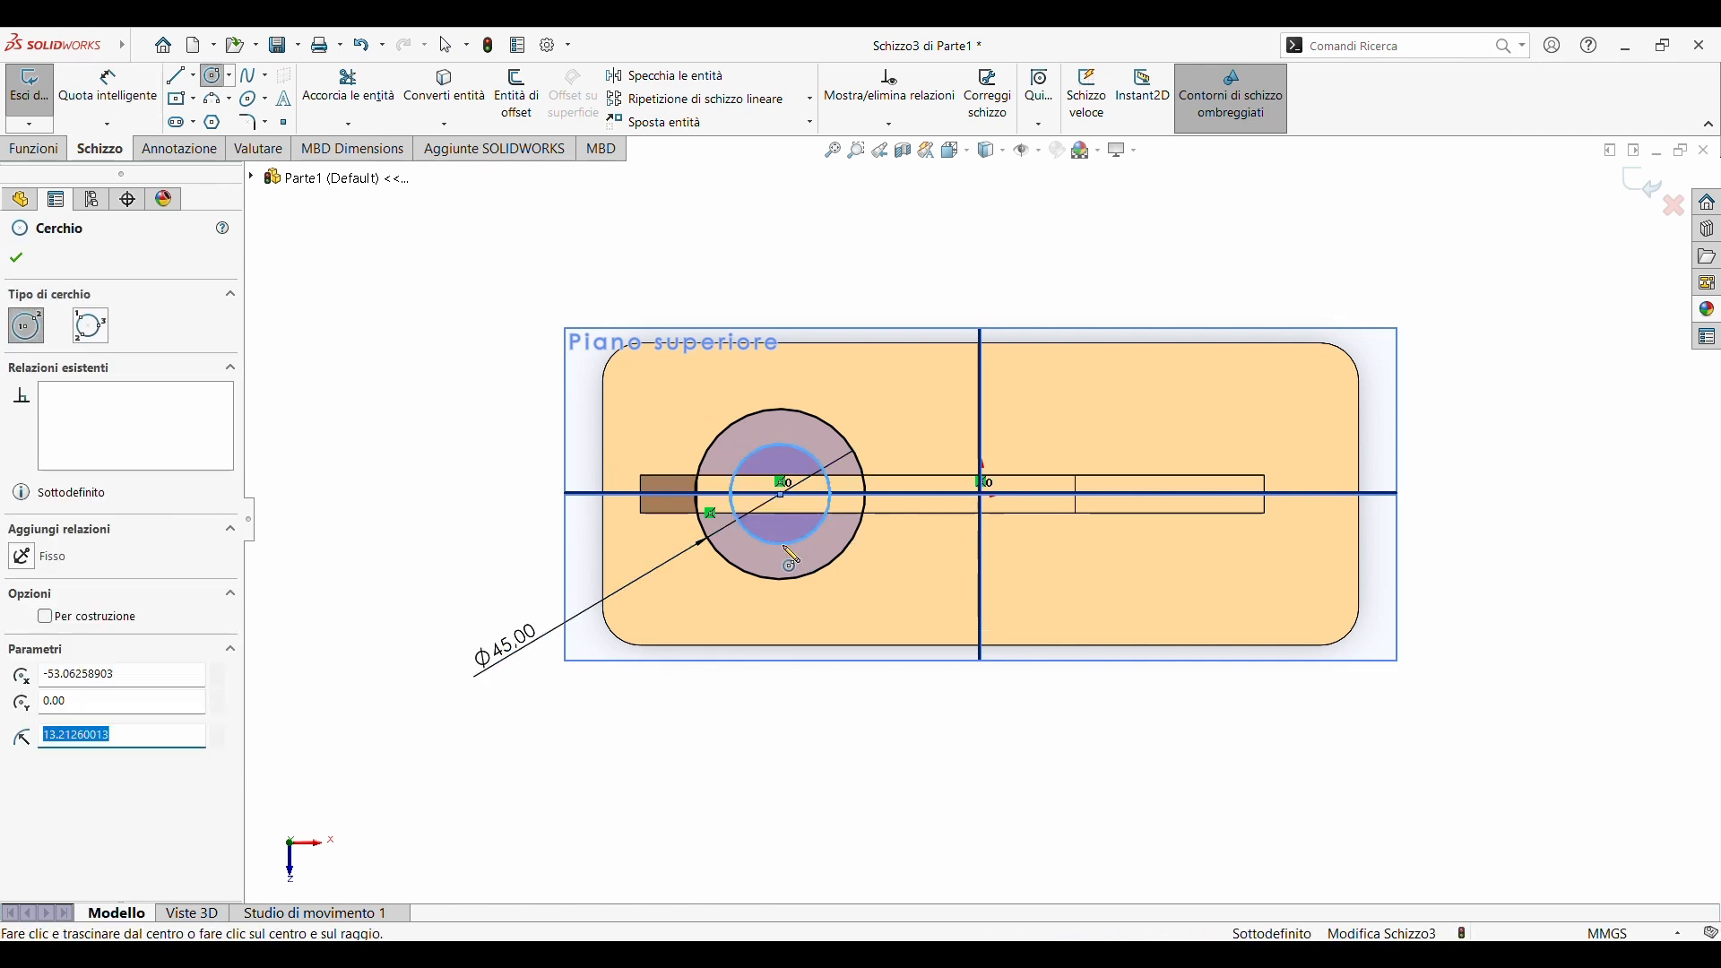
pyautogui.write('20')
pyautogui.press('Return')
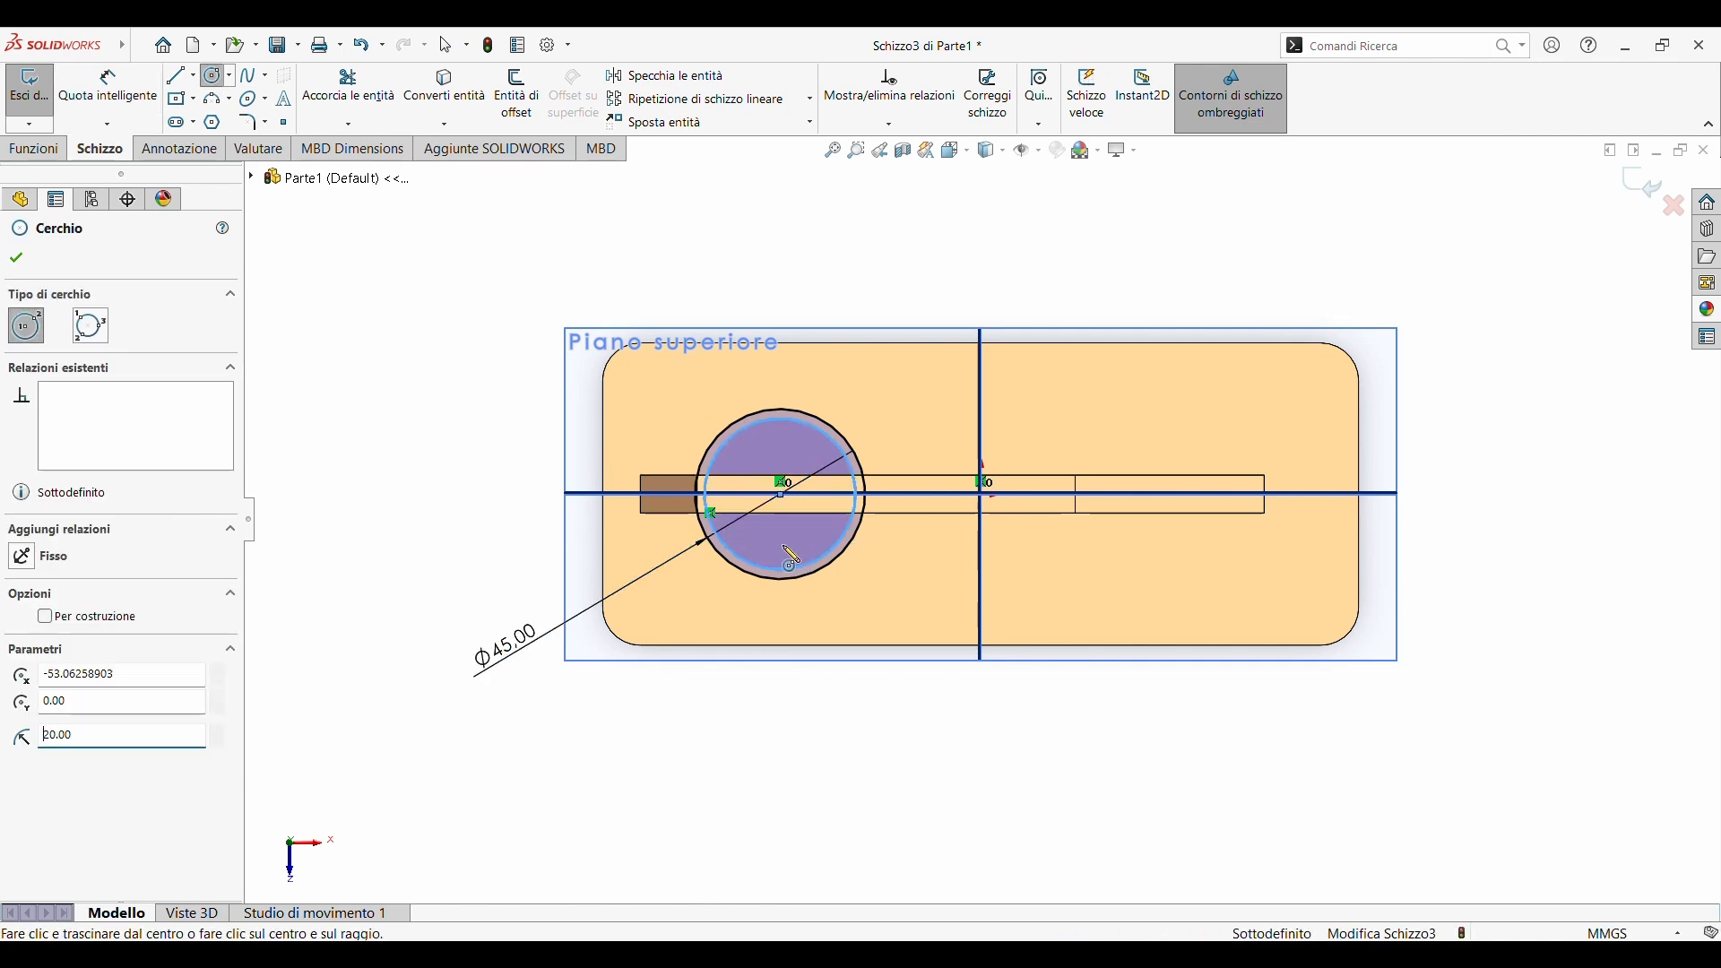
pyautogui.click(55, 746)
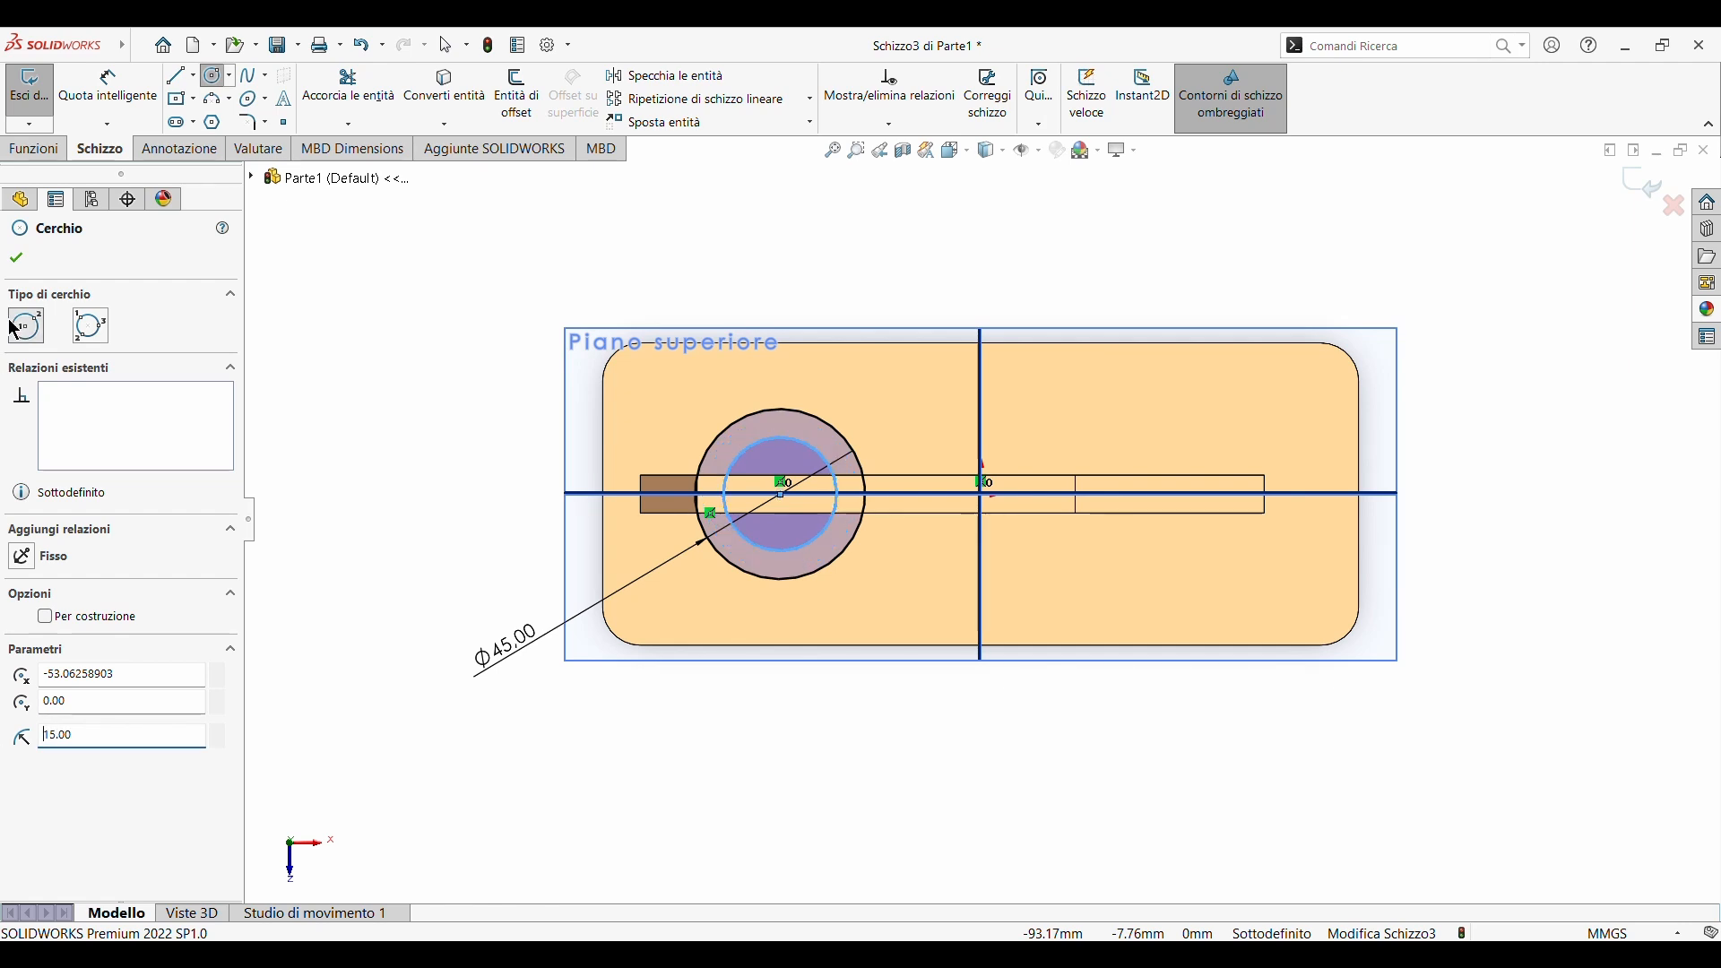
pyautogui.click(18, 260)
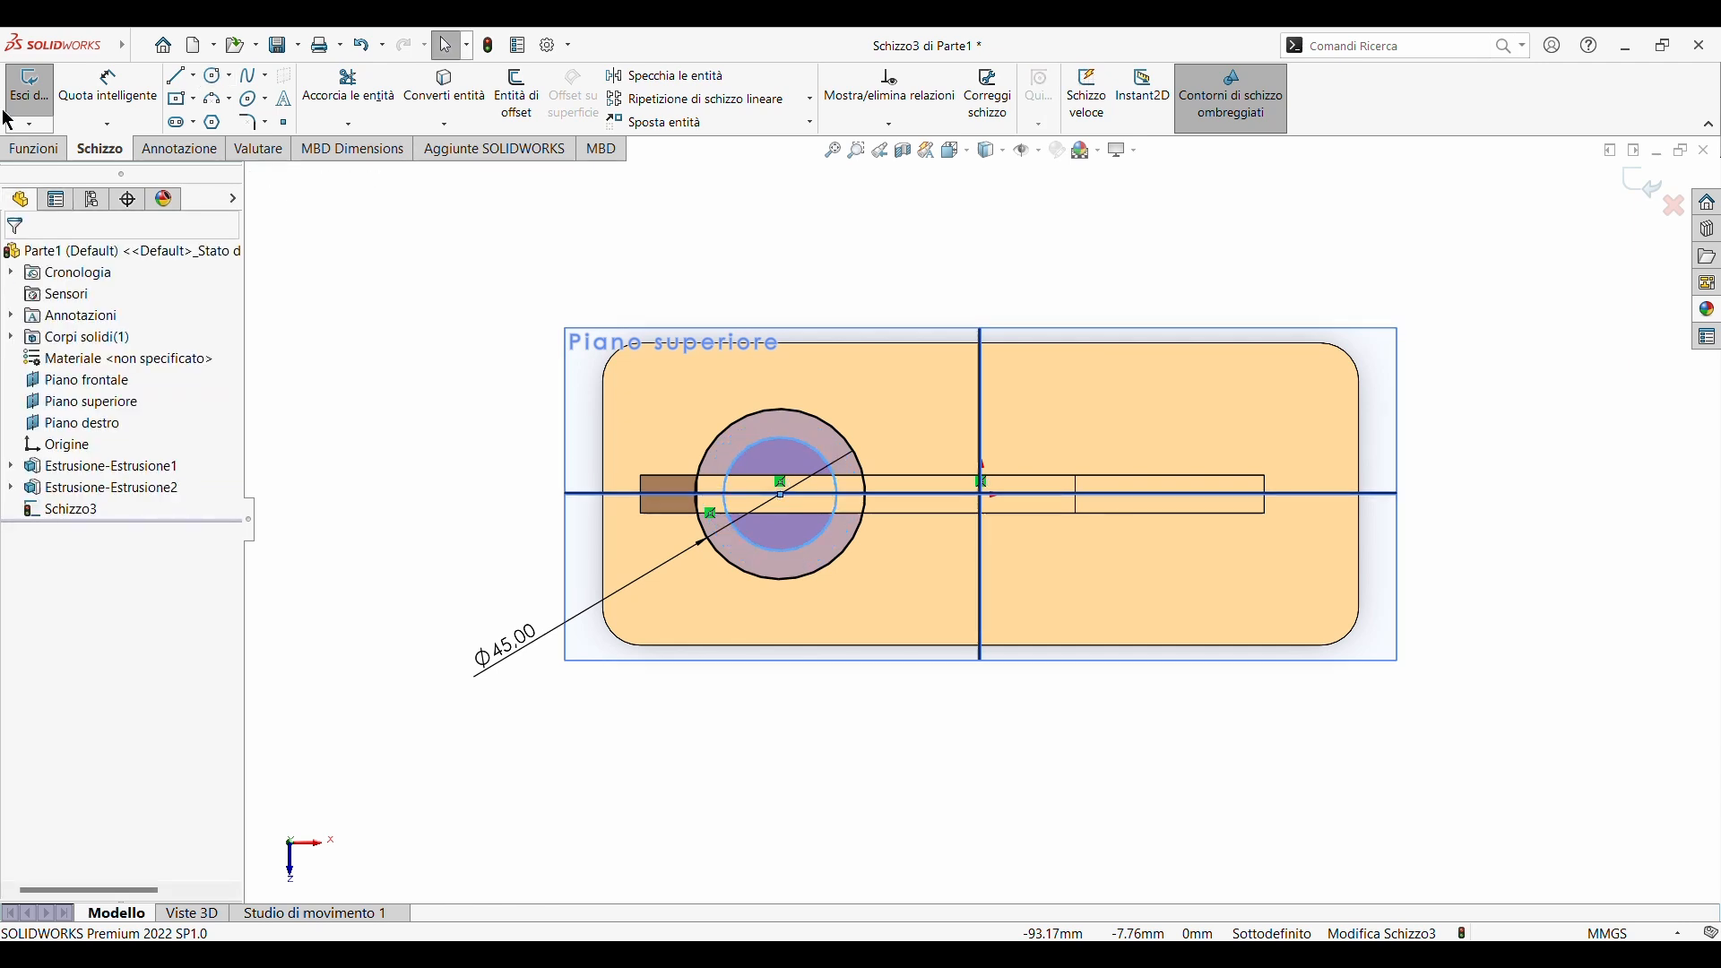
# - Extrude the ring between the two circles as a blind boss 20 mm high, merged with the part
pyautogui.click(35, 148)
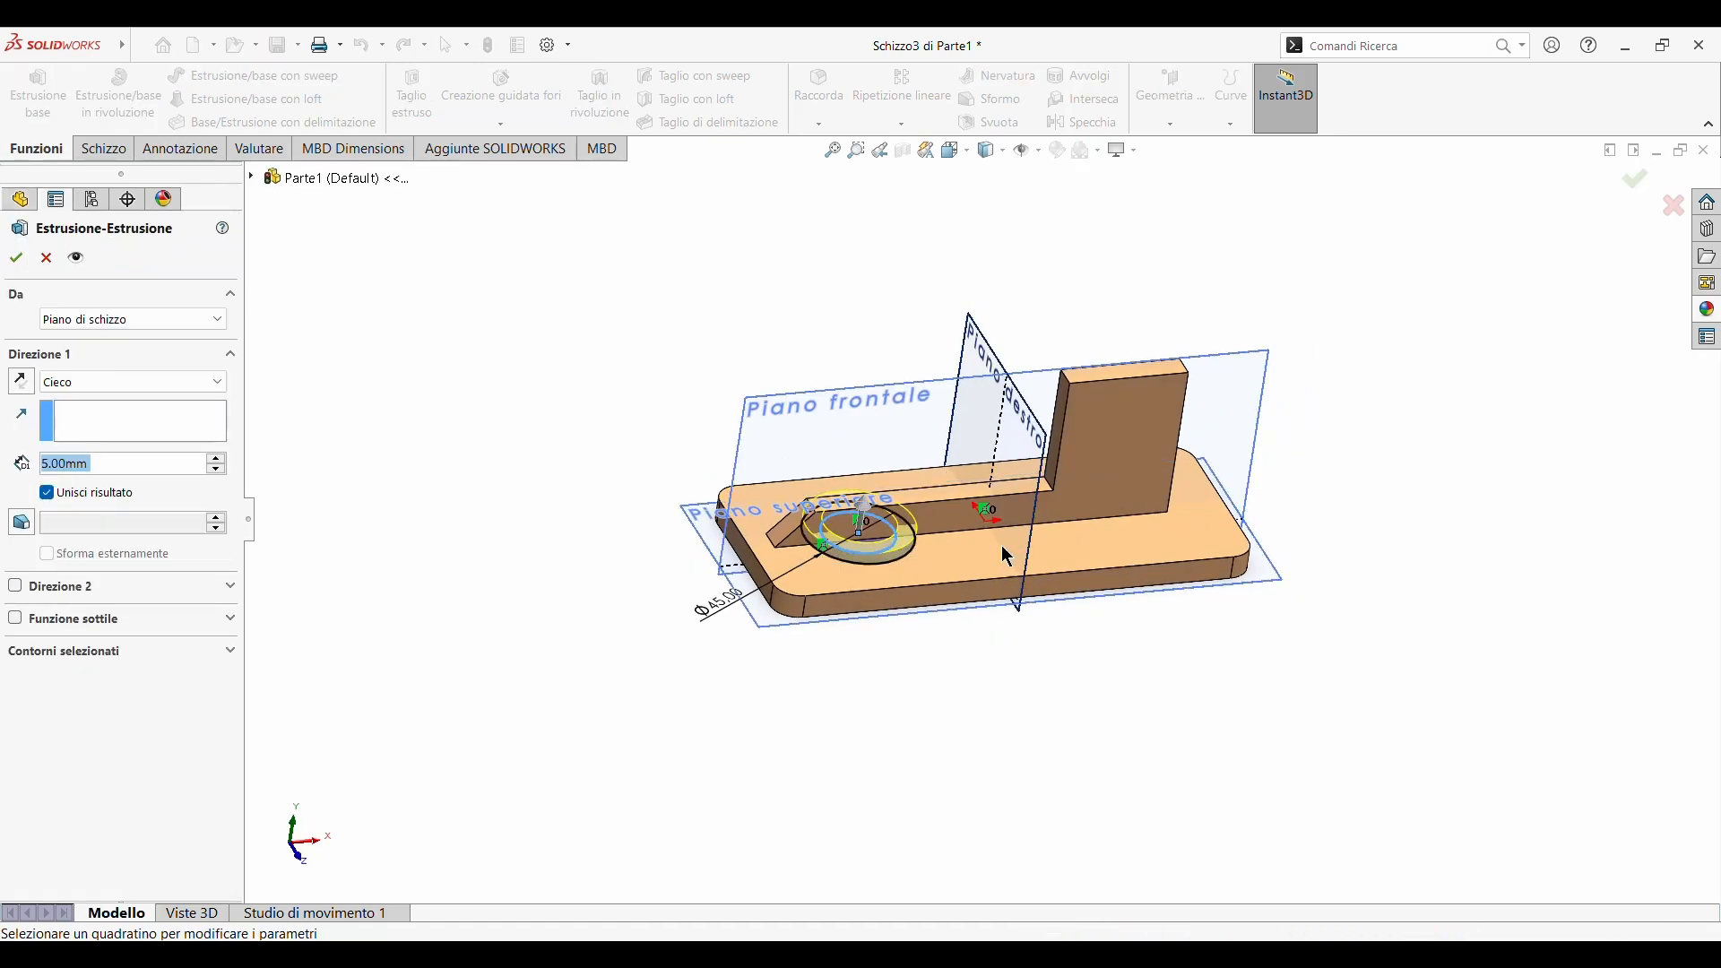
pyautogui.scroll(-5, 1004, 547)
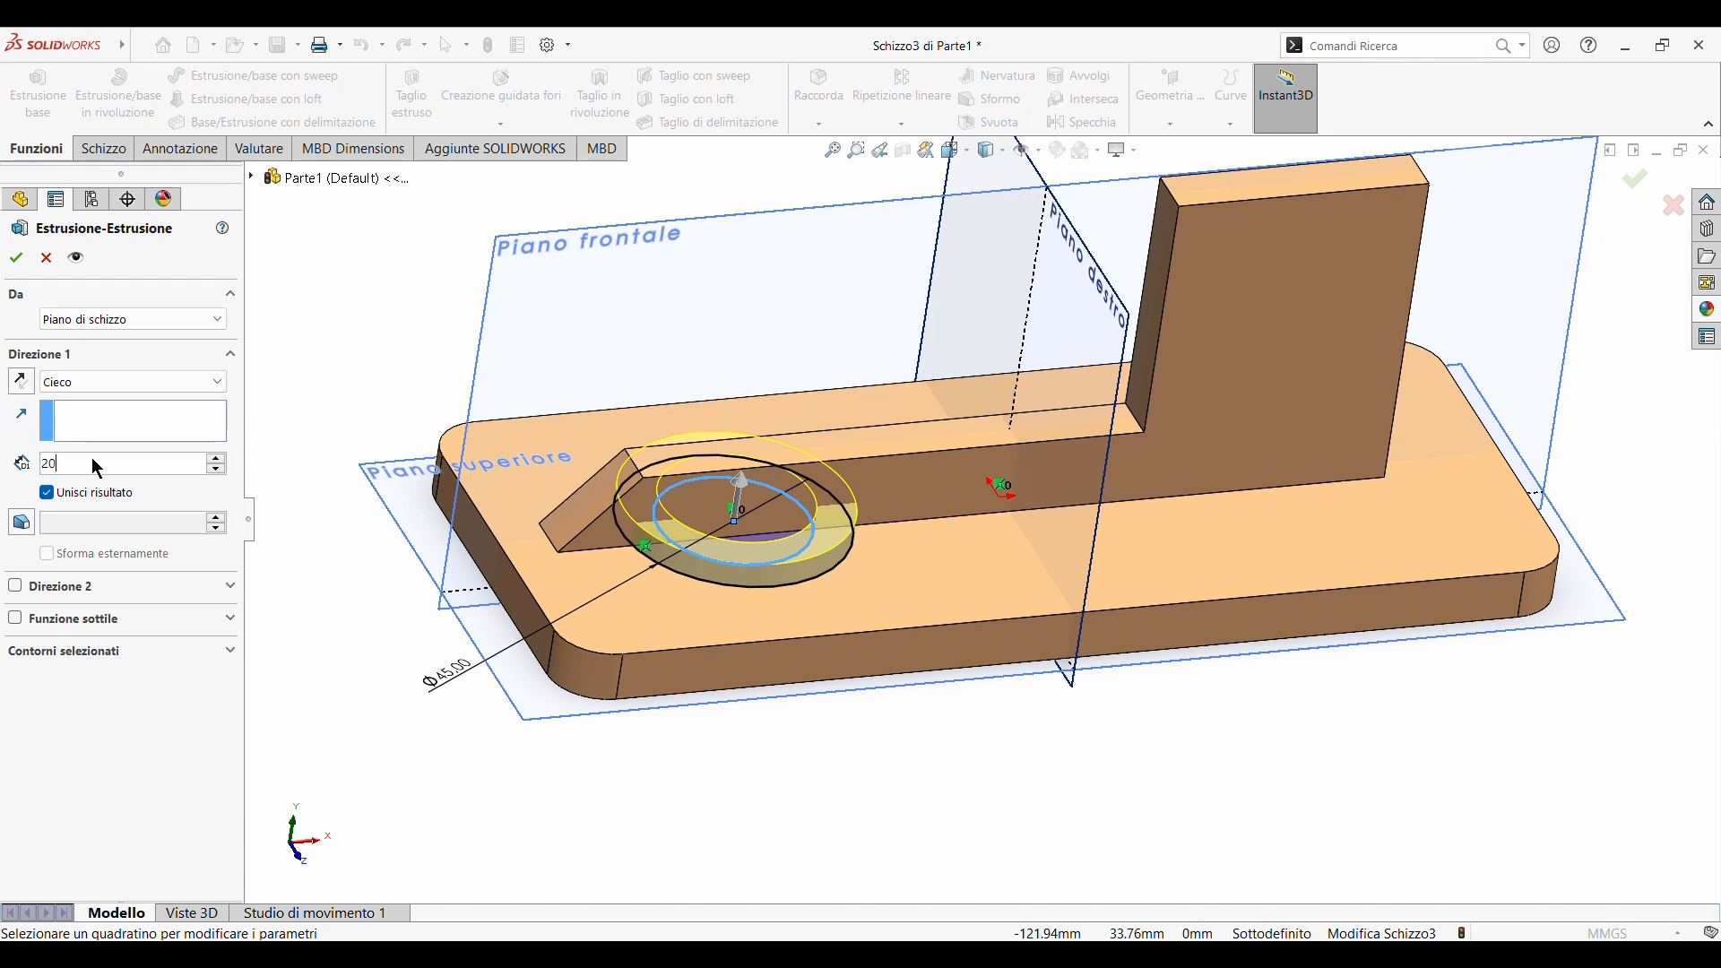
pyautogui.press('Return')
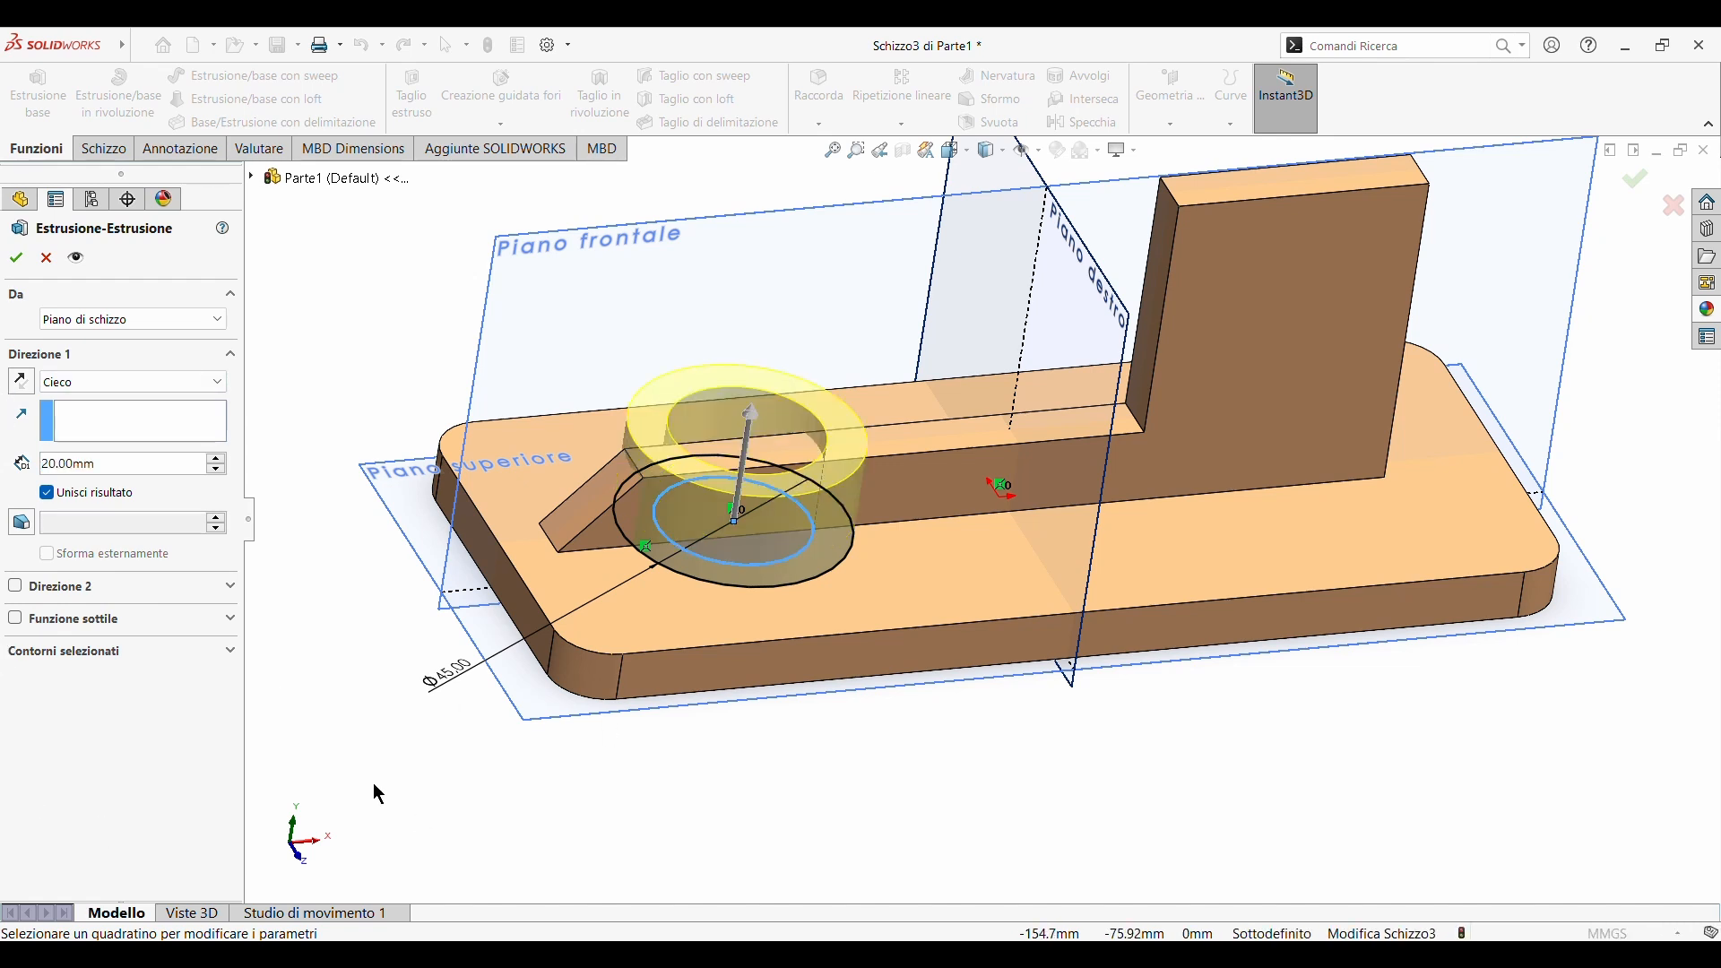
pyautogui.click(16, 259)
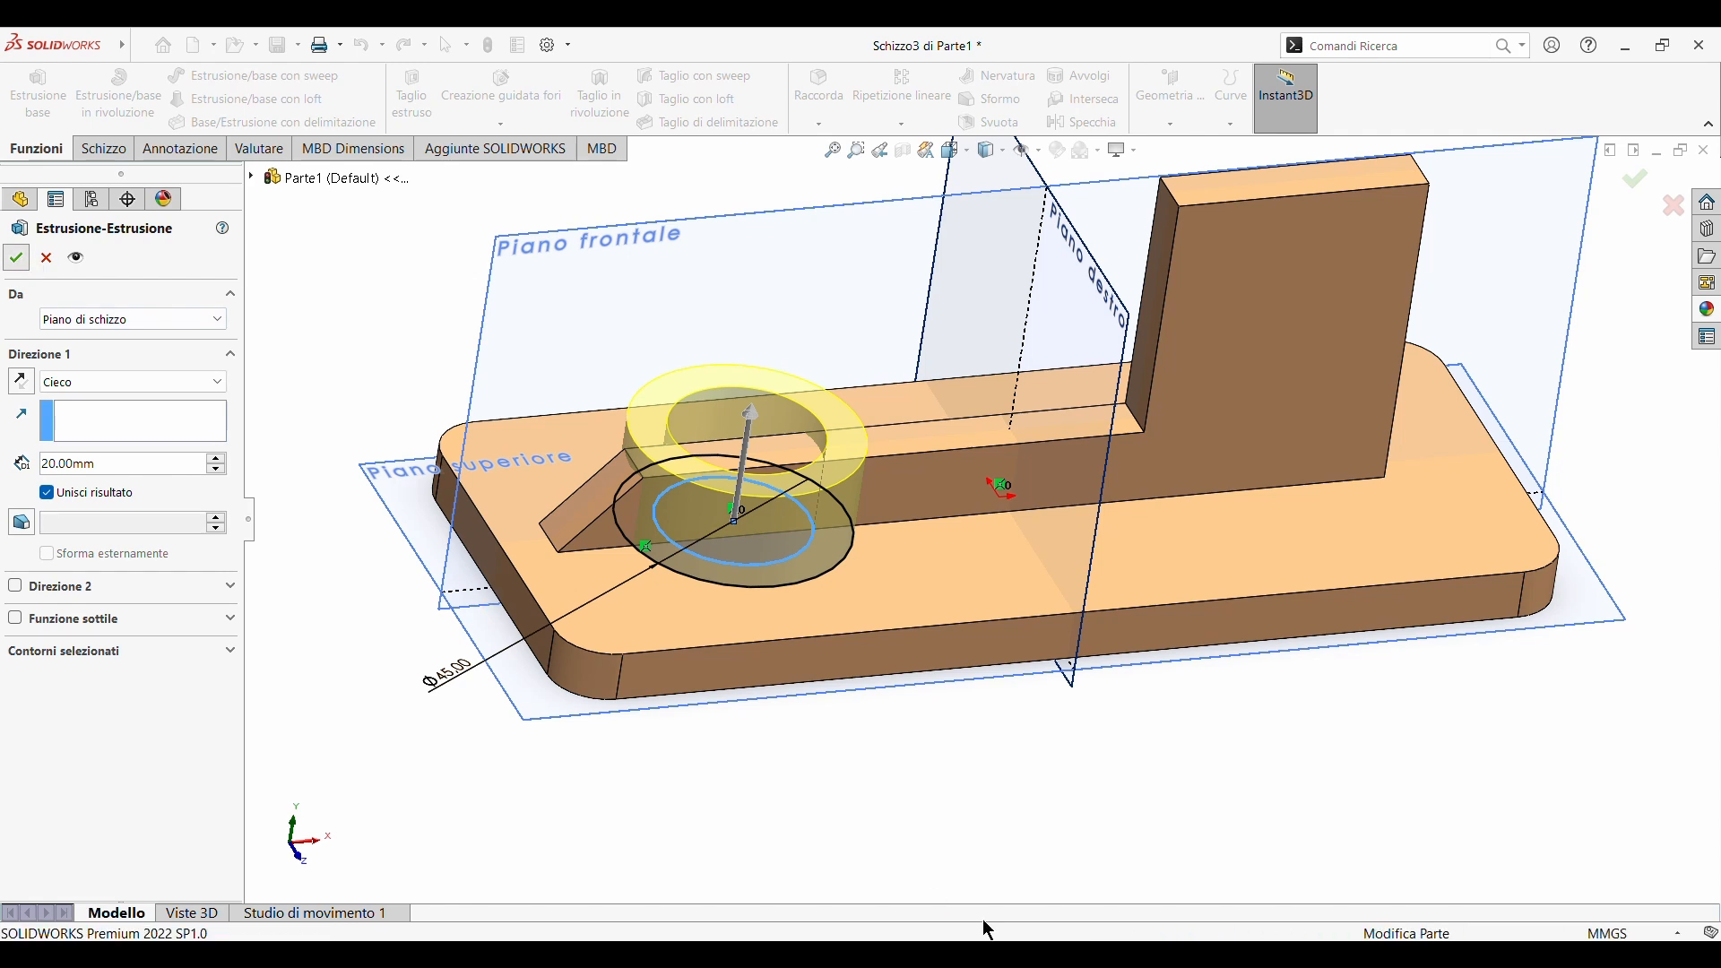
# - Start a sketch on the plate's top face and draw a 15 mm radius circle matching the ring's inner edge
pyautogui.scroll(1, 831, 447)
pyautogui.moveTo(832, 446); pyautogui.dragTo(778, 520, button='middle')
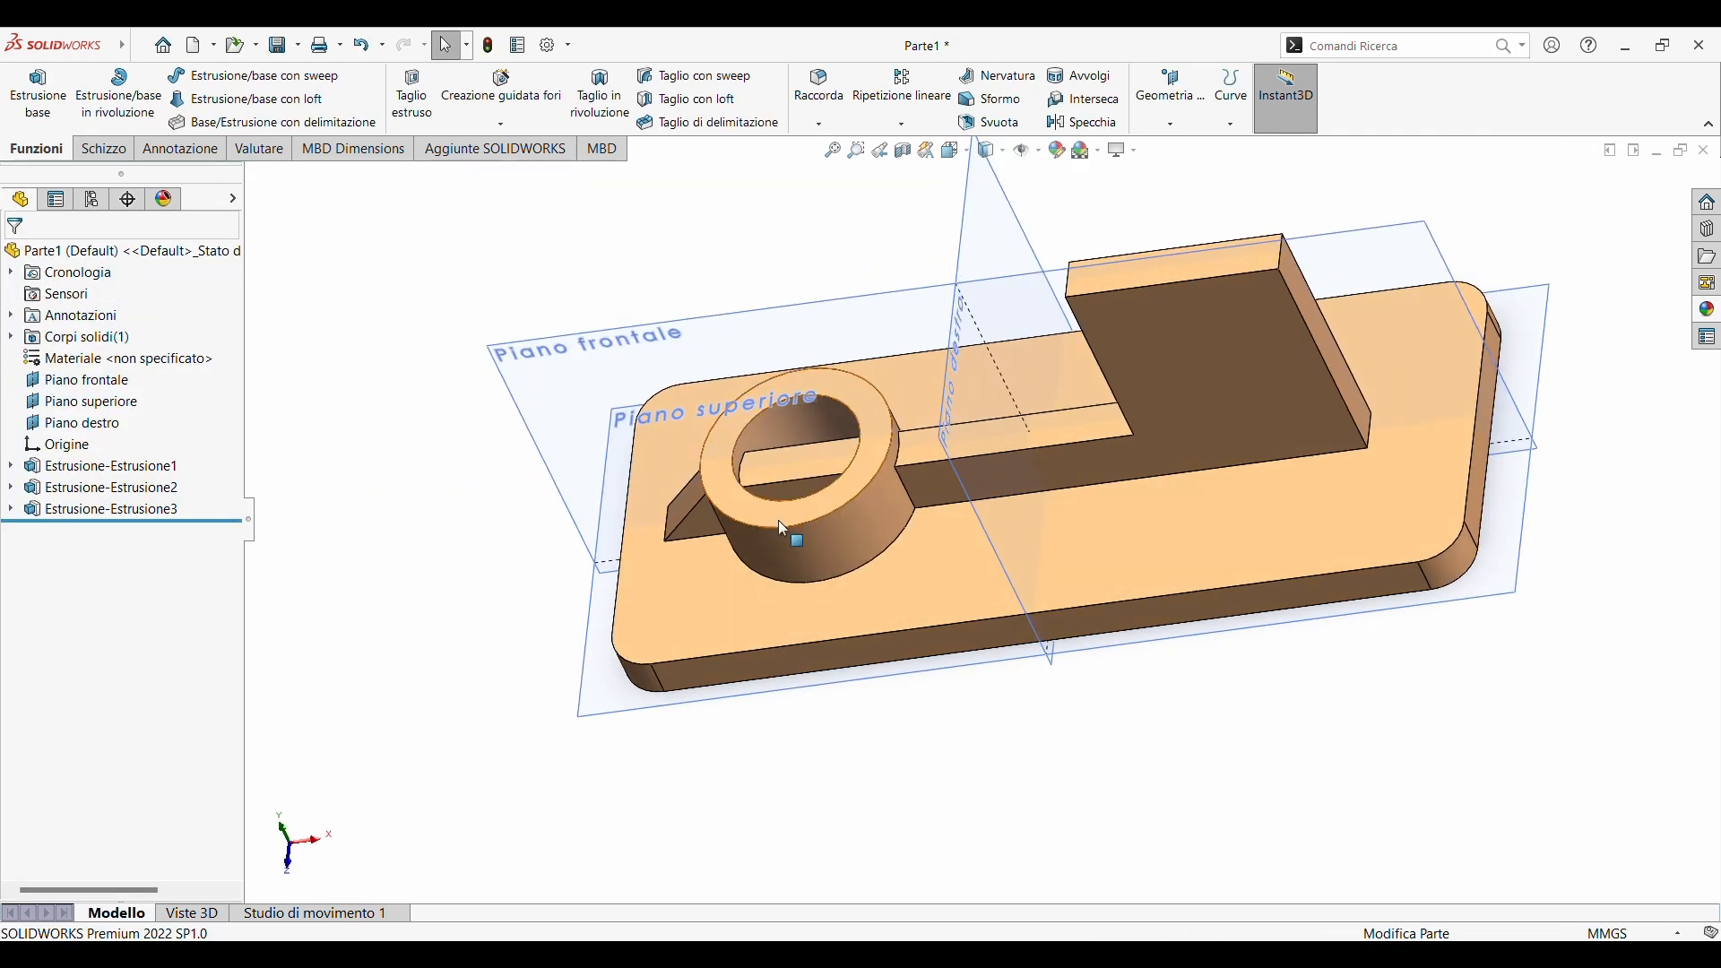
pyautogui.click(100, 148)
pyautogui.click(30, 90)
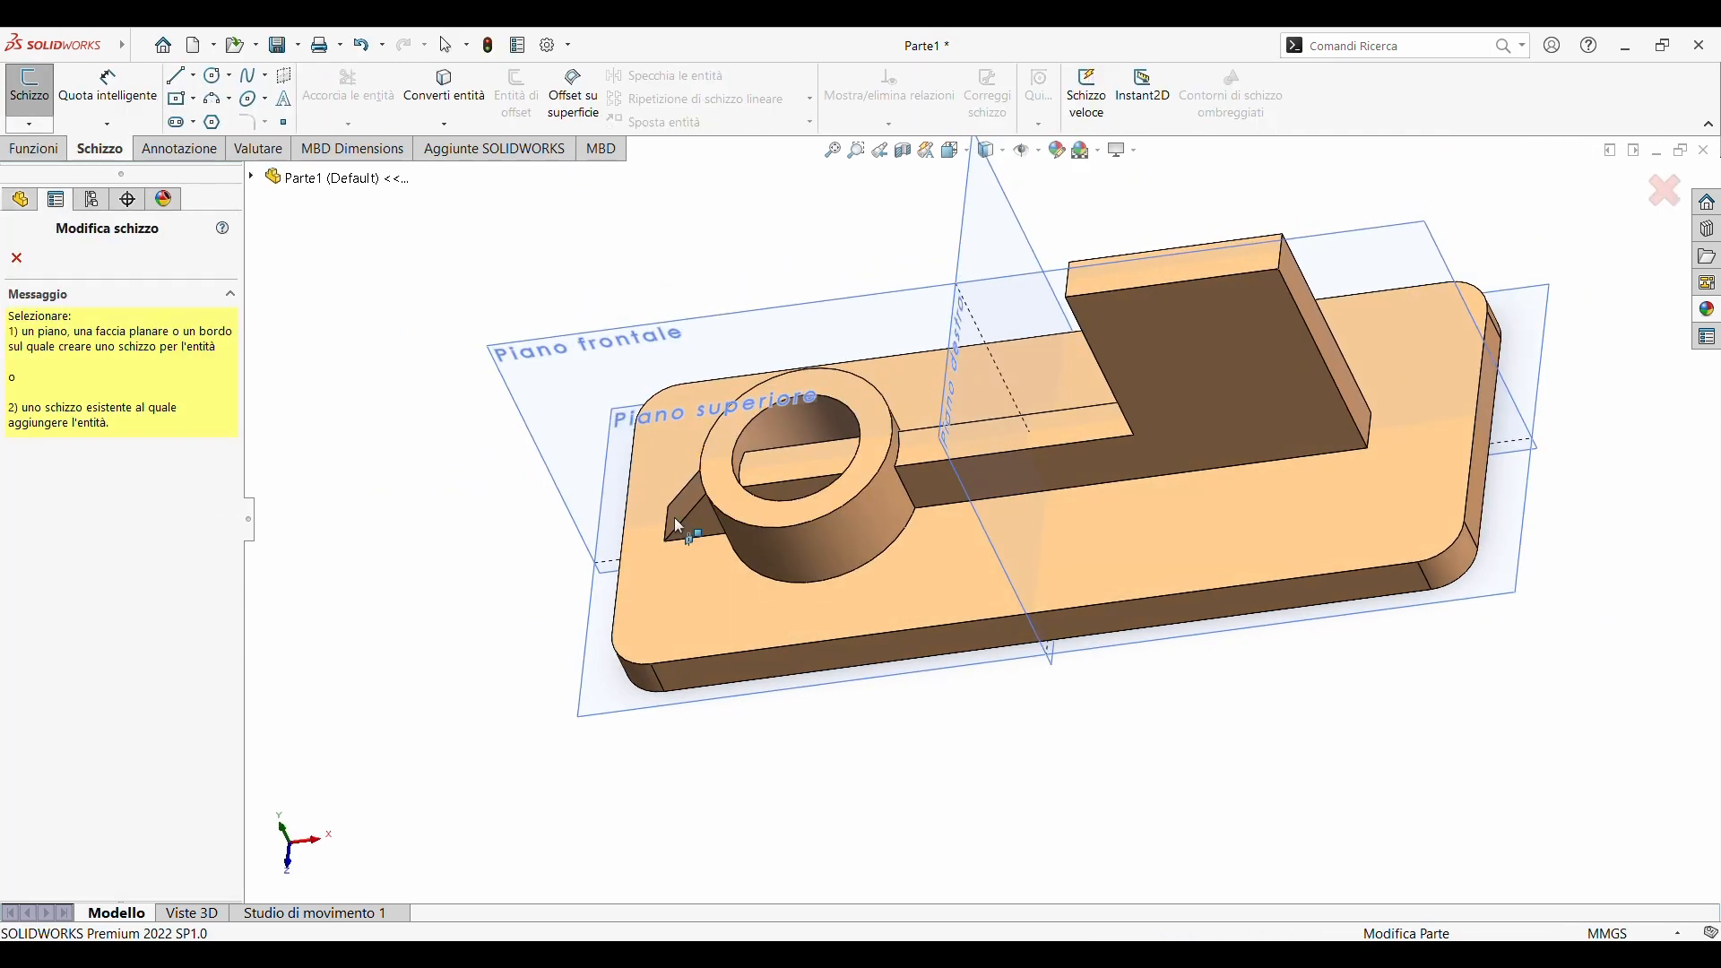
pyautogui.click(761, 618)
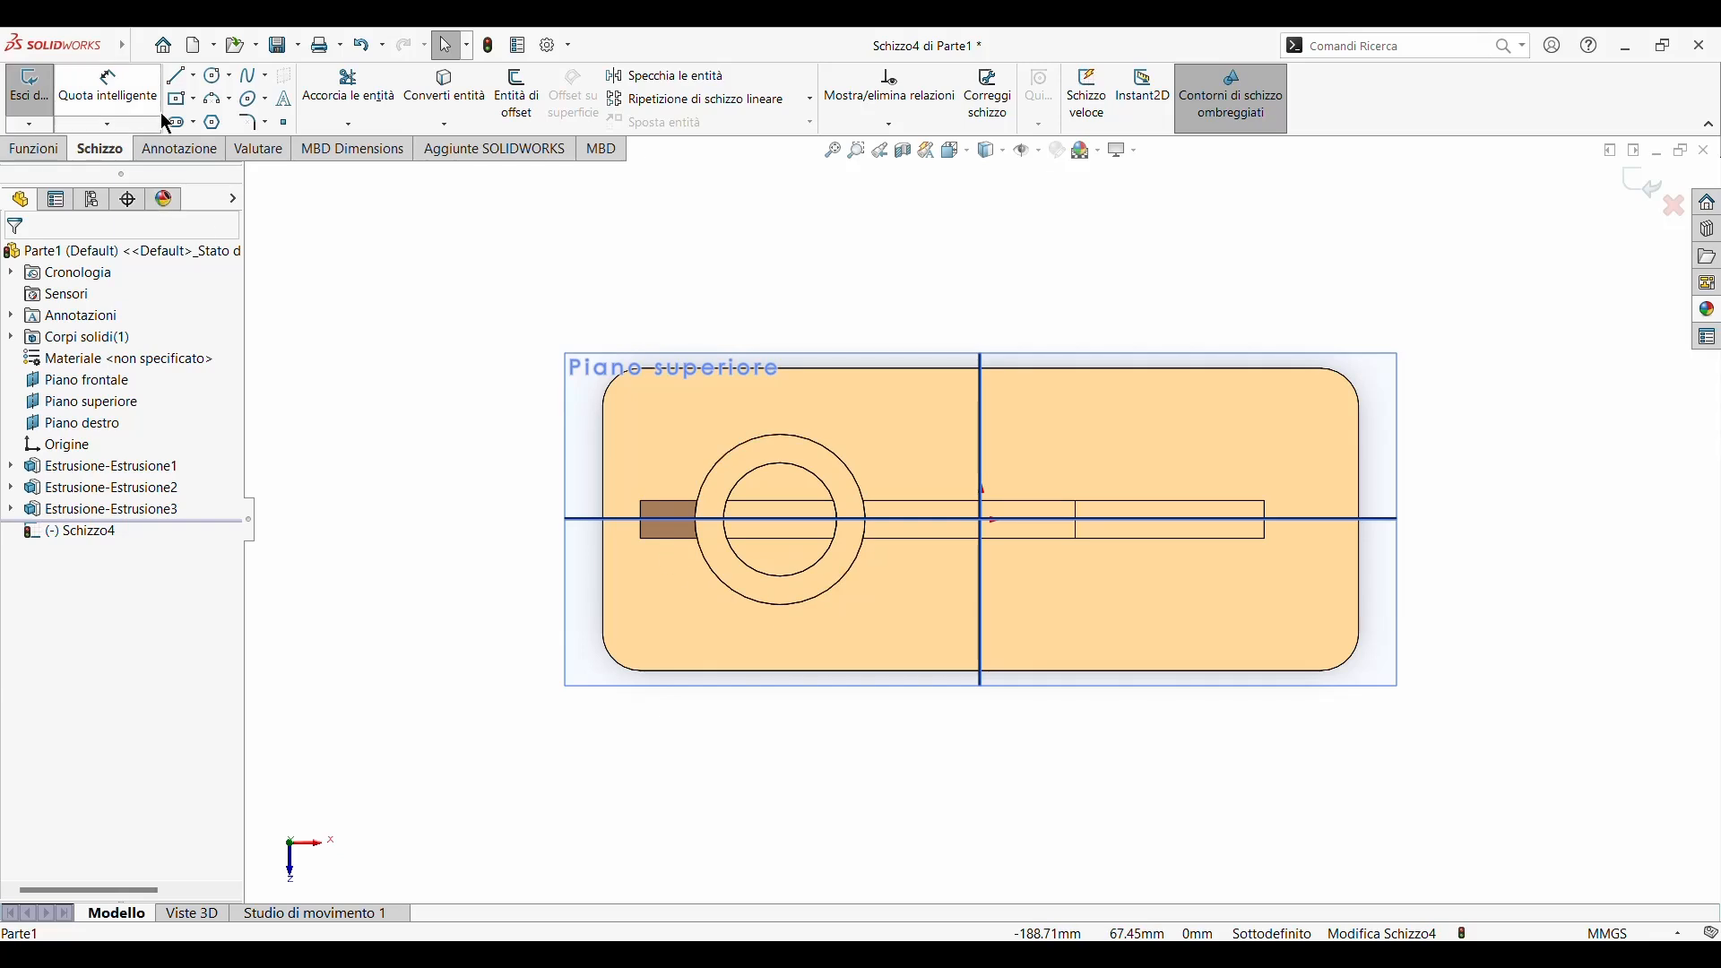
pyautogui.click(215, 86)
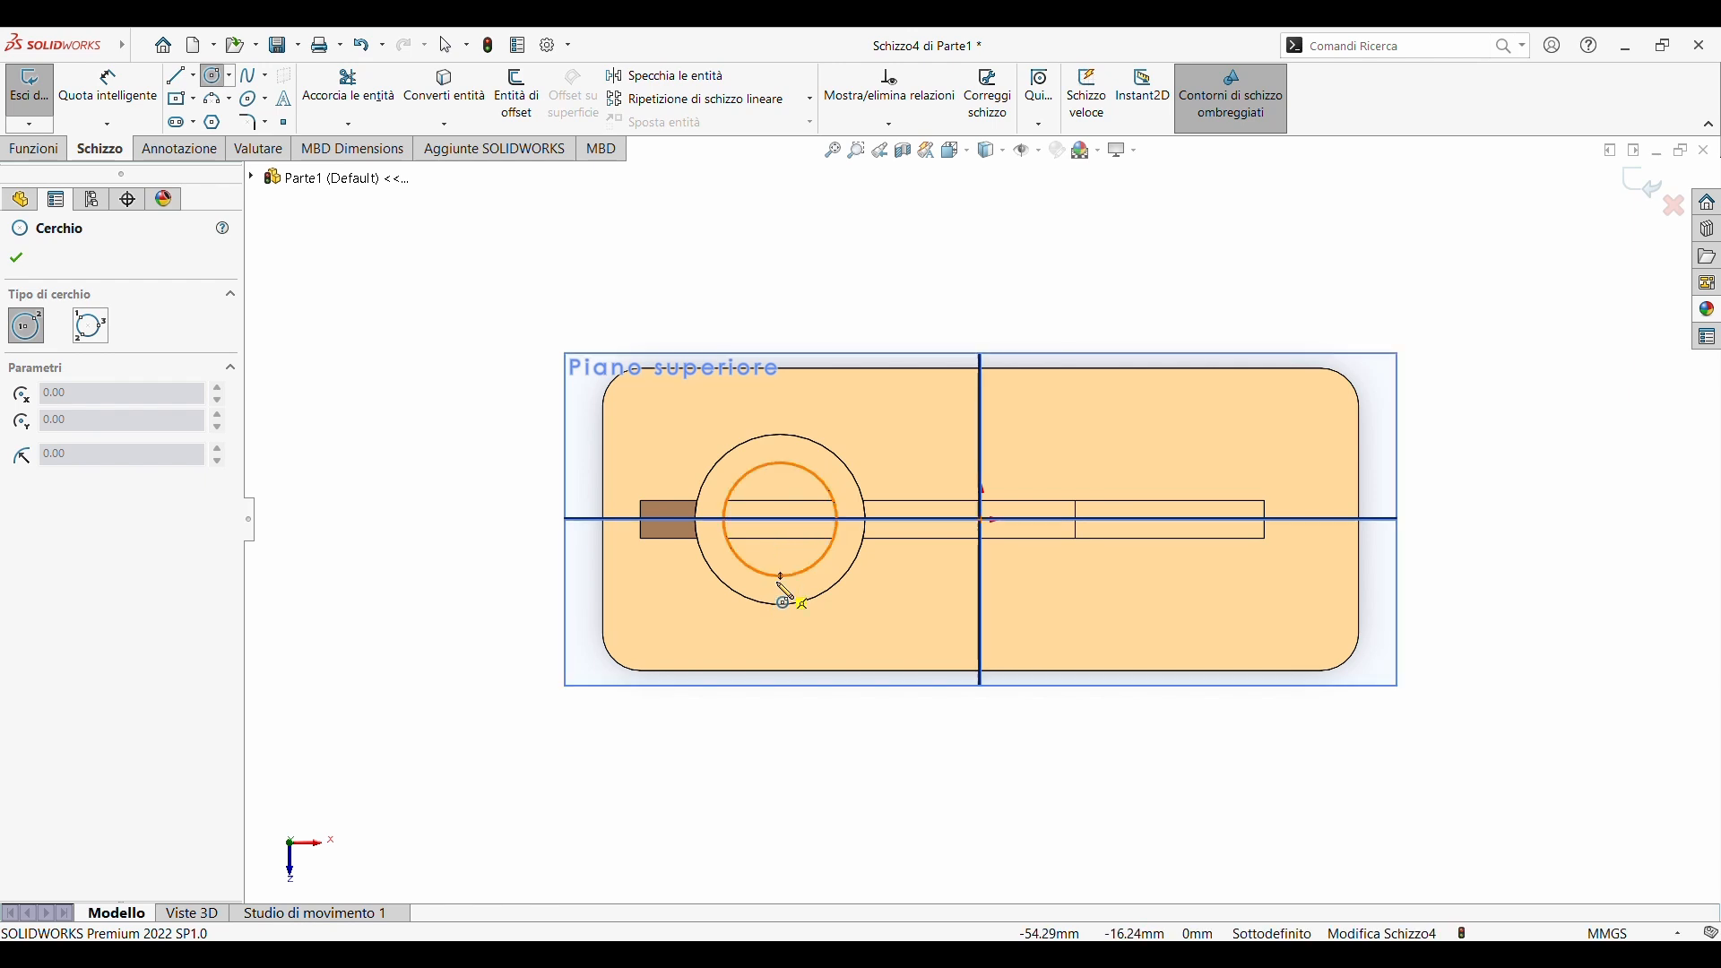
pyautogui.click(781, 519)
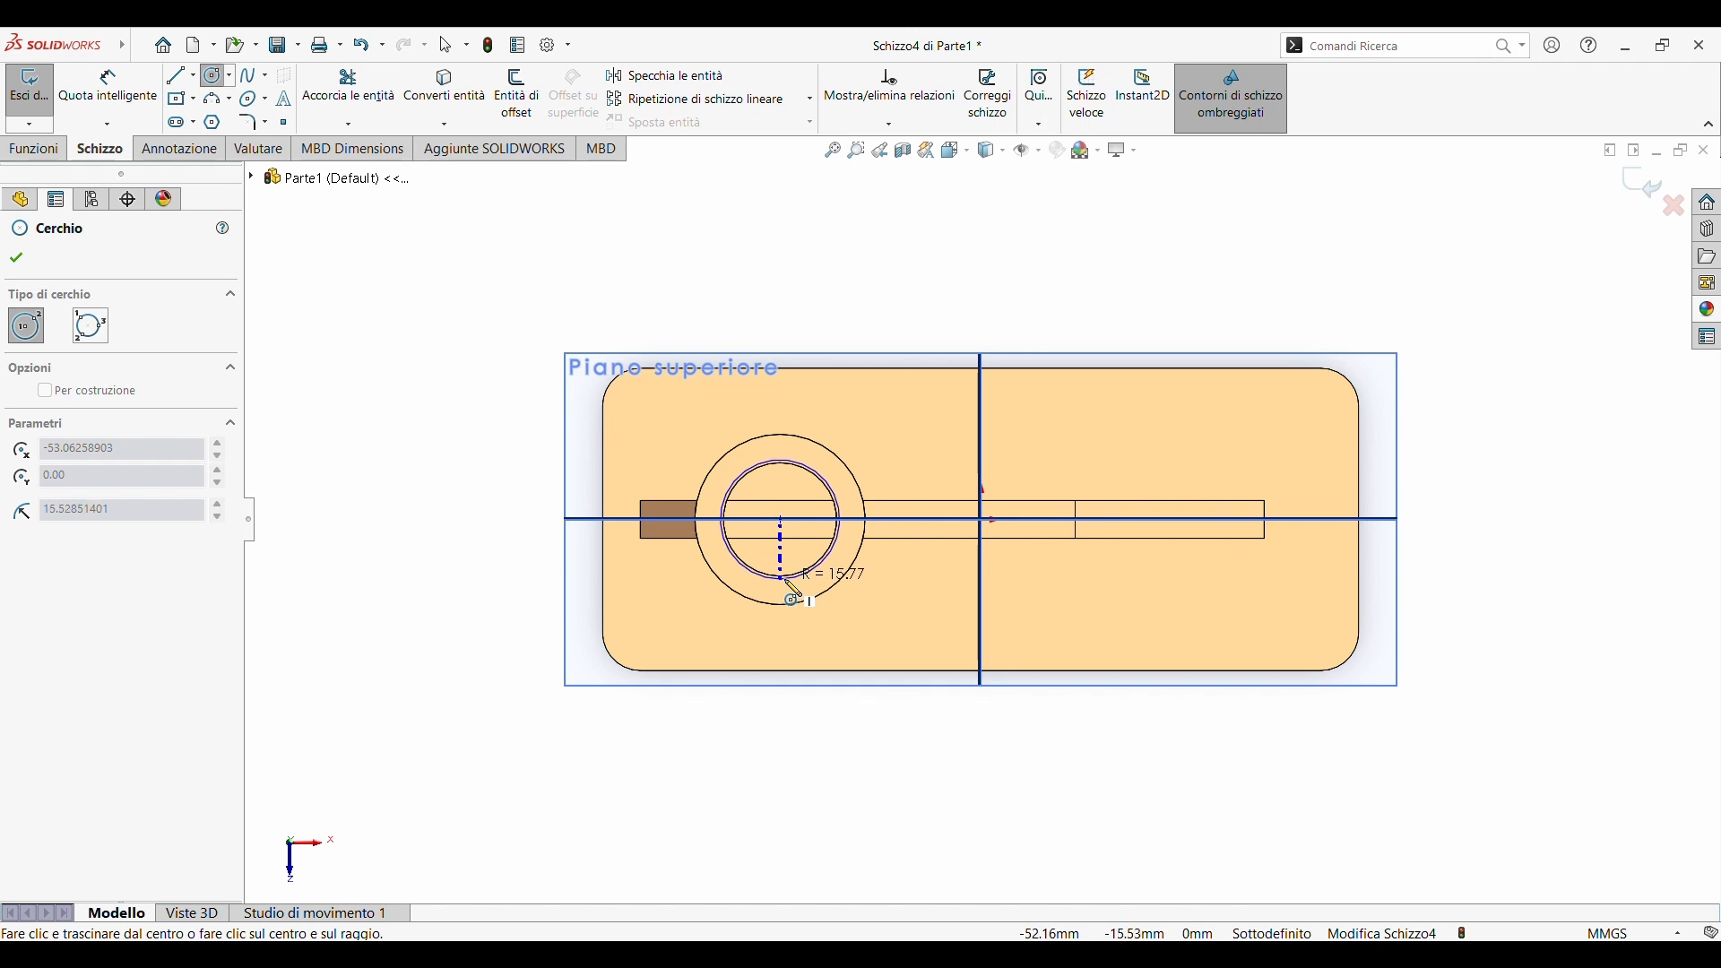
pyautogui.scroll(-3, 785, 574)
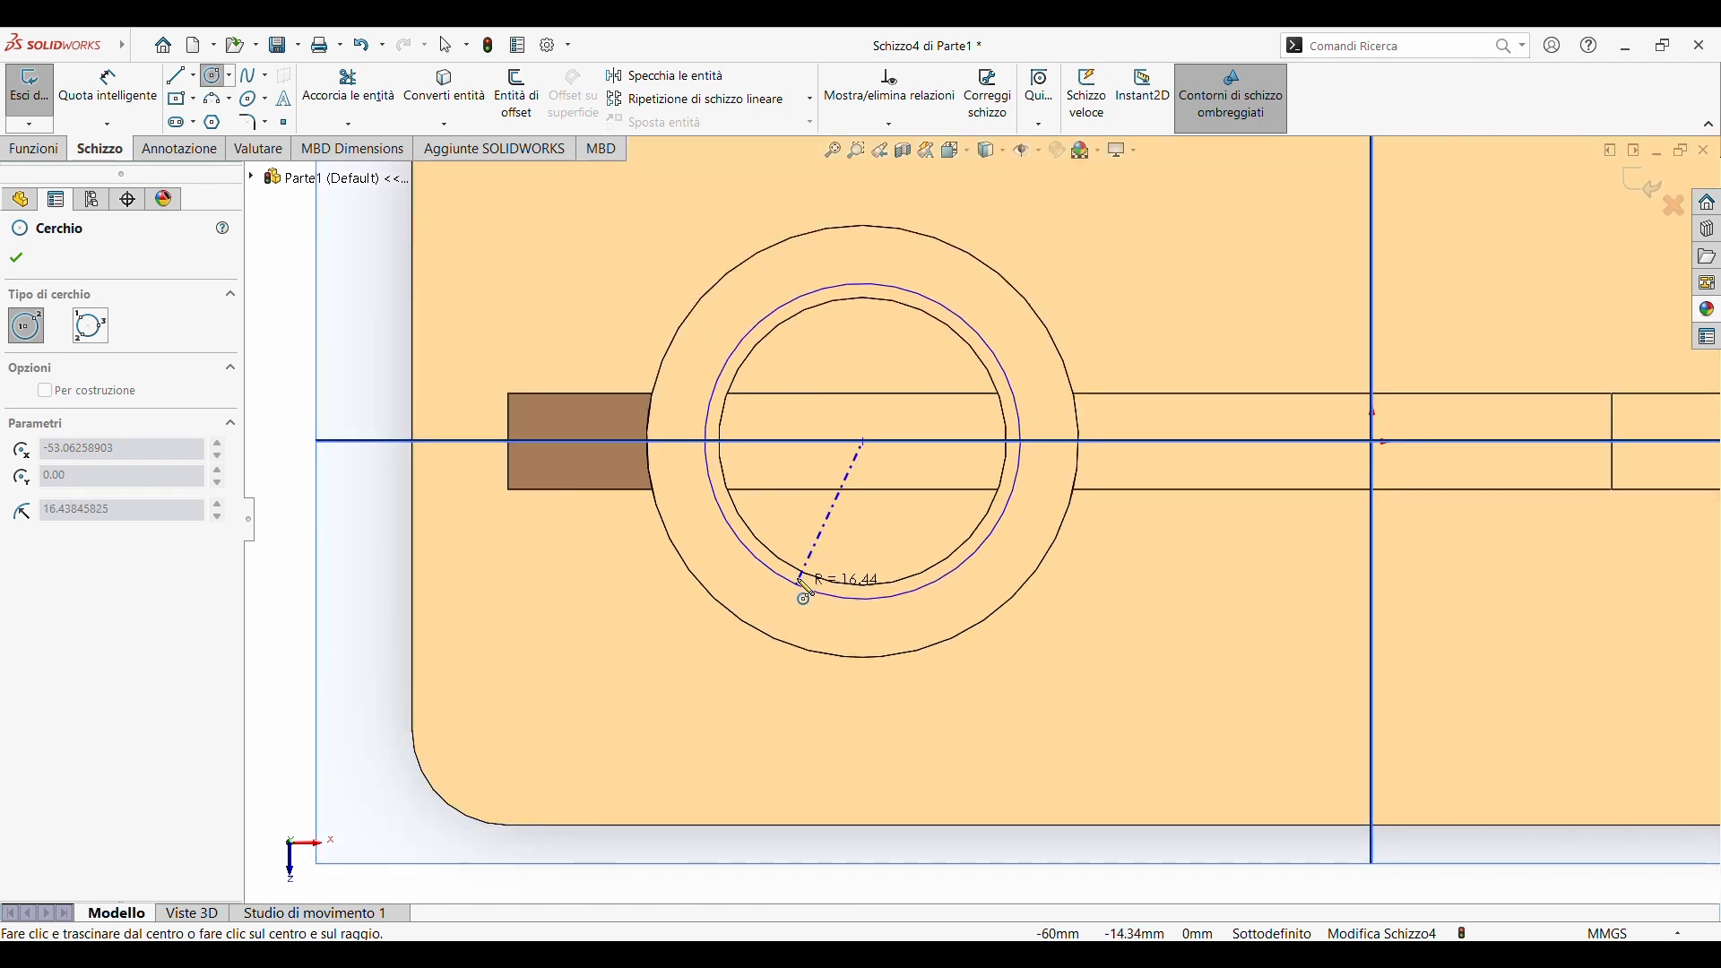
pyautogui.click(807, 576)
# - Cut the circle through all in both directions to open the bore through the rib and plate
pyautogui.click(33, 149)
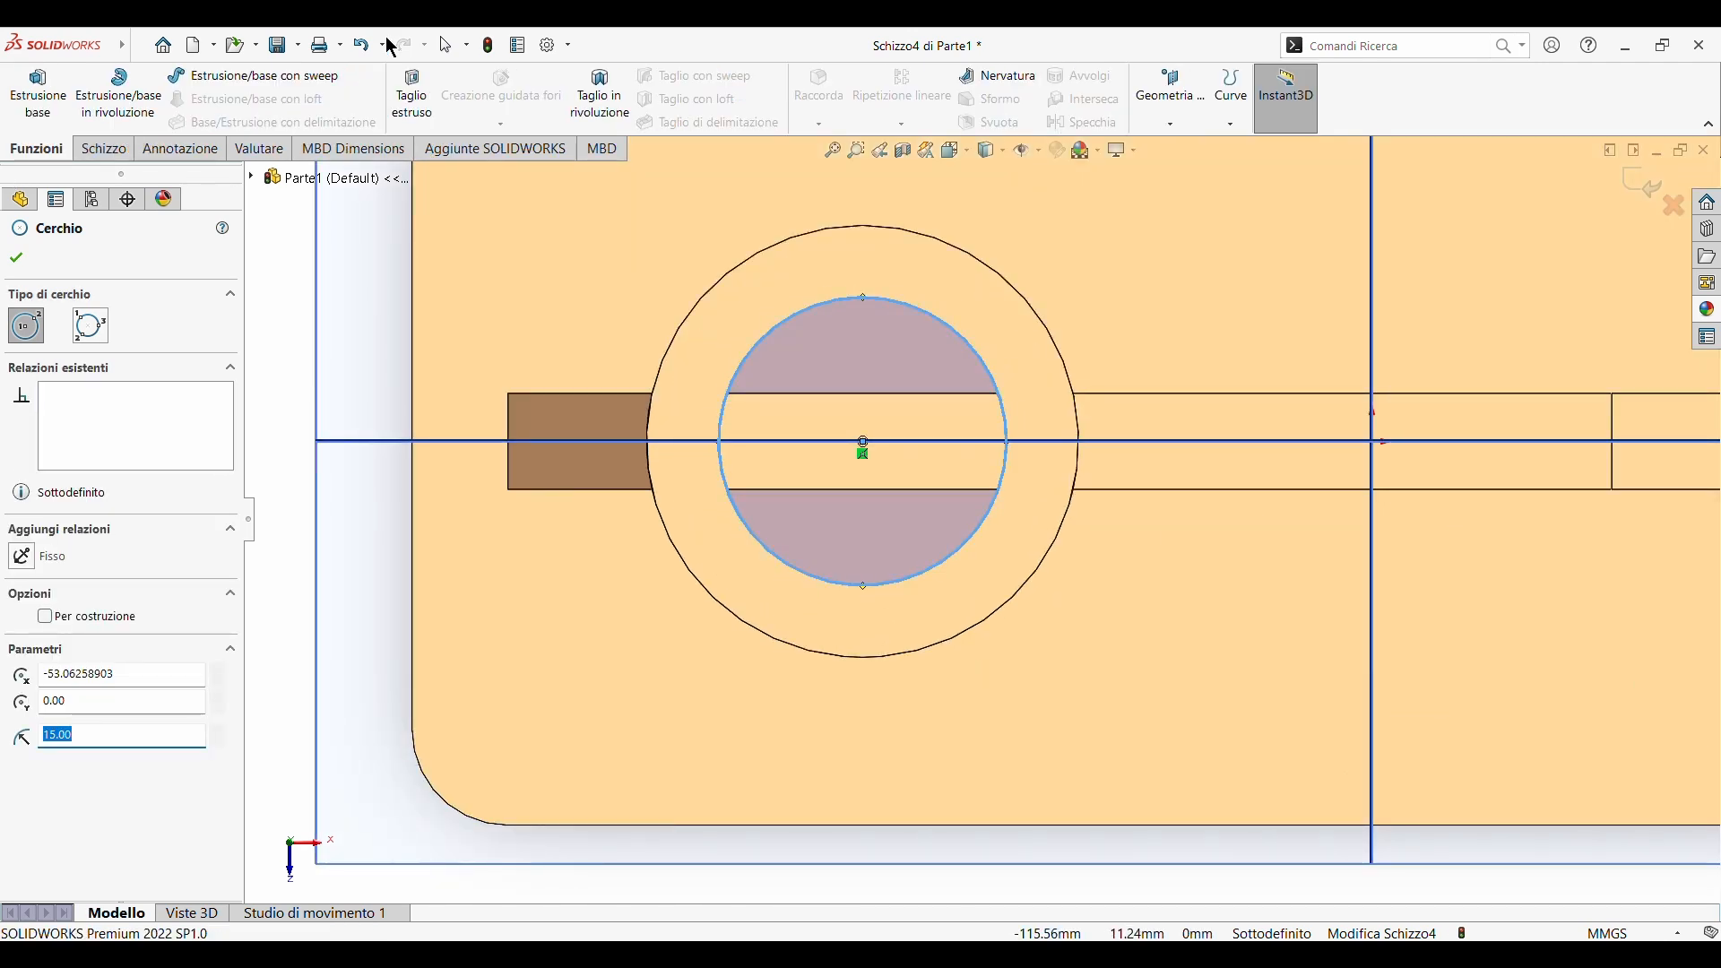
pyautogui.click(411, 94)
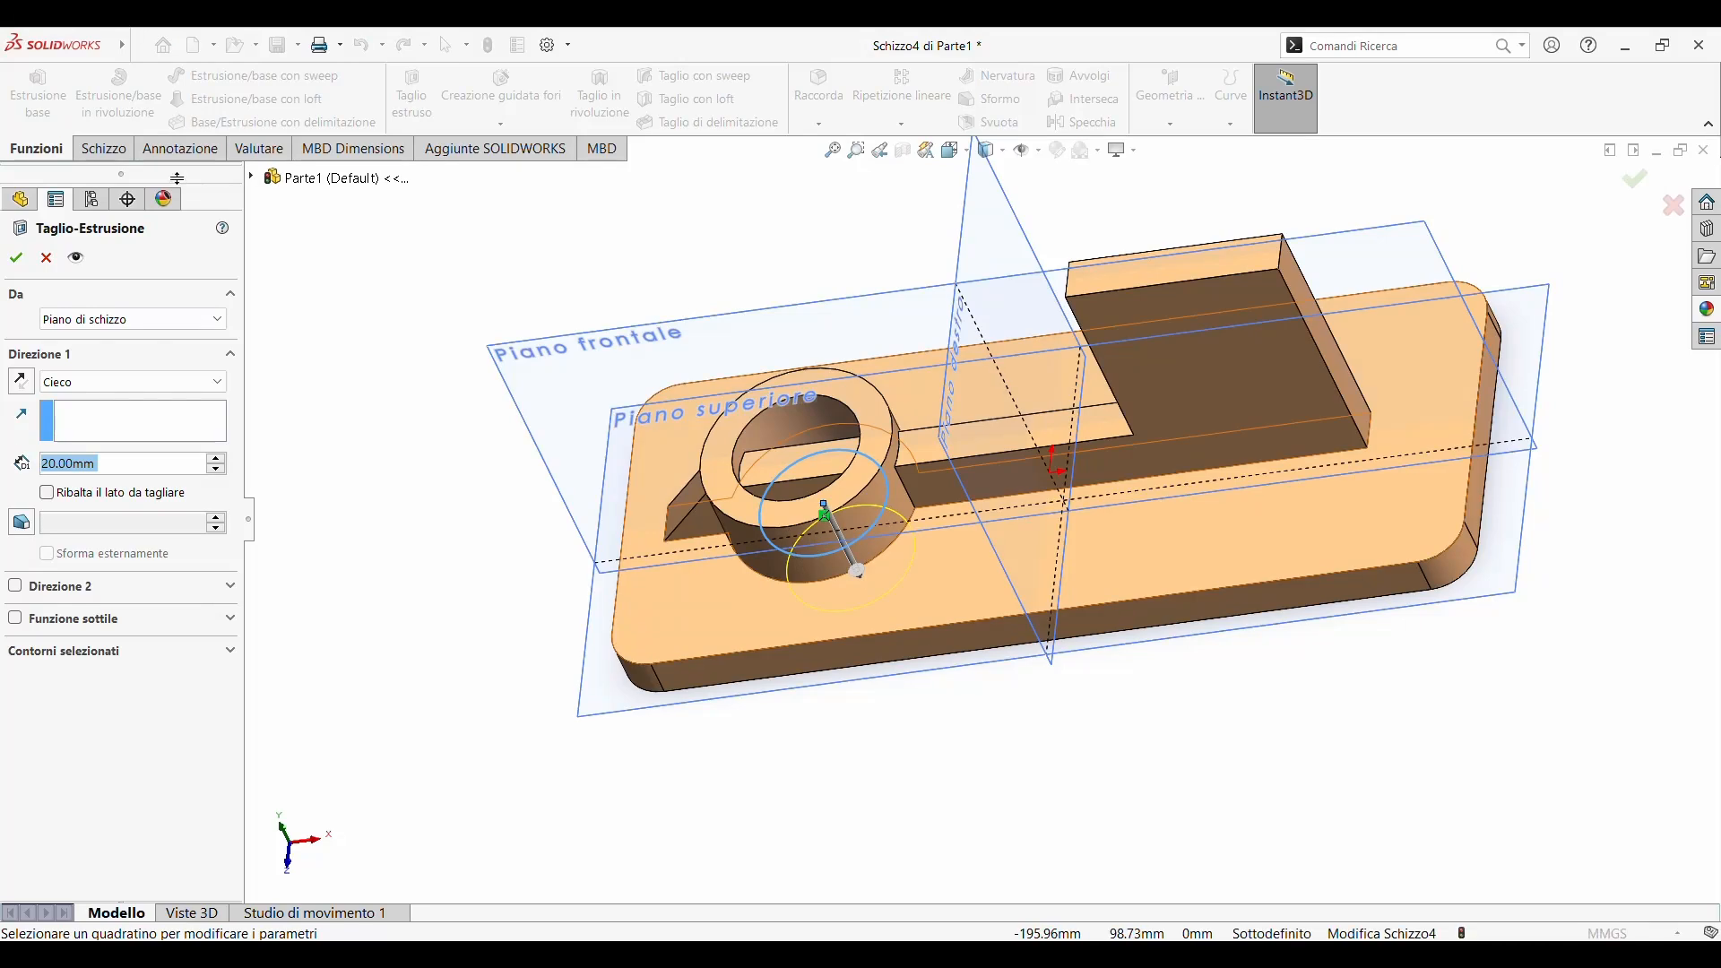
pyautogui.click(69, 392)
pyautogui.click(75, 407)
pyautogui.click(29, 566)
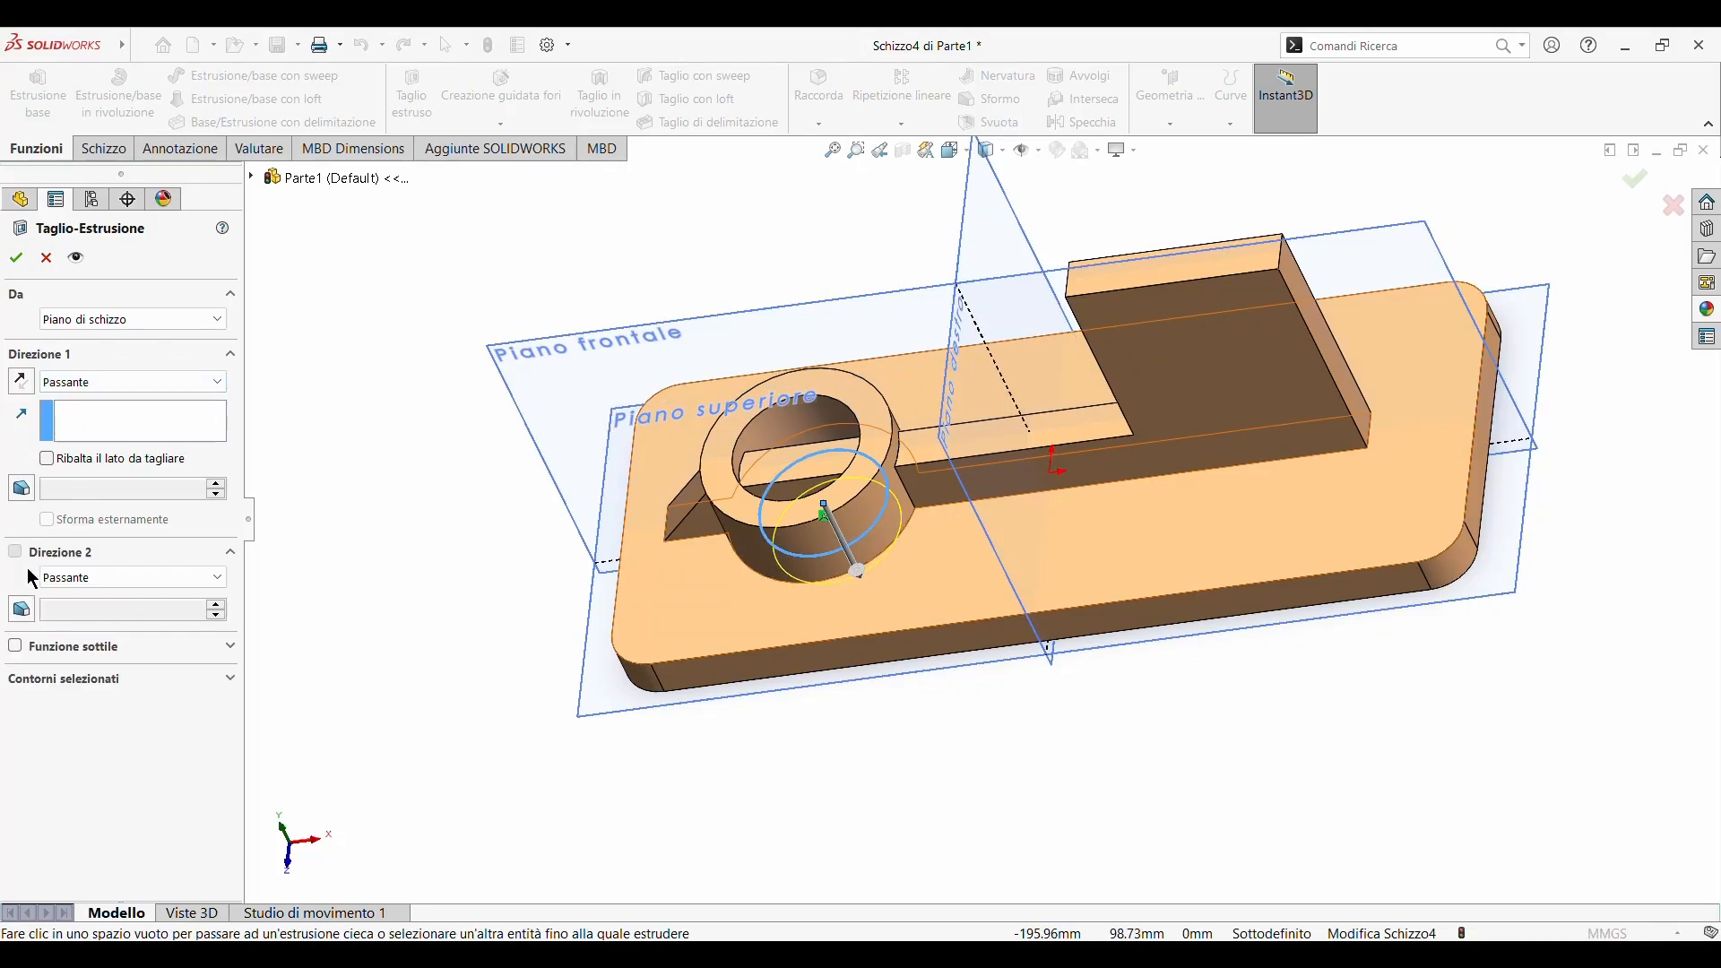
pyautogui.click(17, 258)
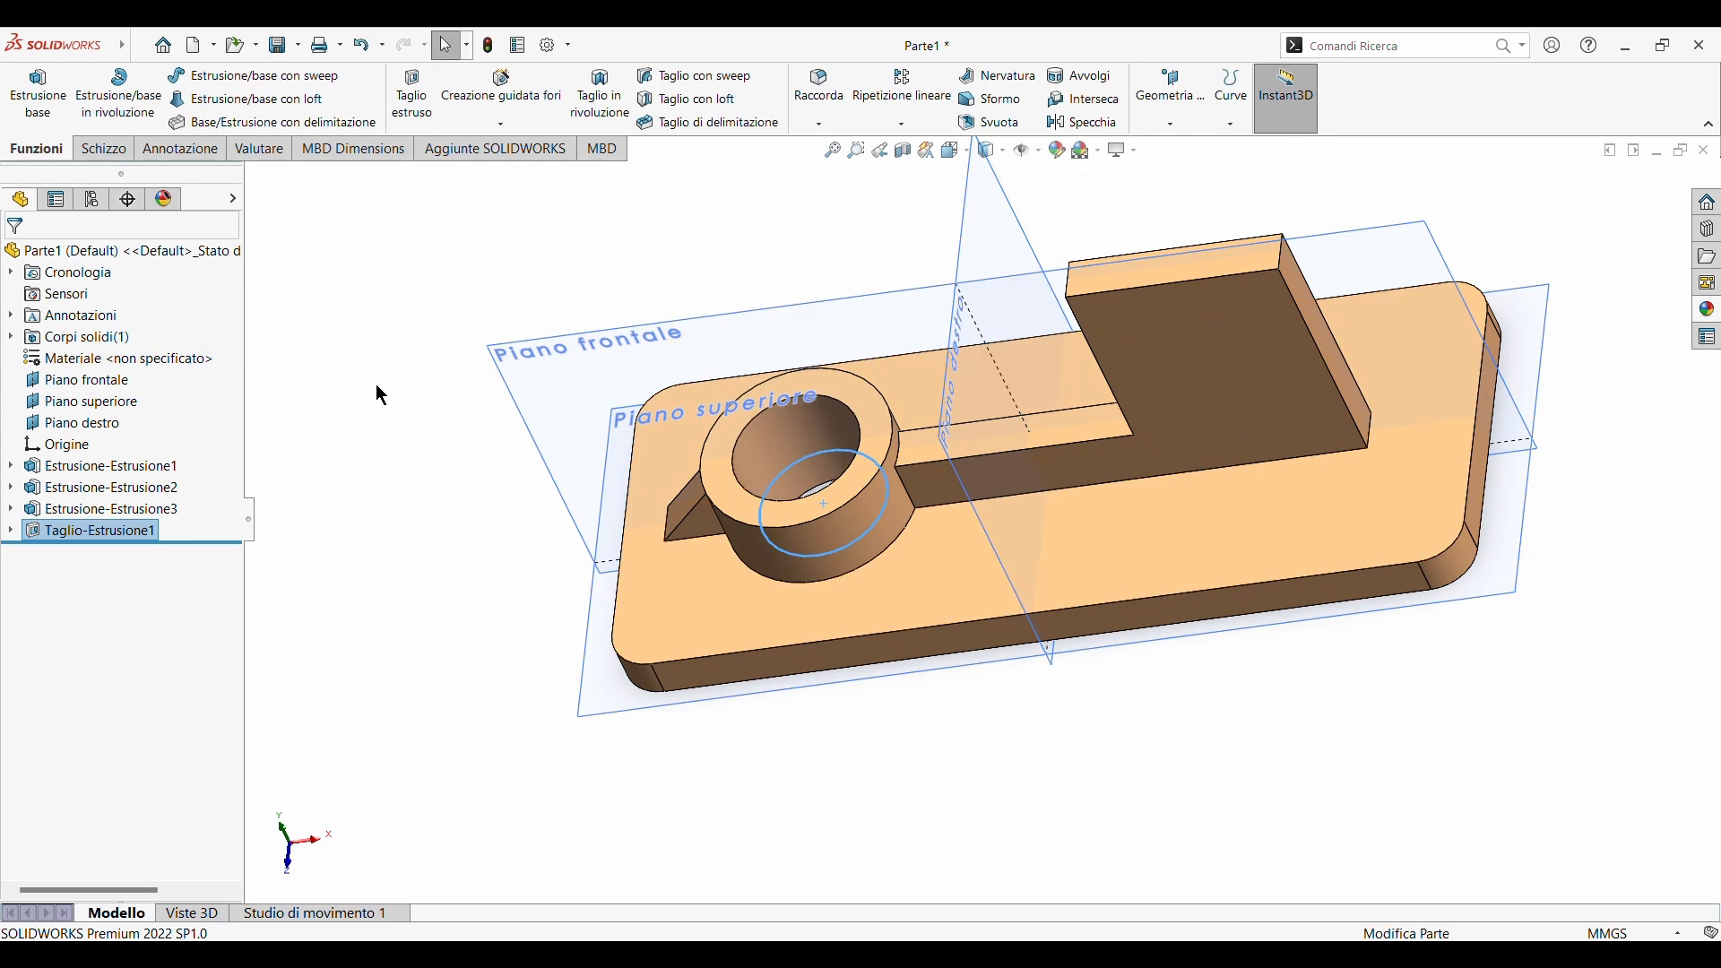
# - Sketch a circle of about 15.9 mm radius on the right plane, centred above the tall block on the vertical axis and passing through its top corner
pyautogui.moveTo(511, 484); pyautogui.dragTo(475, 362, button='middle')
pyautogui.scroll(1, 1061, 405)
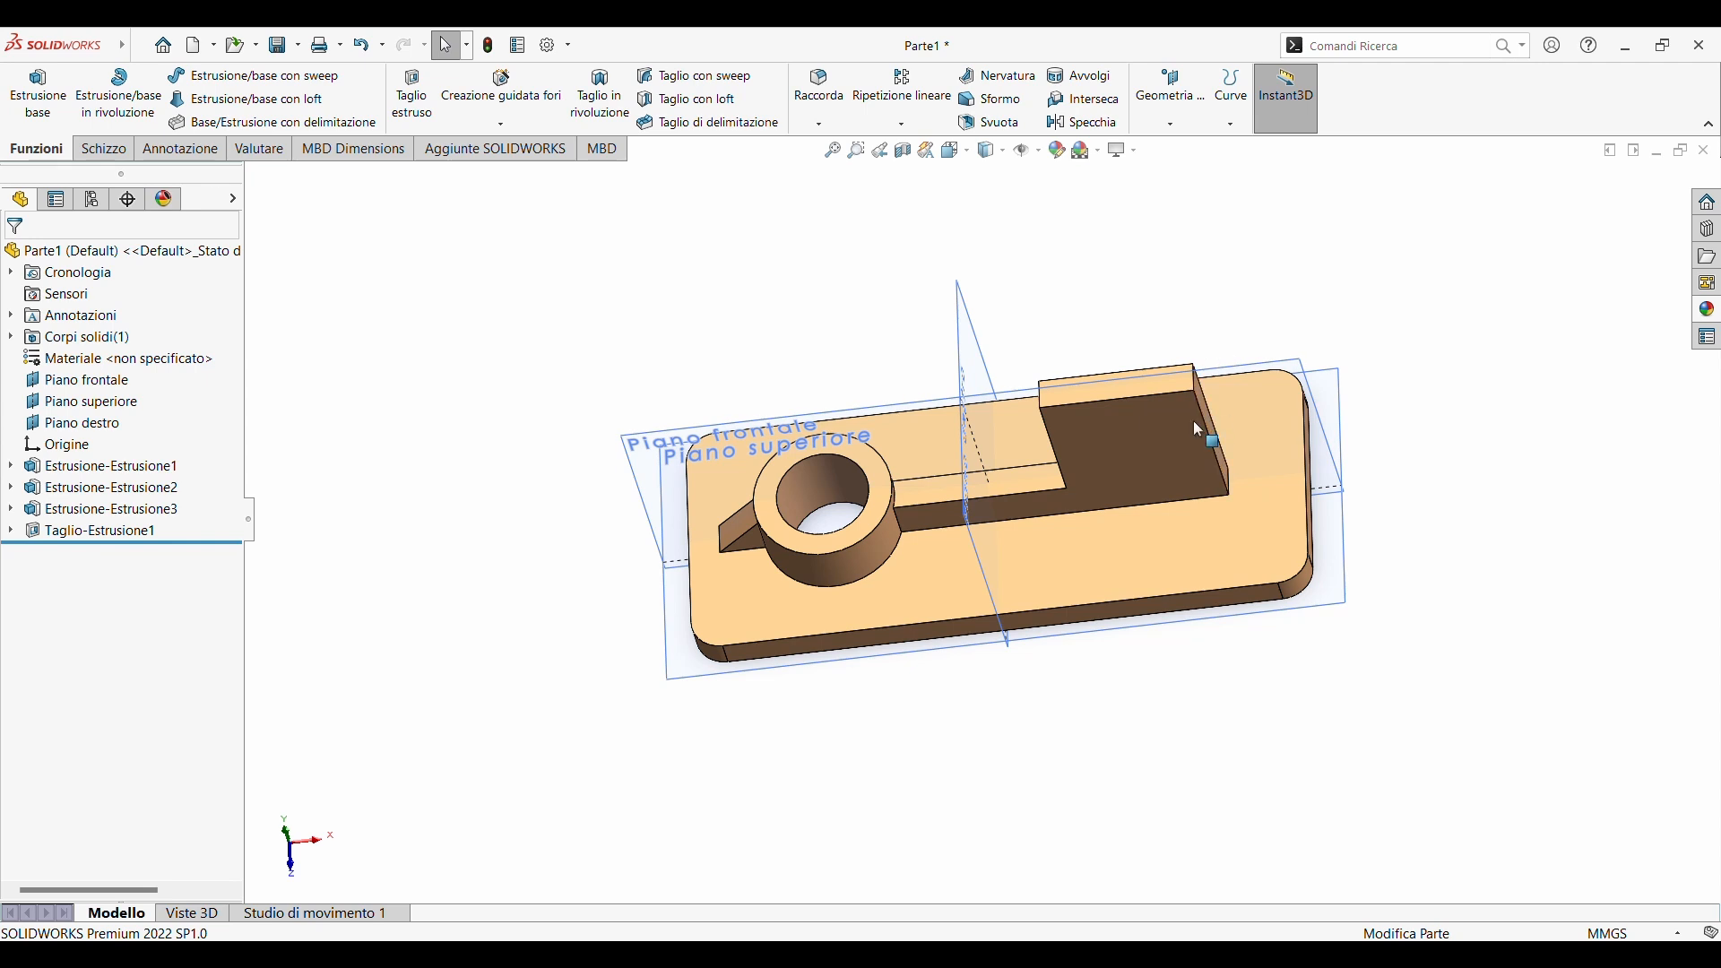
pyautogui.click(978, 371)
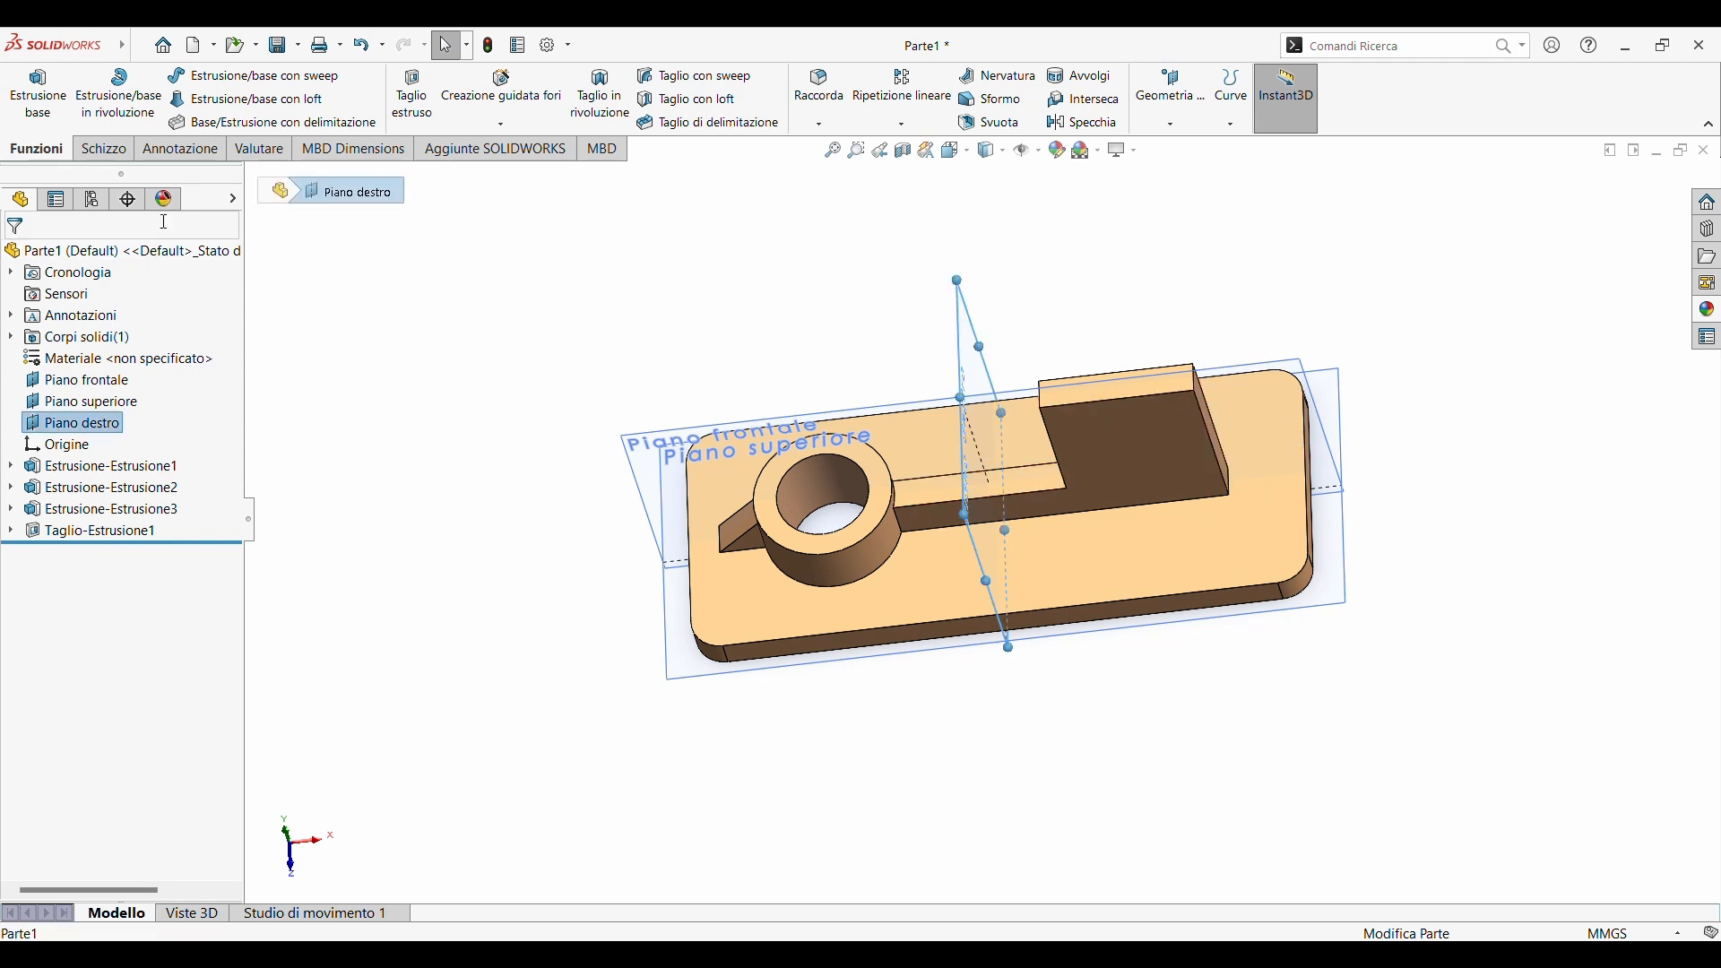
pyautogui.click(103, 149)
pyautogui.click(30, 89)
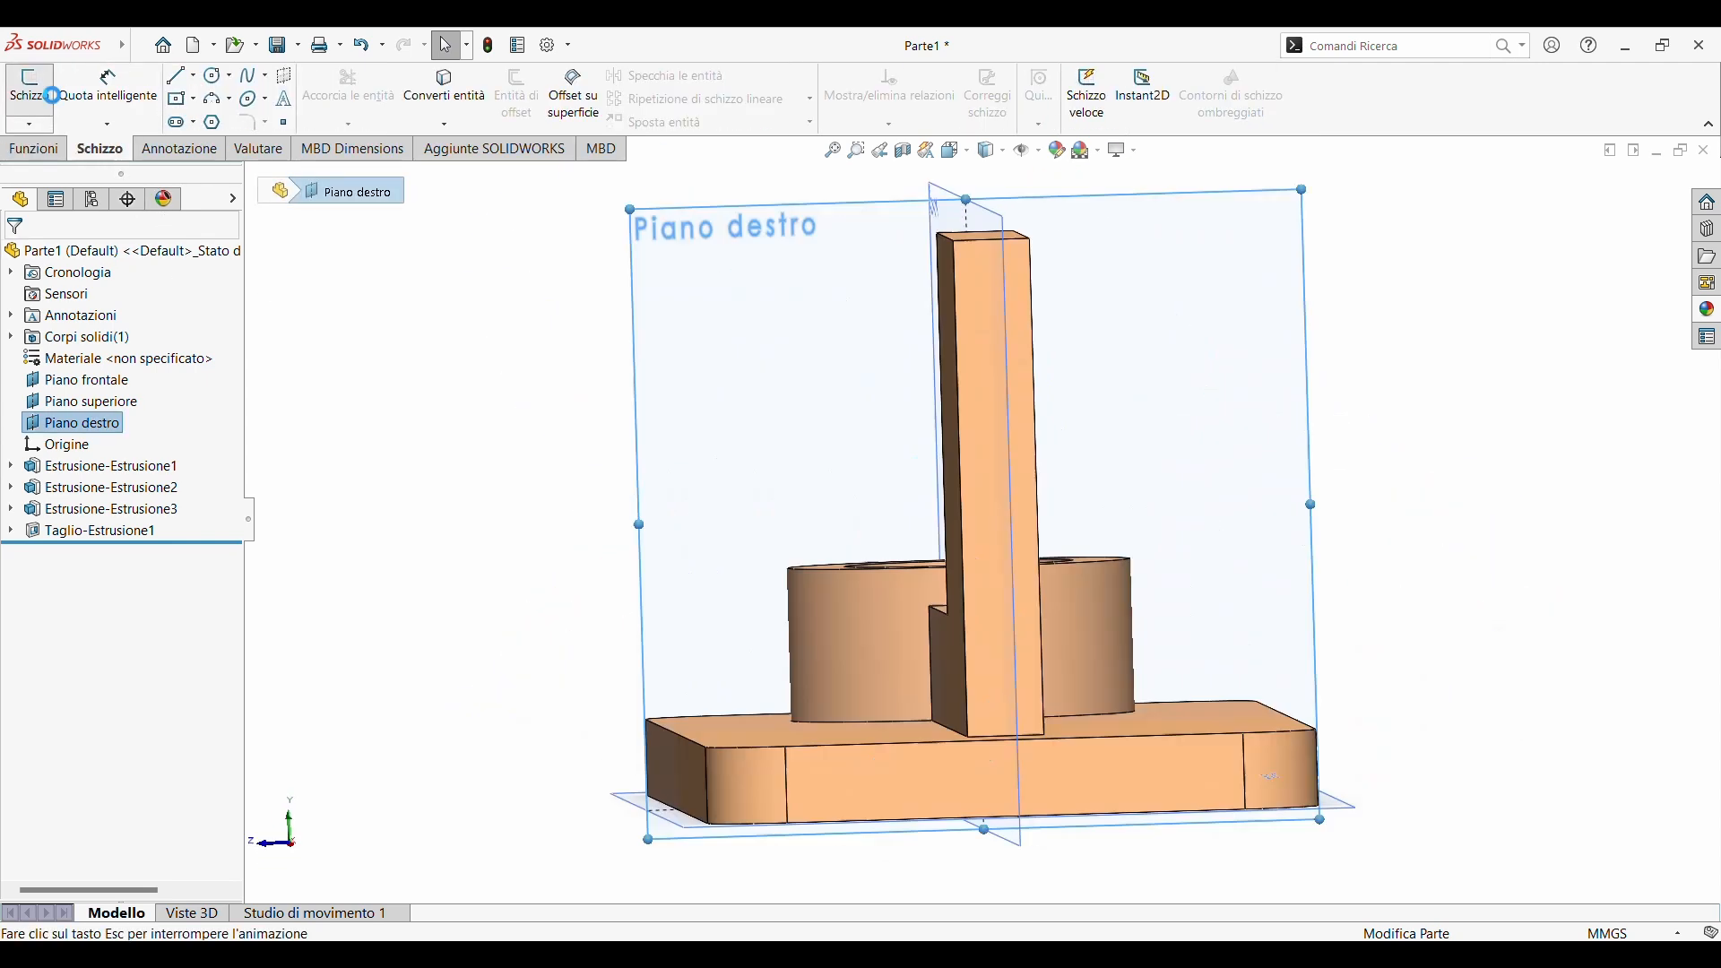
pyautogui.press('f')
pyautogui.click(213, 75)
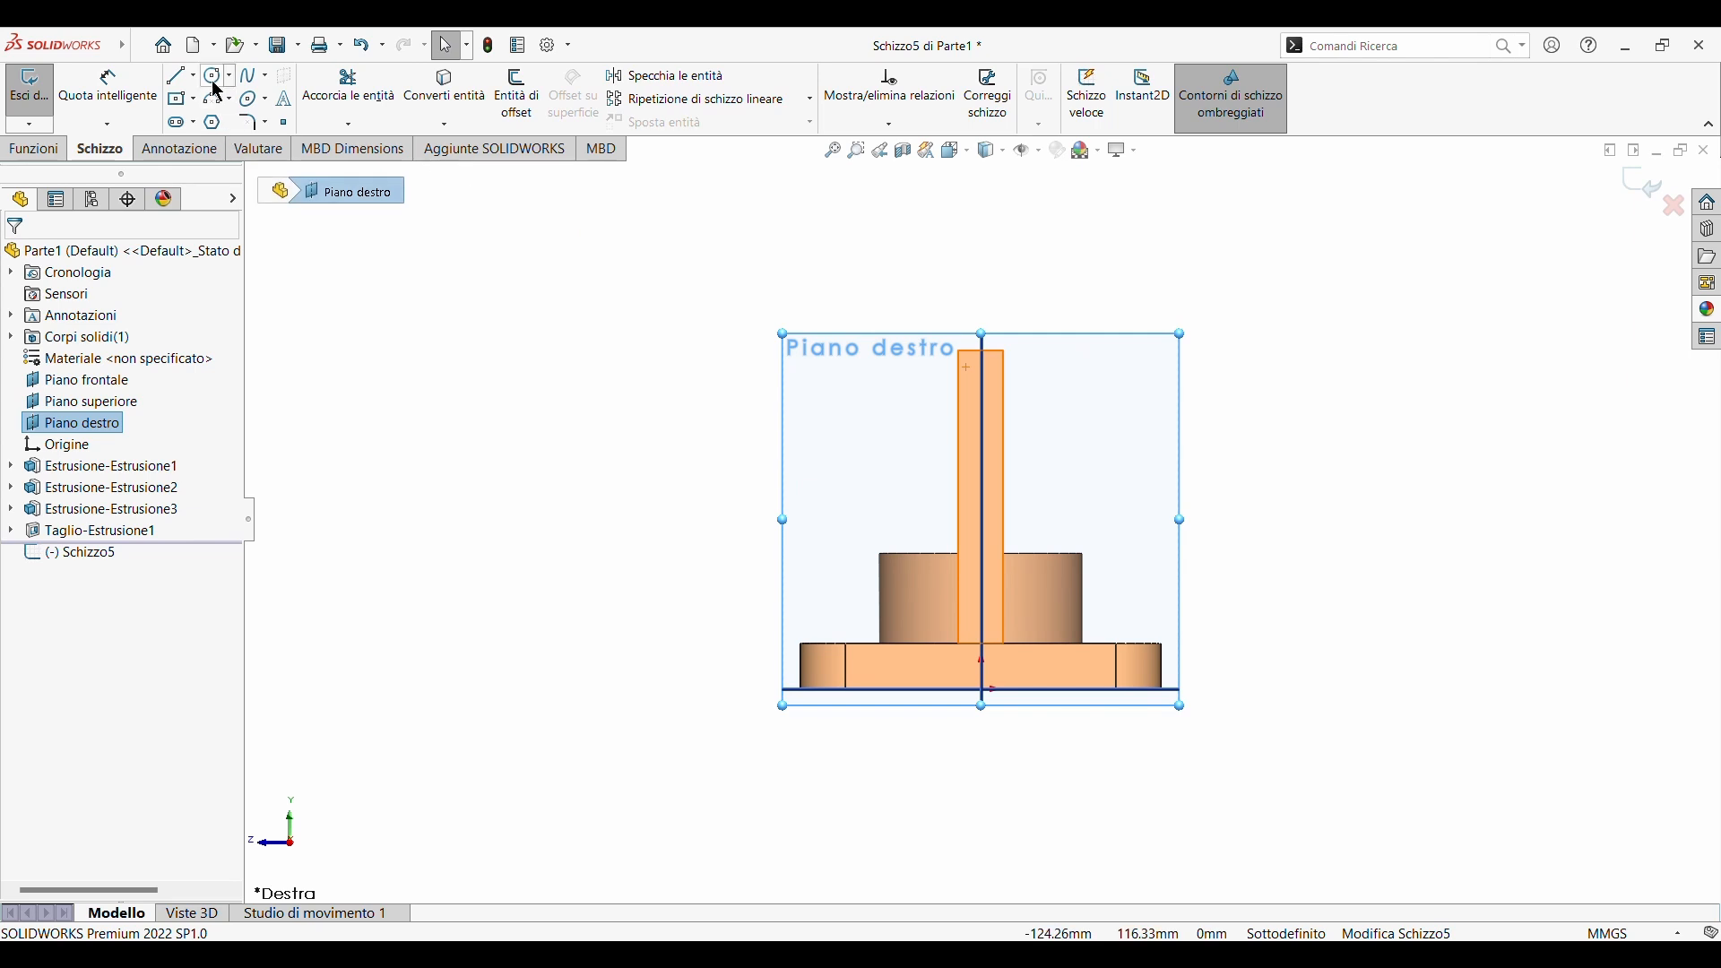
pyautogui.click(981, 282)
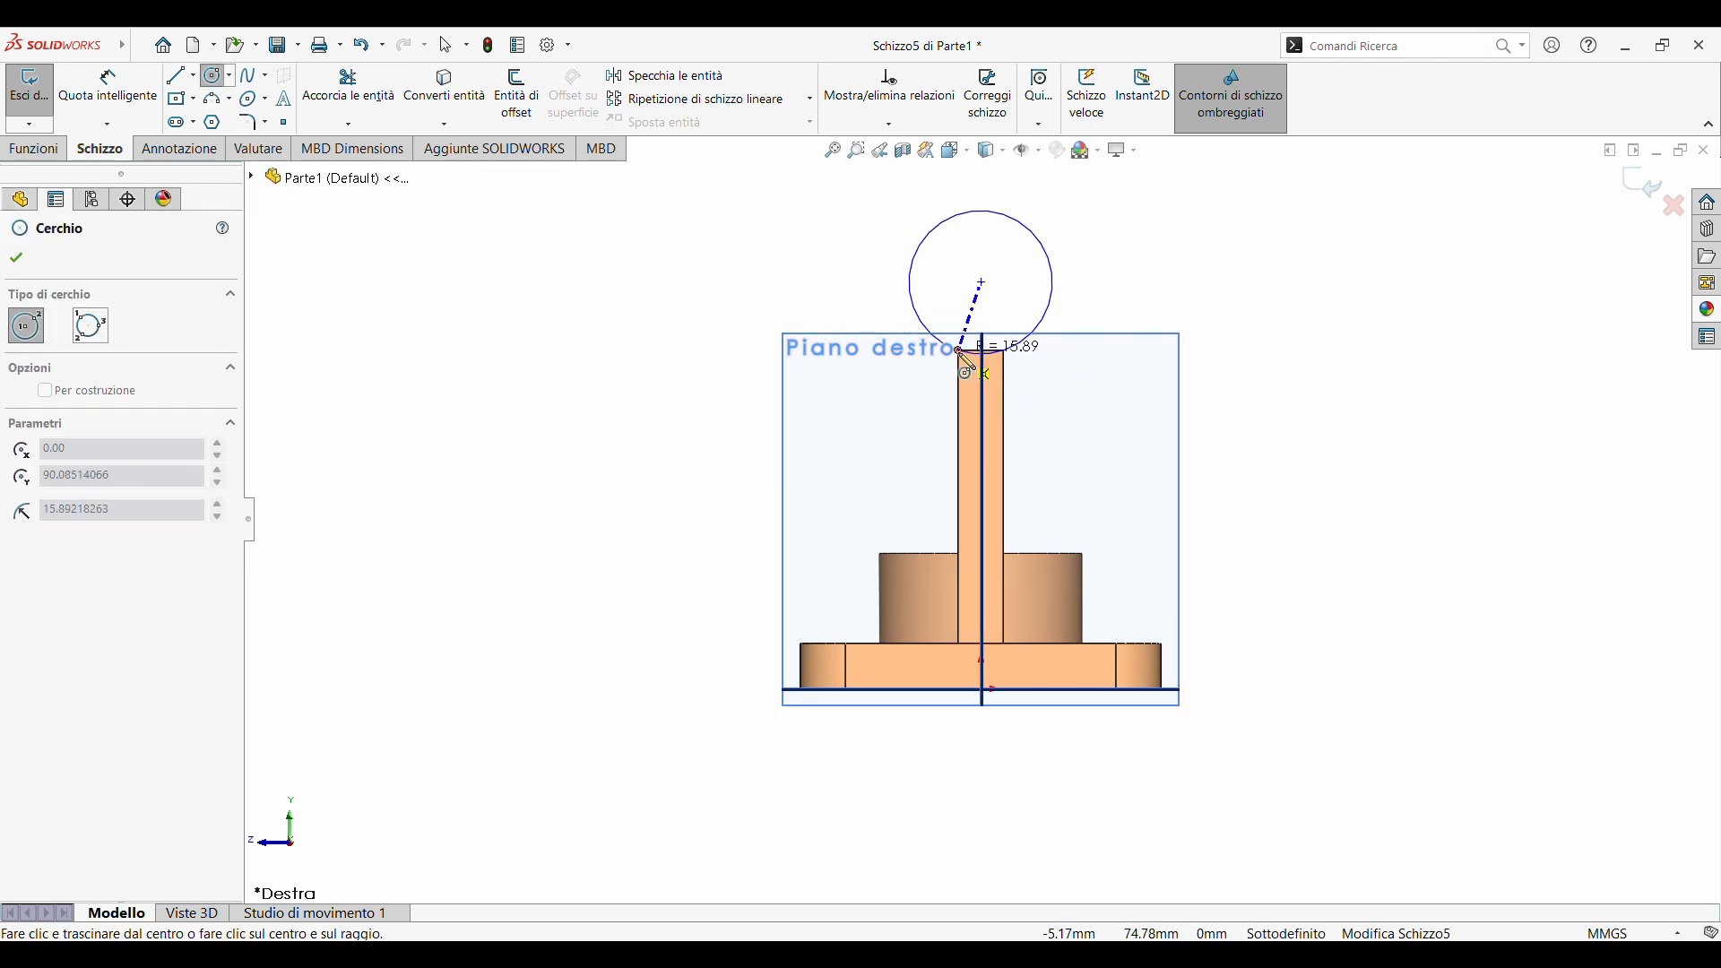
pyautogui.click(960, 351)
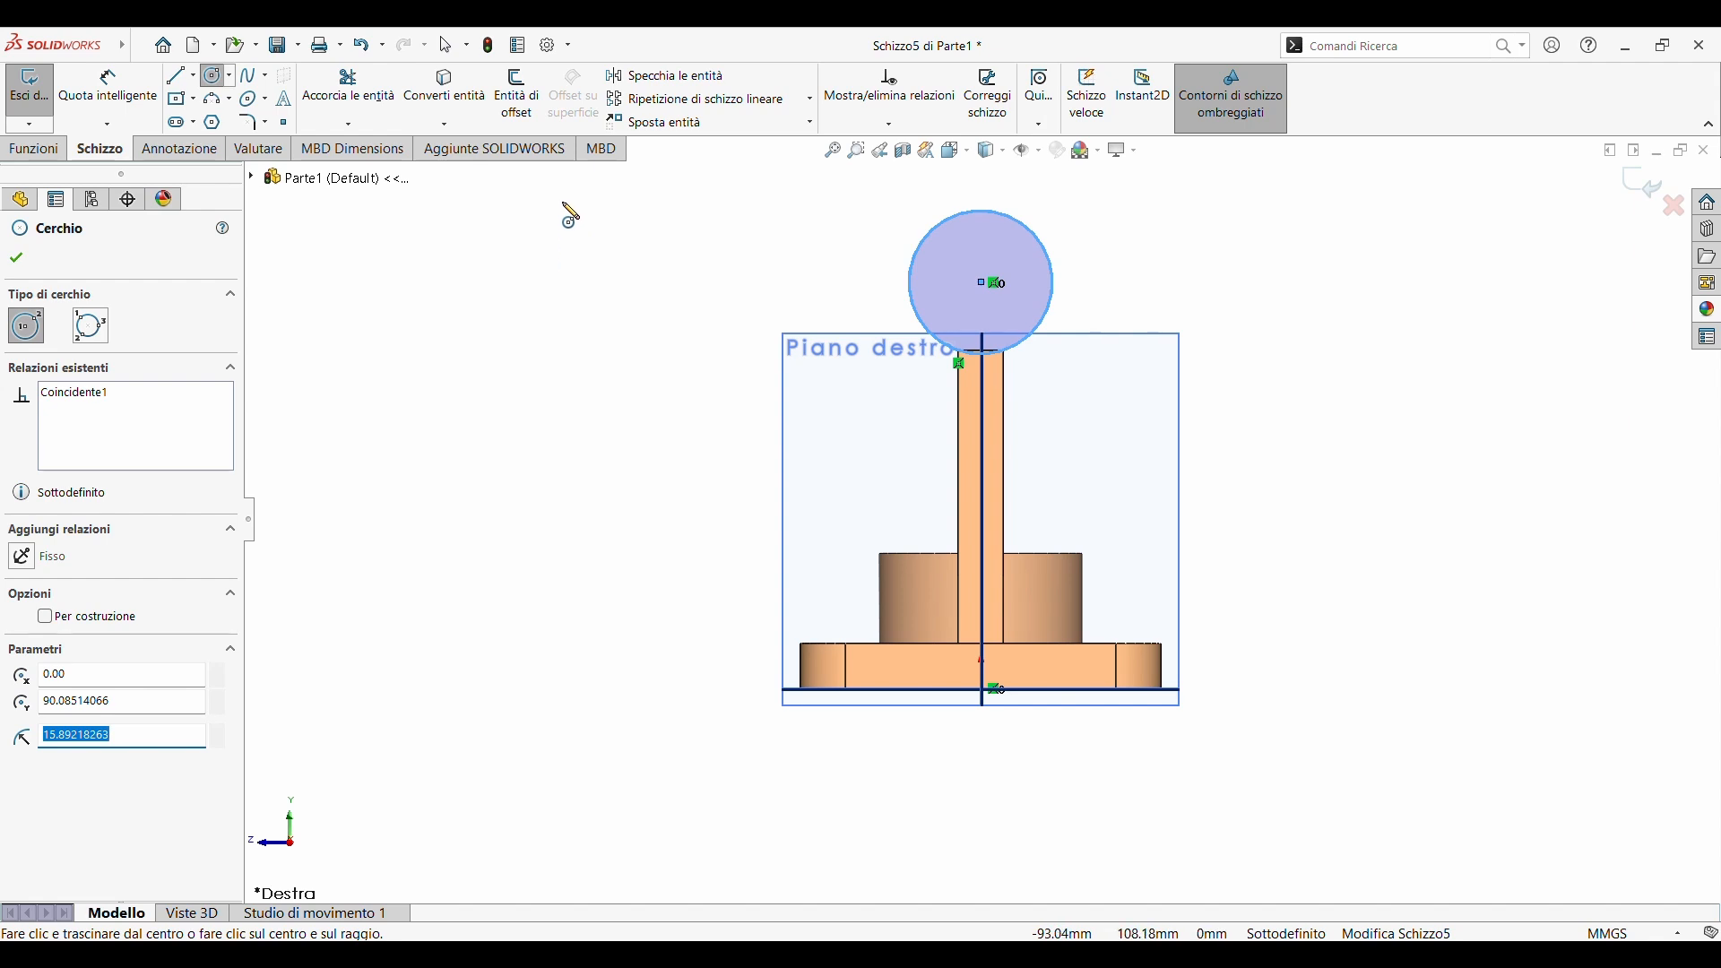
# - Dimension the circle above the tall block with a diameter of 35 mm
pyautogui.click(108, 90)
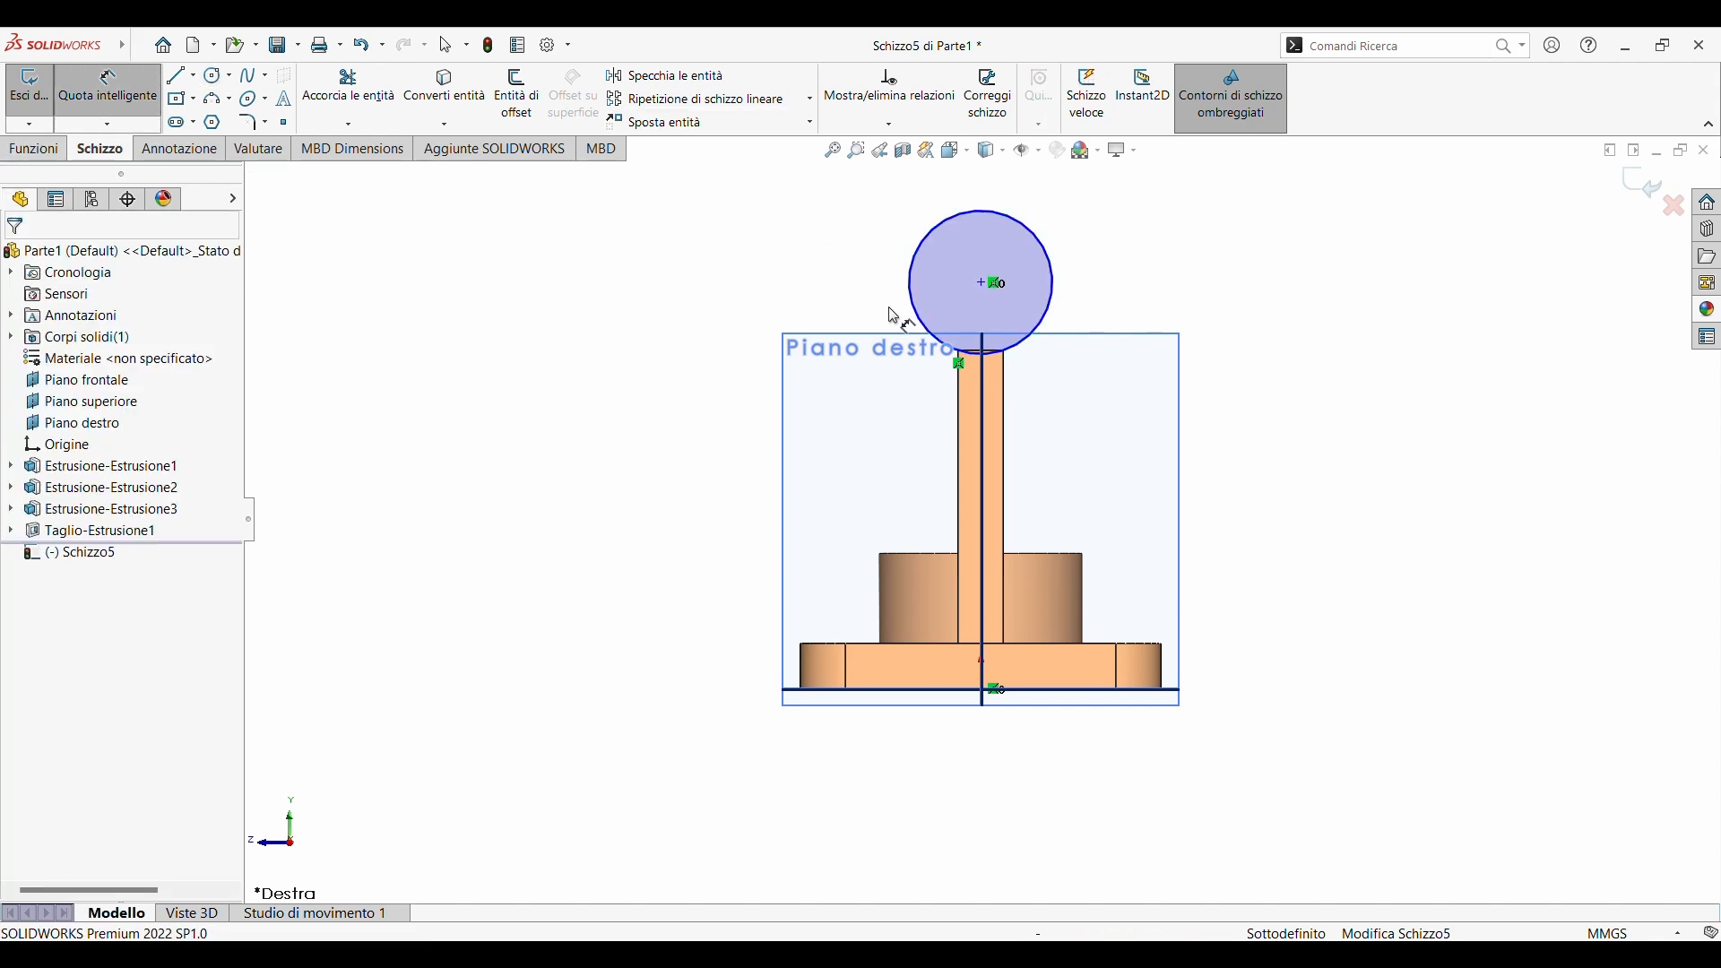
pyautogui.click(923, 322)
pyautogui.click(525, 341)
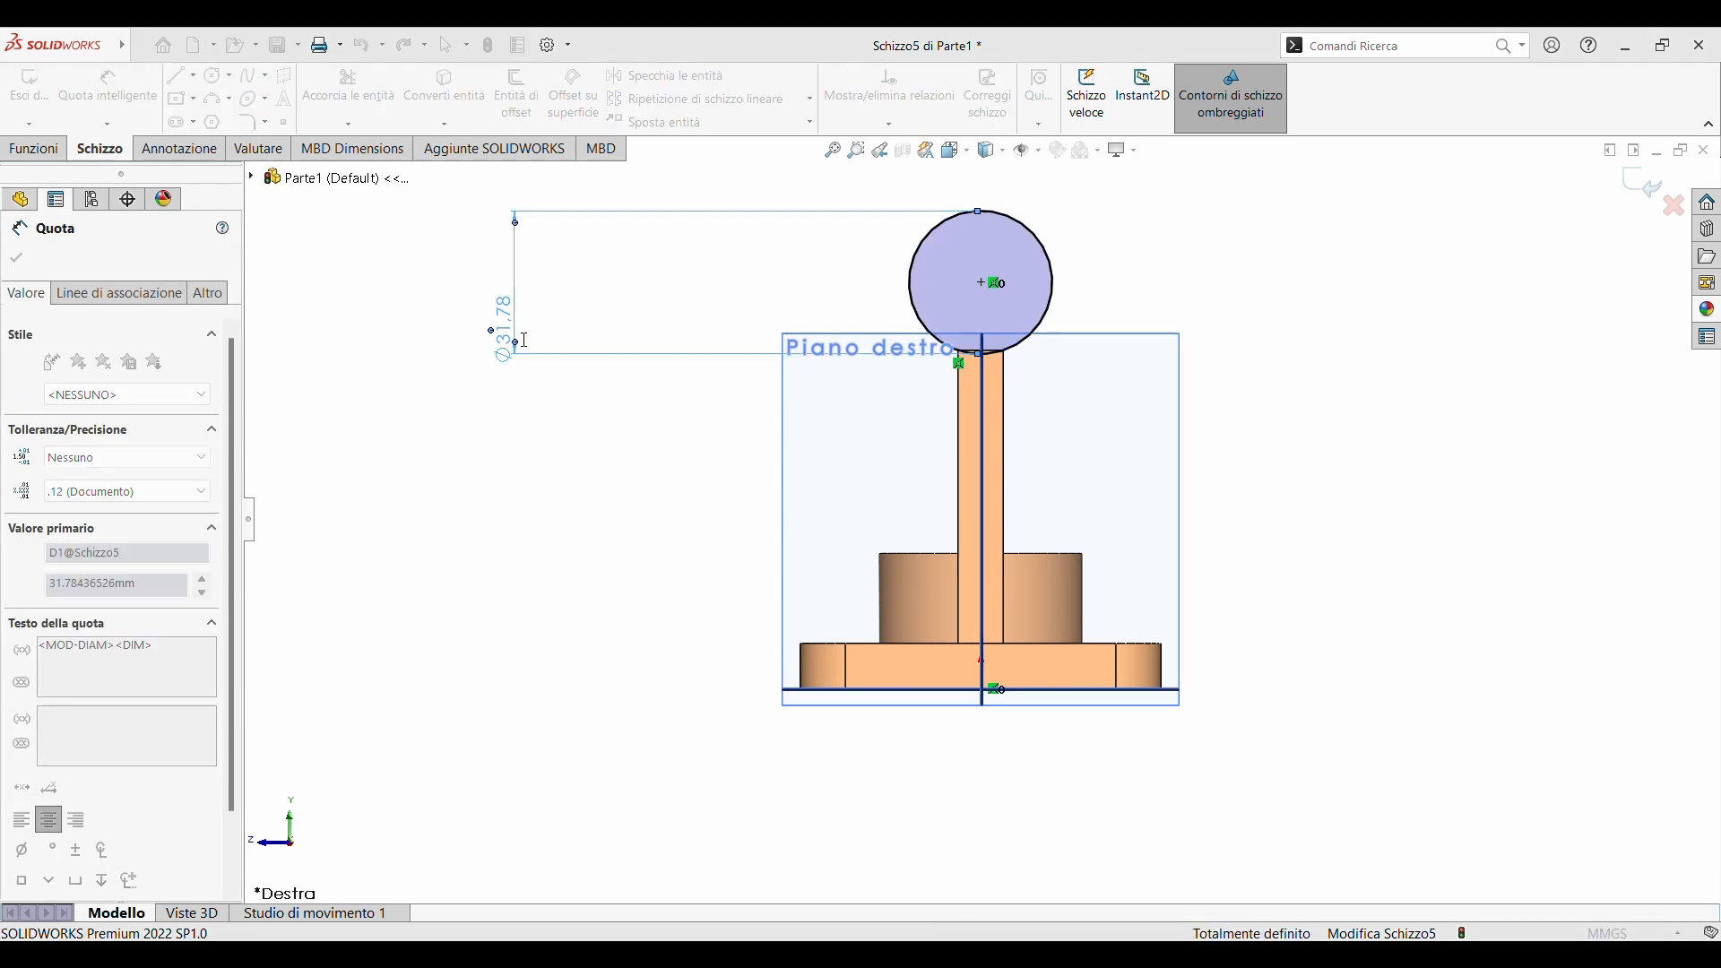
pyautogui.write('35')
pyautogui.press('Return')
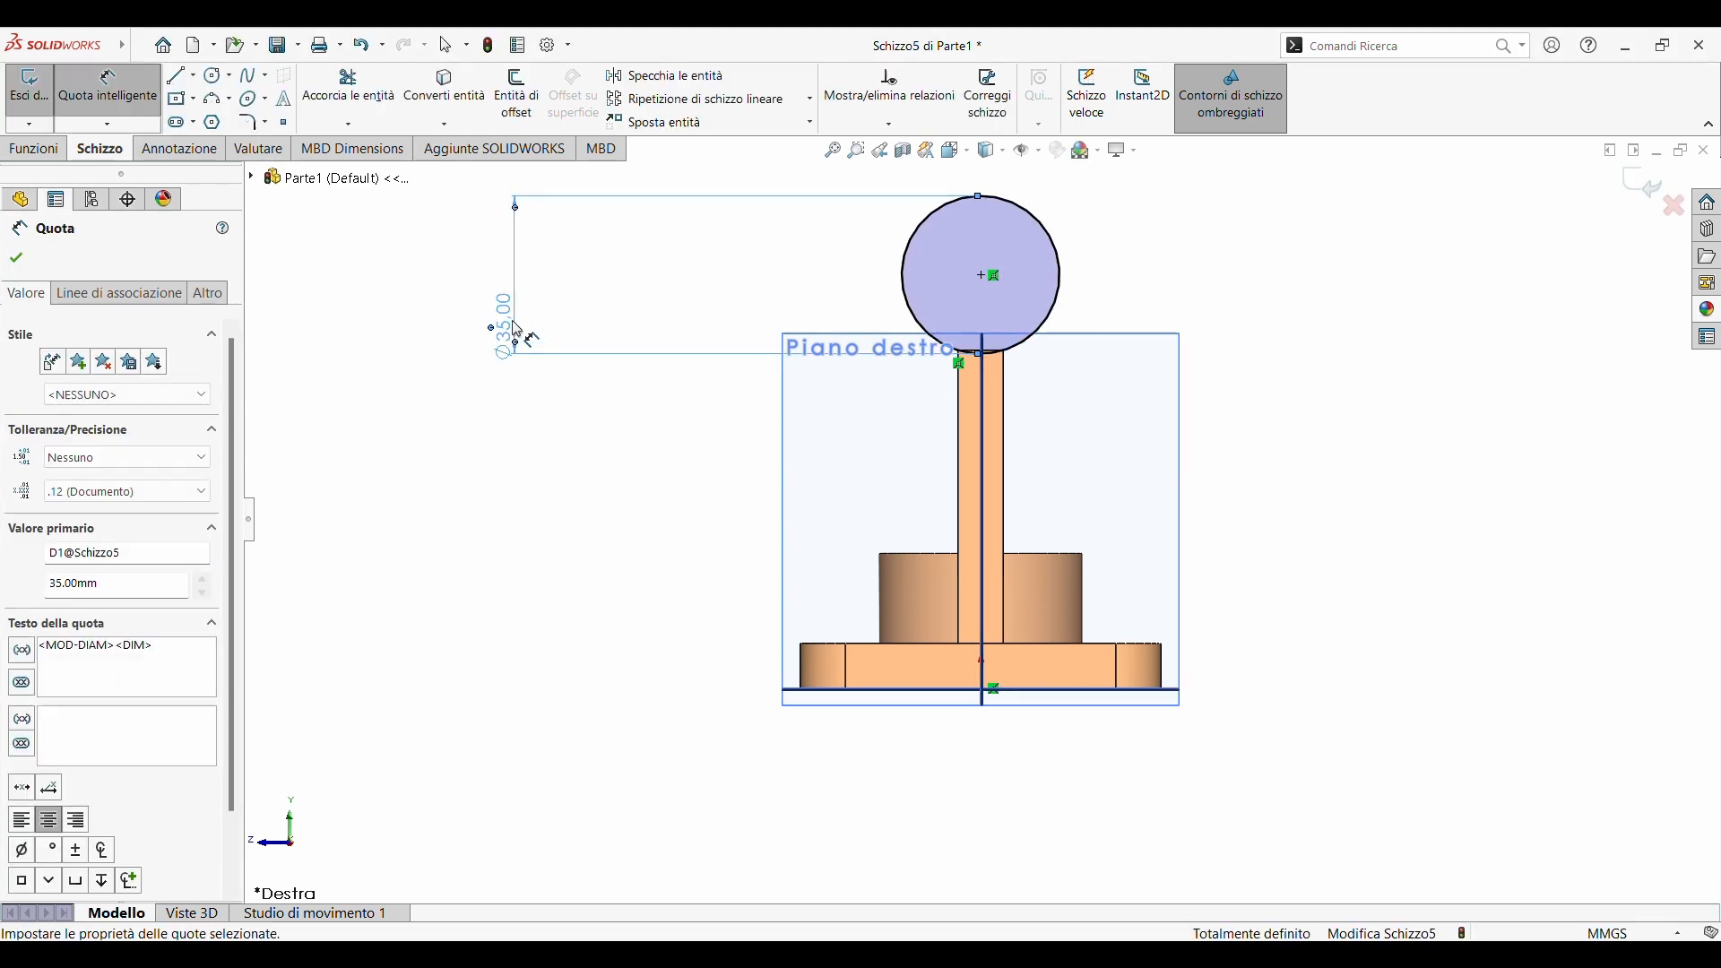
# - Draw a second circle concentric inside the 35 mm circle and set its radius to 10 mm
pyautogui.scroll(-3, 1165, 470)
pyautogui.scroll(4, 1145, 465)
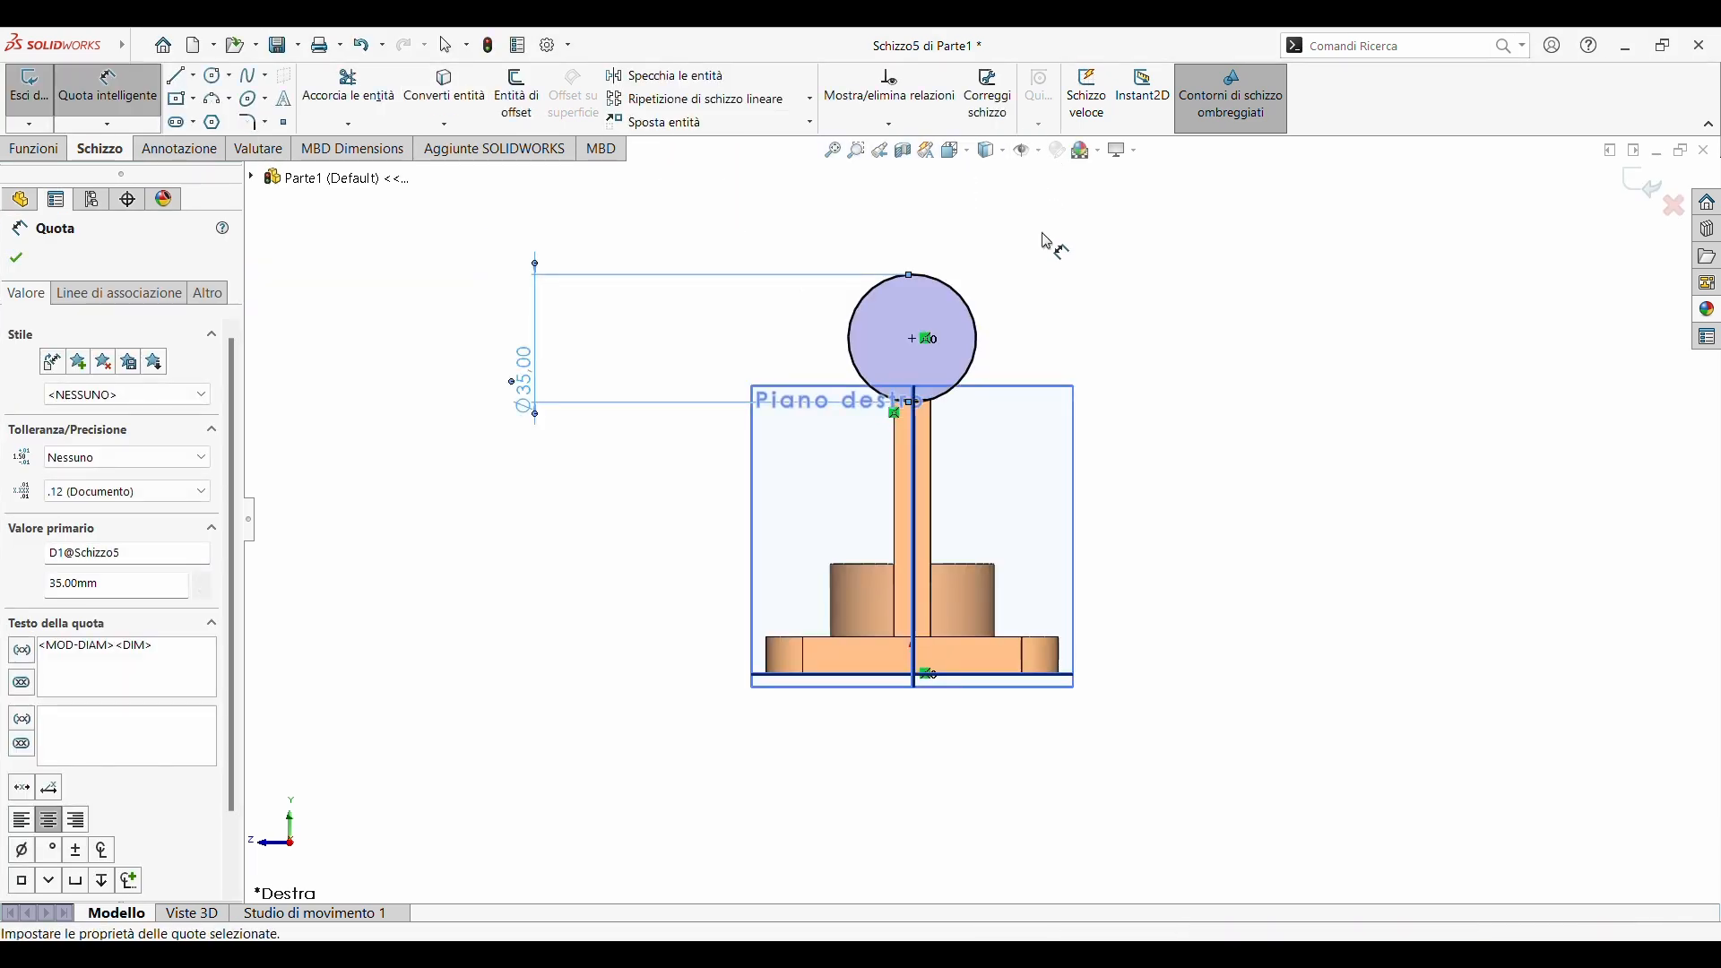
pyautogui.scroll(-2, 1048, 245)
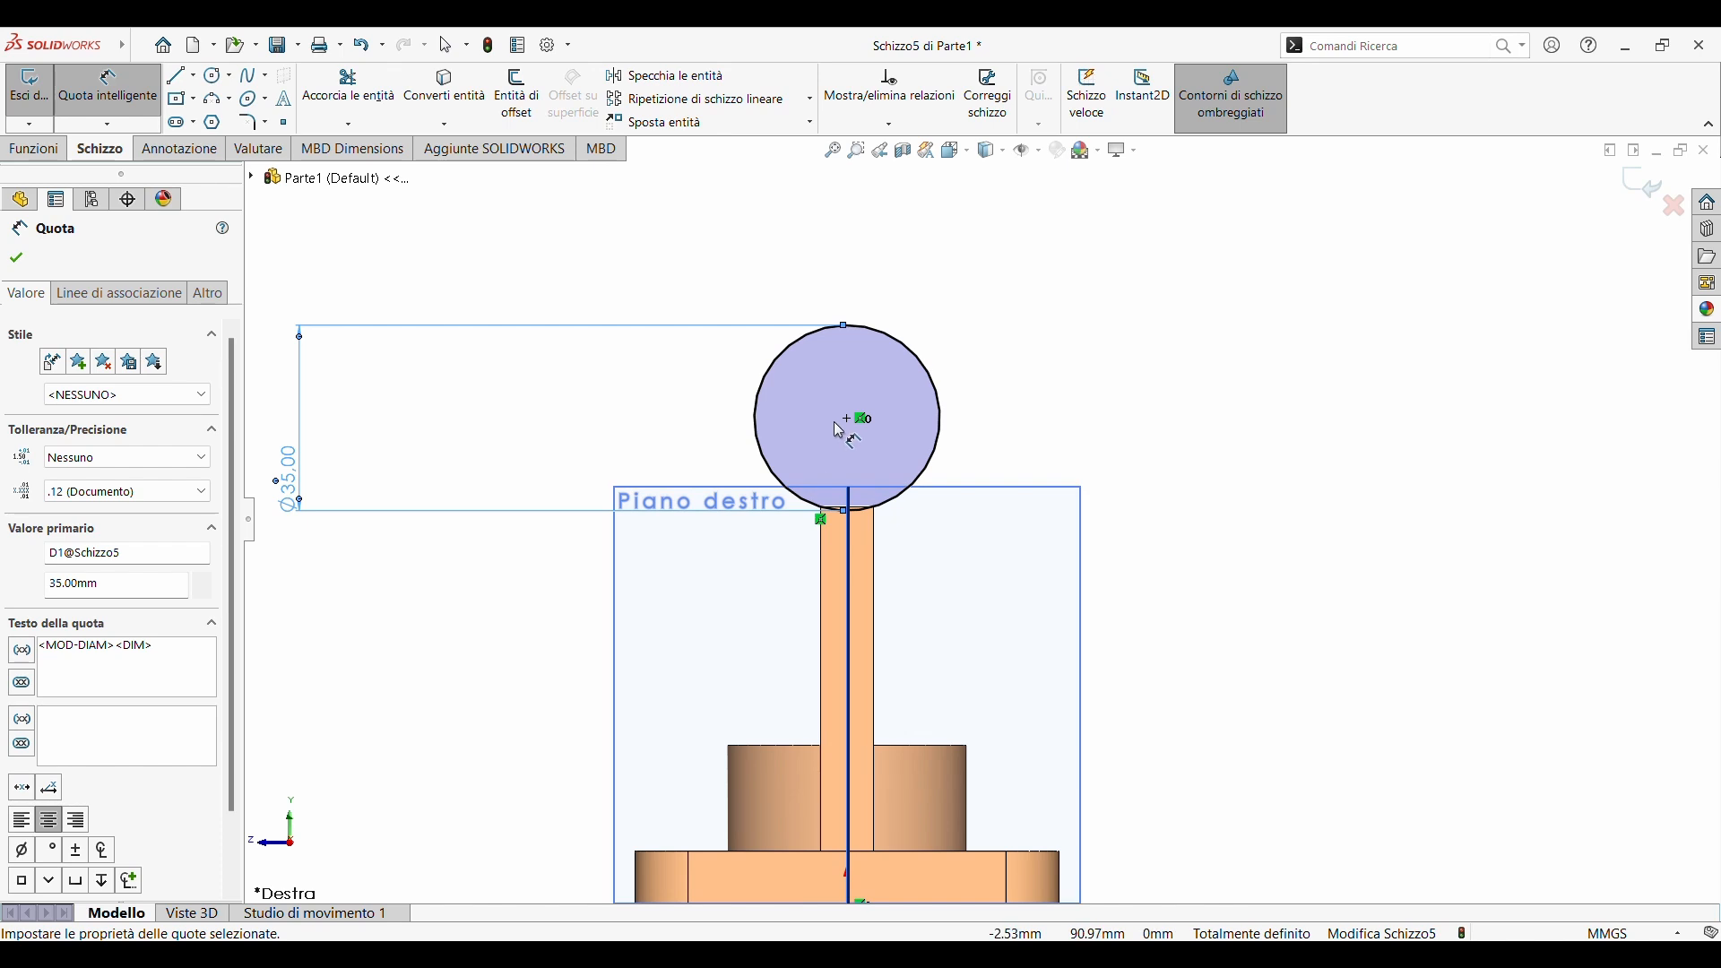
pyautogui.click(213, 75)
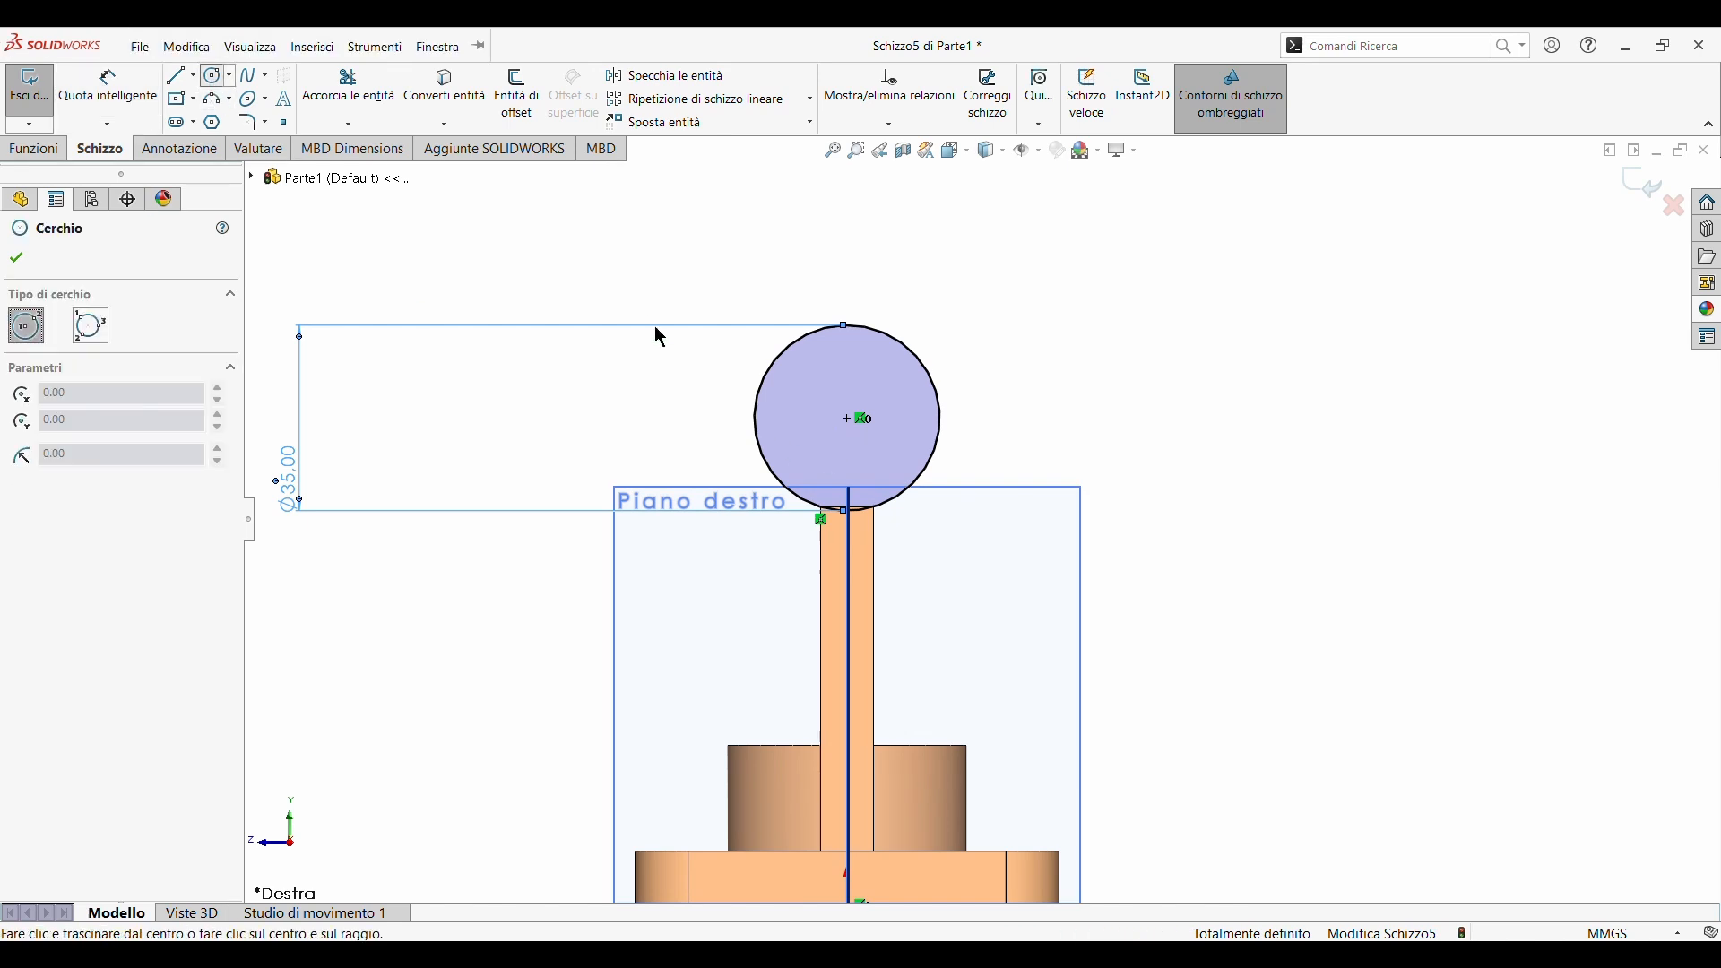
pyautogui.click(847, 418)
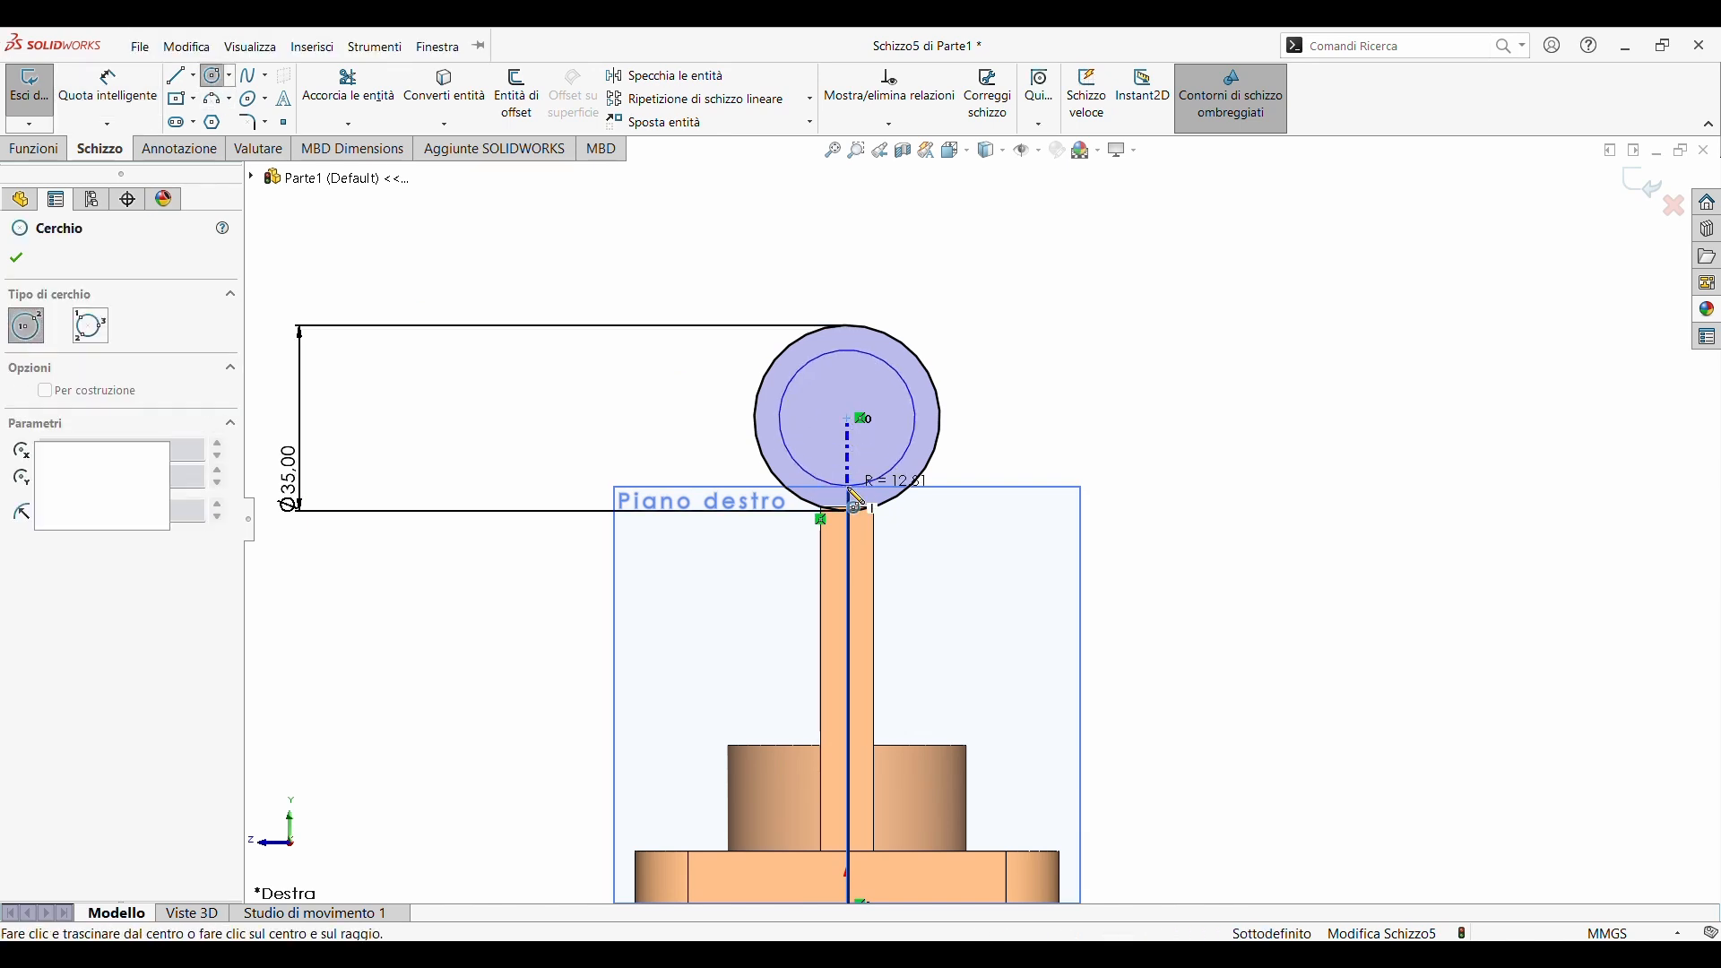
pyautogui.click(848, 488)
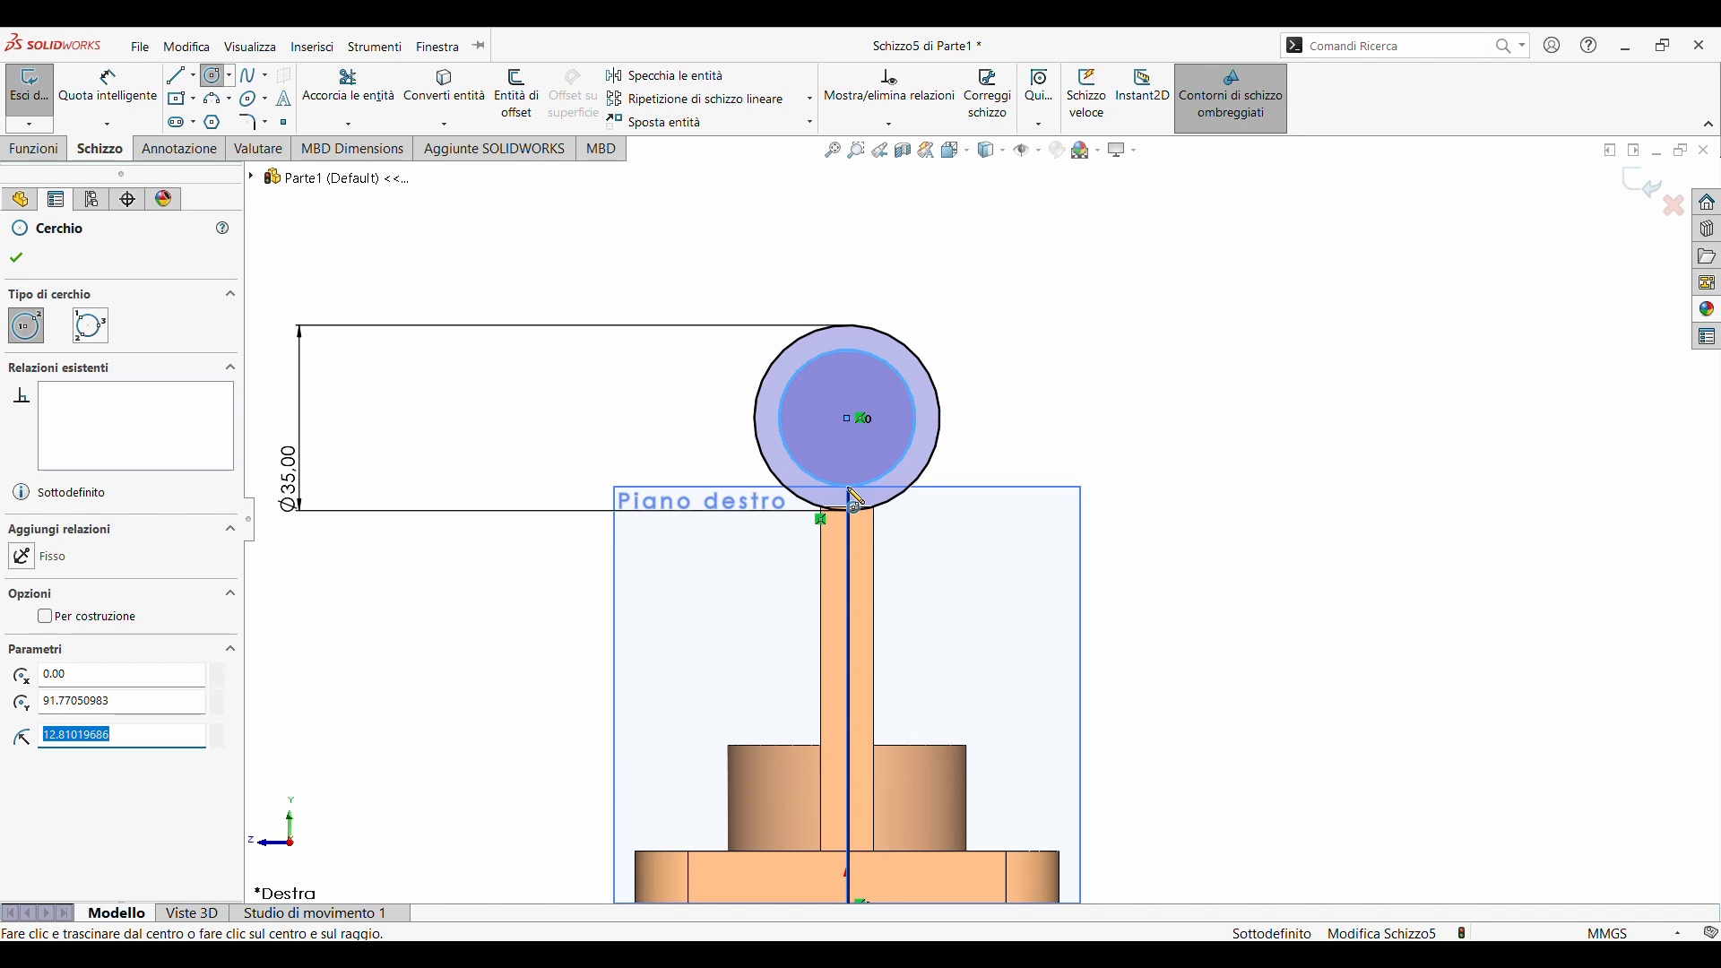
pyautogui.write('15')
pyautogui.press('Return')
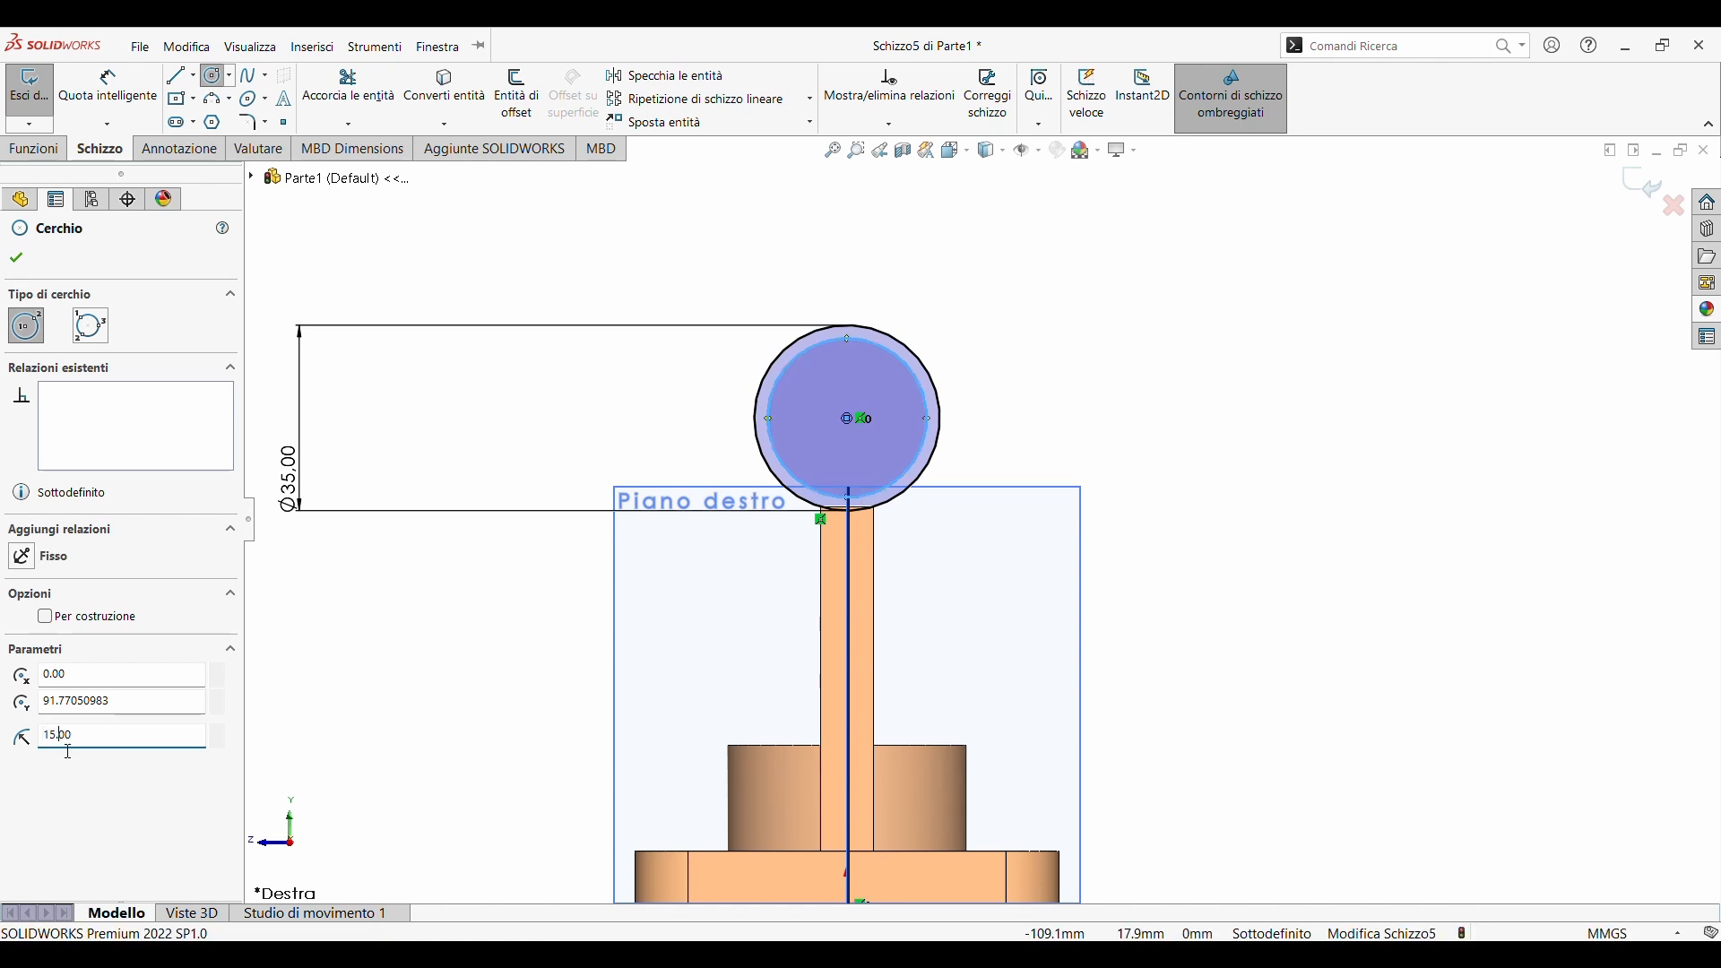
pyautogui.press('Return')
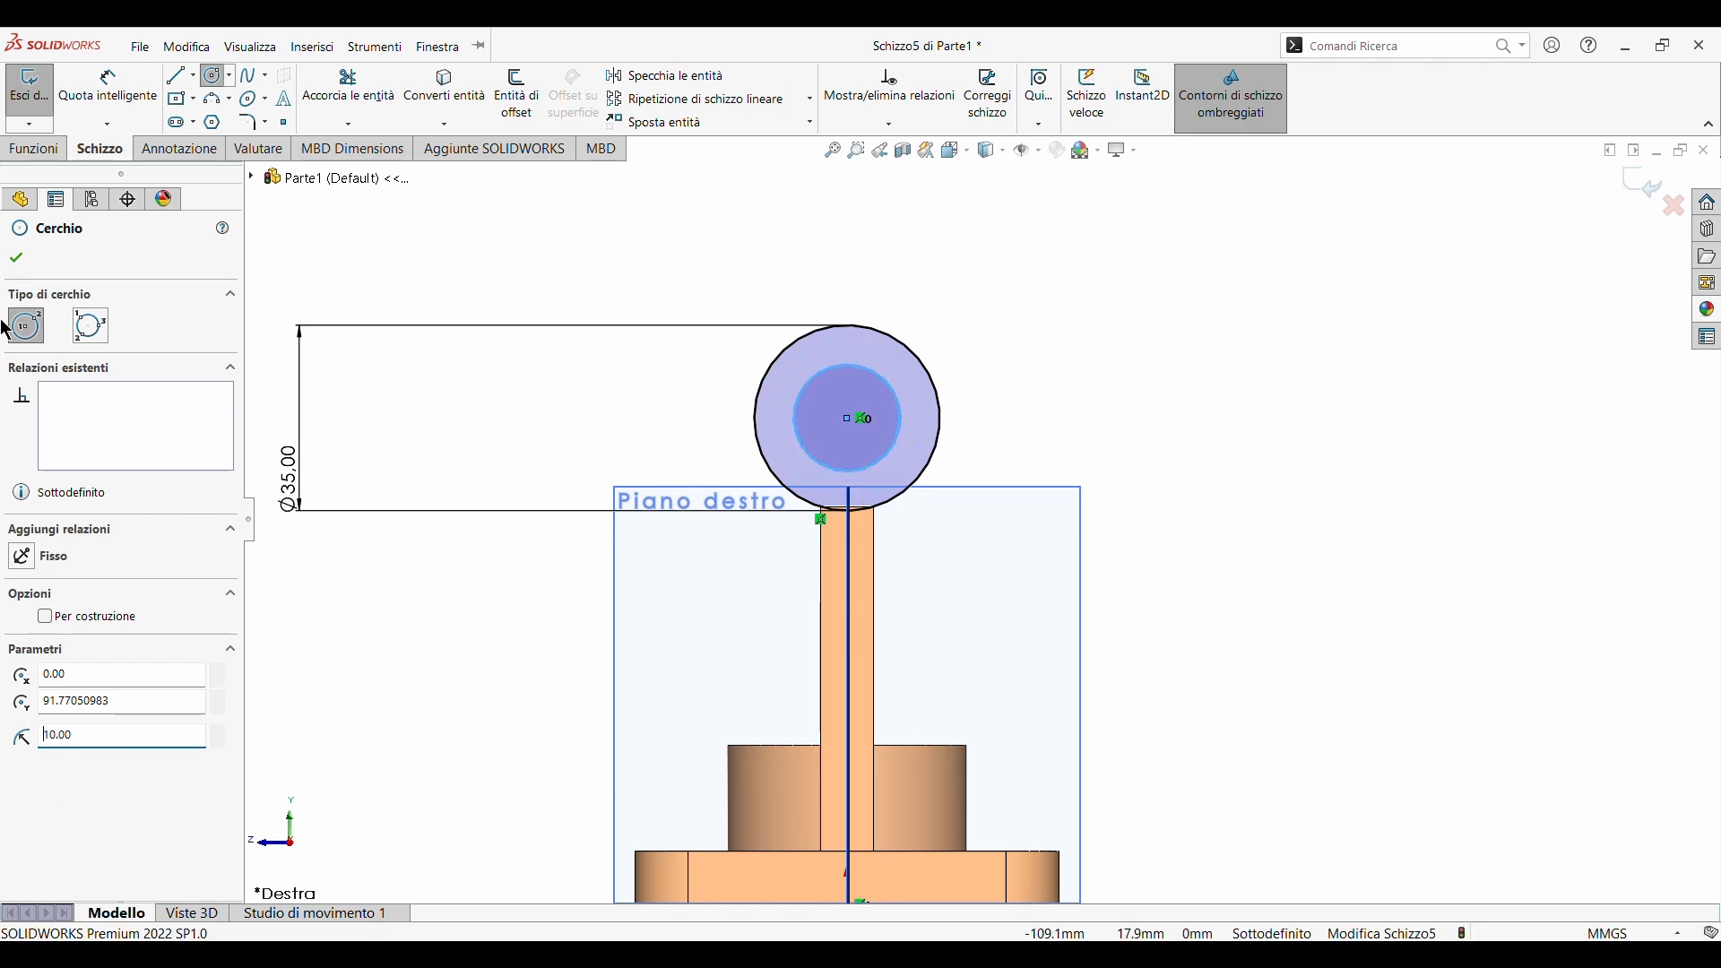
pyautogui.click(17, 258)
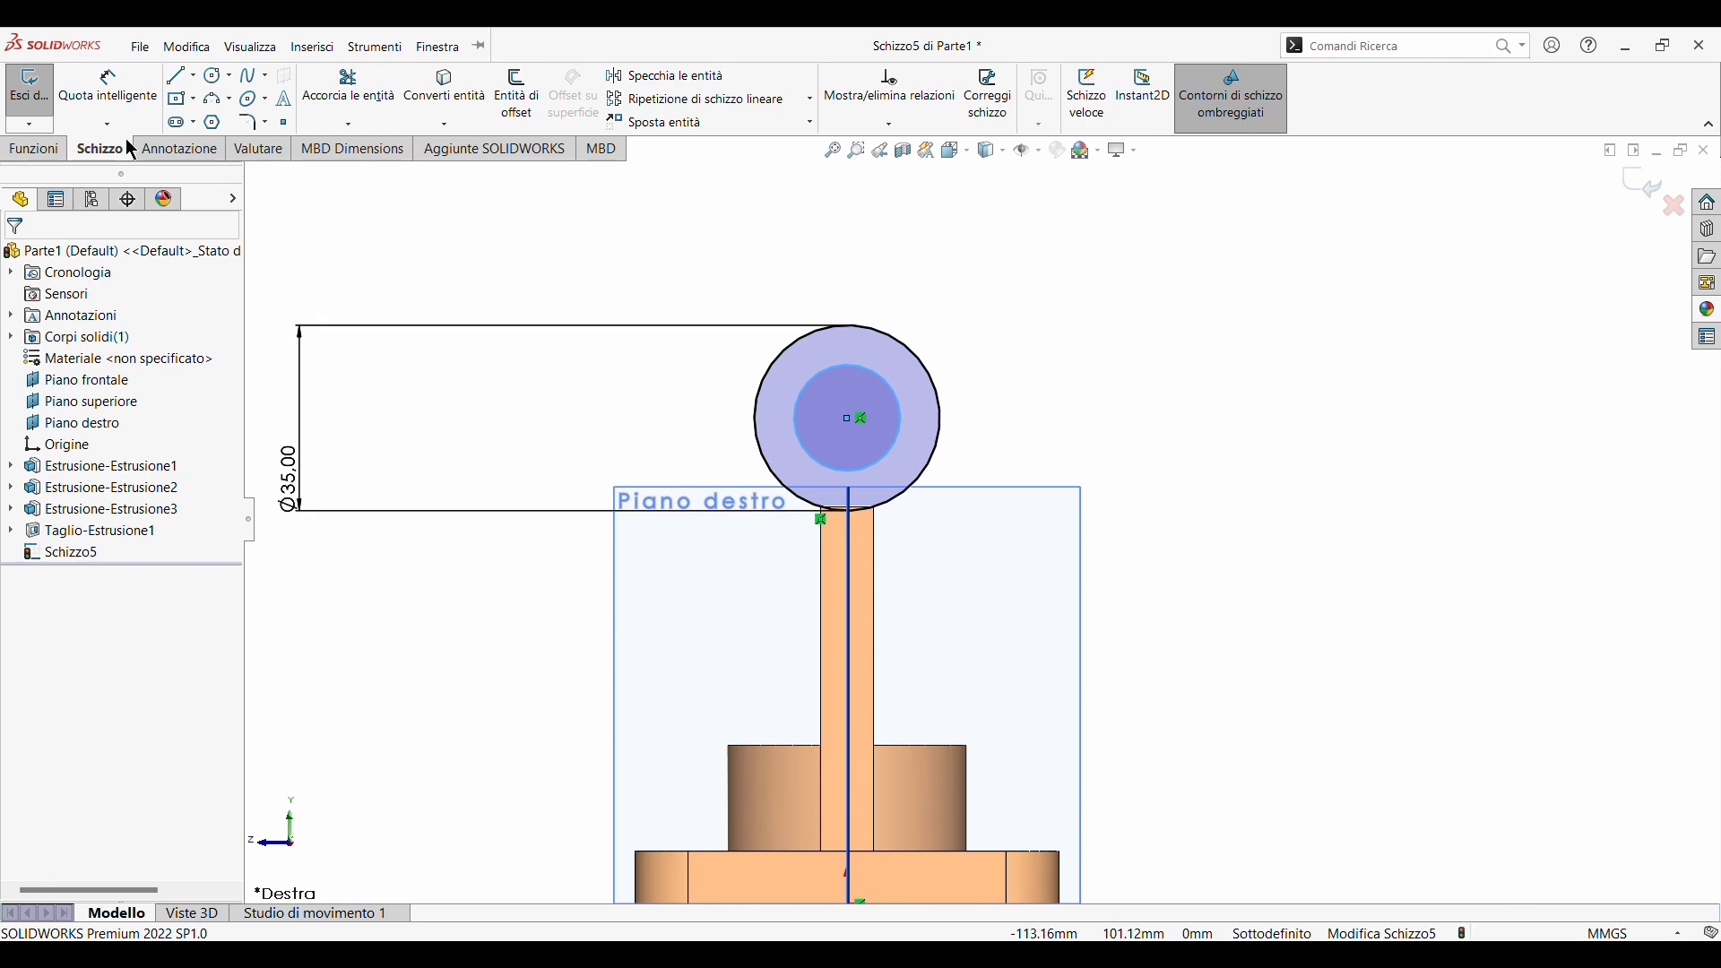
# - Start a boss extrusion of the circle sketch, beginning at the tall block's vertical face towards the ring boss
pyautogui.click(34, 148)
pyautogui.moveTo(663, 744); pyautogui.dragTo(766, 600, button='middle')
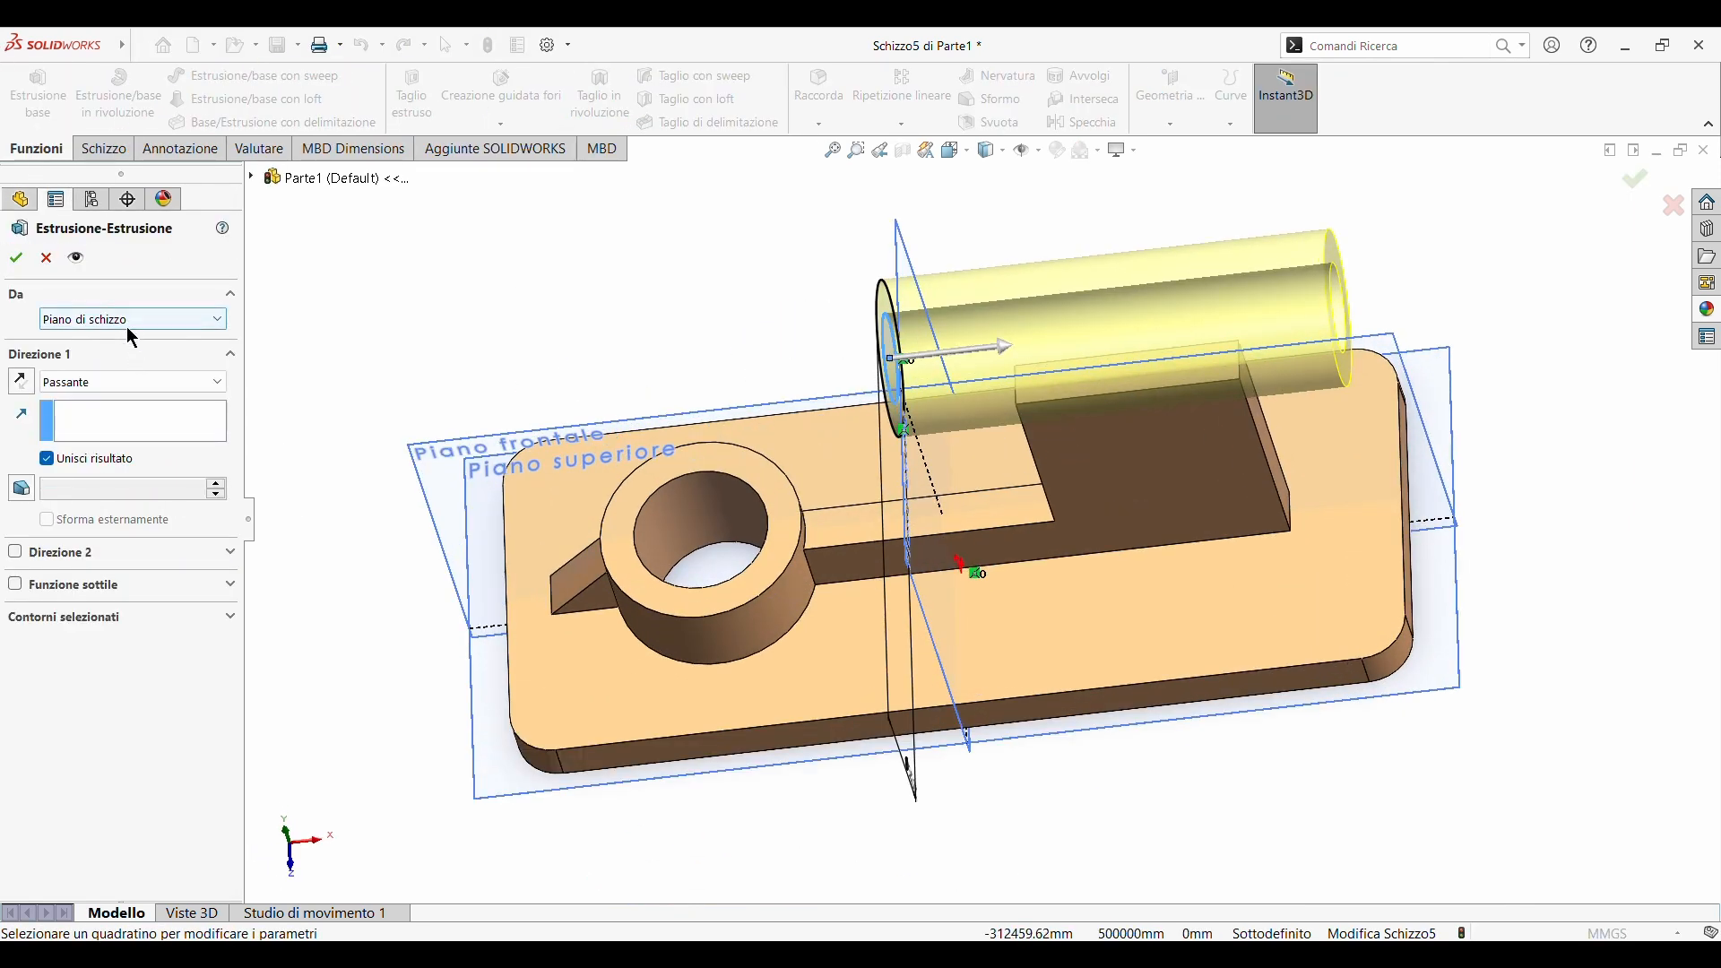
pyautogui.click(121, 296)
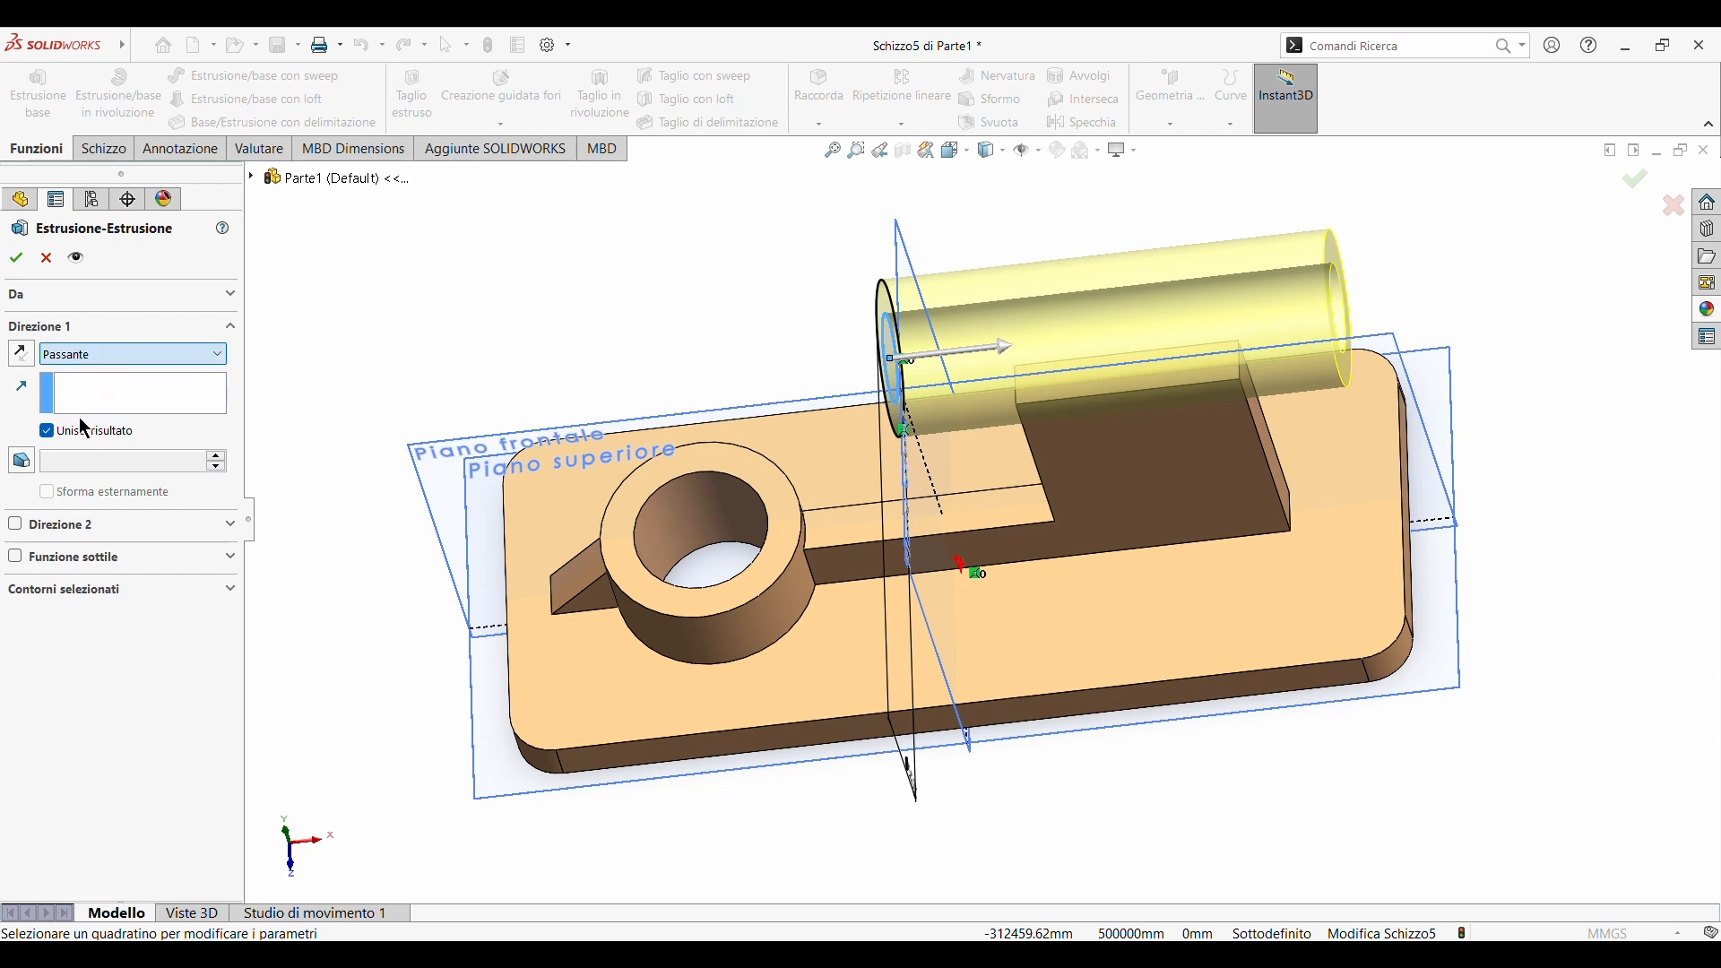
pyautogui.click(56, 301)
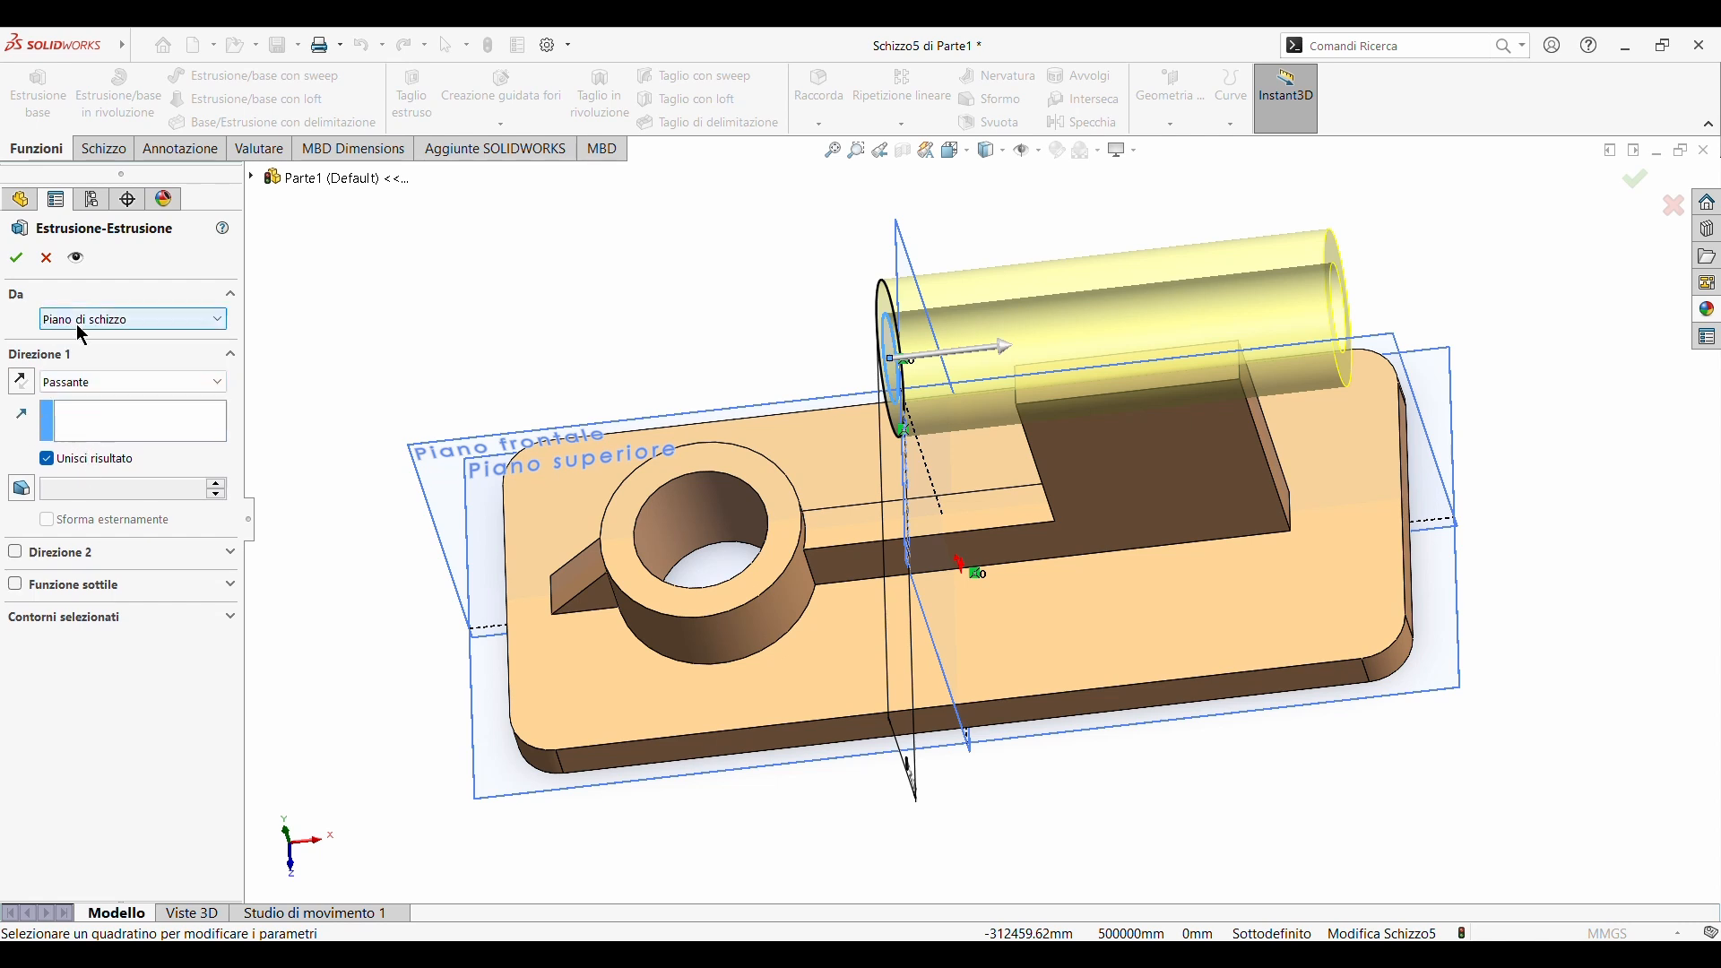
pyautogui.click(77, 320)
pyautogui.click(83, 342)
pyautogui.moveTo(1277, 502); pyautogui.dragTo(1212, 482, button='middle')
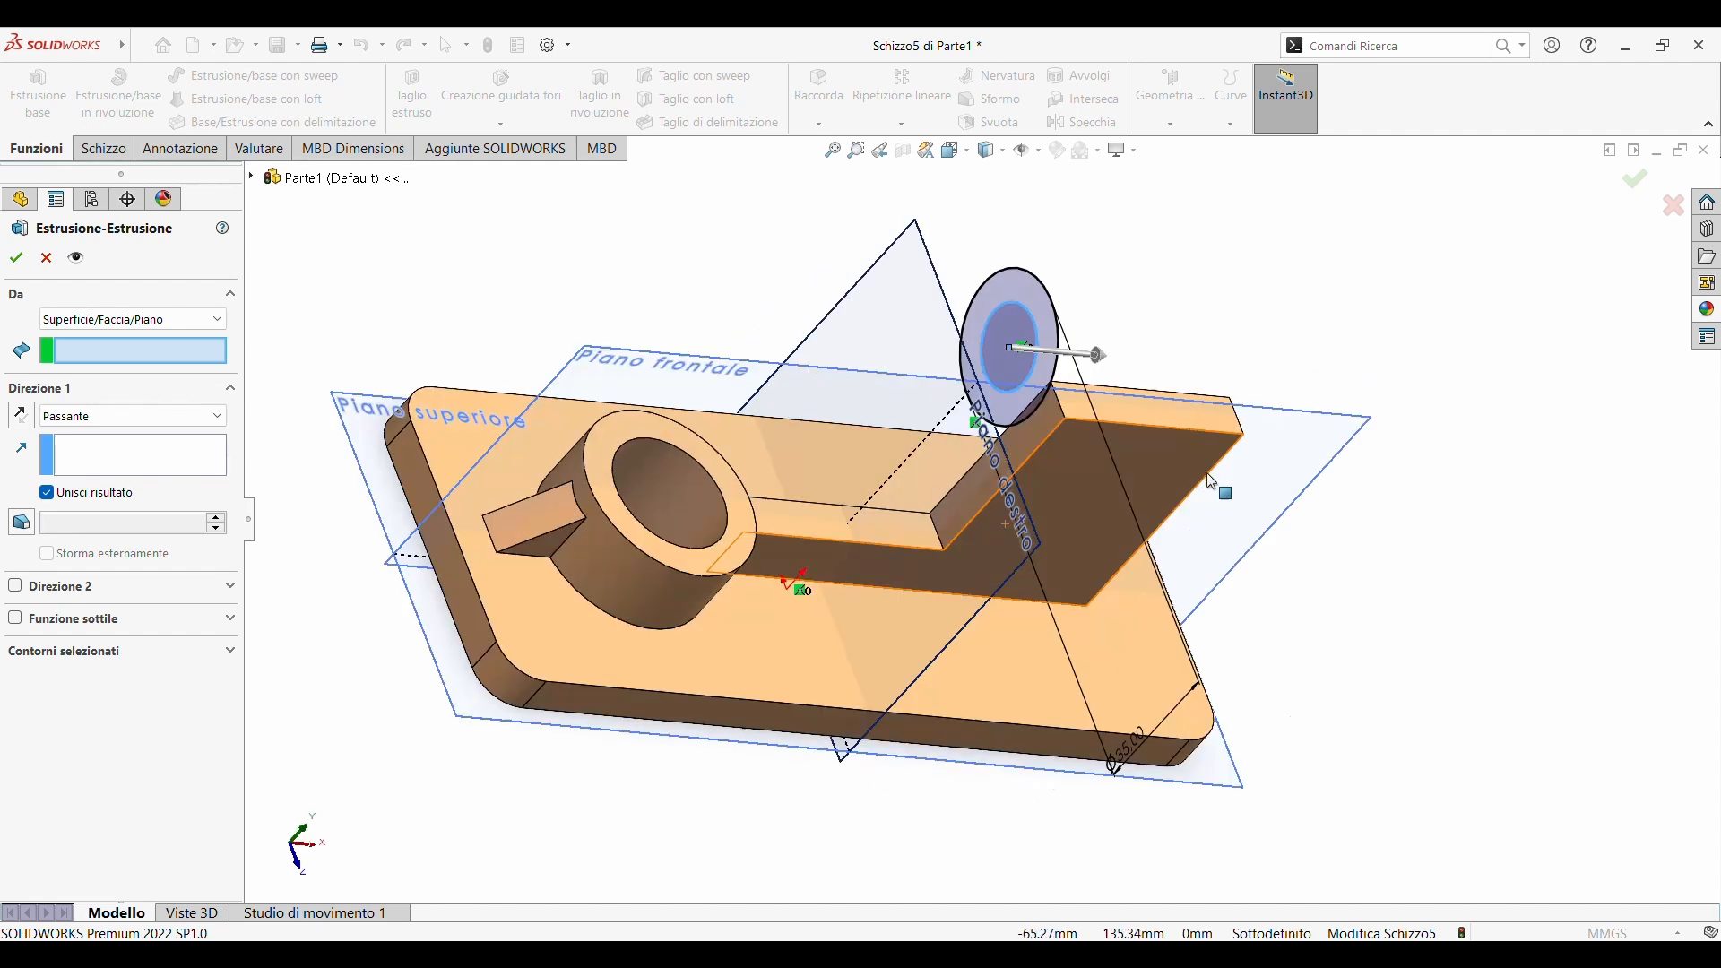
pyautogui.click(1041, 429)
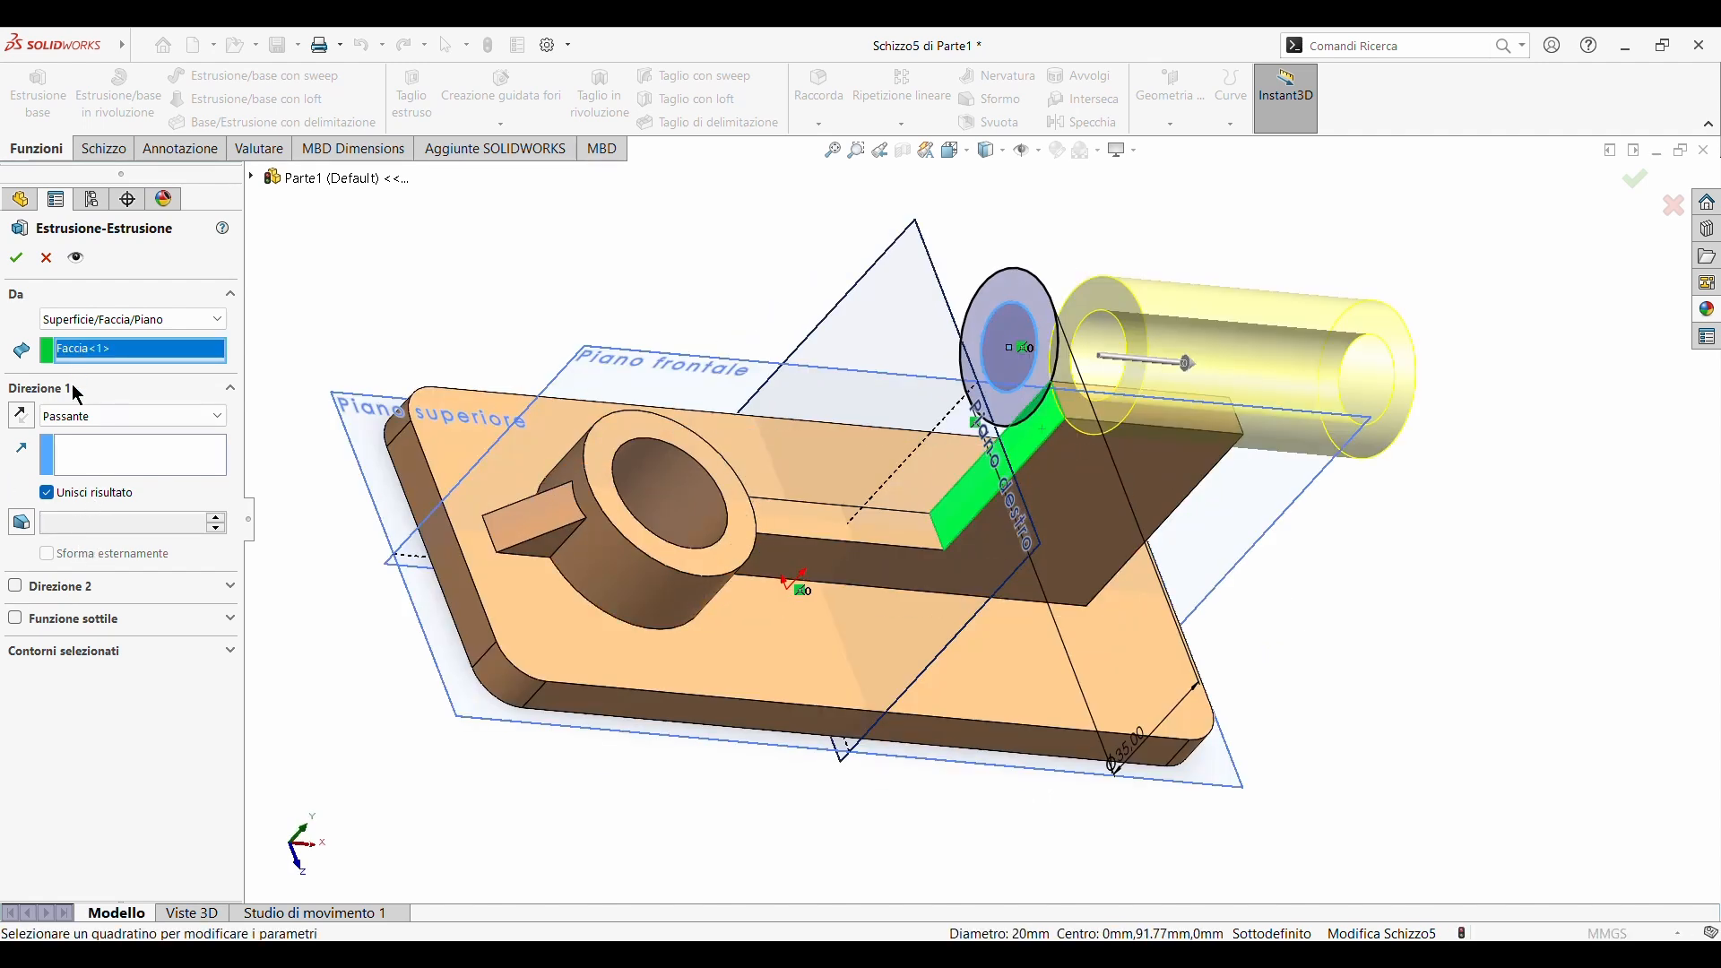
# - Try to end the extrusion up to a surface, with the top plane as the limit
pyautogui.click(74, 417)
pyautogui.click(89, 471)
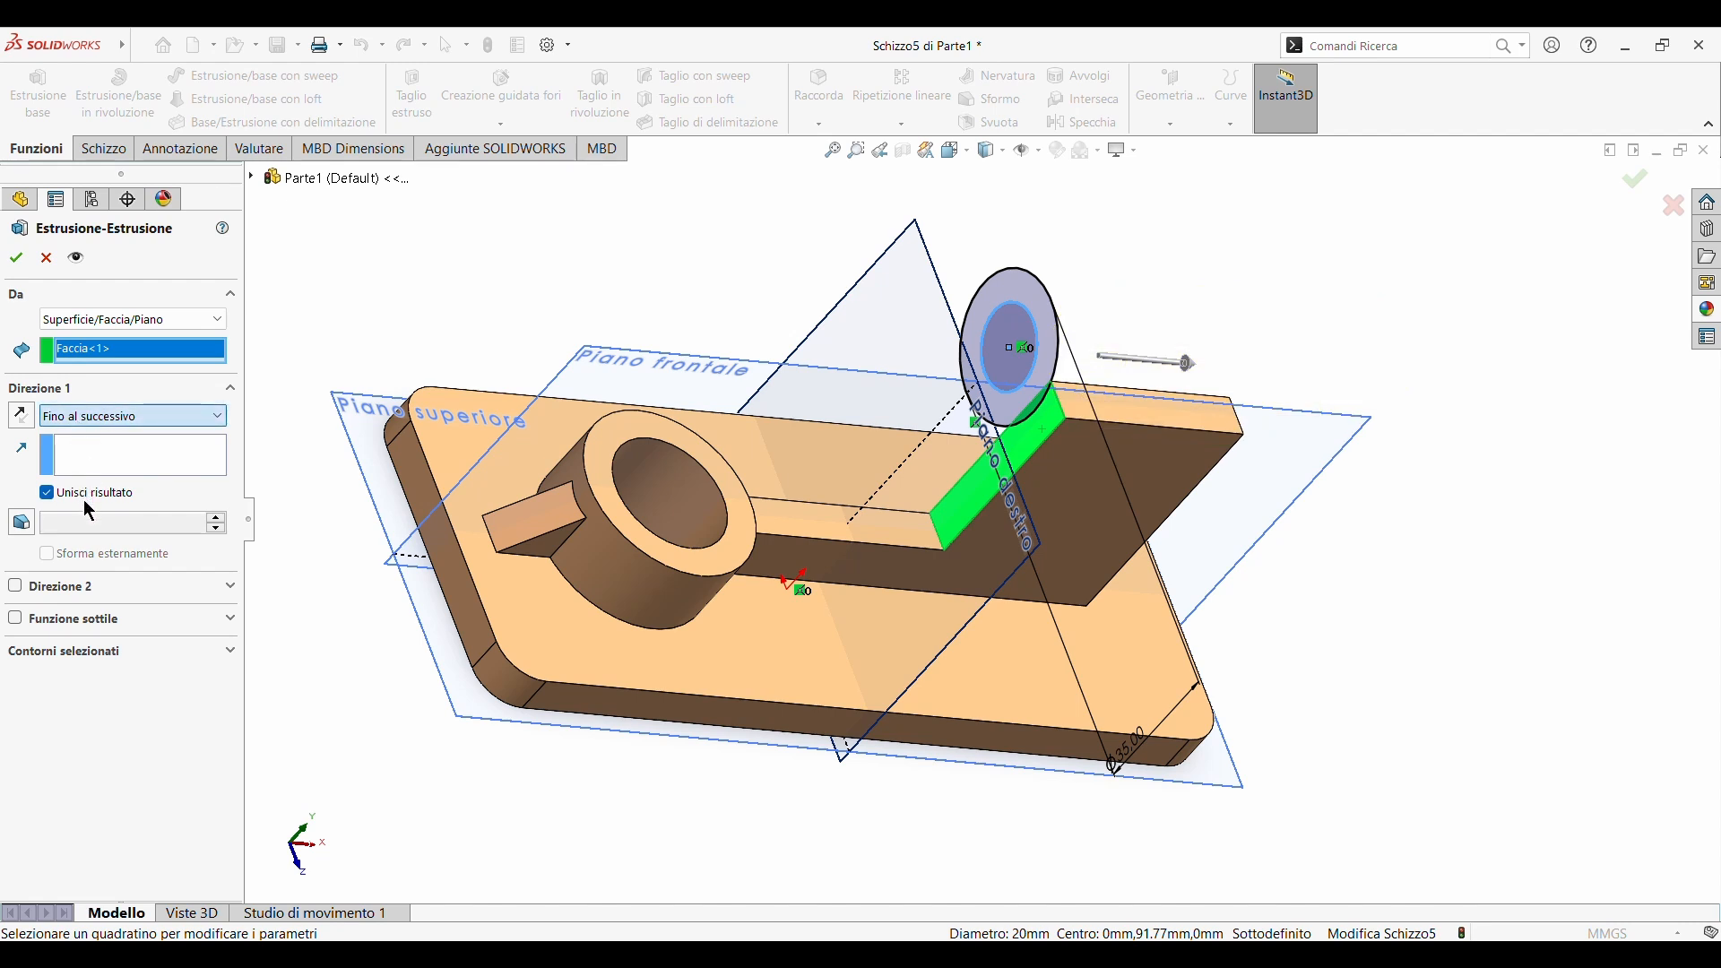
pyautogui.click(84, 499)
pyautogui.moveTo(1577, 409); pyautogui.dragTo(1461, 402, button='middle')
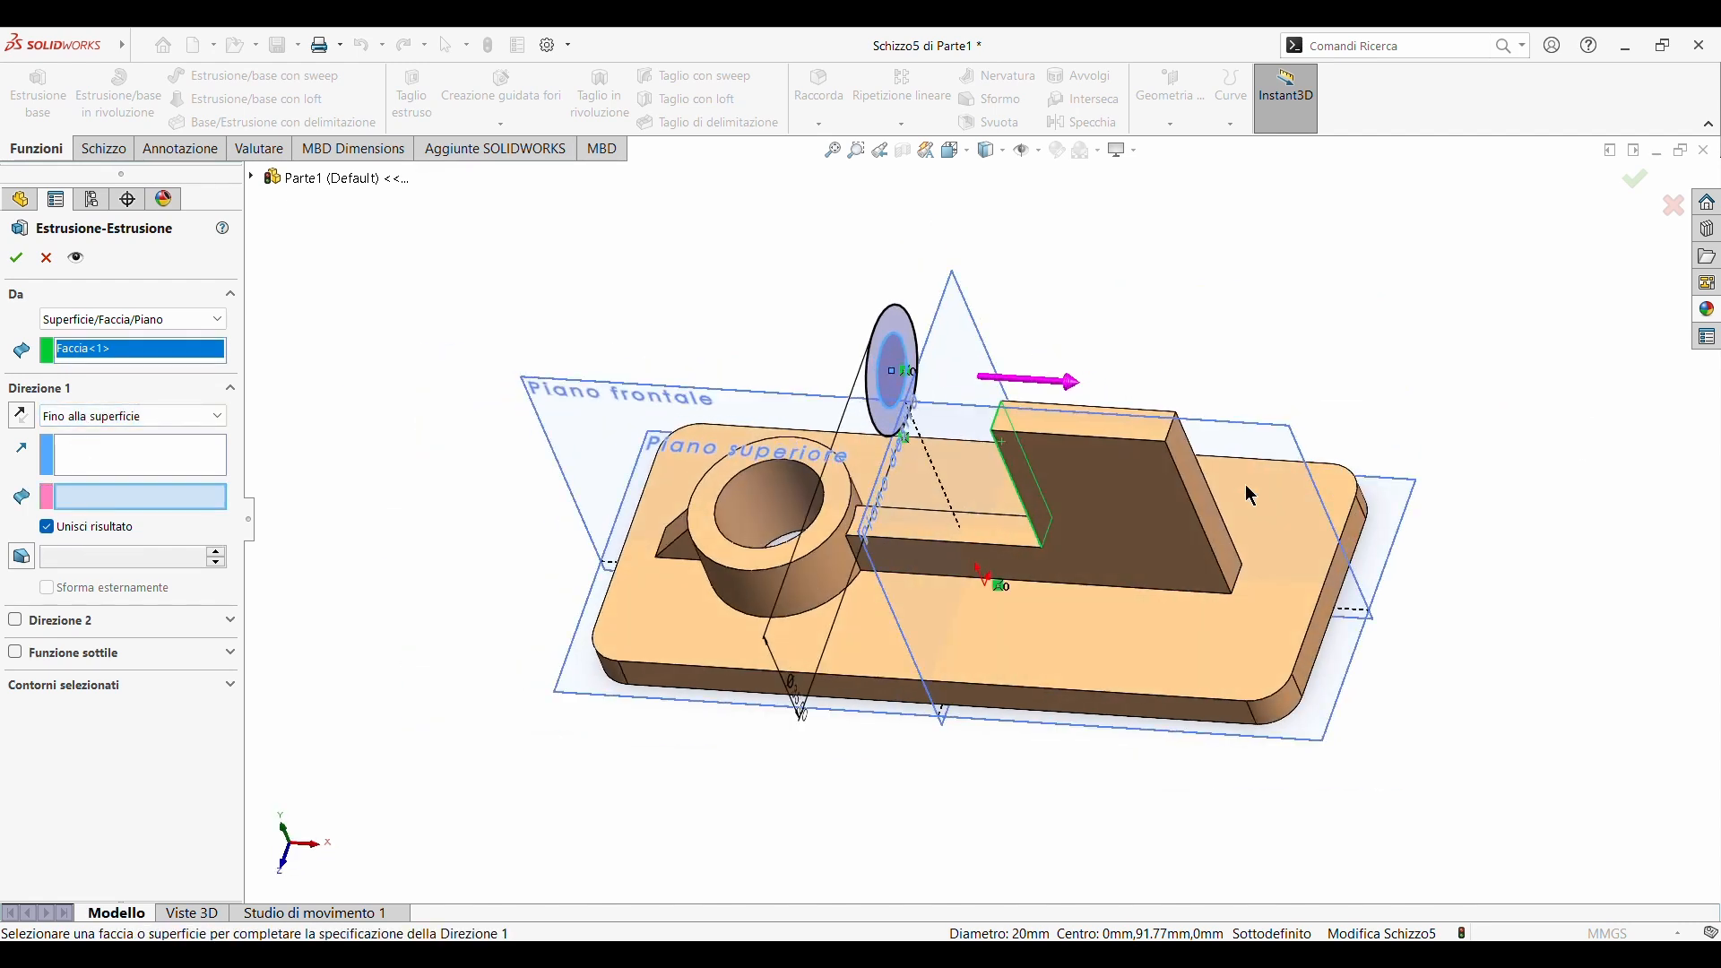
pyautogui.click(1178, 470)
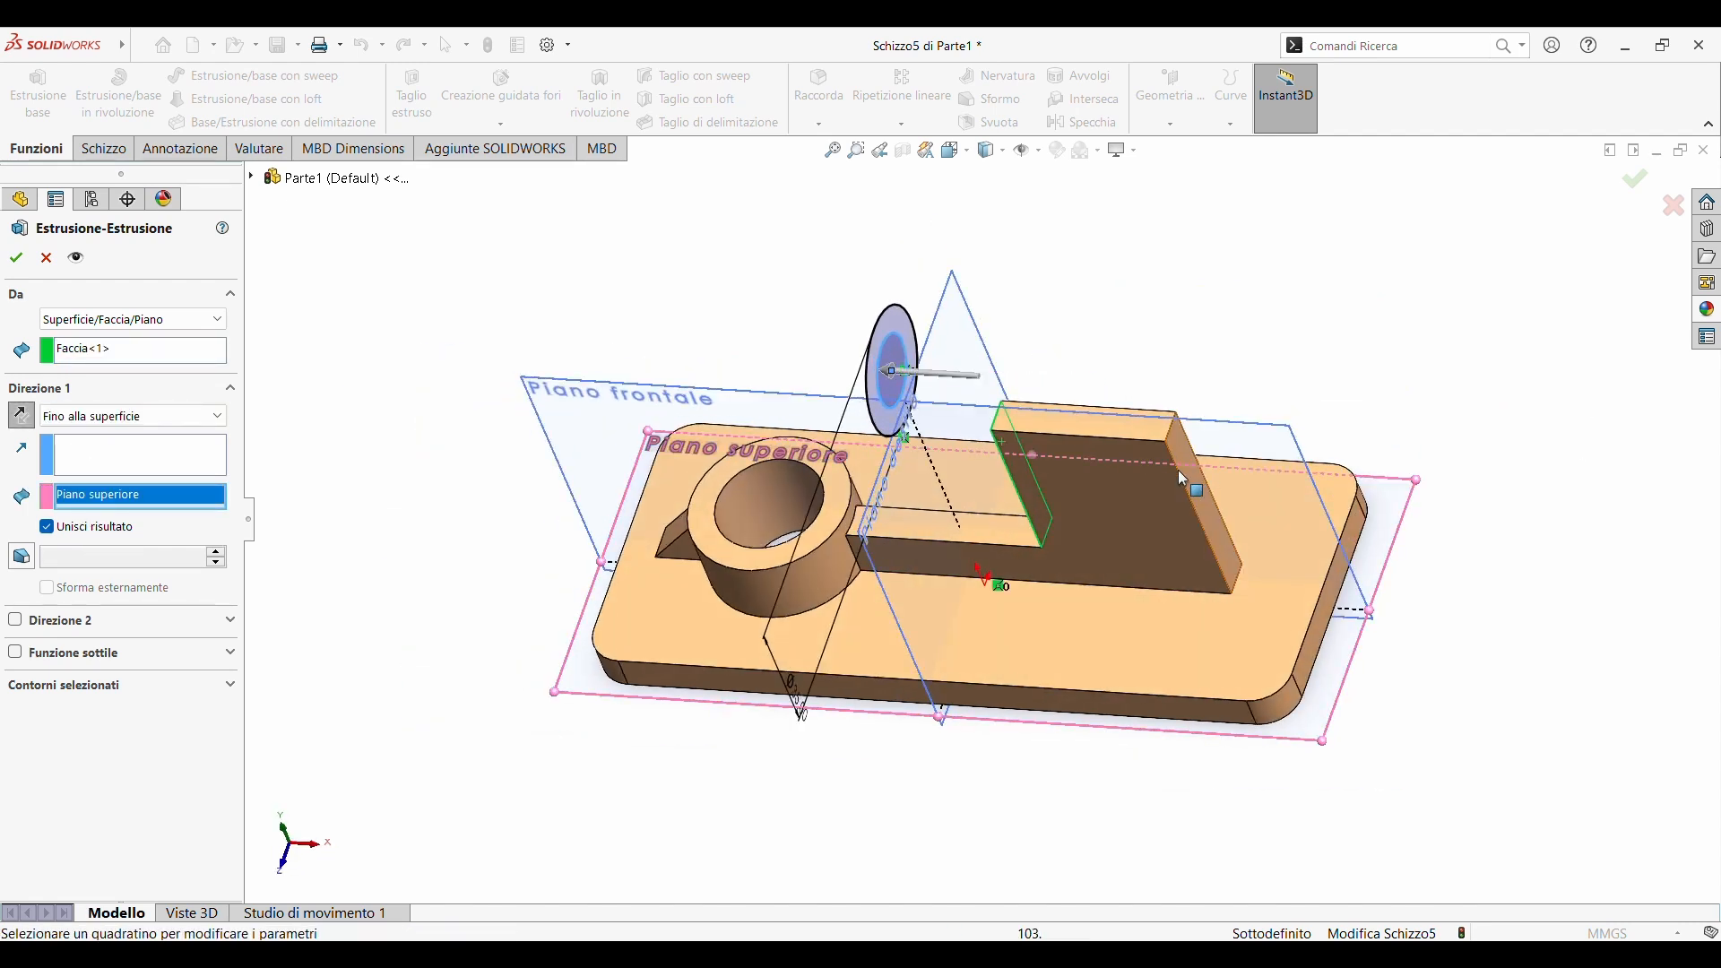
# - Try the tall block's far face and a long plate edge as the extrusion direction reference, then reverse the direction
pyautogui.click(117, 457)
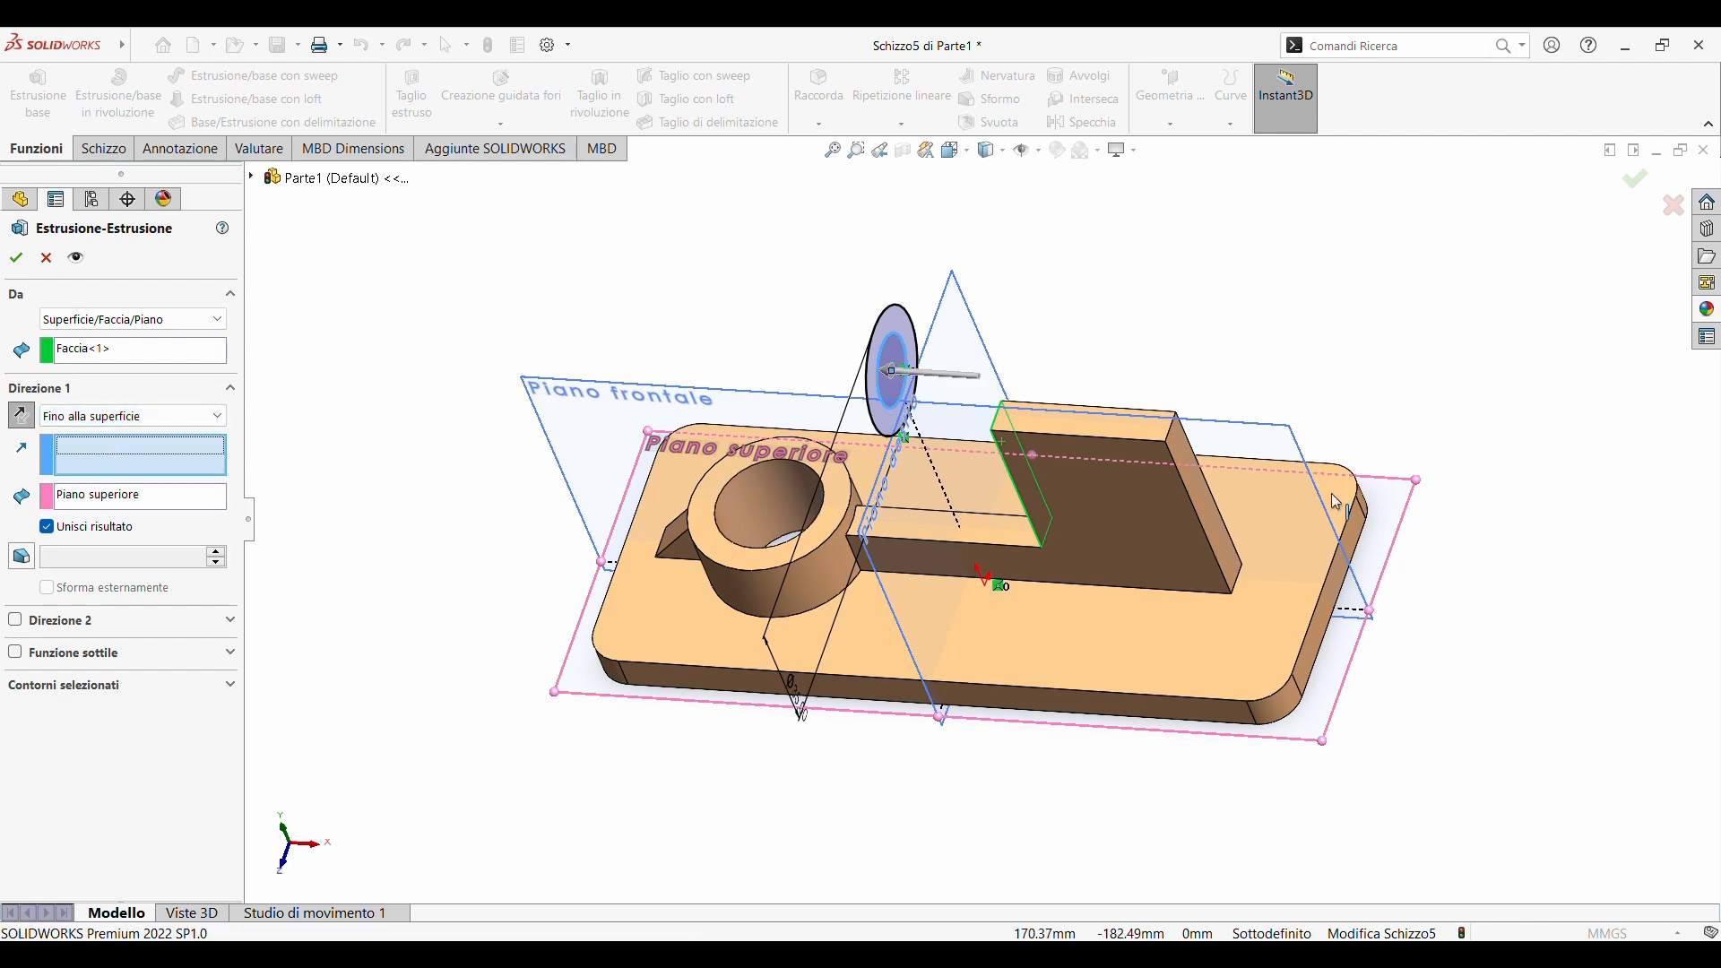
pyautogui.click(1201, 484)
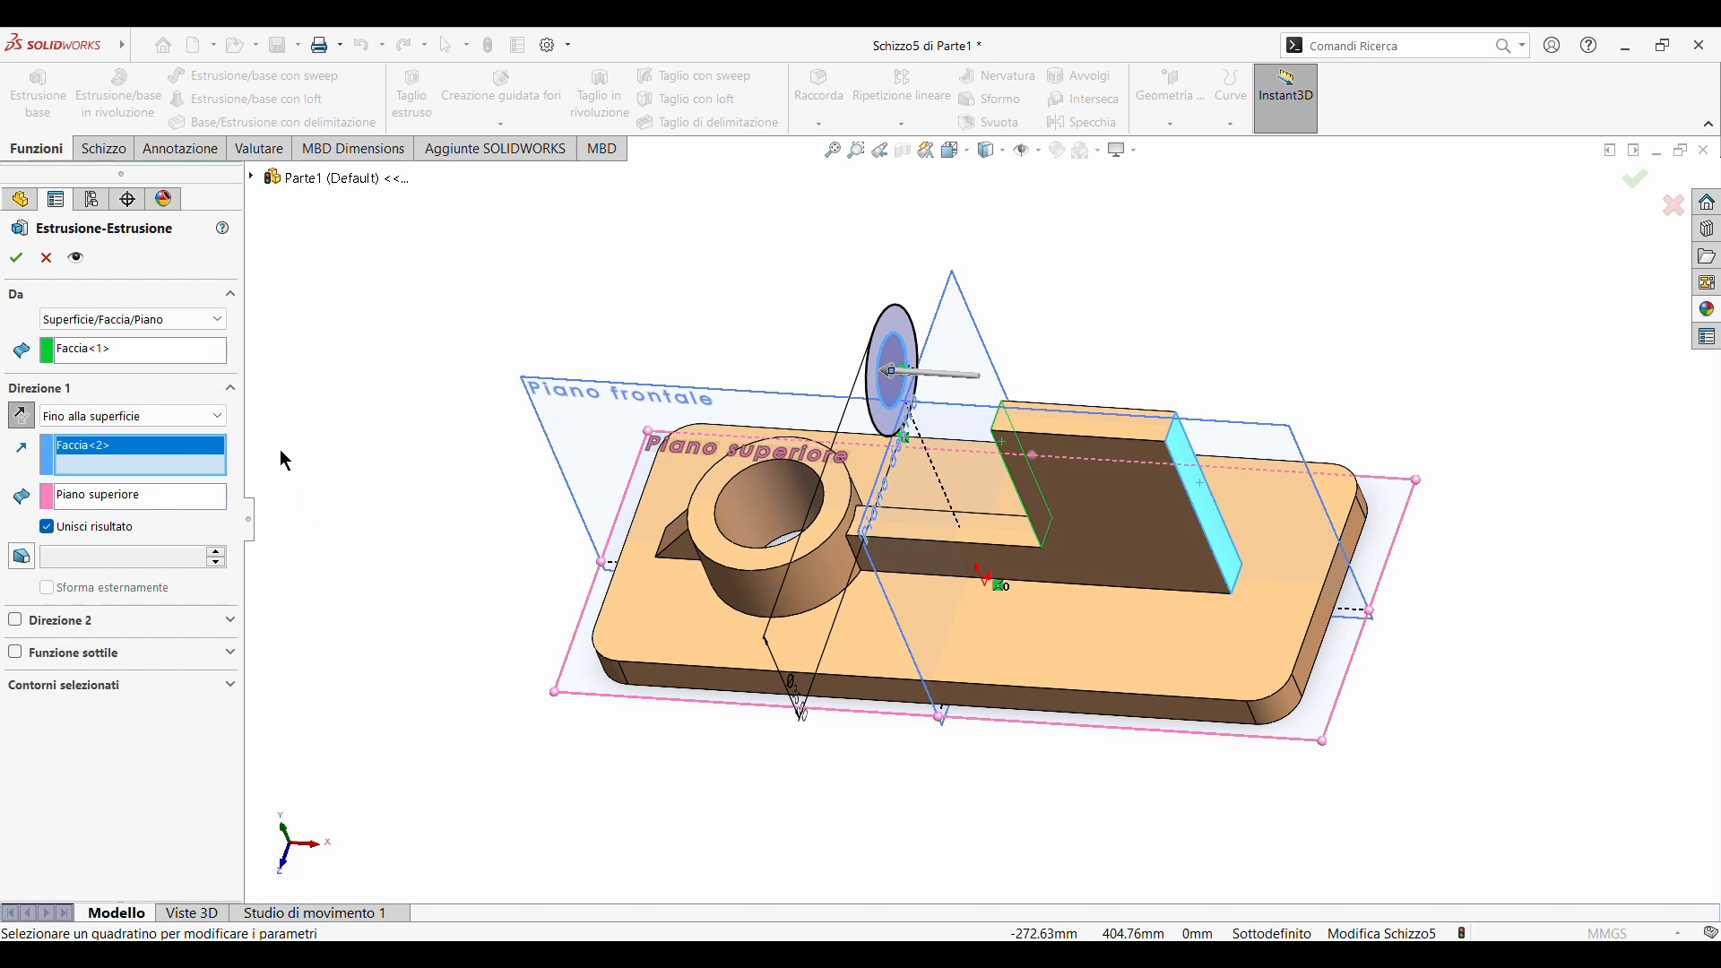
pyautogui.press('Delete')
pyautogui.click(1023, 685)
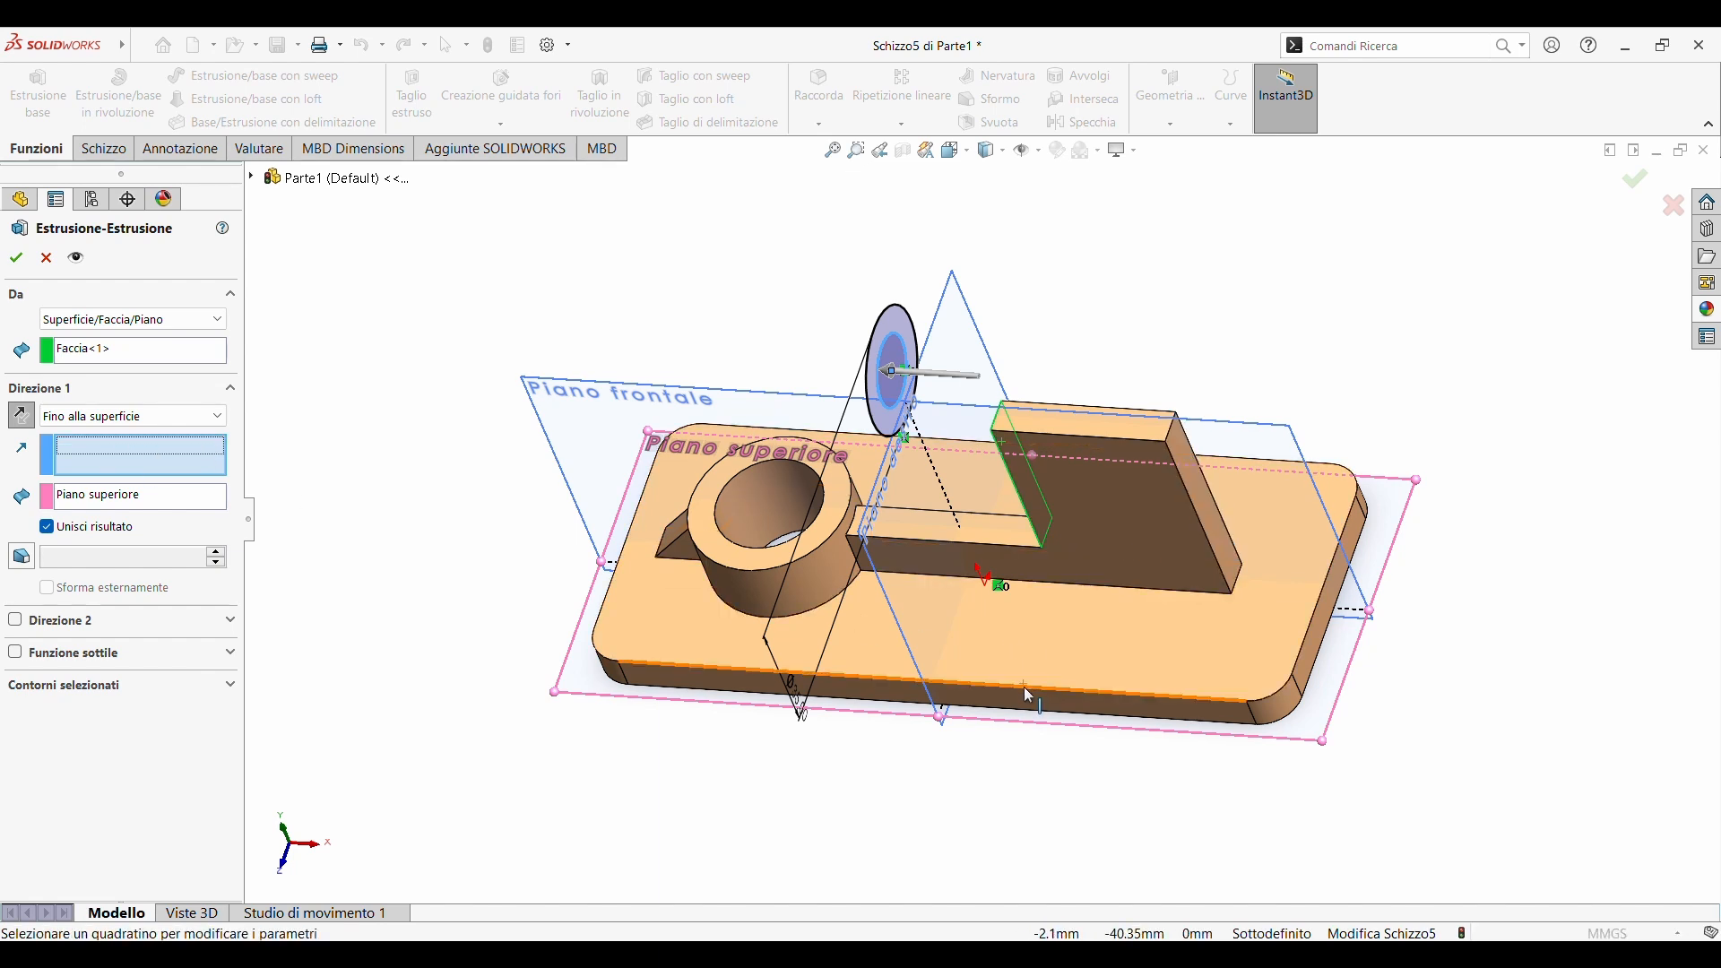
pyautogui.click(99, 498)
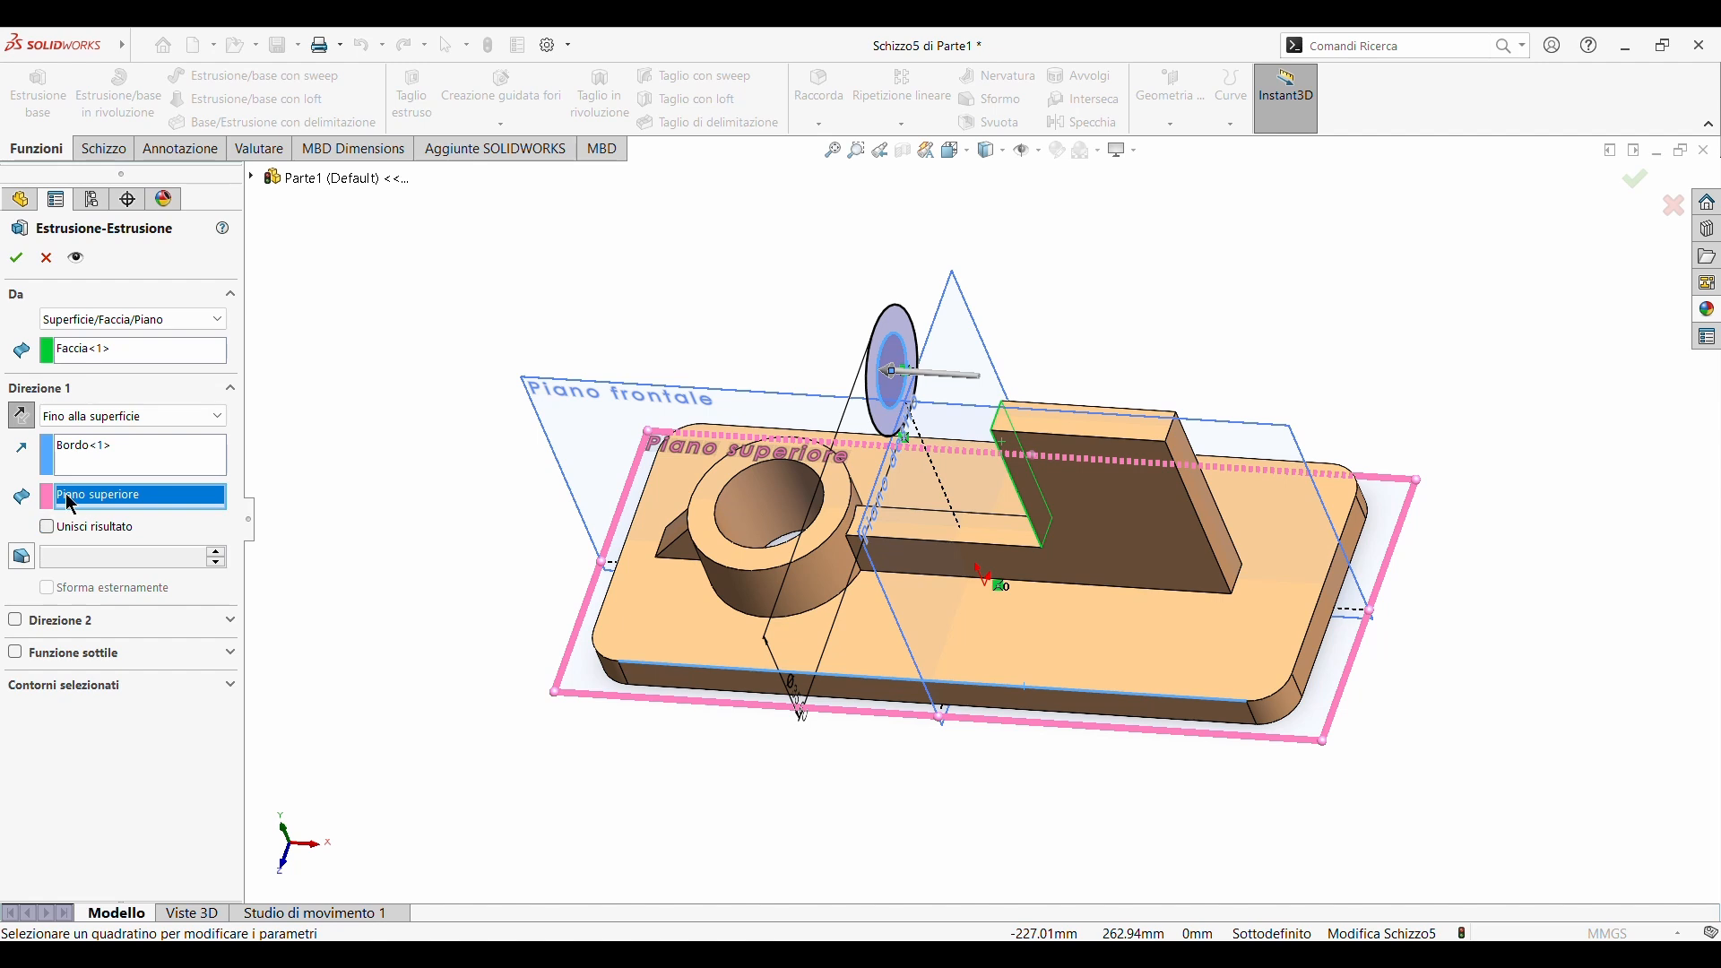
pyautogui.click(20, 416)
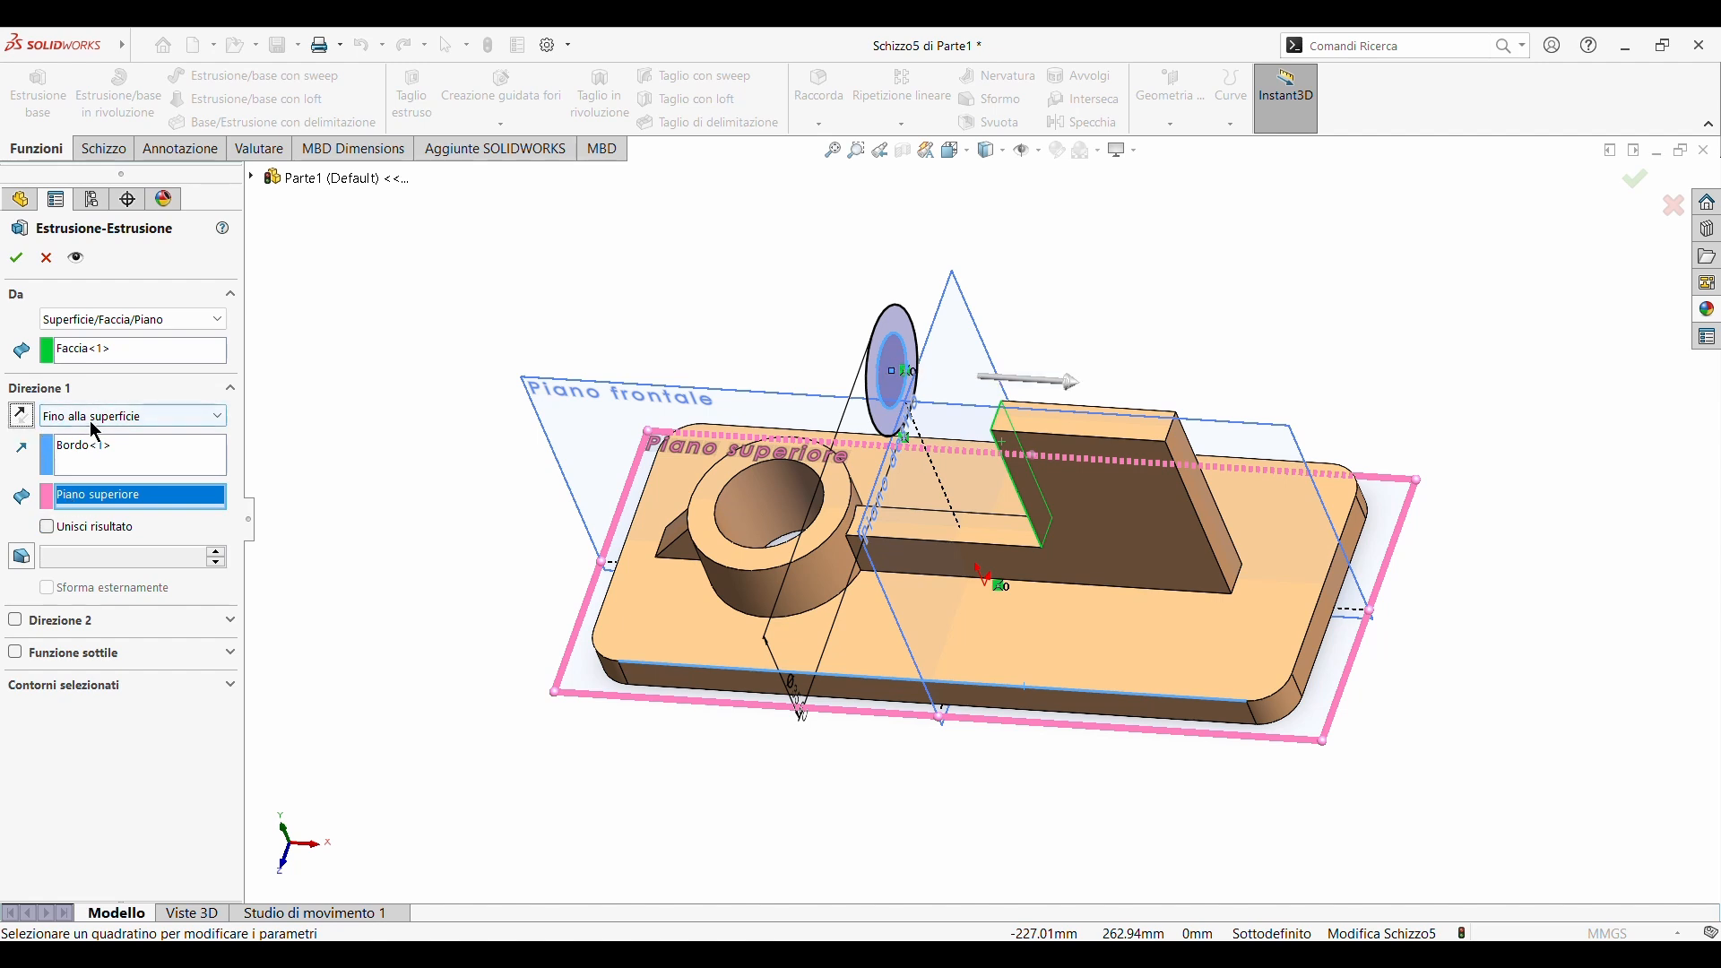
# - Try blind and up-to-next end conditions, replacing the plate edge with the block's far face as direction reference
pyautogui.click(101, 435)
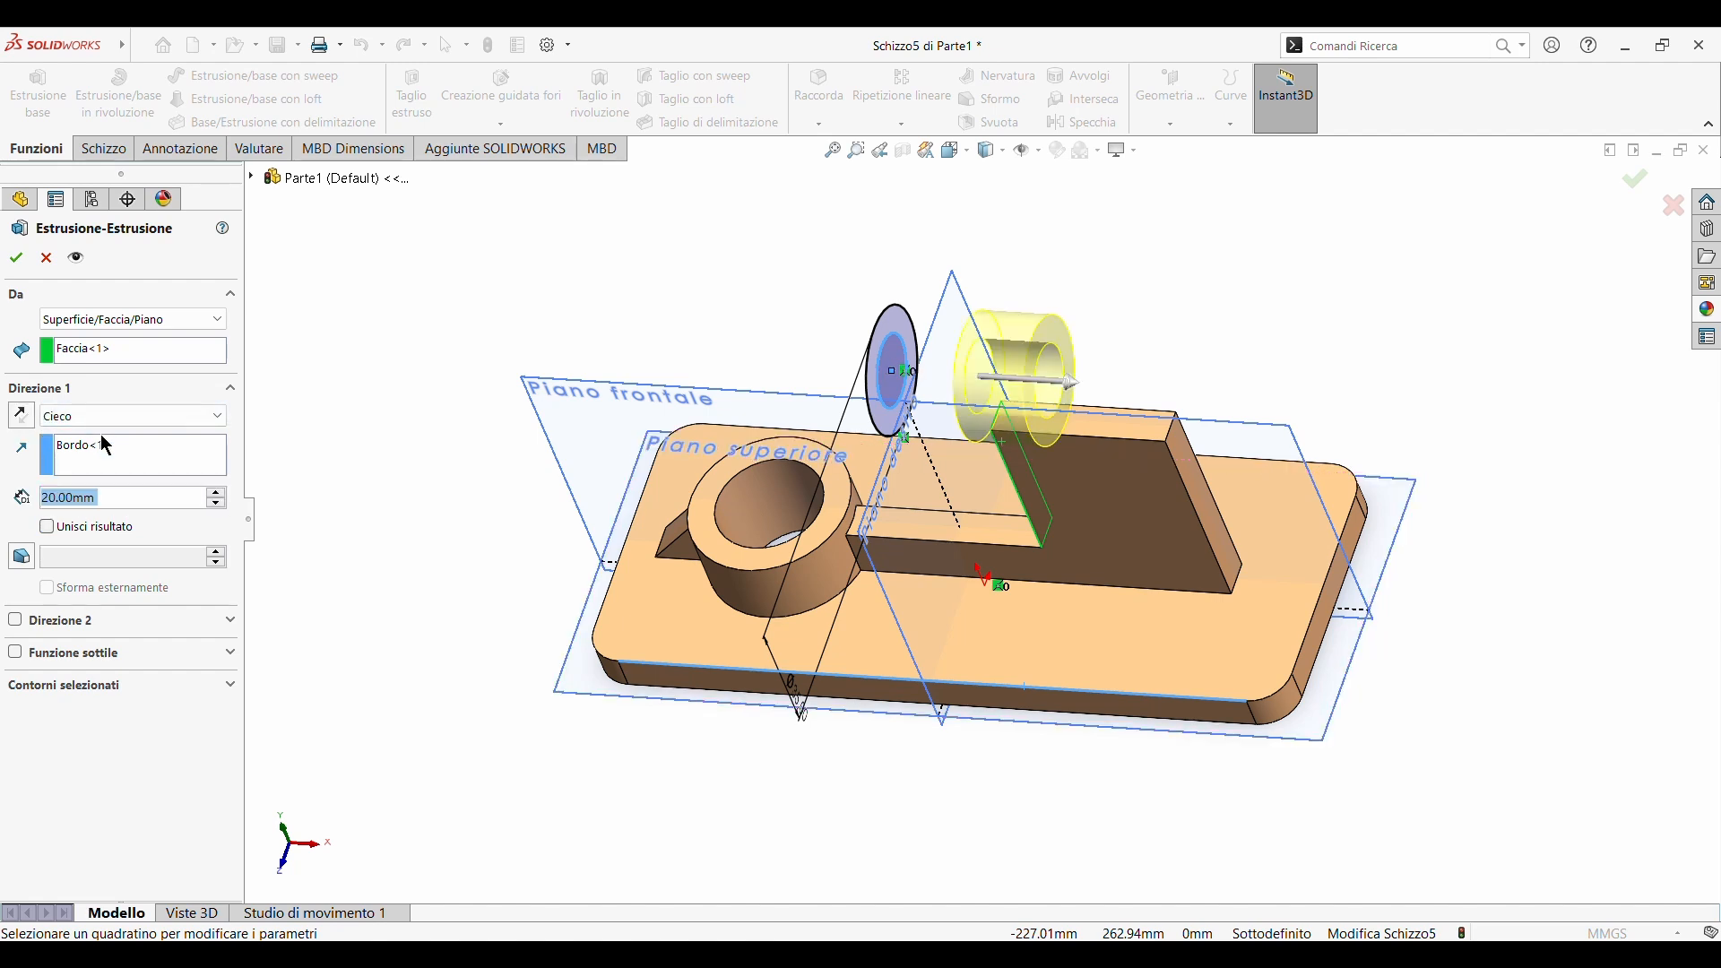
pyautogui.click(121, 425)
pyautogui.click(126, 463)
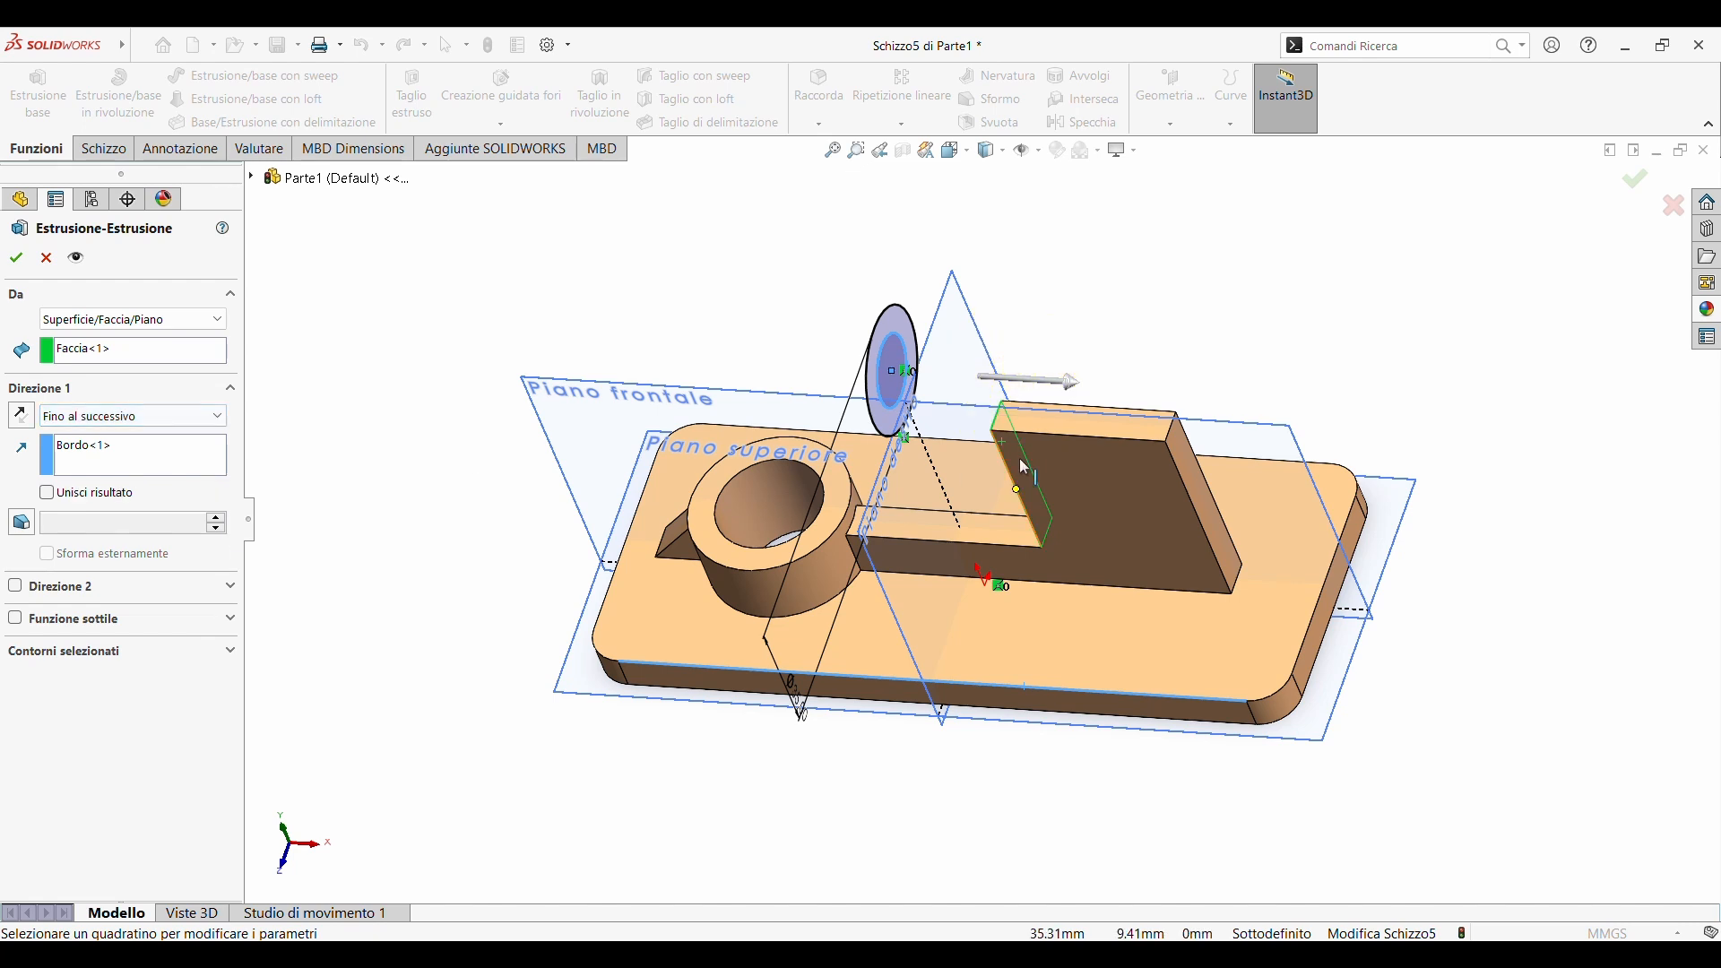
pyautogui.click(107, 445)
pyautogui.press('Delete')
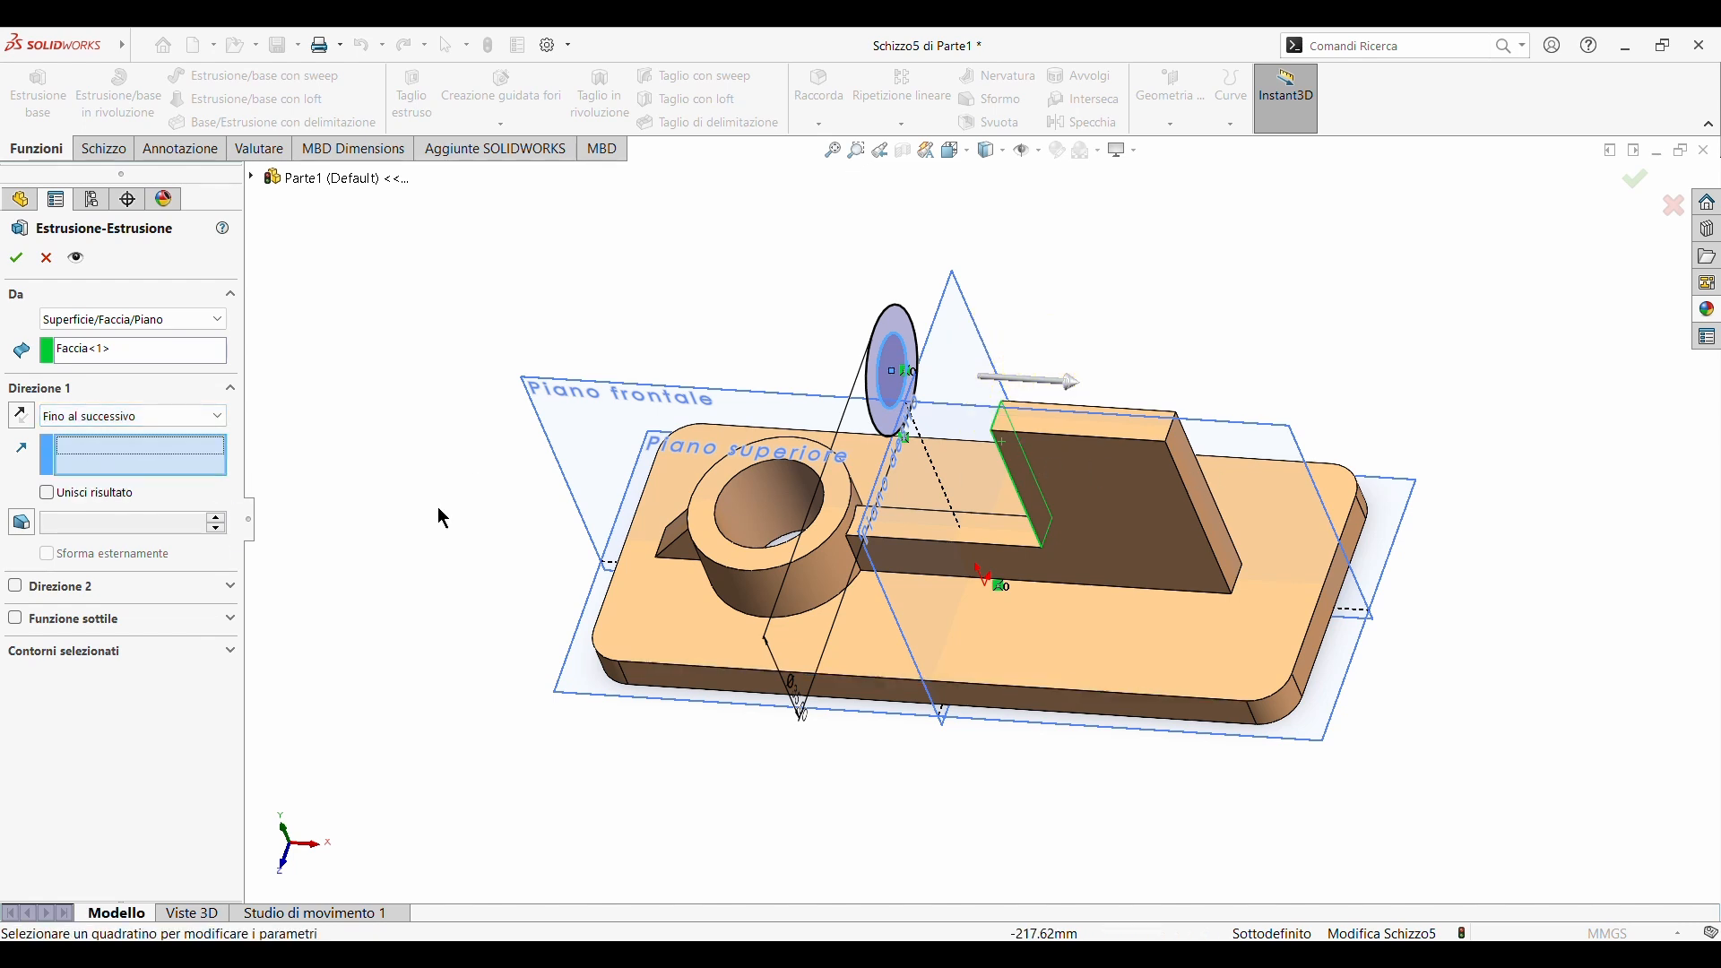
pyautogui.click(1186, 444)
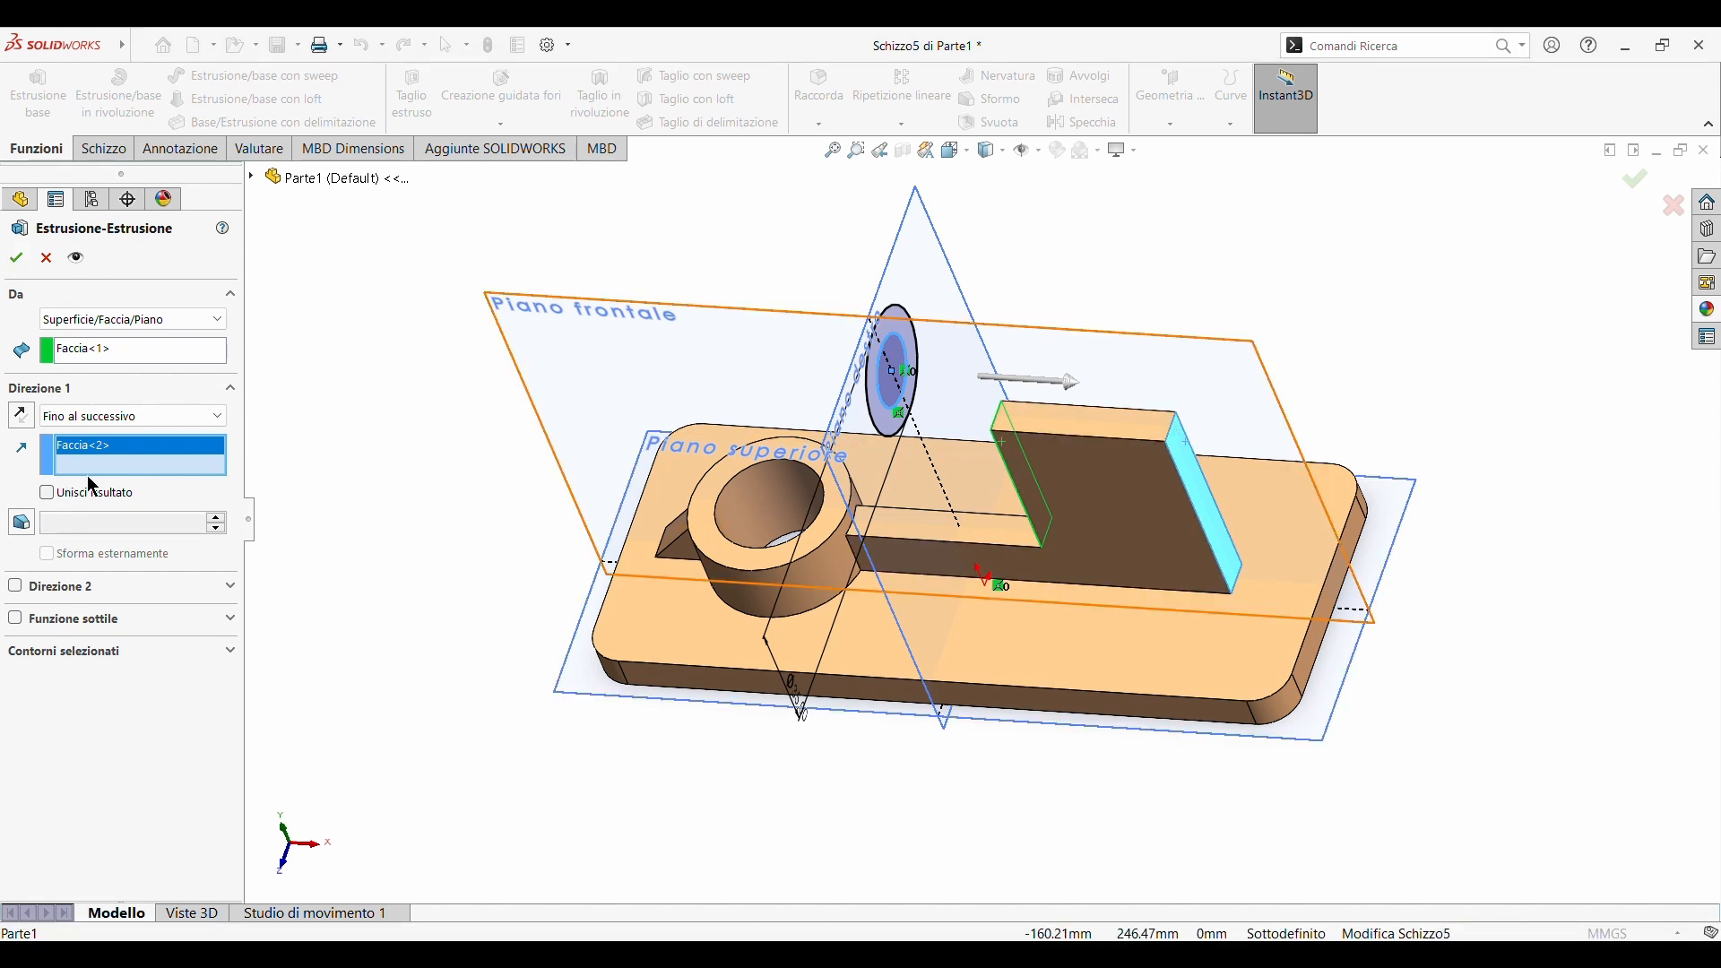
pyautogui.click(1185, 472)
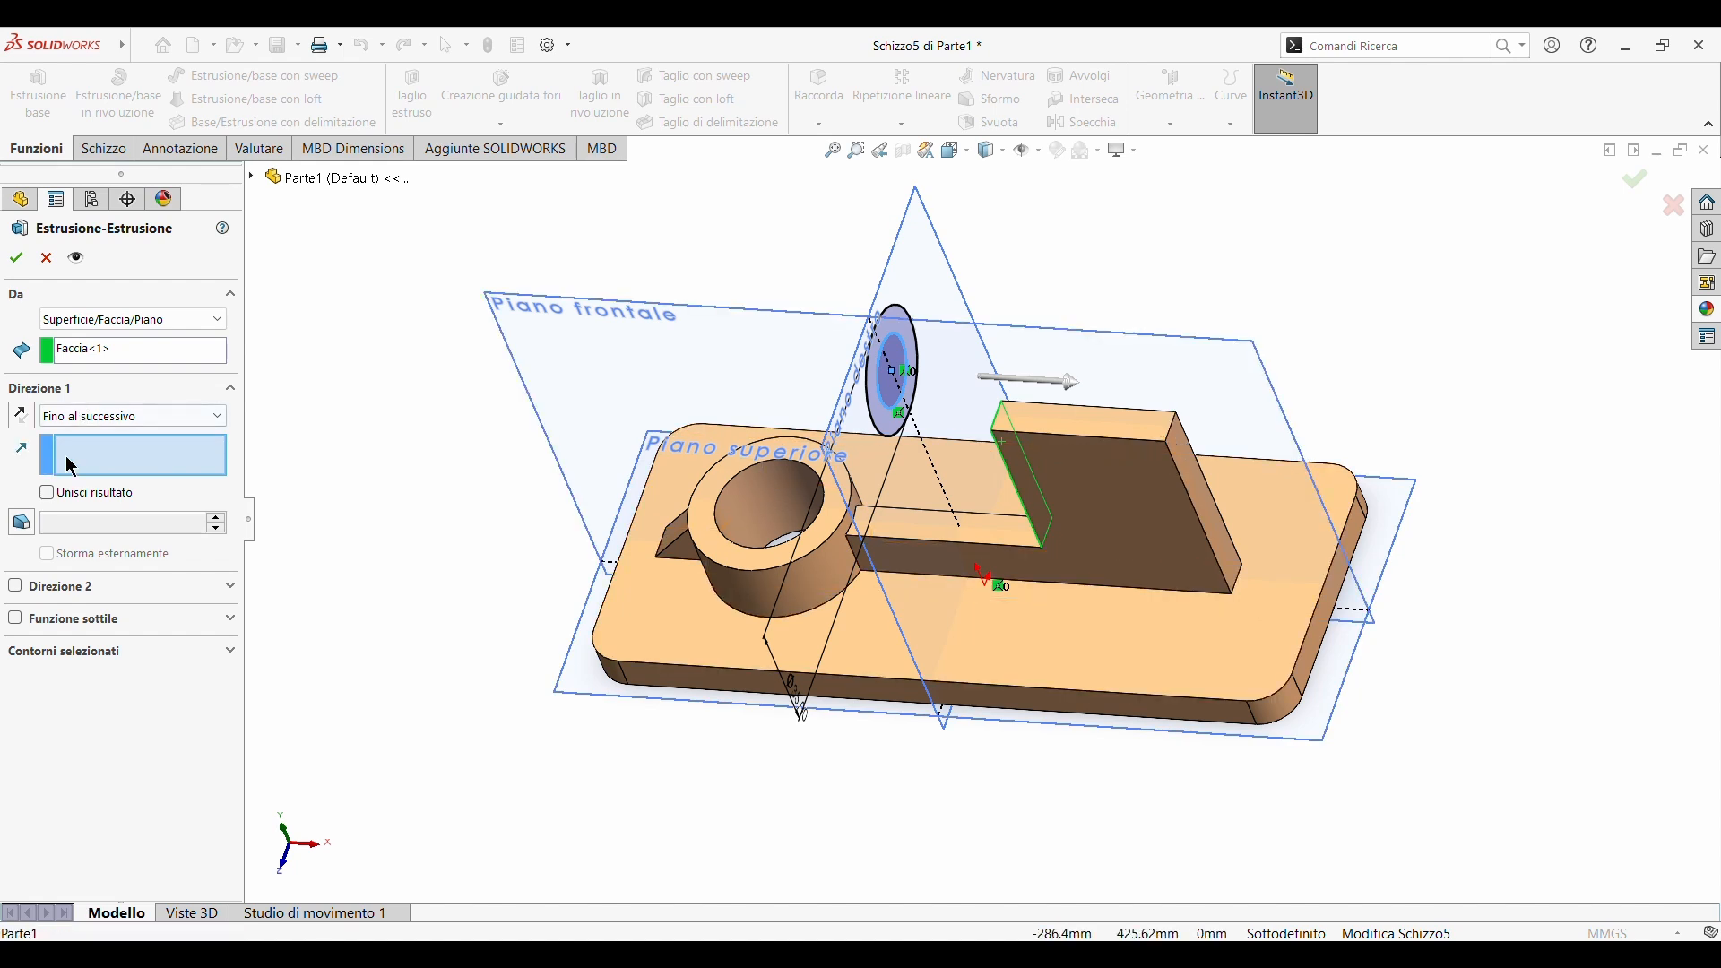
# - Extrude the tube profile up to the tall block's far vertical face
pyautogui.click(95, 503)
pyautogui.moveTo(915, 467); pyautogui.dragTo(874, 412, button='middle')
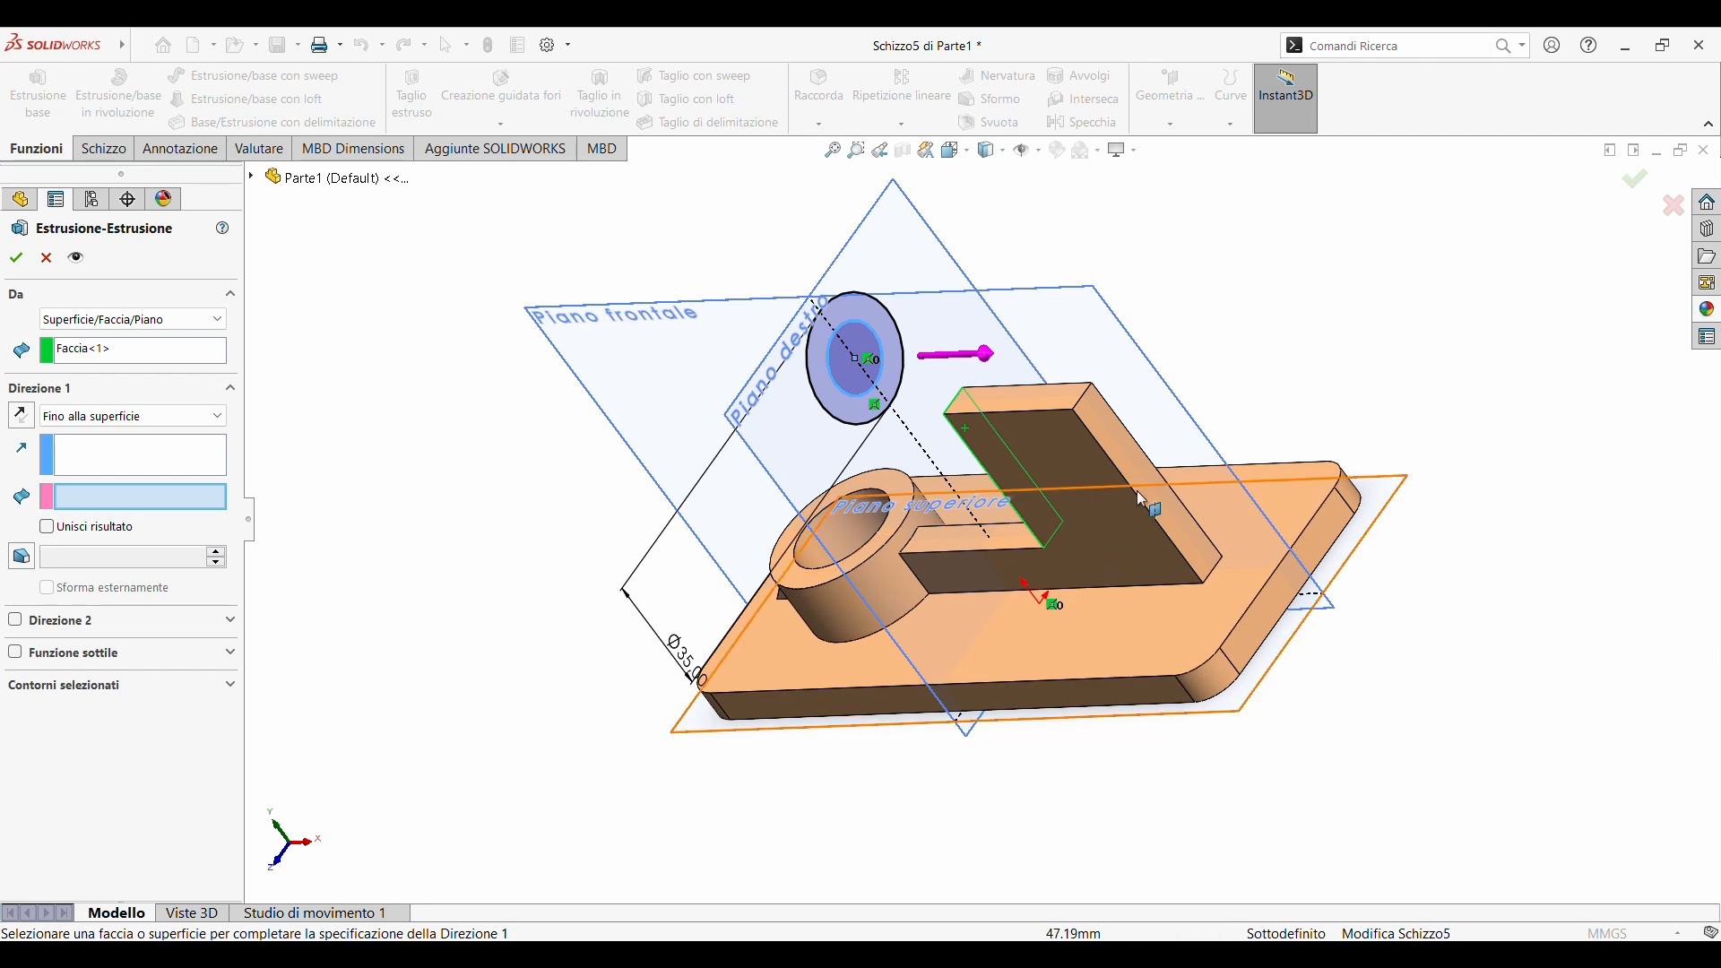
pyautogui.click(1158, 500)
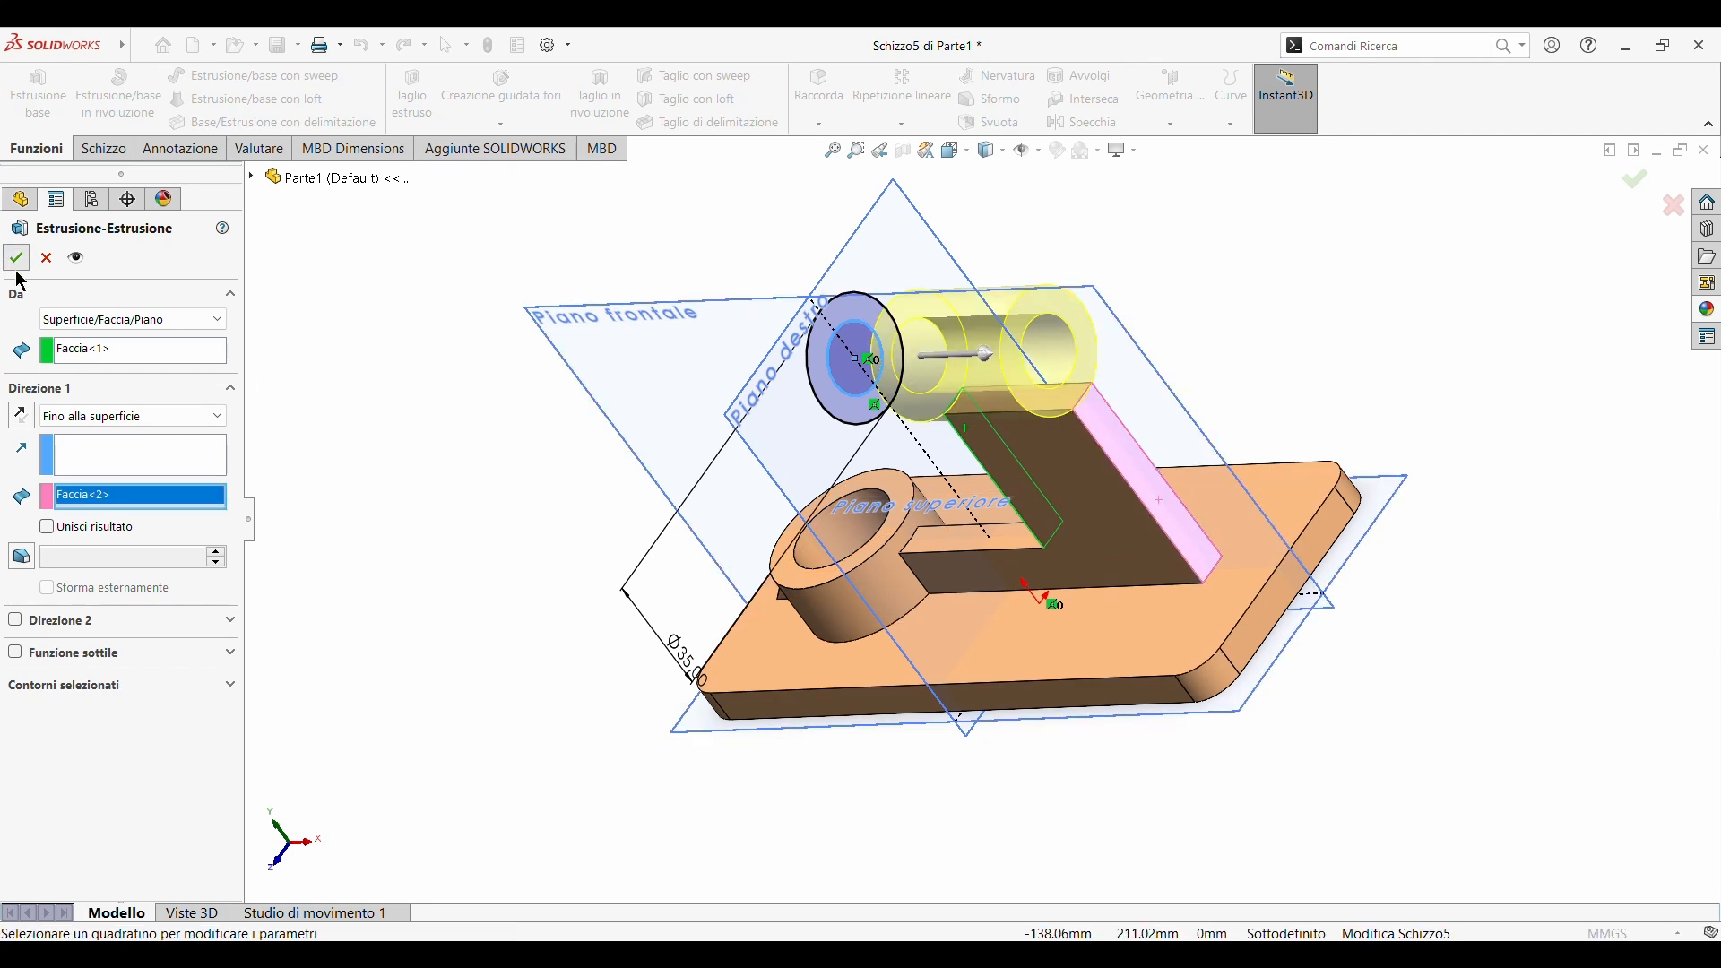
pyautogui.click(16, 259)
# - Edit the tube extrusion above the tall block to merge its result with the rest of the part
pyautogui.moveTo(526, 718); pyautogui.dragTo(707, 603, button='middle')
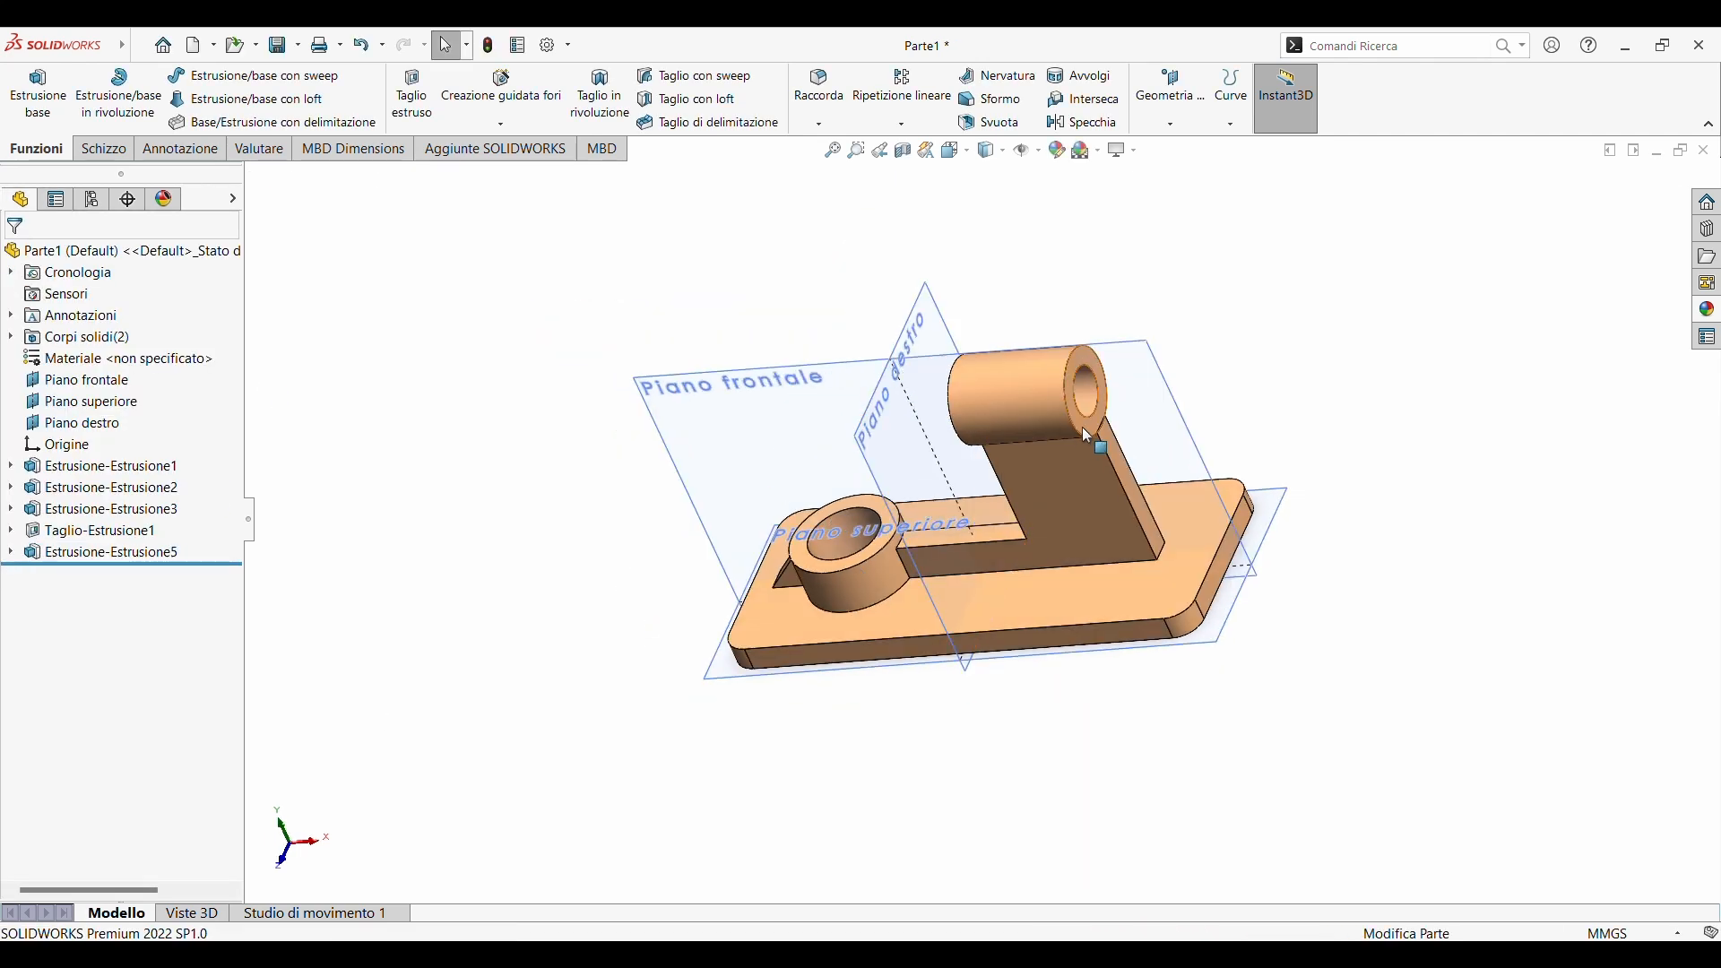
pyautogui.scroll(5, 1082, 427)
pyautogui.moveTo(1073, 581); pyautogui.dragTo(1079, 511, button='middle')
pyautogui.scroll(2, 1153, 622)
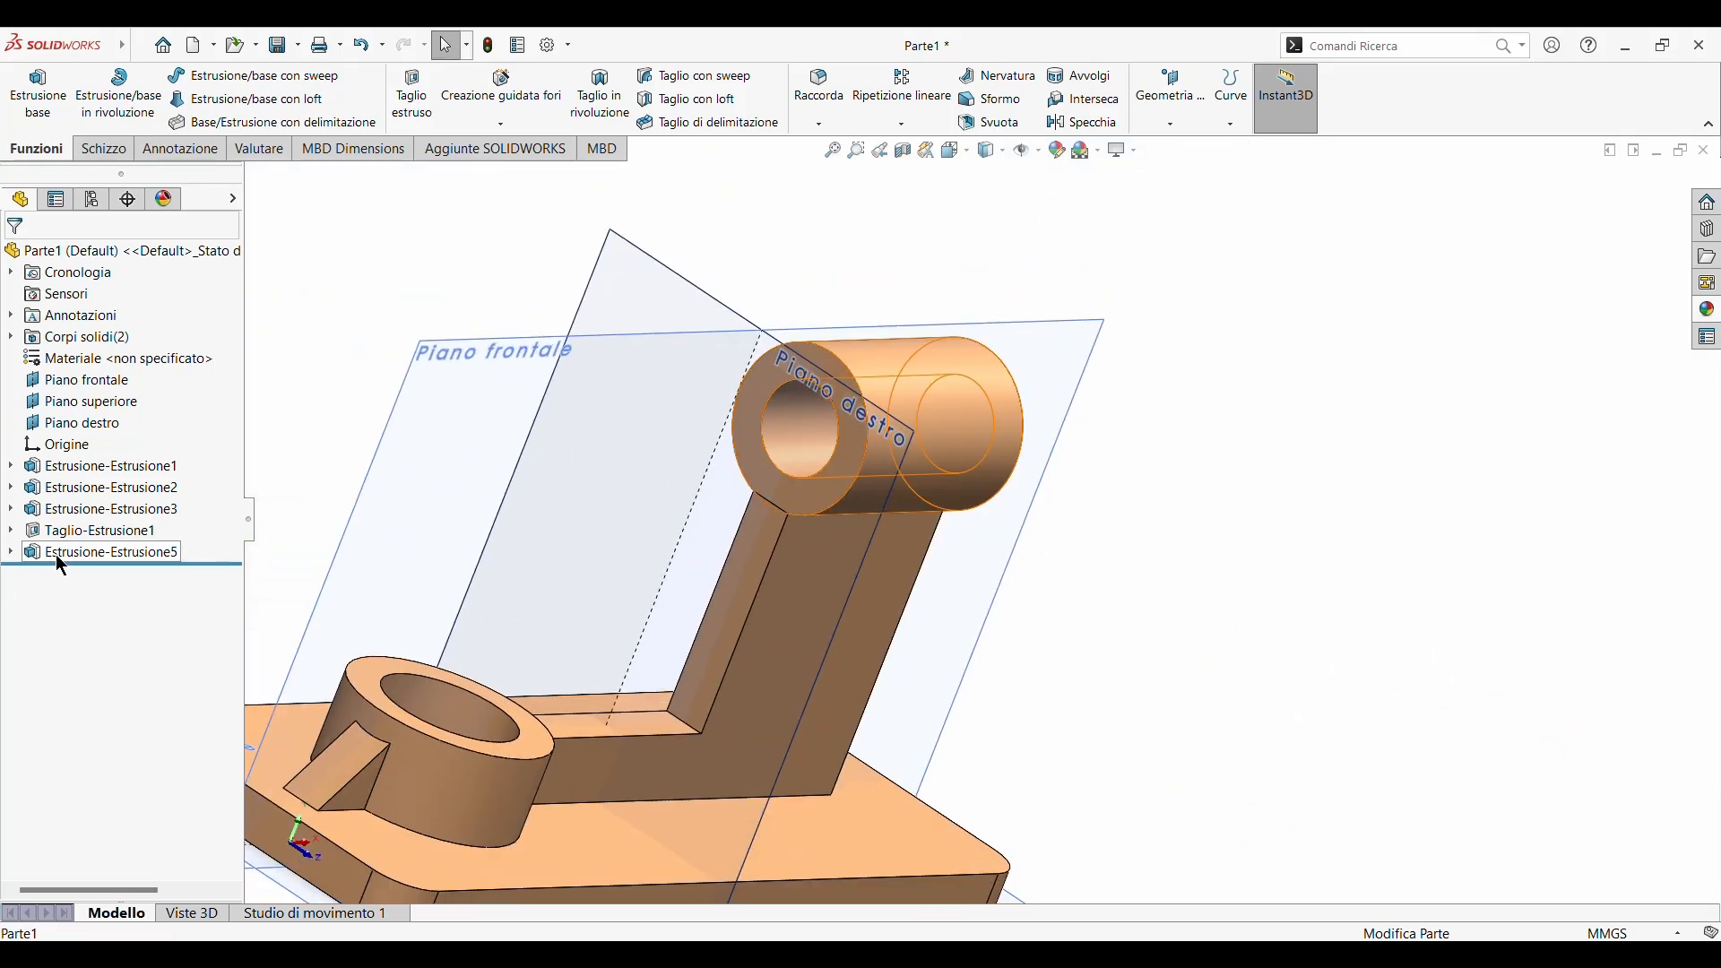
pyautogui.click(61, 551)
pyautogui.click(79, 506)
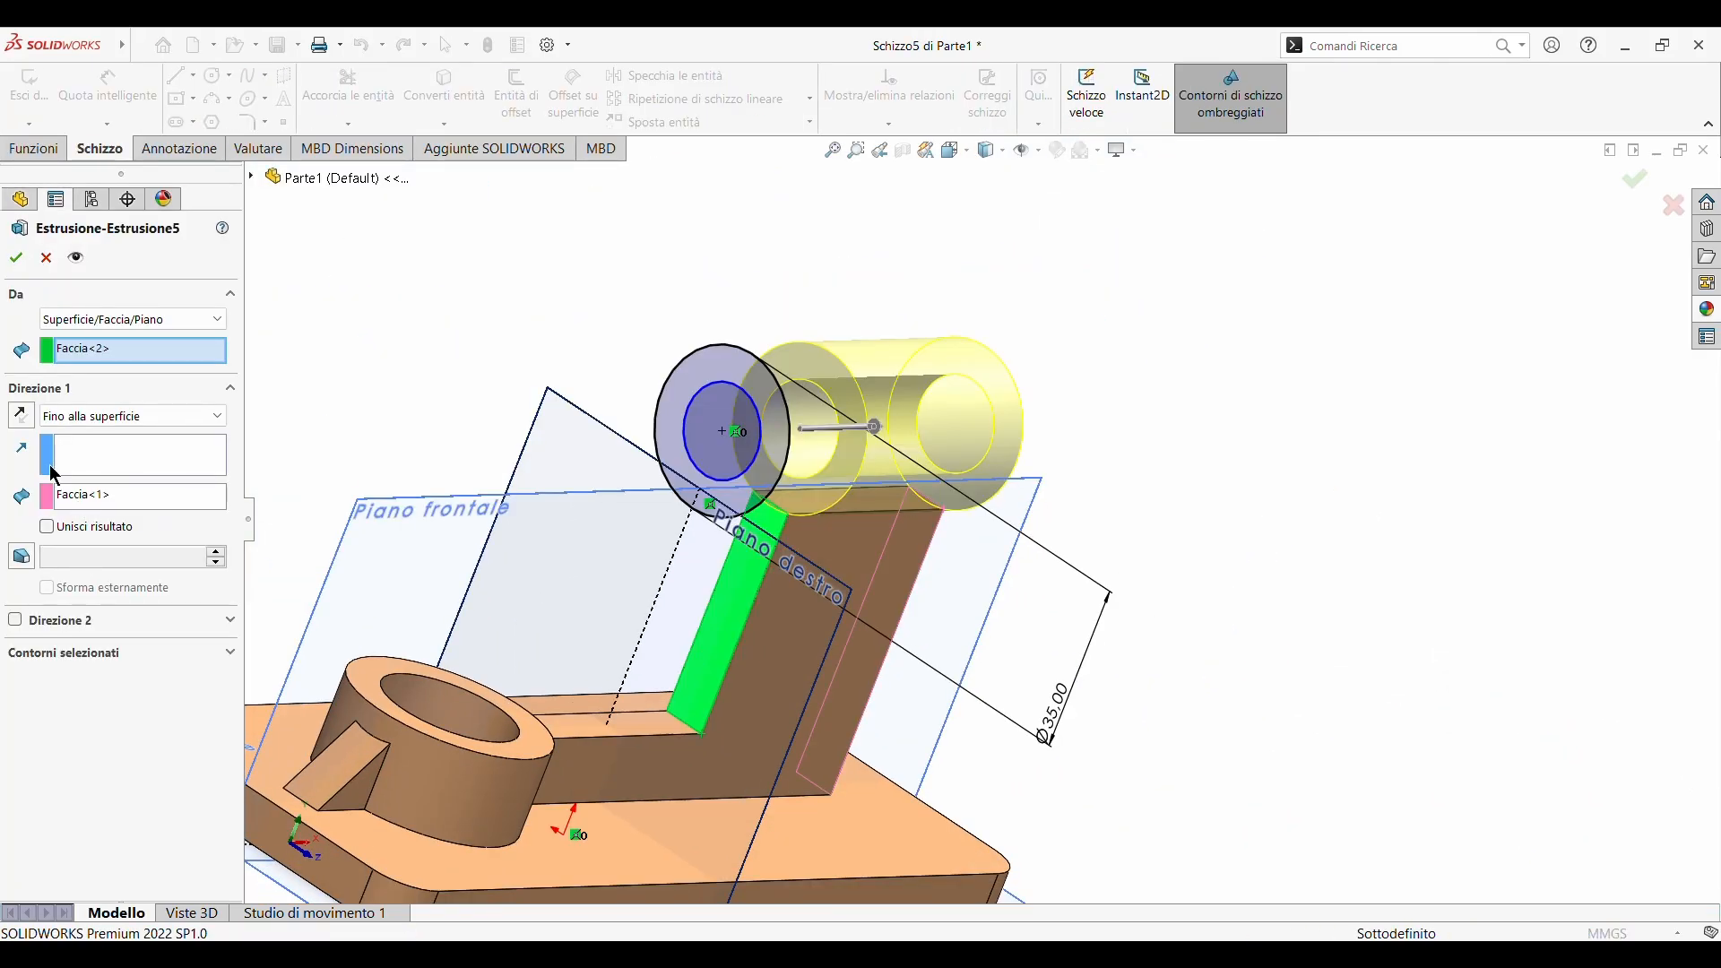
pyautogui.click(47, 528)
pyautogui.click(14, 252)
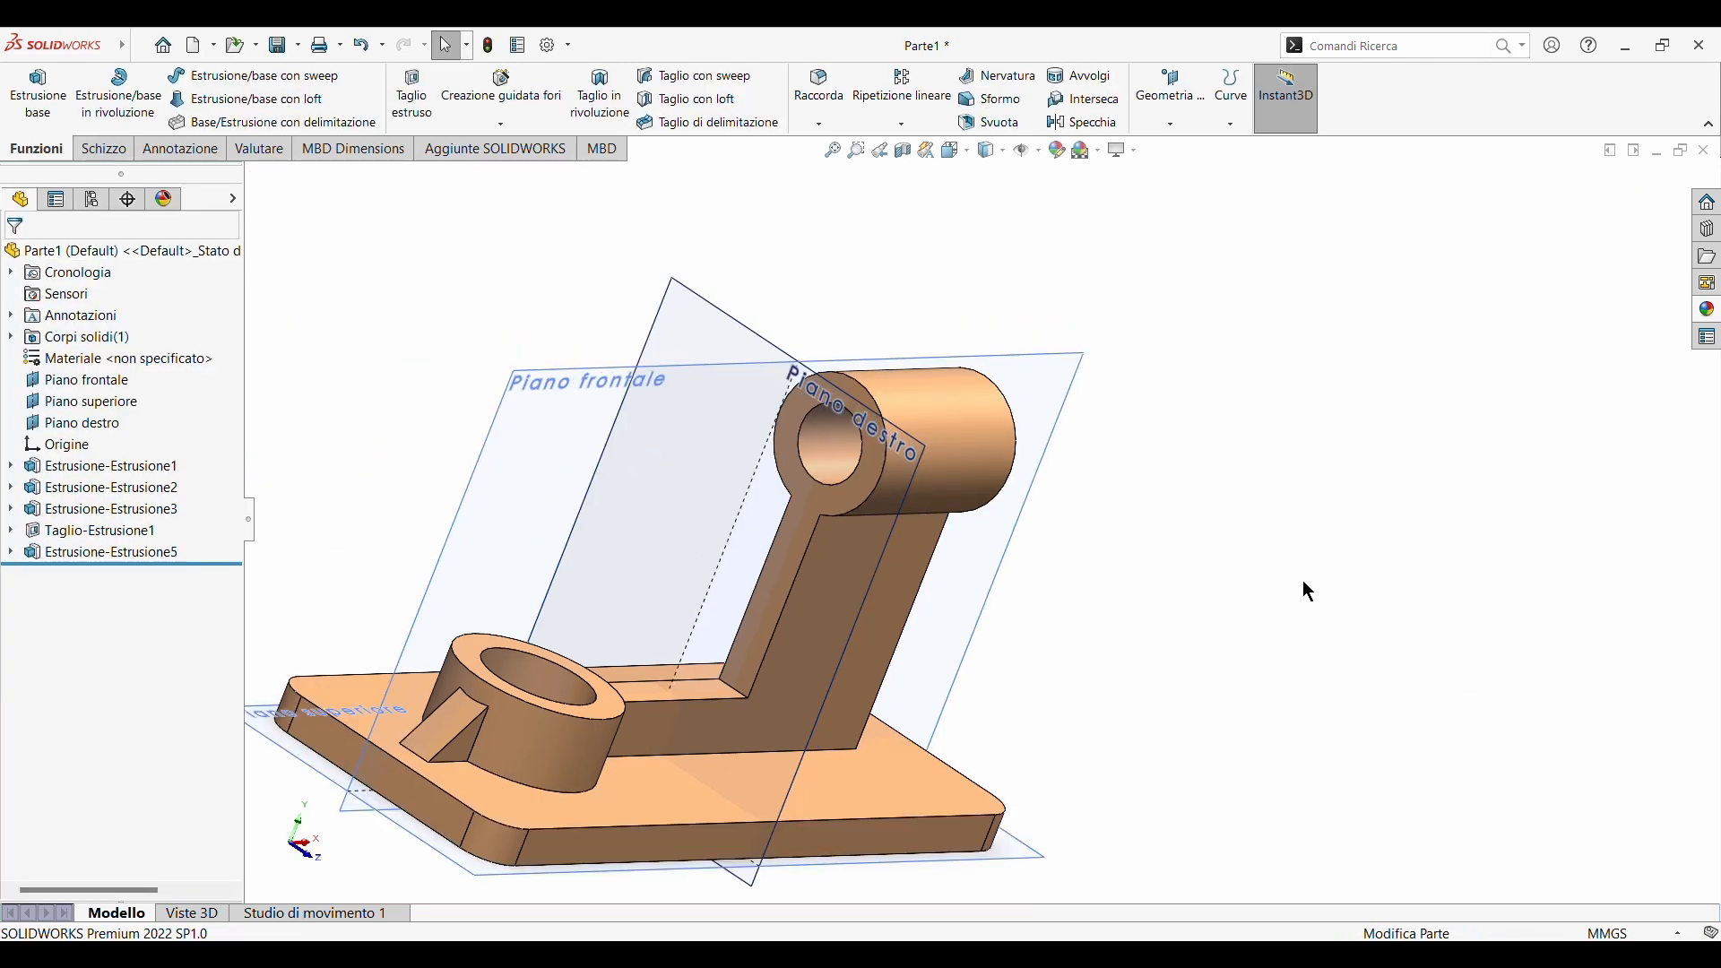
# - Start a sketch on the front plane (Piano frontale)
pyautogui.scroll(1, 1303, 581)
pyautogui.scroll(-2, 1181, 508)
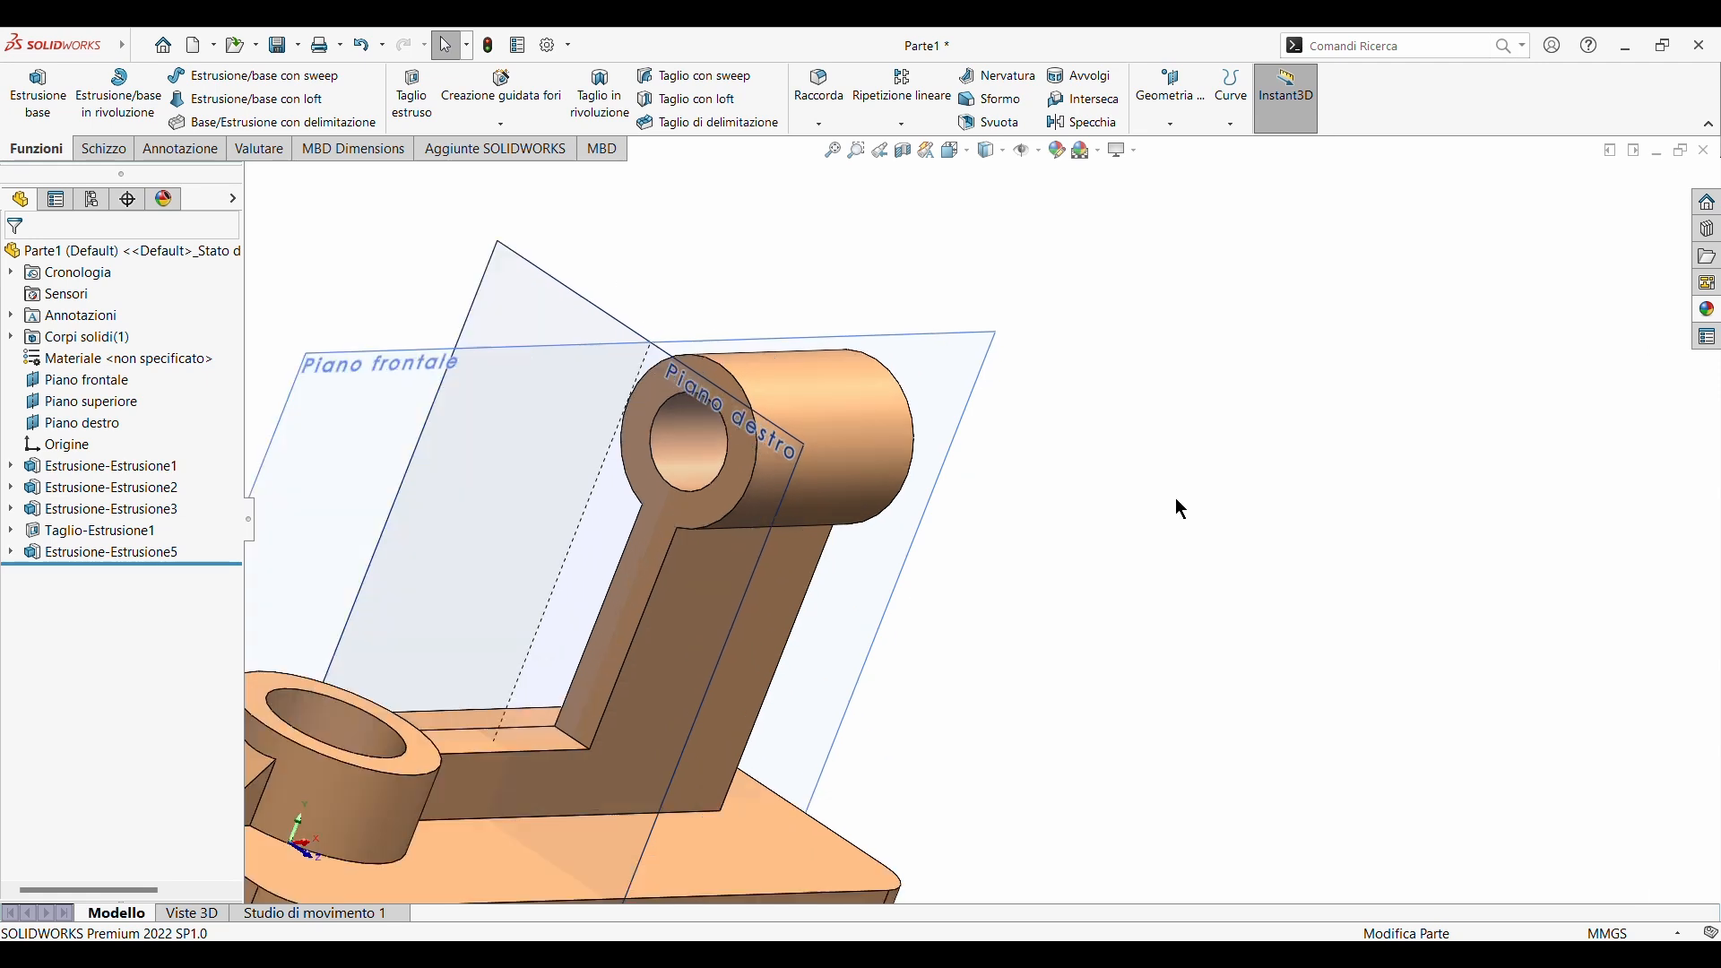
pyautogui.scroll(2, 1179, 506)
pyautogui.moveTo(1108, 362); pyautogui.dragTo(1055, 390, button='middle')
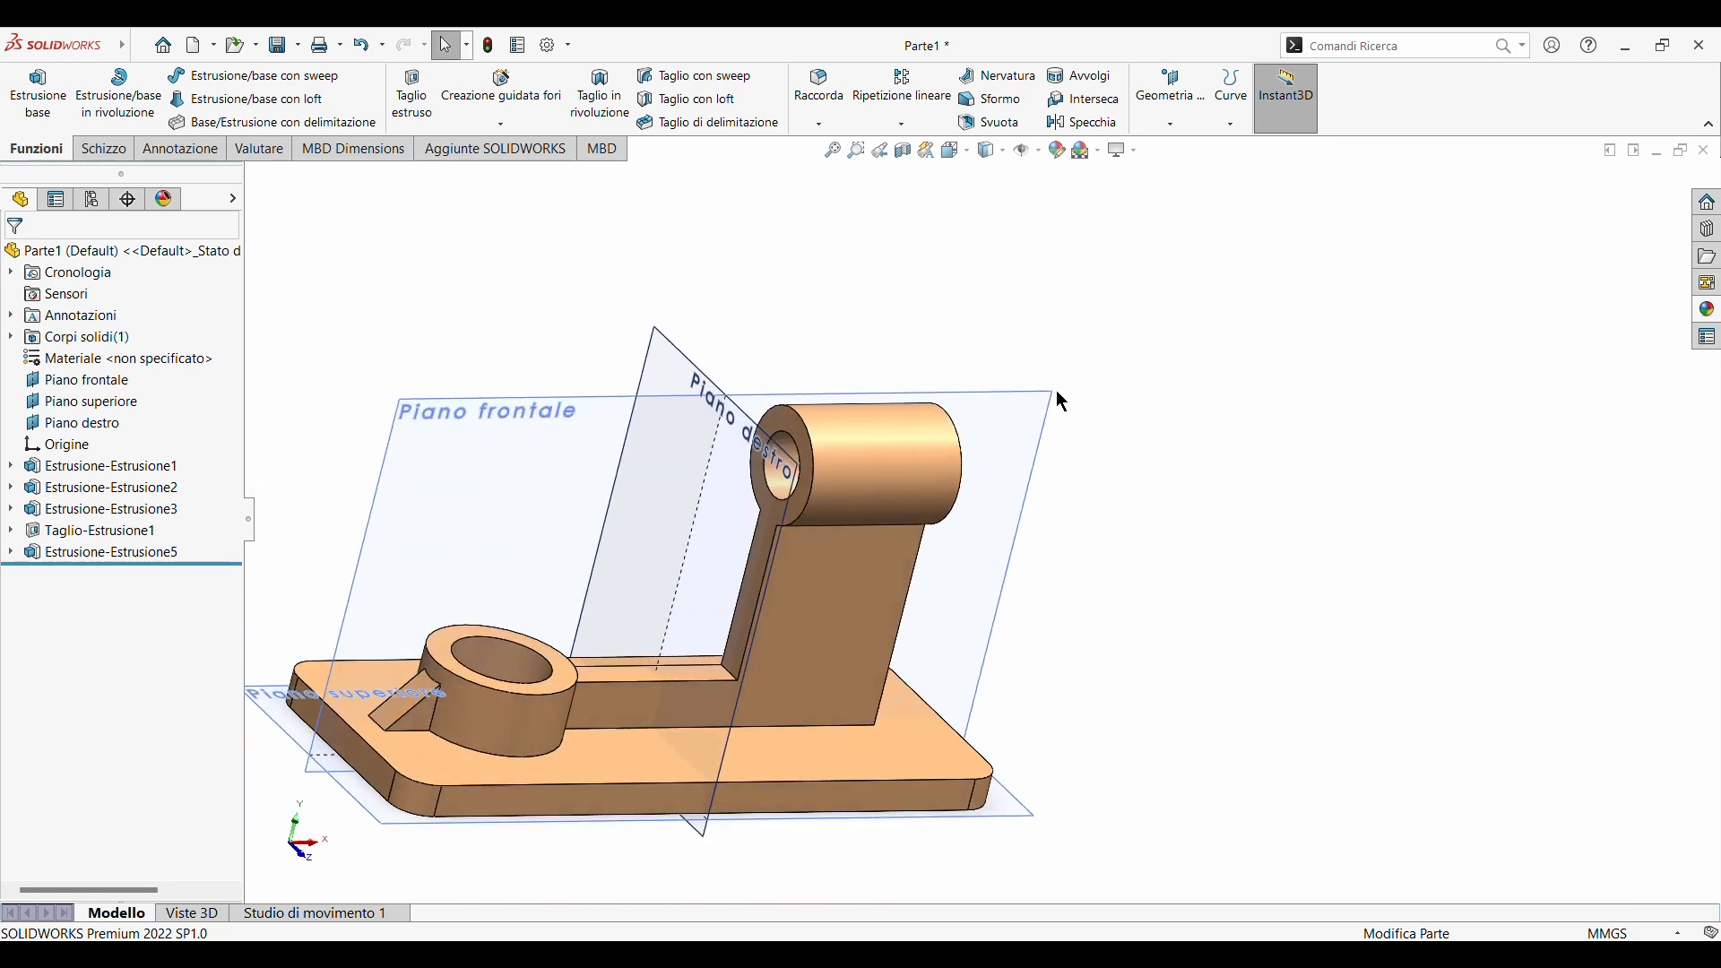
pyautogui.click(996, 509)
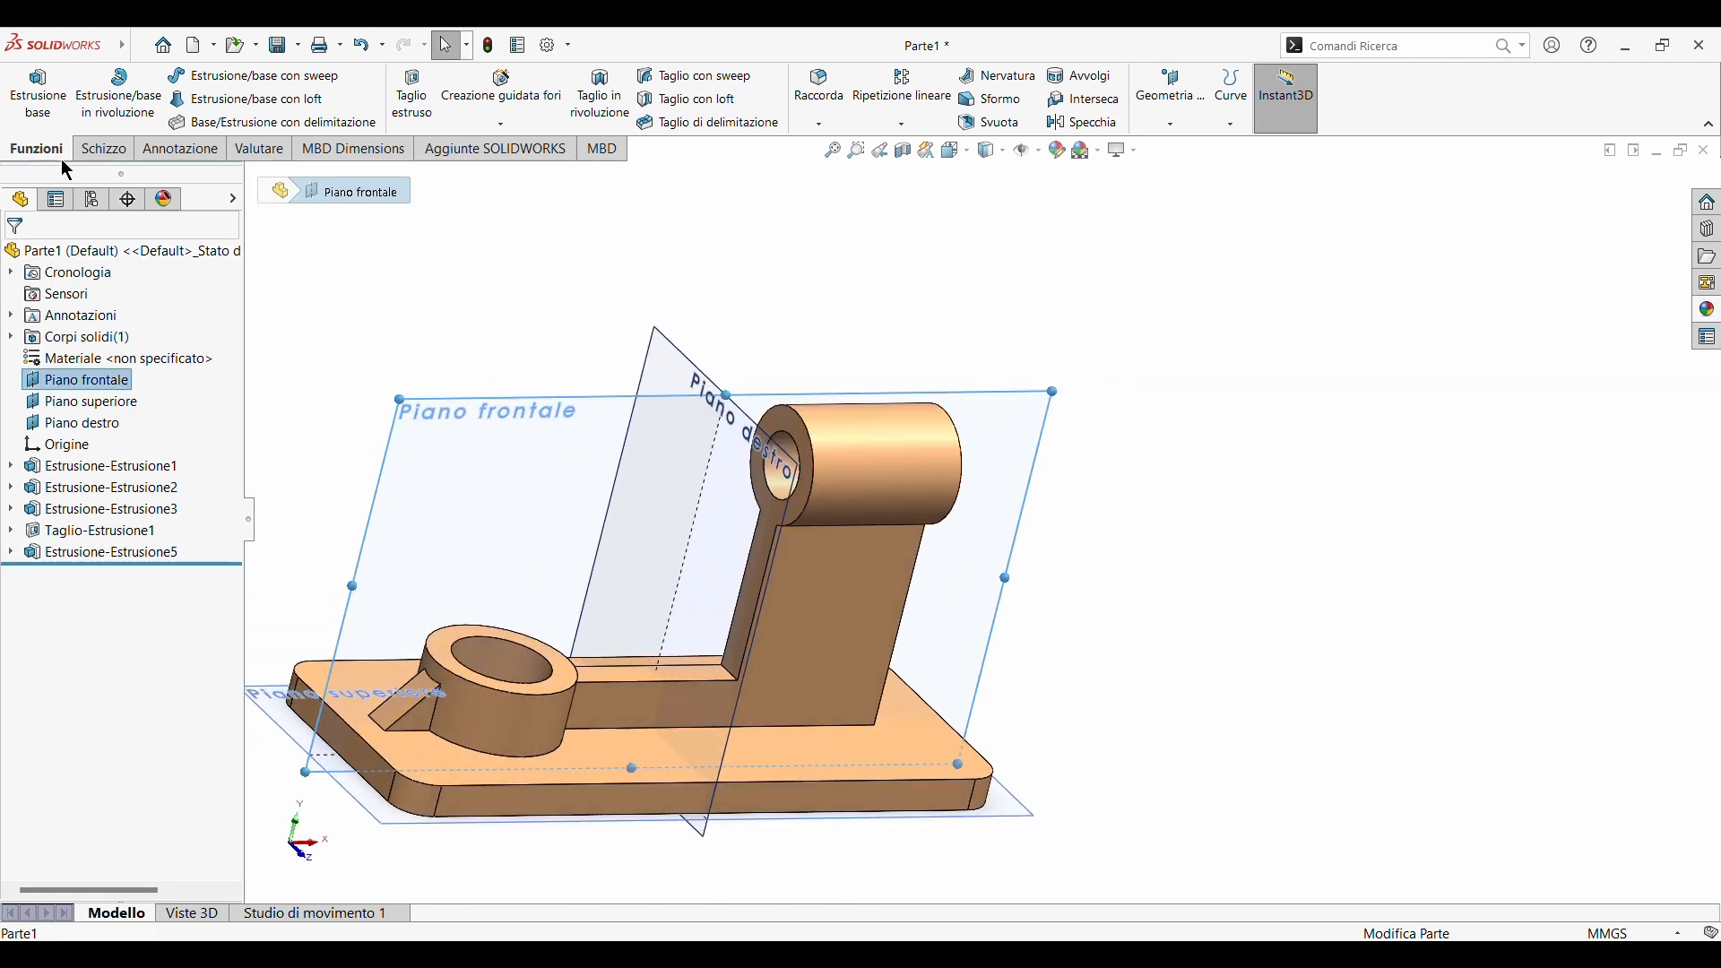
pyautogui.click(104, 149)
pyautogui.click(36, 90)
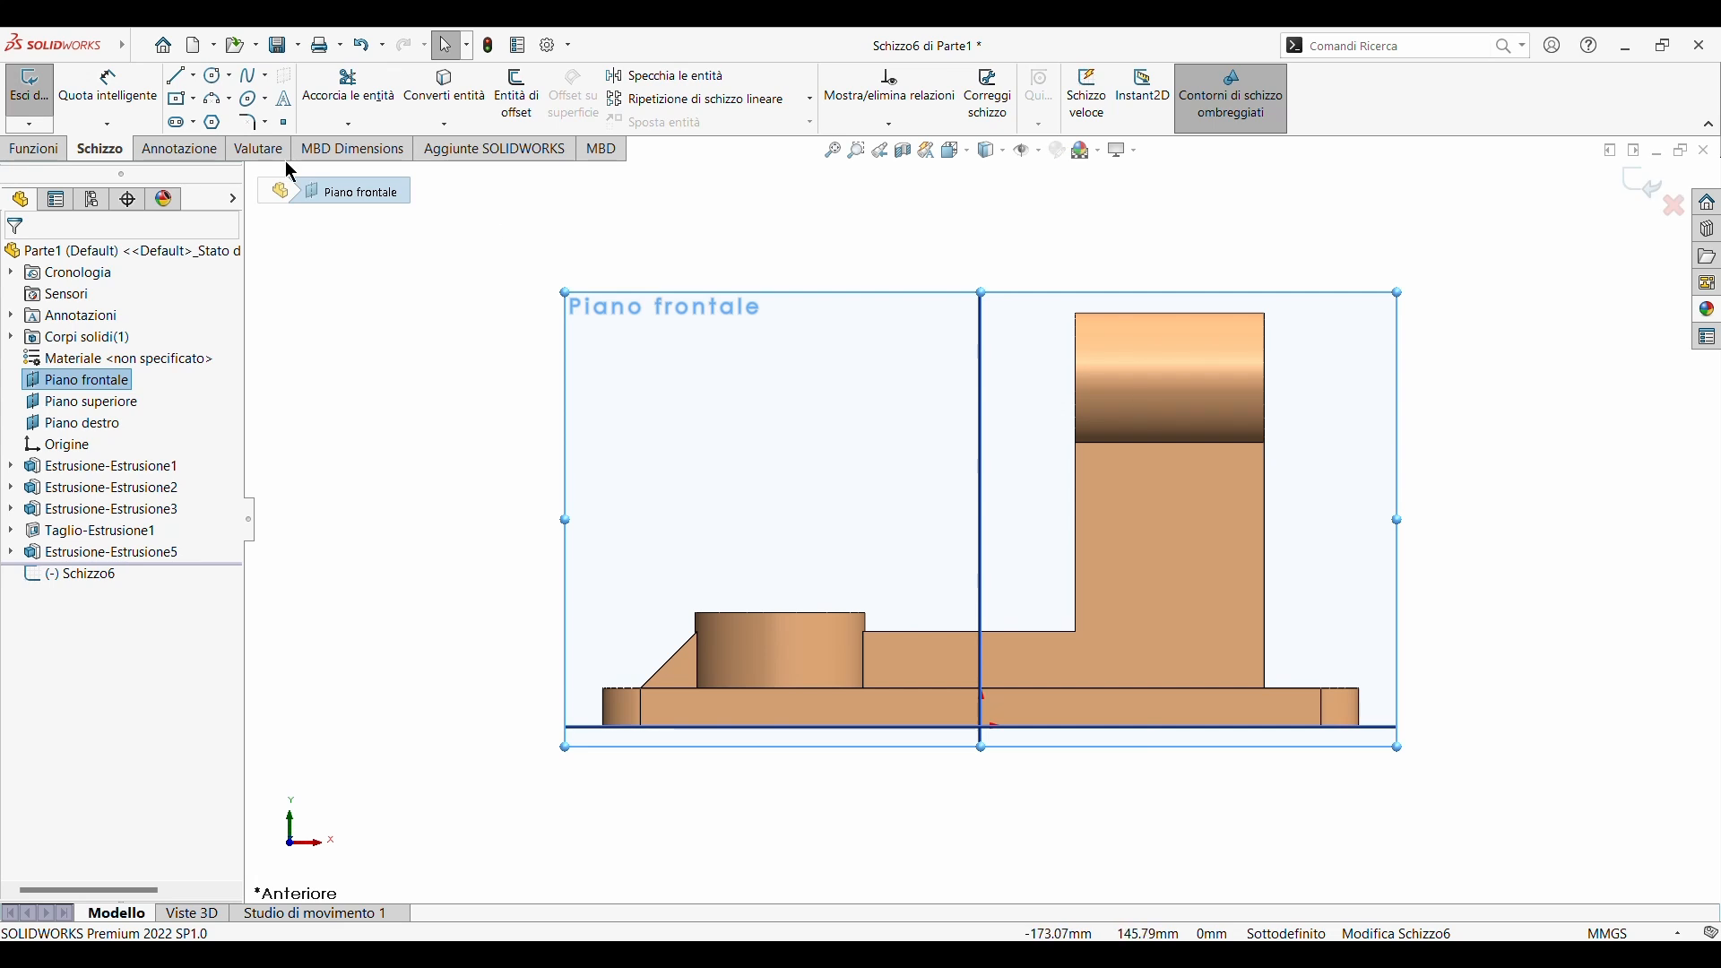
# - Sketch two concentric circles with radii of 8 mm and 5 mm centred on the horizontal tube
pyautogui.click(213, 75)
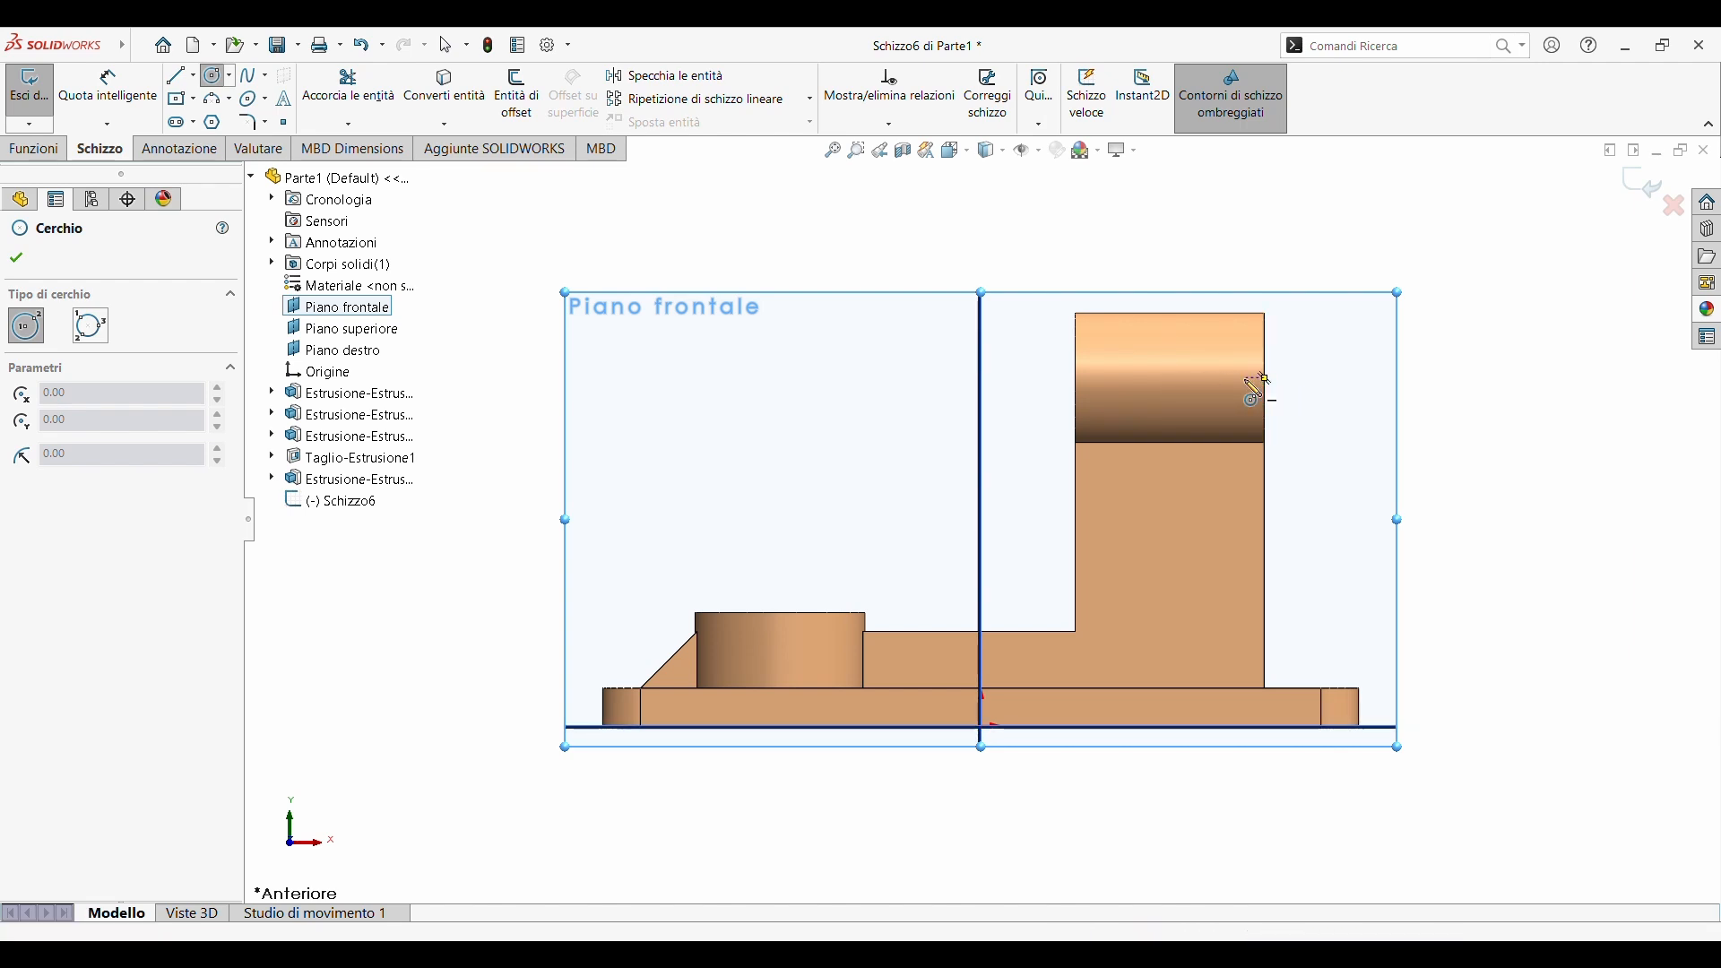
pyautogui.click(1170, 378)
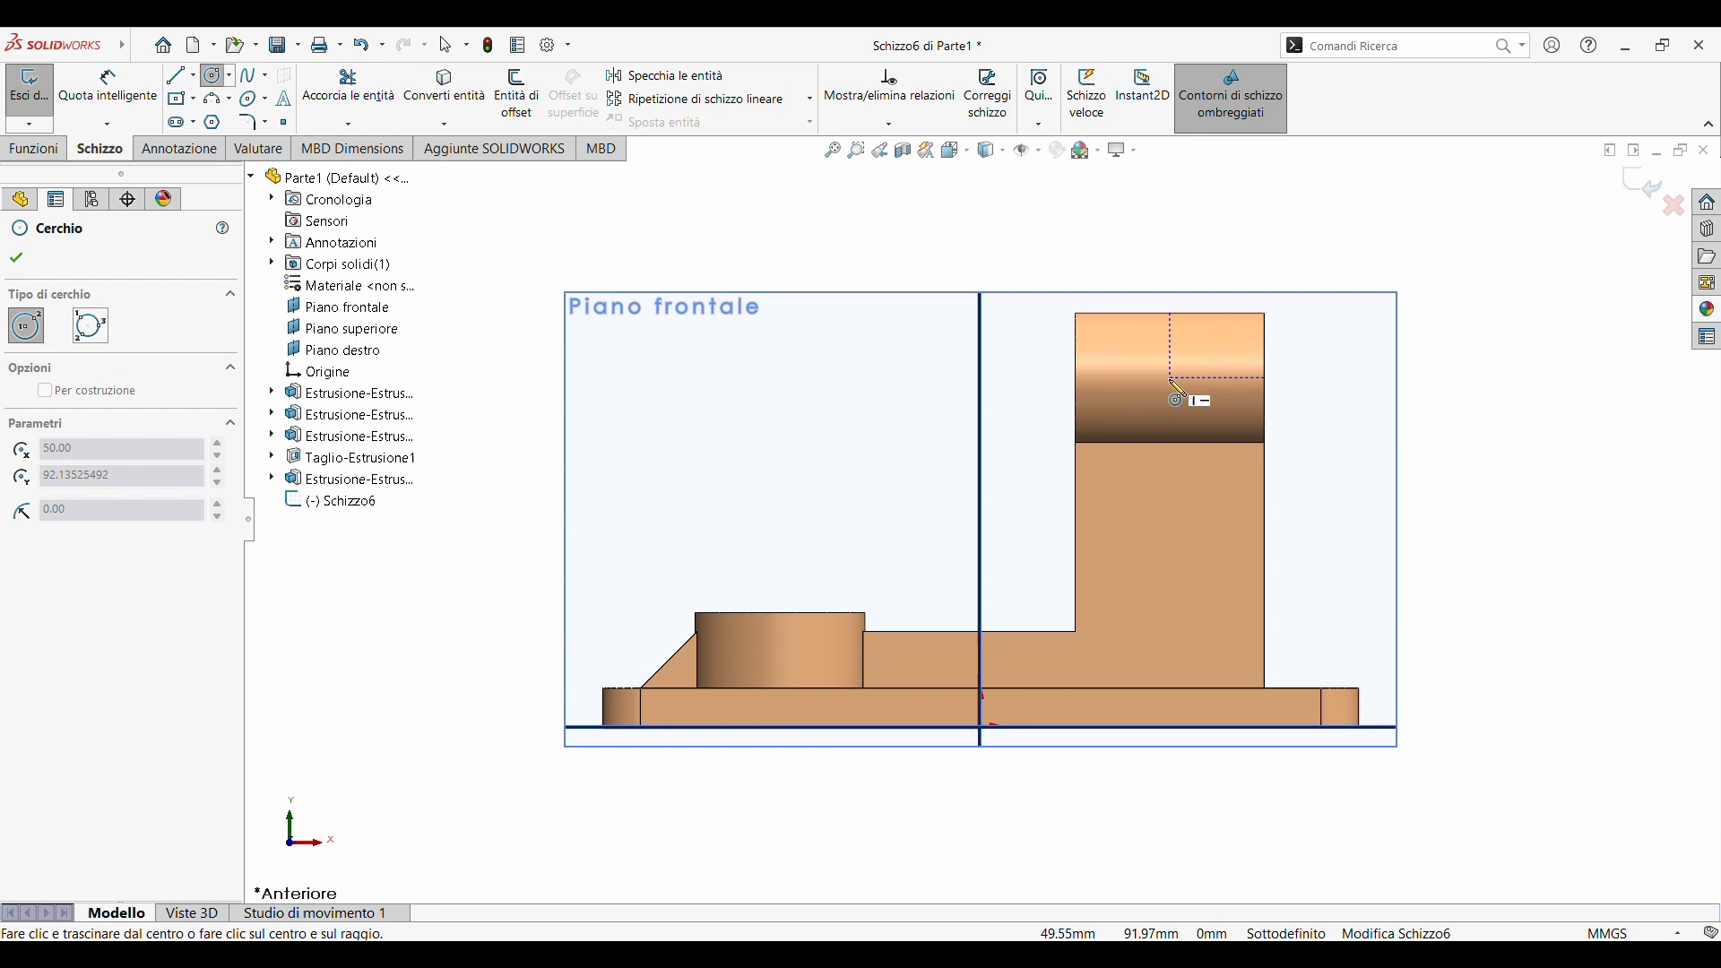
pyautogui.click(1201, 414)
pyautogui.write('8')
pyautogui.press('Return')
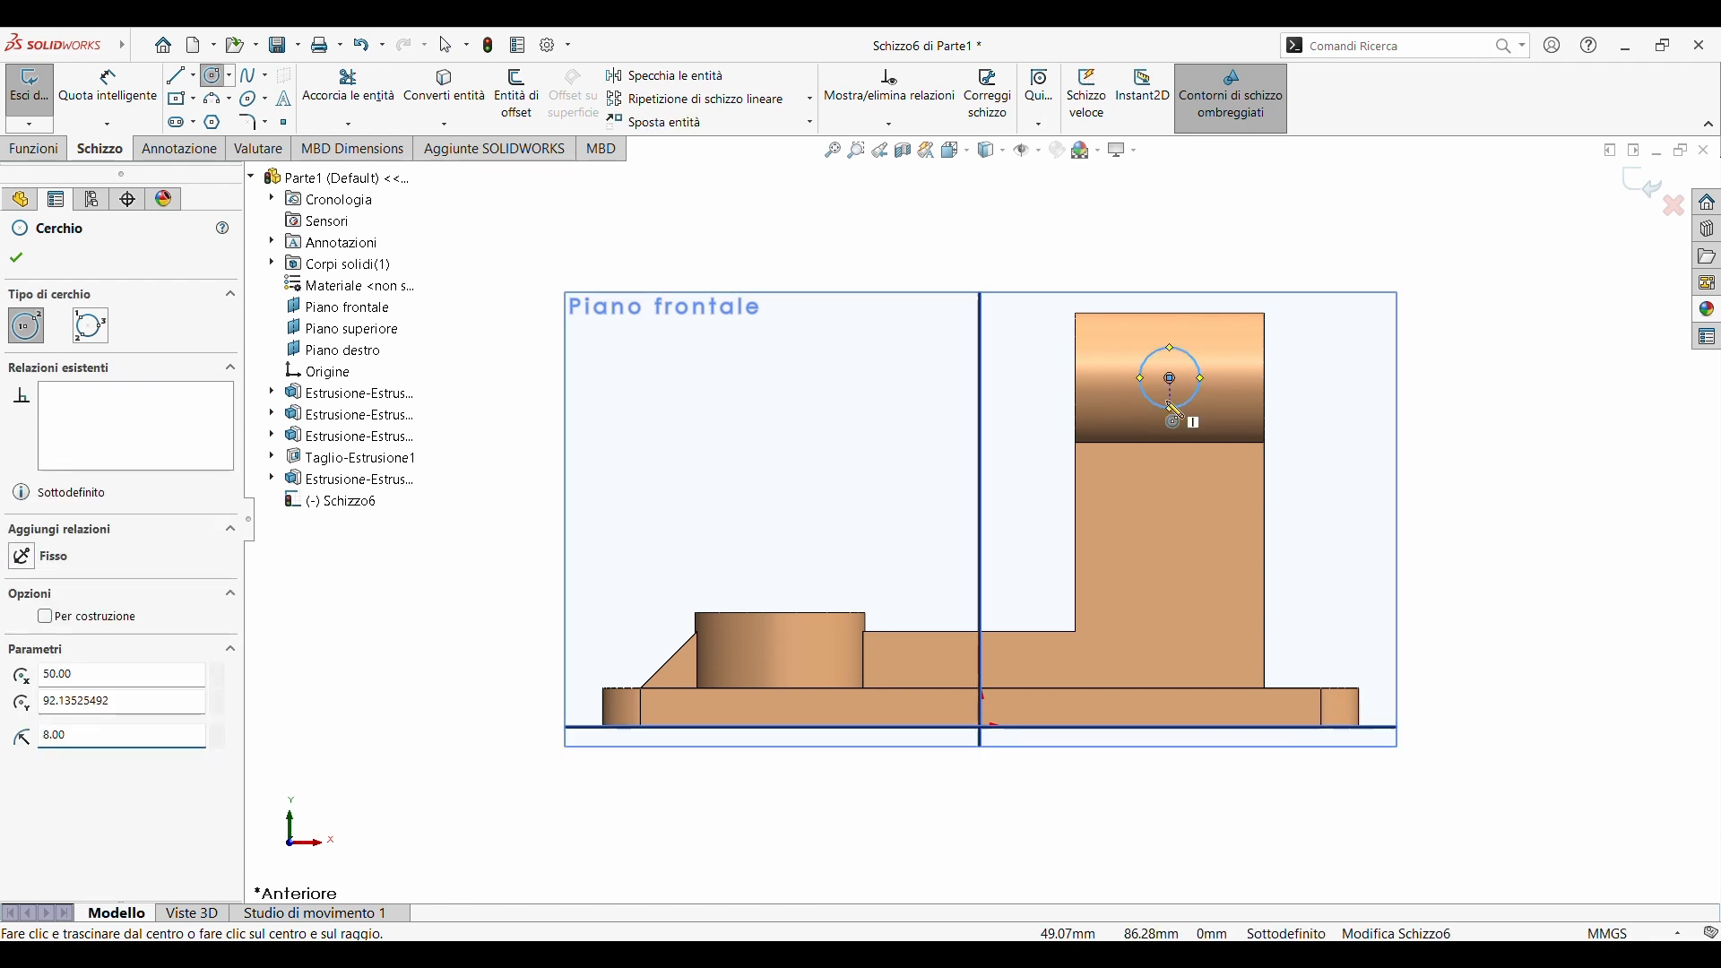
pyautogui.click(1169, 379)
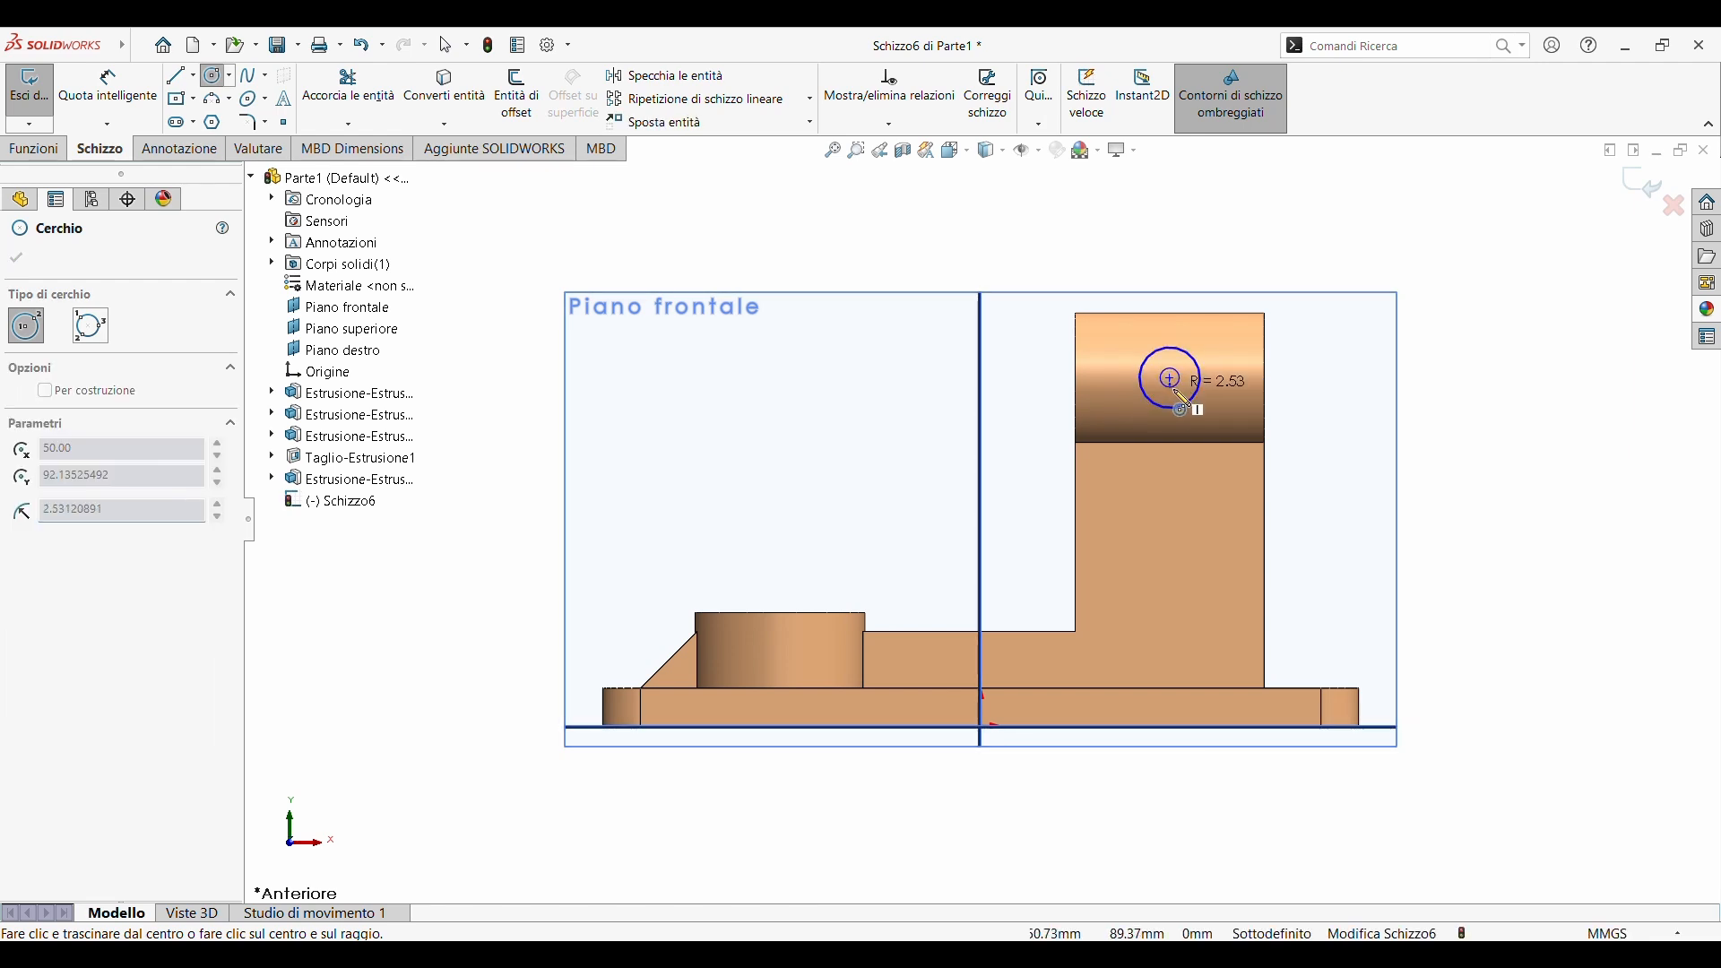
pyautogui.click(1174, 392)
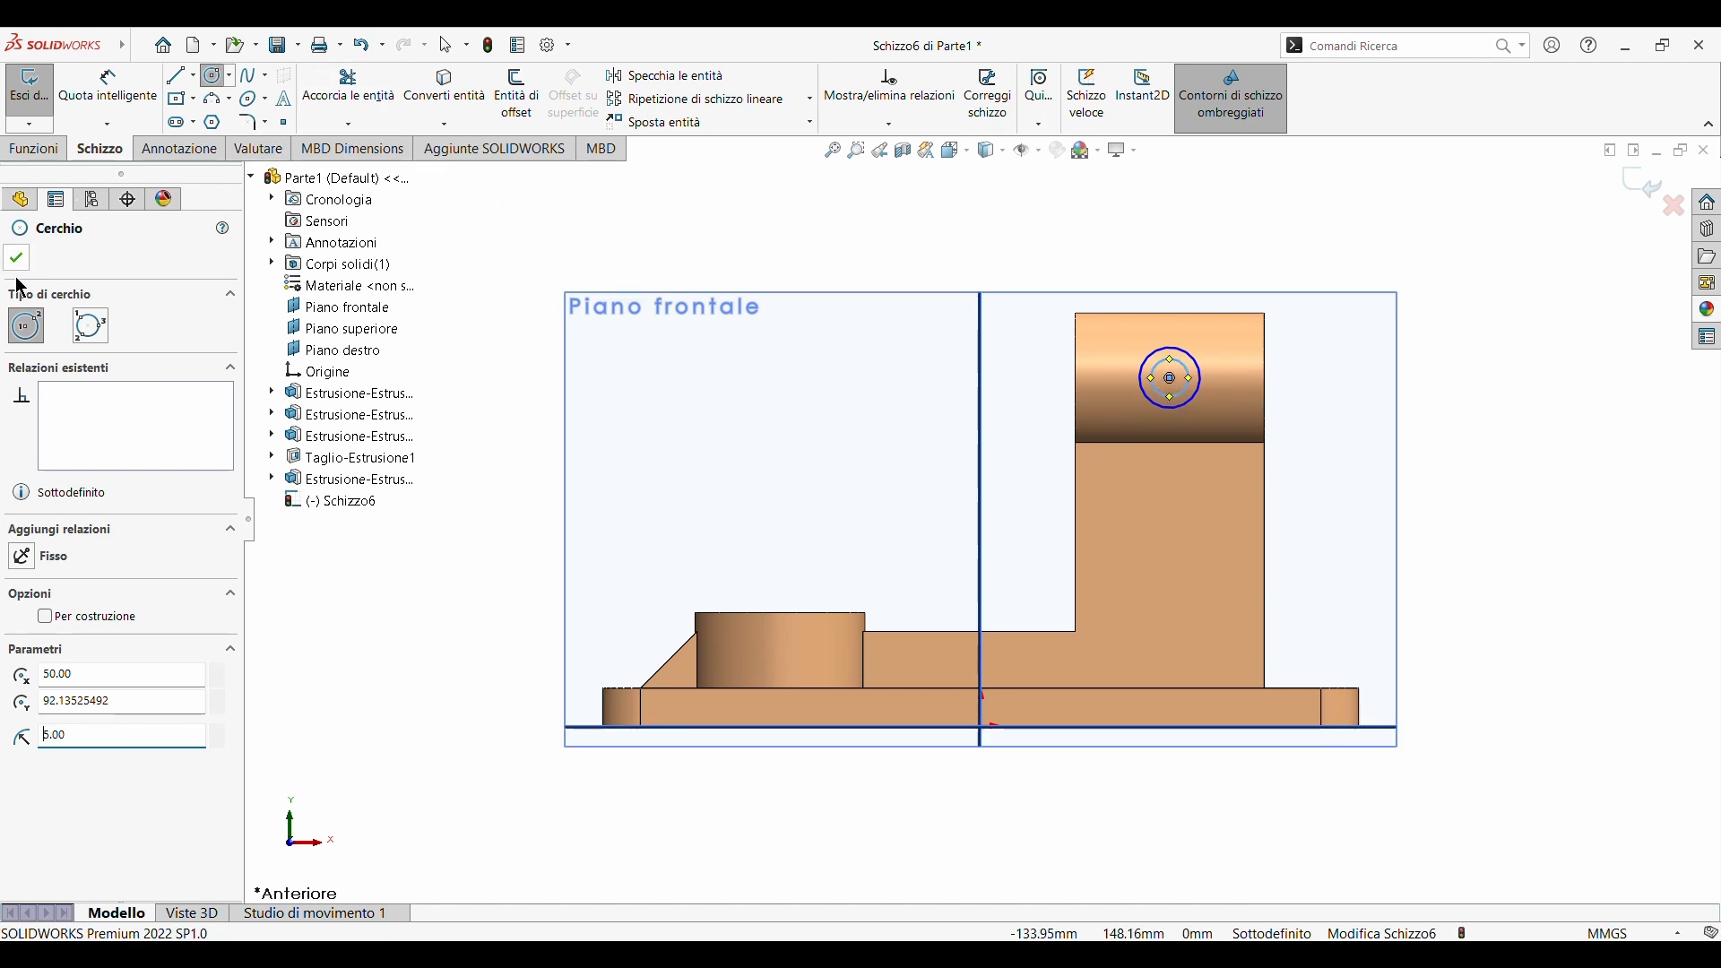
pyautogui.press('Escape')
# - Extrude the concentric circles 10 mm blind, starting from the tube's outer cylindrical face and merging the result
pyautogui.click(34, 149)
pyautogui.click(38, 94)
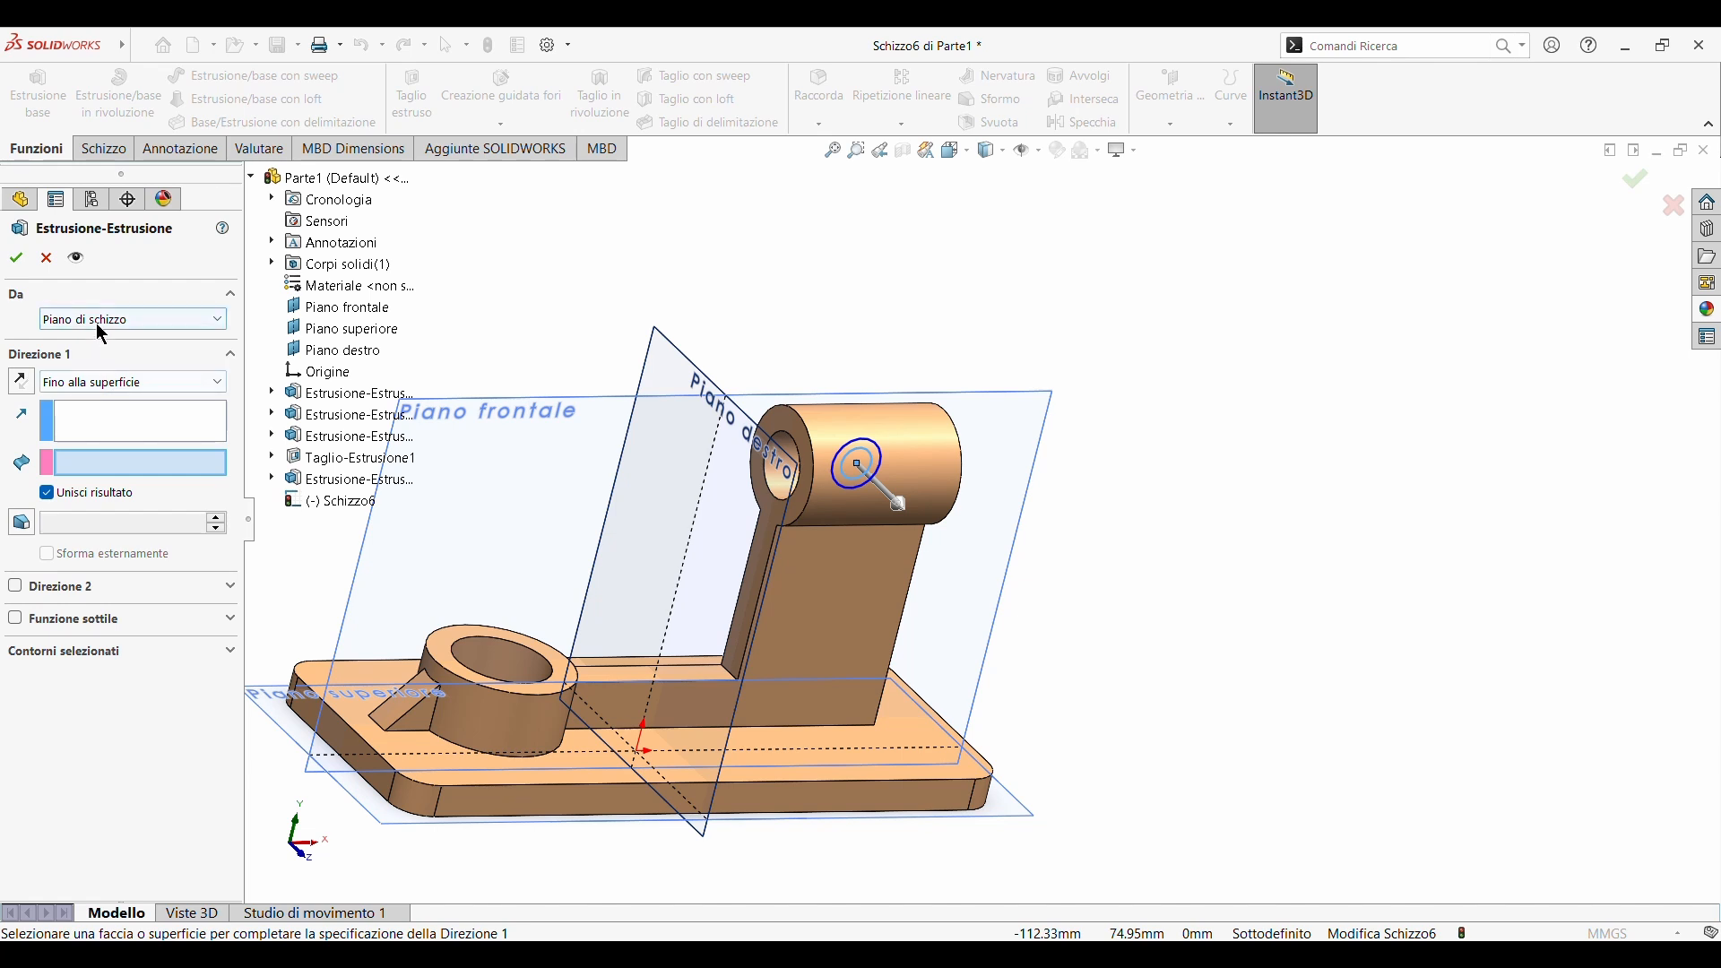
pyautogui.click(133, 319)
pyautogui.click(109, 352)
pyautogui.click(916, 486)
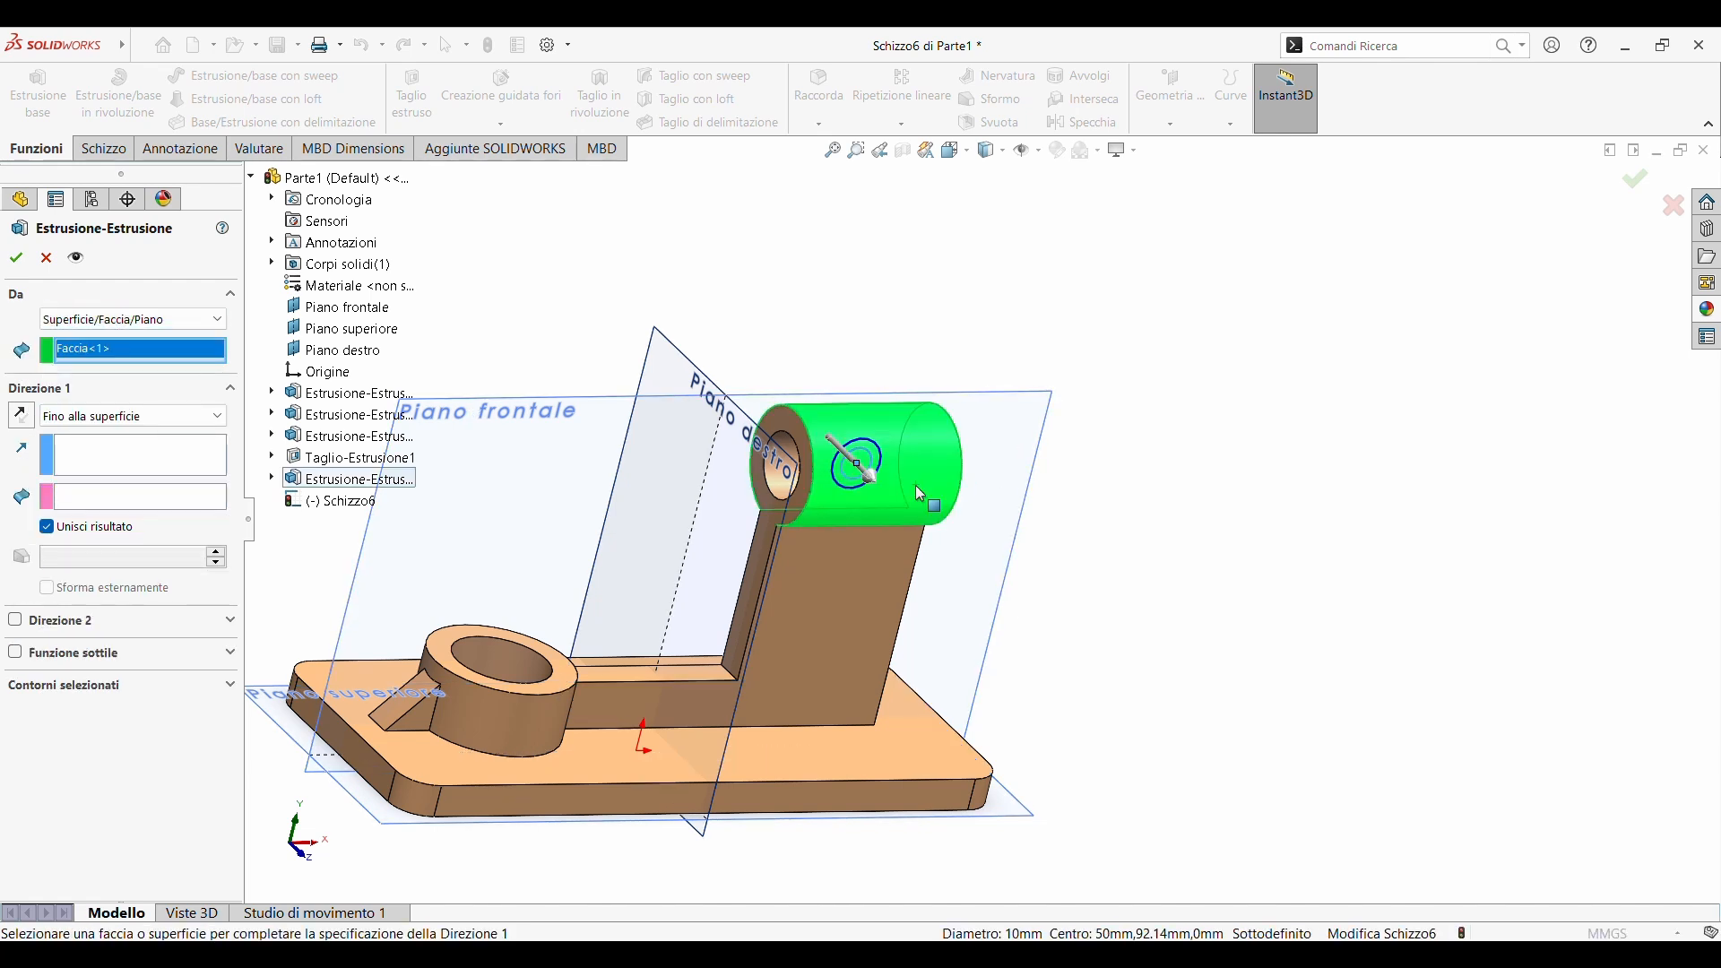
pyautogui.click(158, 421)
pyautogui.click(156, 454)
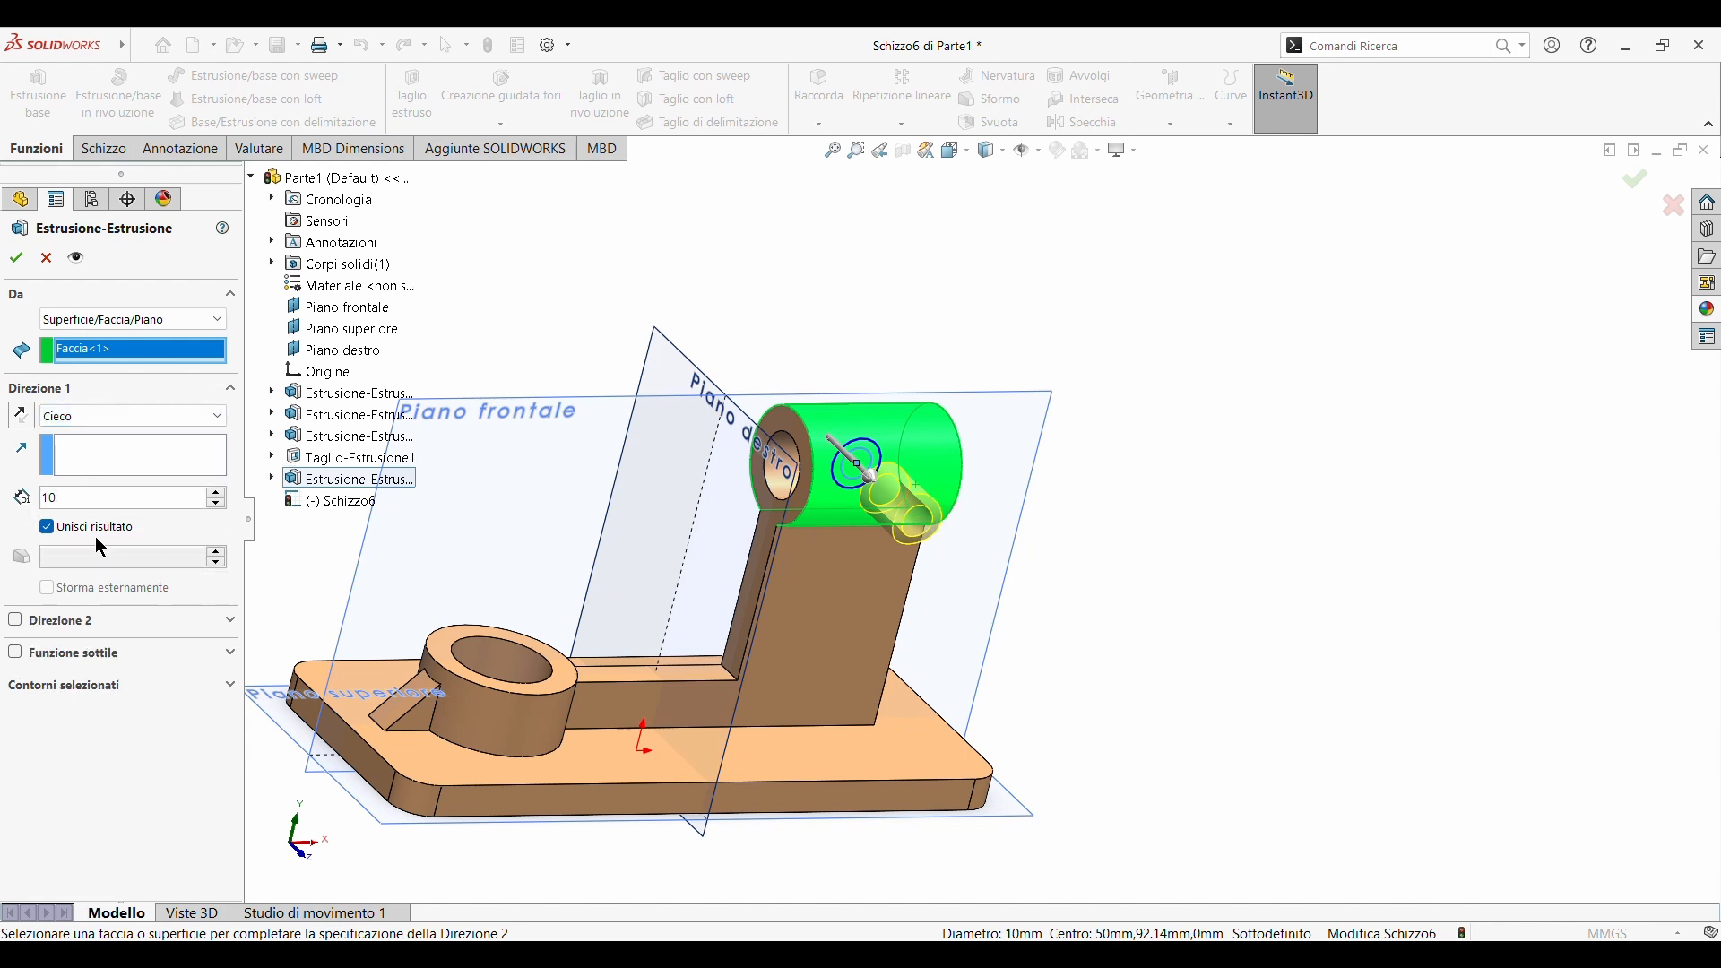
pyautogui.press('Return')
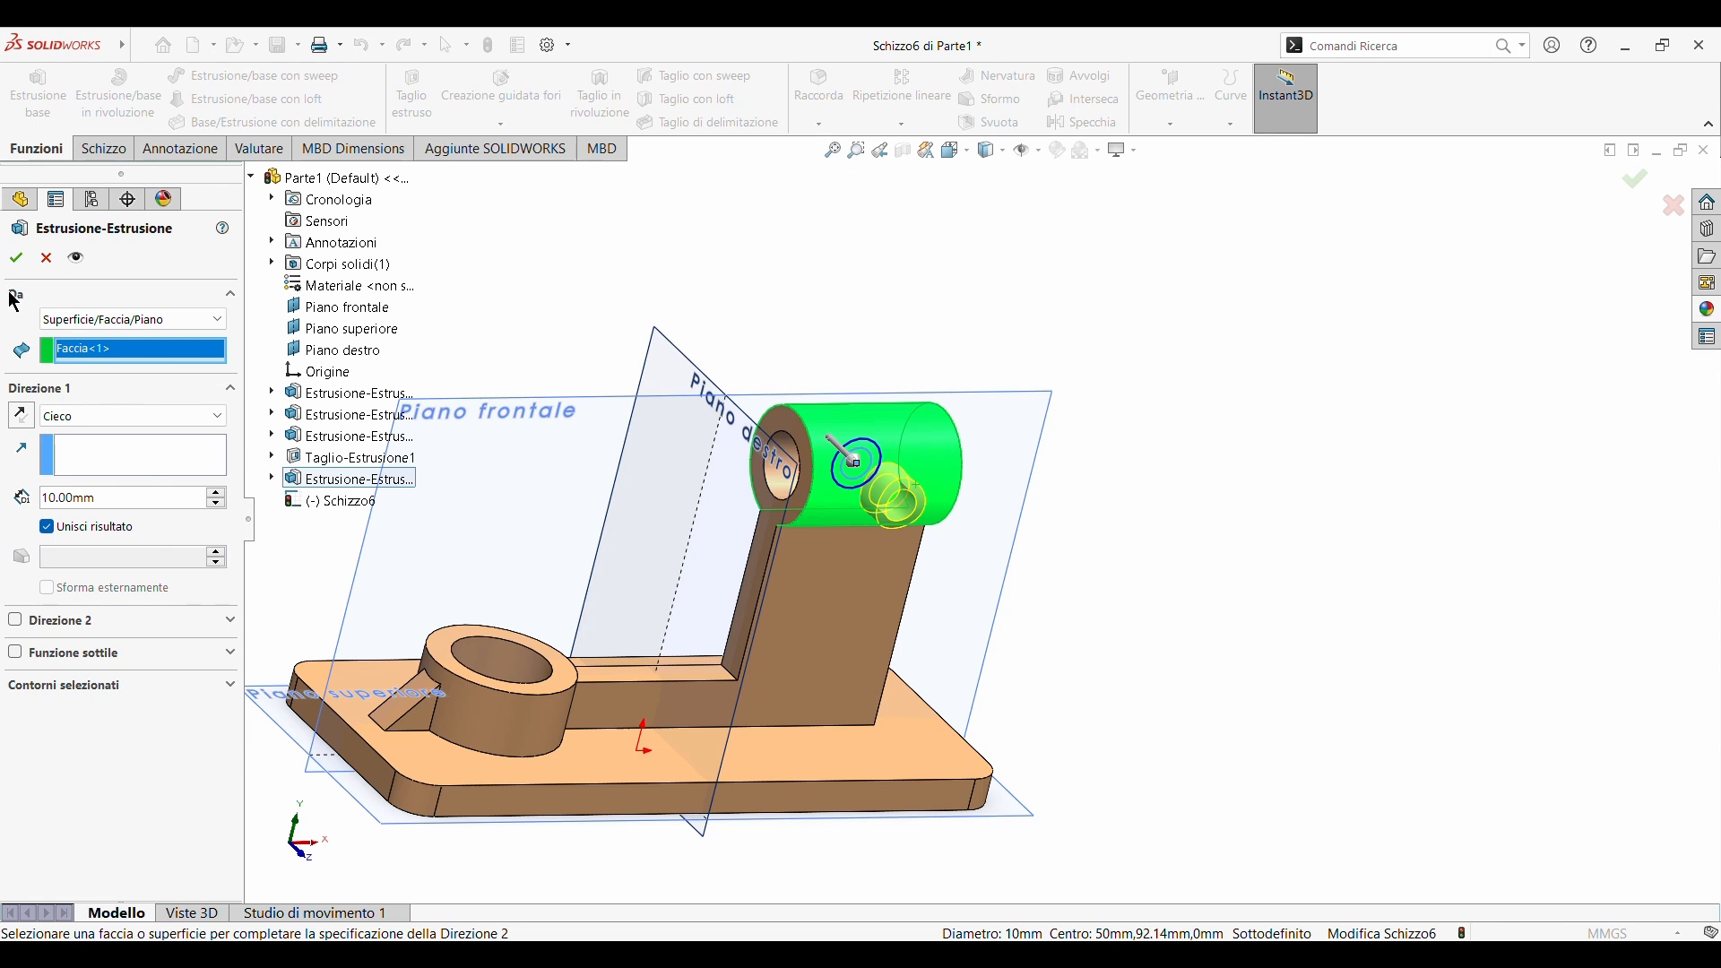
pyautogui.click(15, 257)
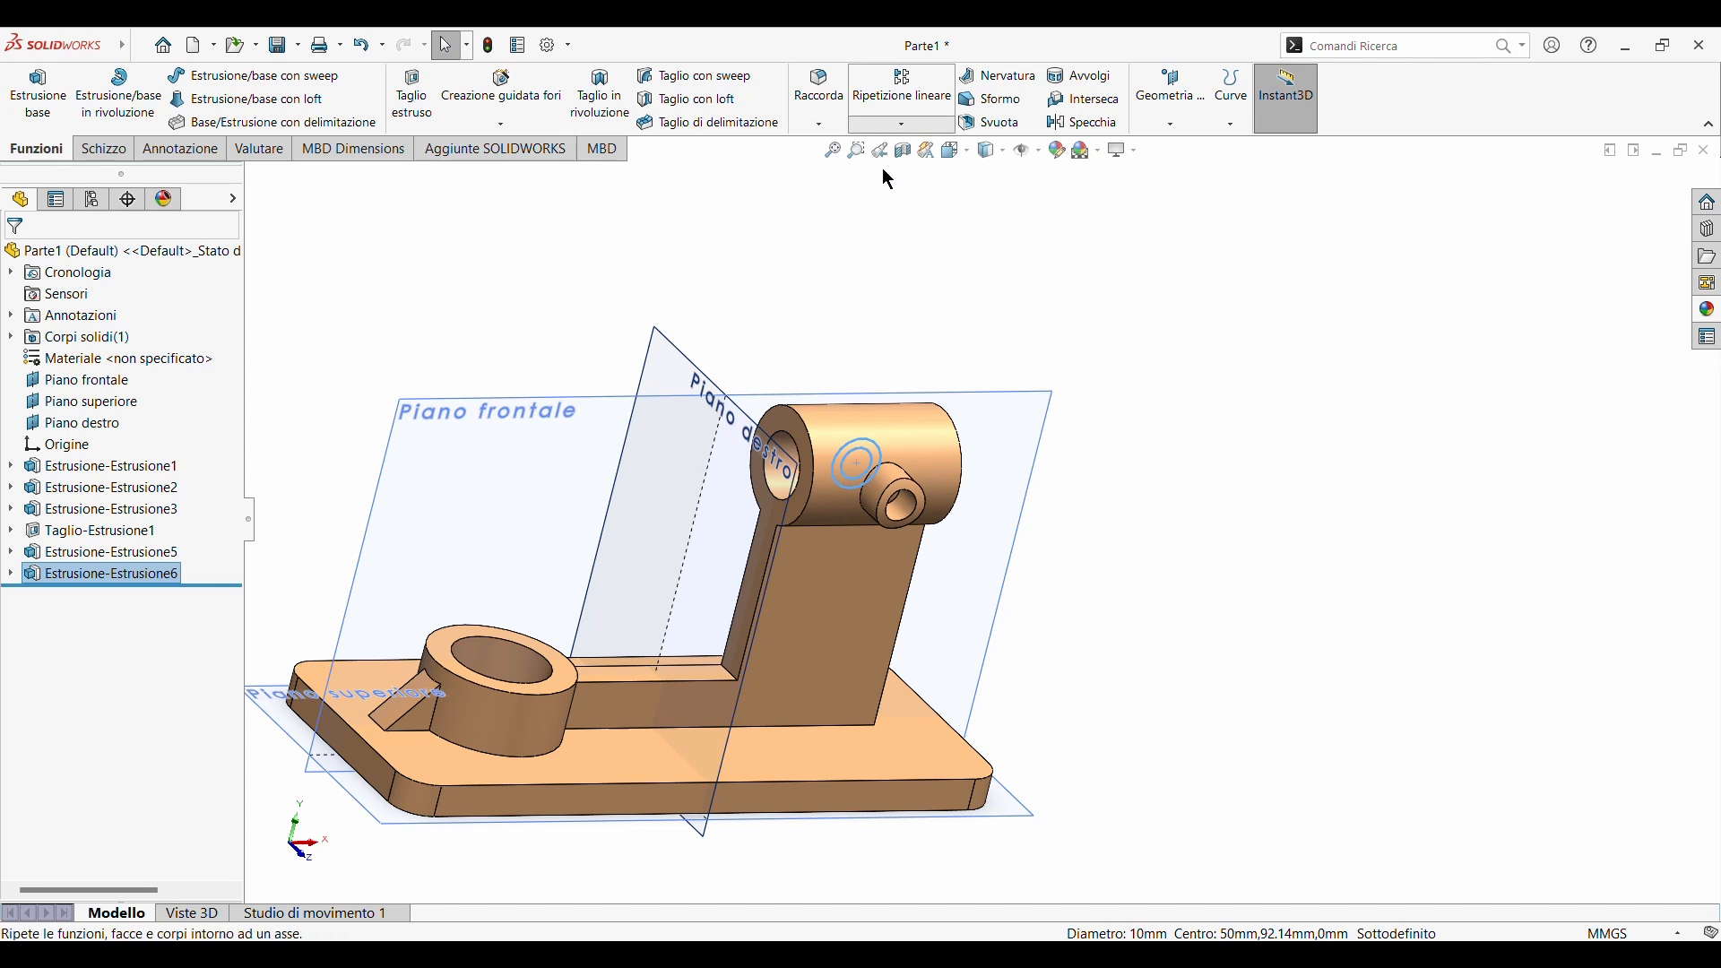
# - Mirror the small hollow side boss about the front plane to the tube's opposite side
pyautogui.click(895, 196)
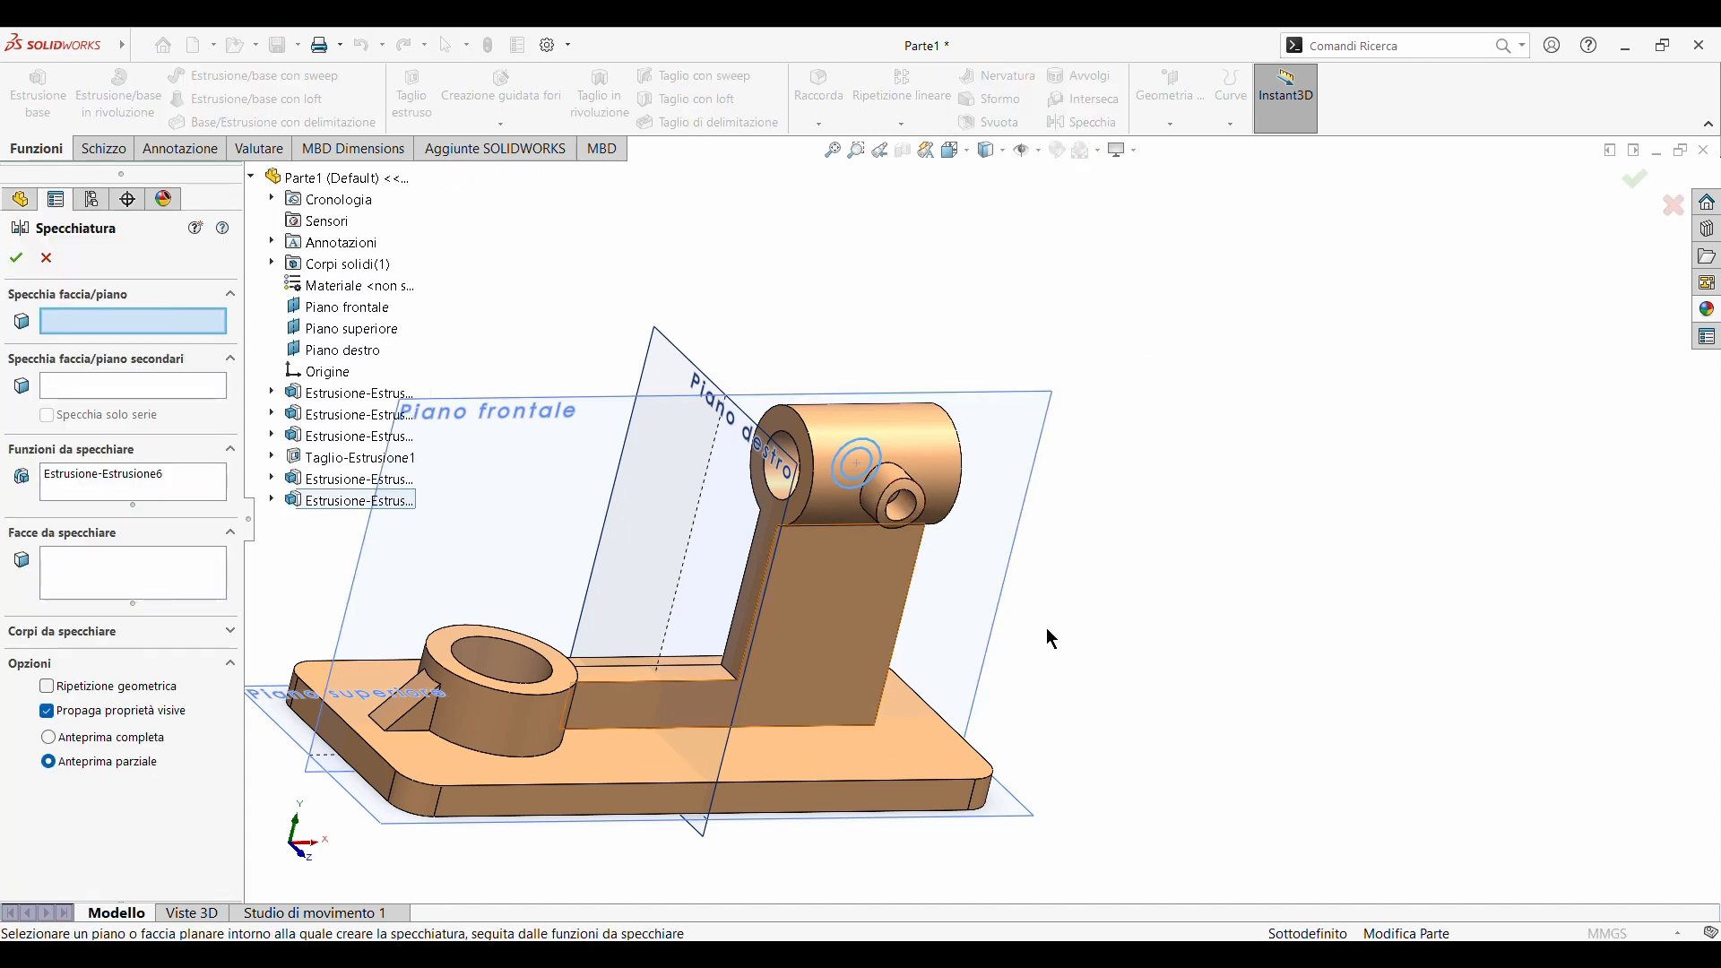
pyautogui.click(1027, 477)
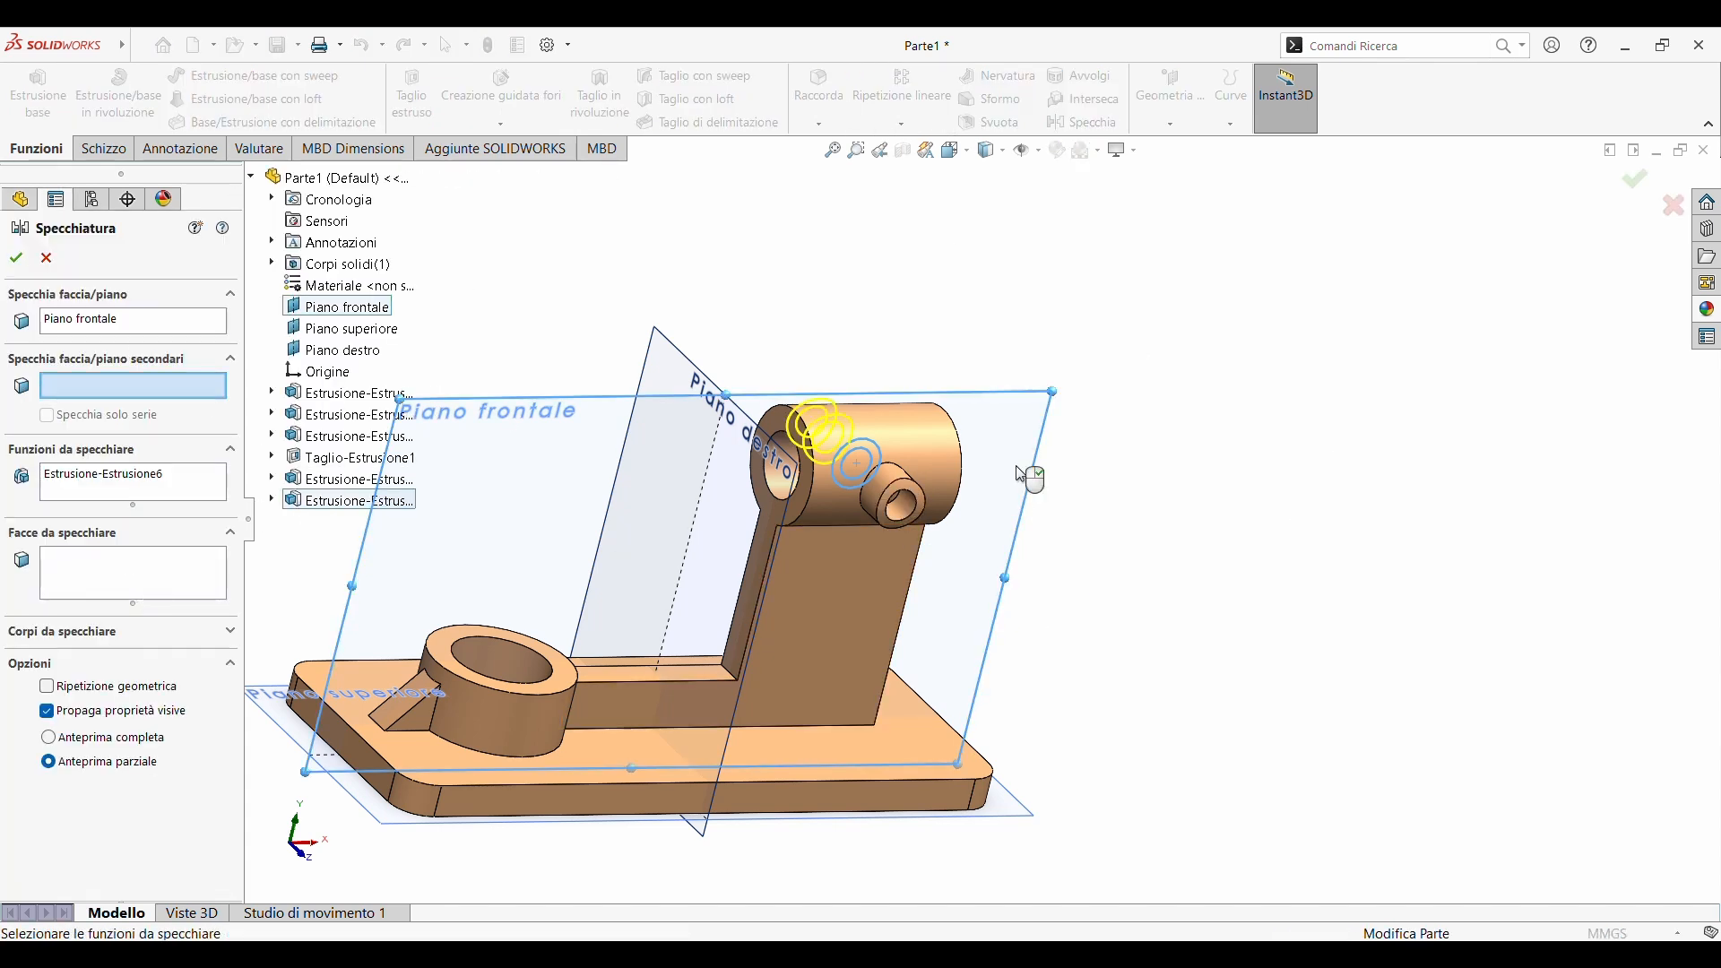
pyautogui.click(17, 258)
pyautogui.moveTo(1029, 546); pyautogui.dragTo(950, 570, button='middle')
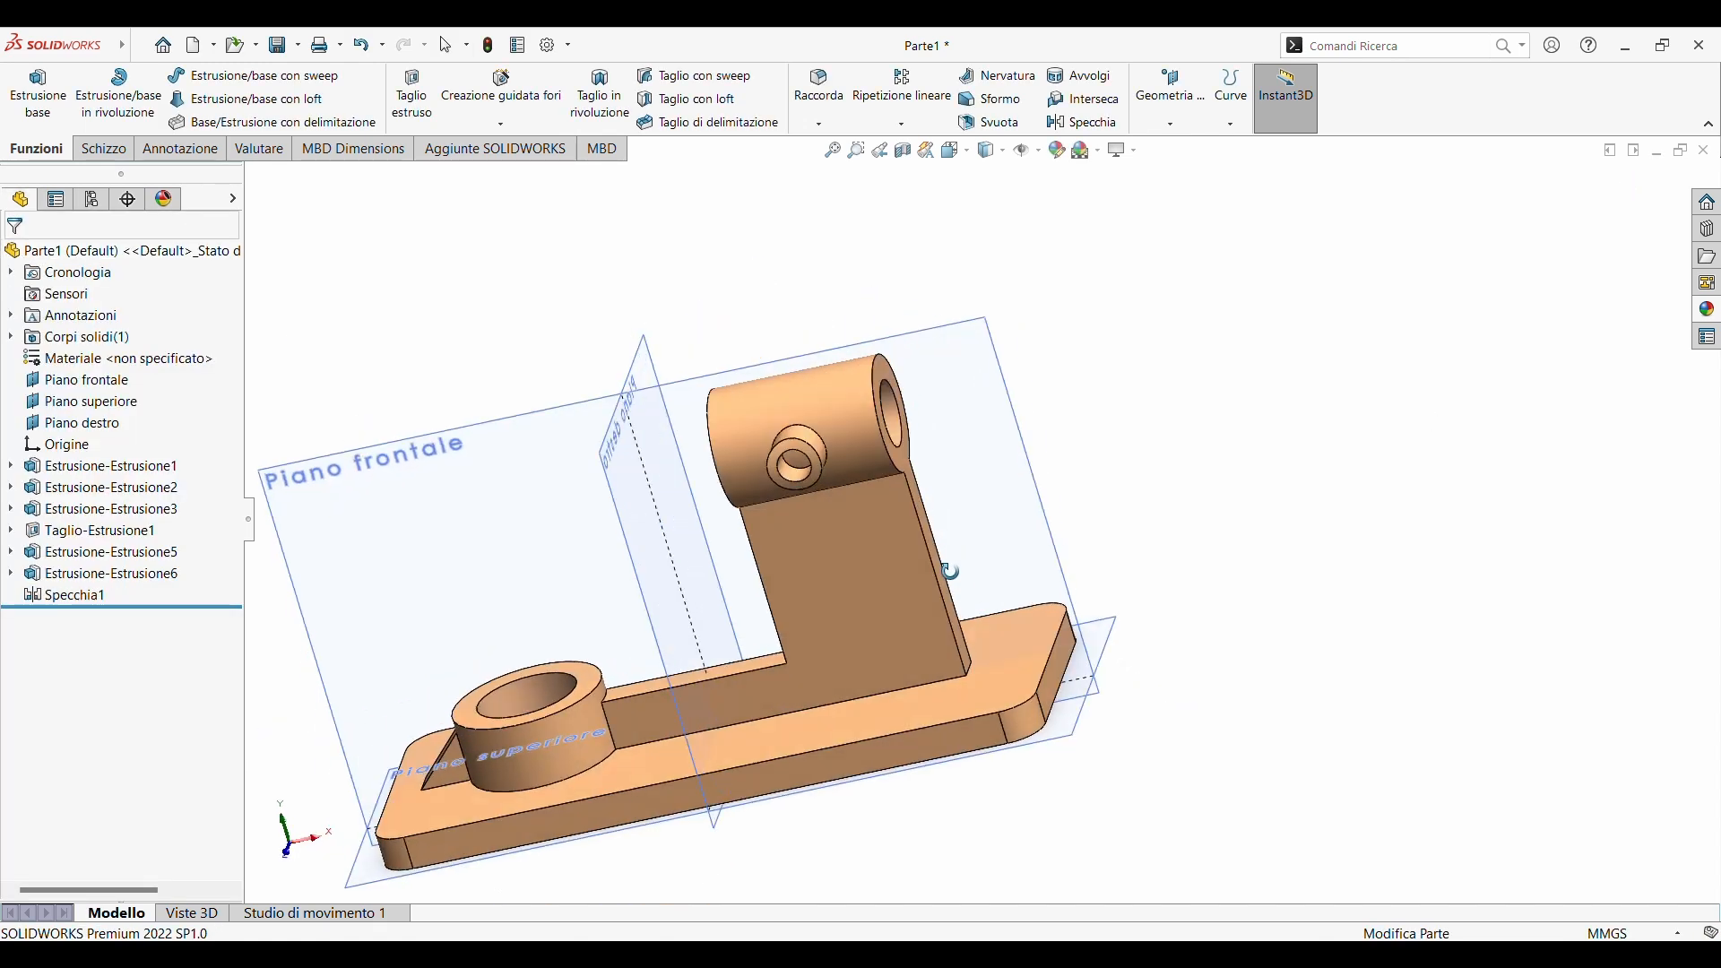
# - Hide the reference planes and start a sketch on the base plate's upper face
pyautogui.click(1021, 150)
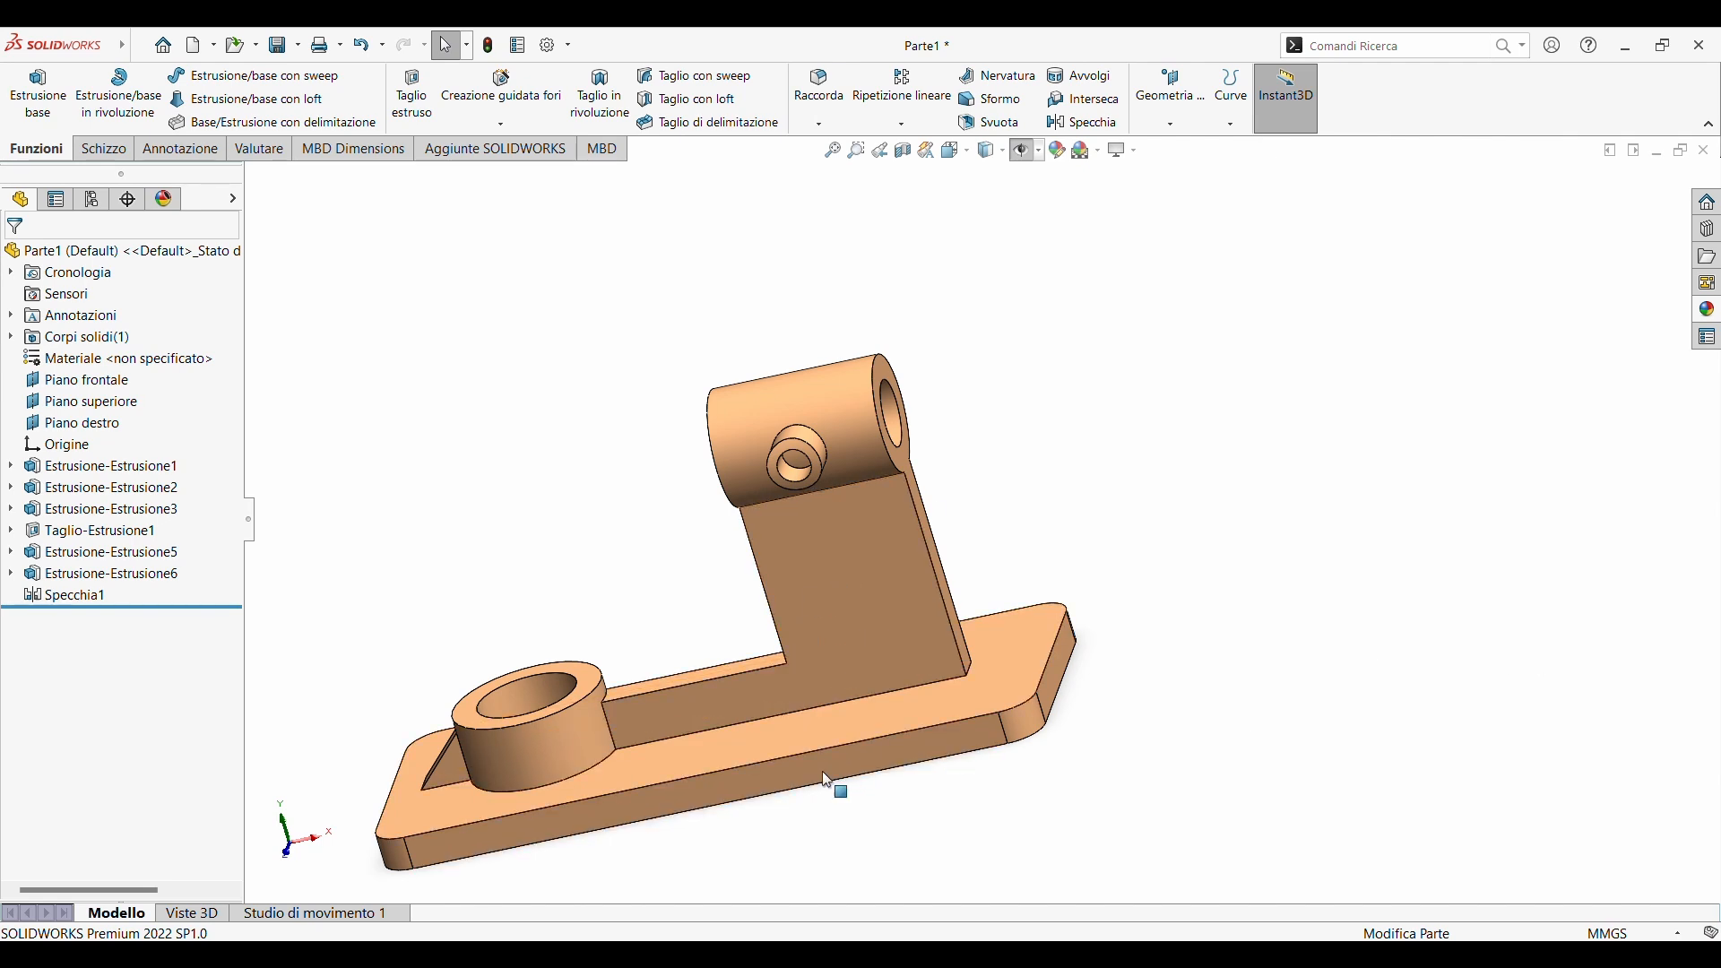
pyautogui.click(892, 719)
pyautogui.click(101, 149)
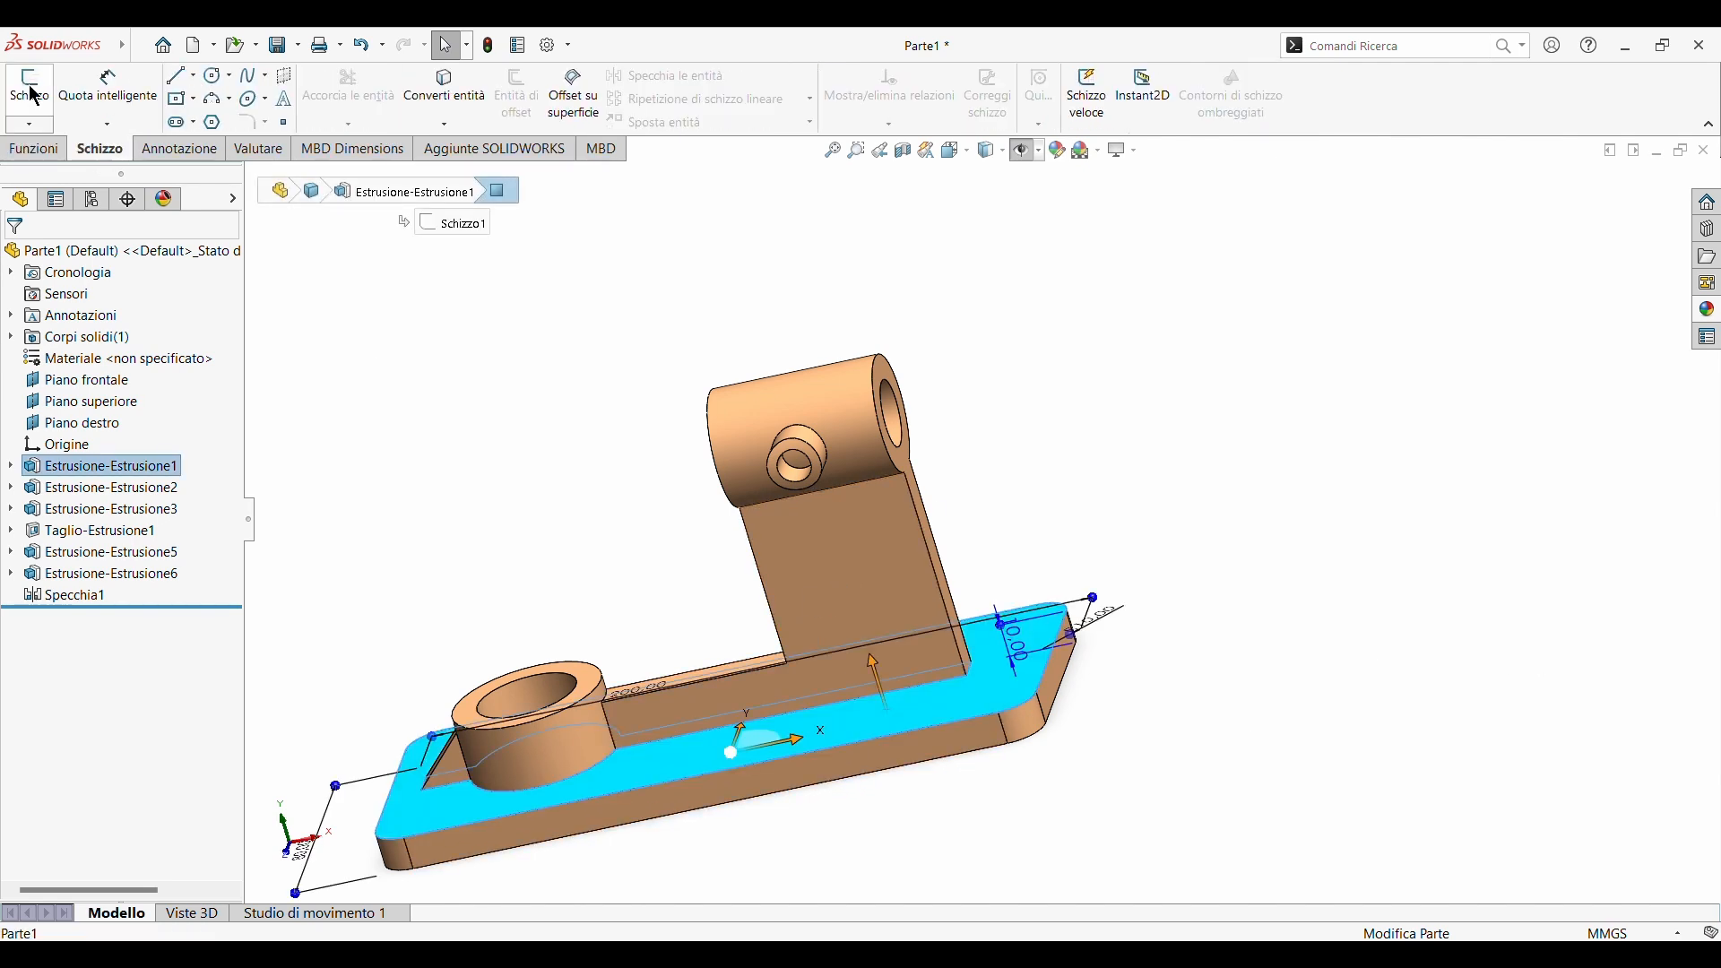
pyautogui.click(30, 90)
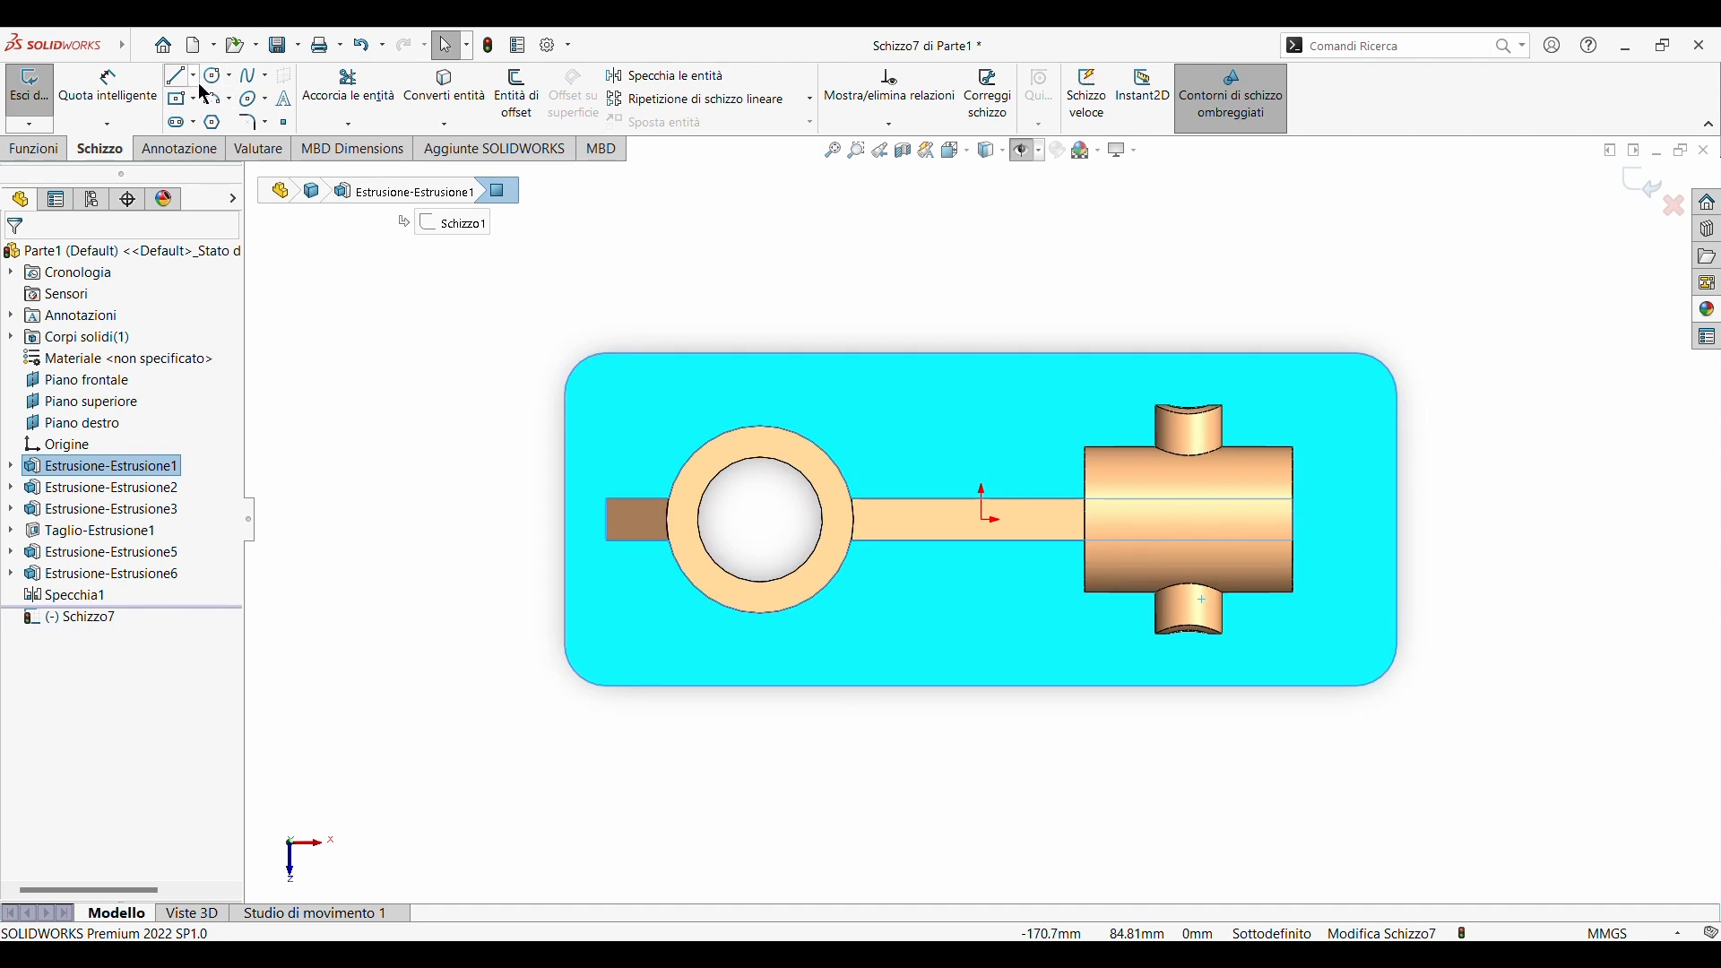
# - Draw a closed four-line rectangle about 16 by 12.6 mm between the tall block's side and the tube's outer edge, aligned with the side boss
pyautogui.click(177, 75)
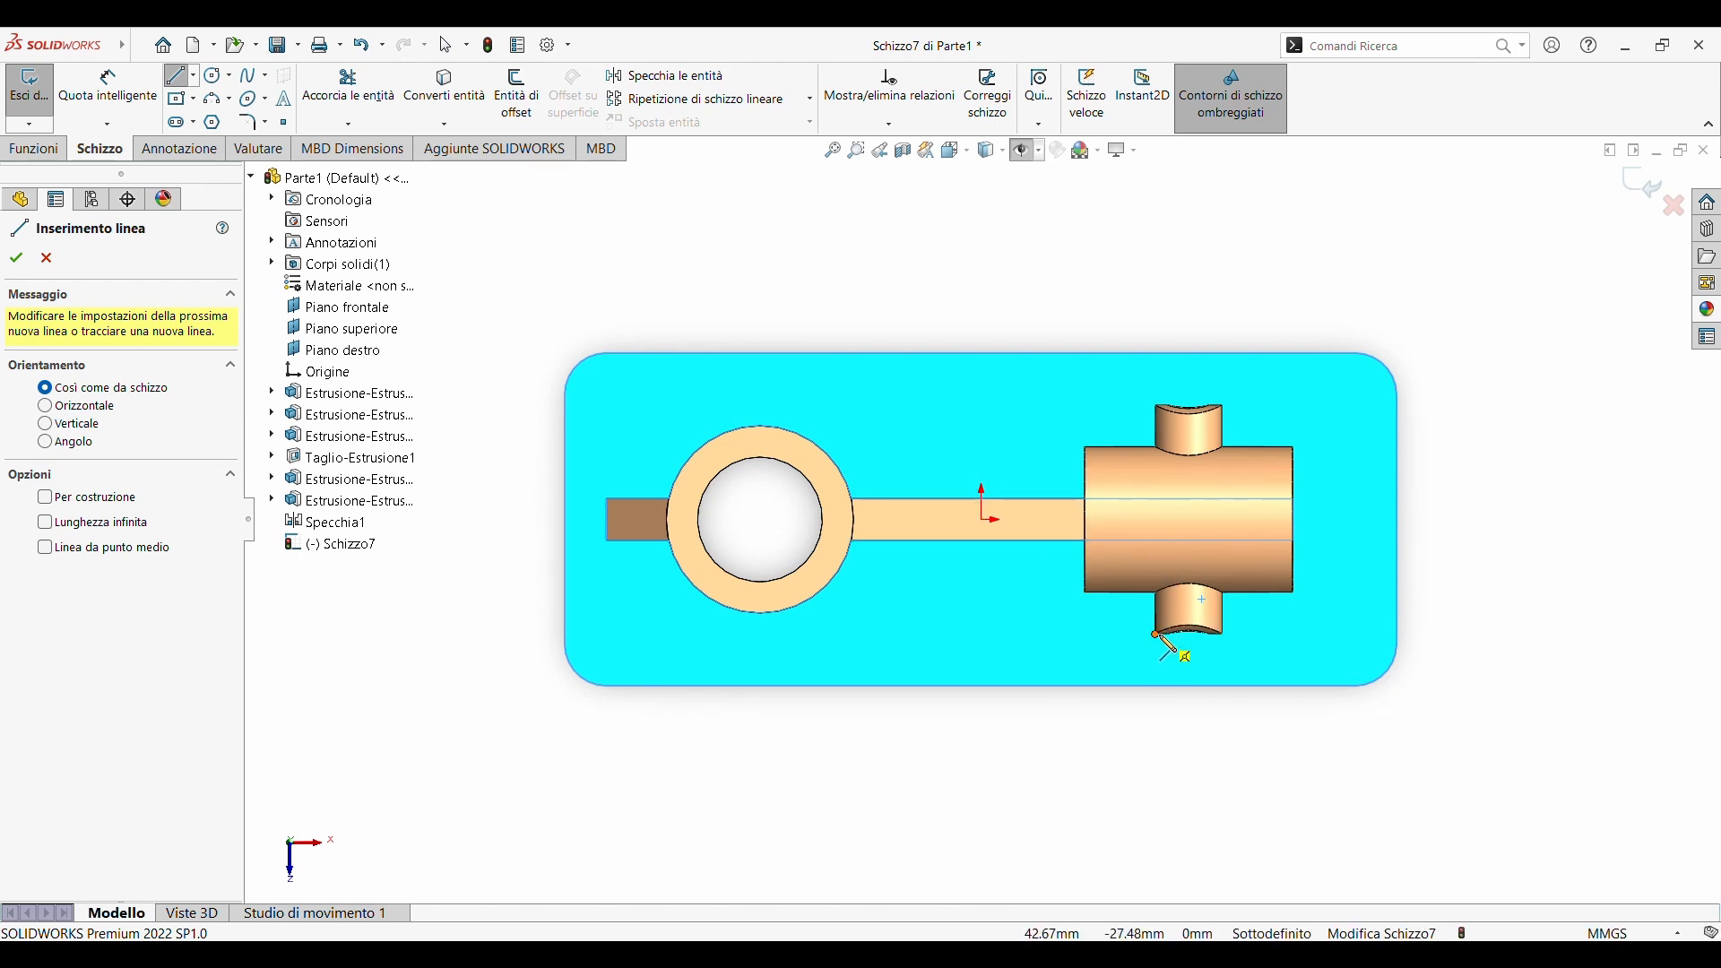
pyautogui.click(1156, 541)
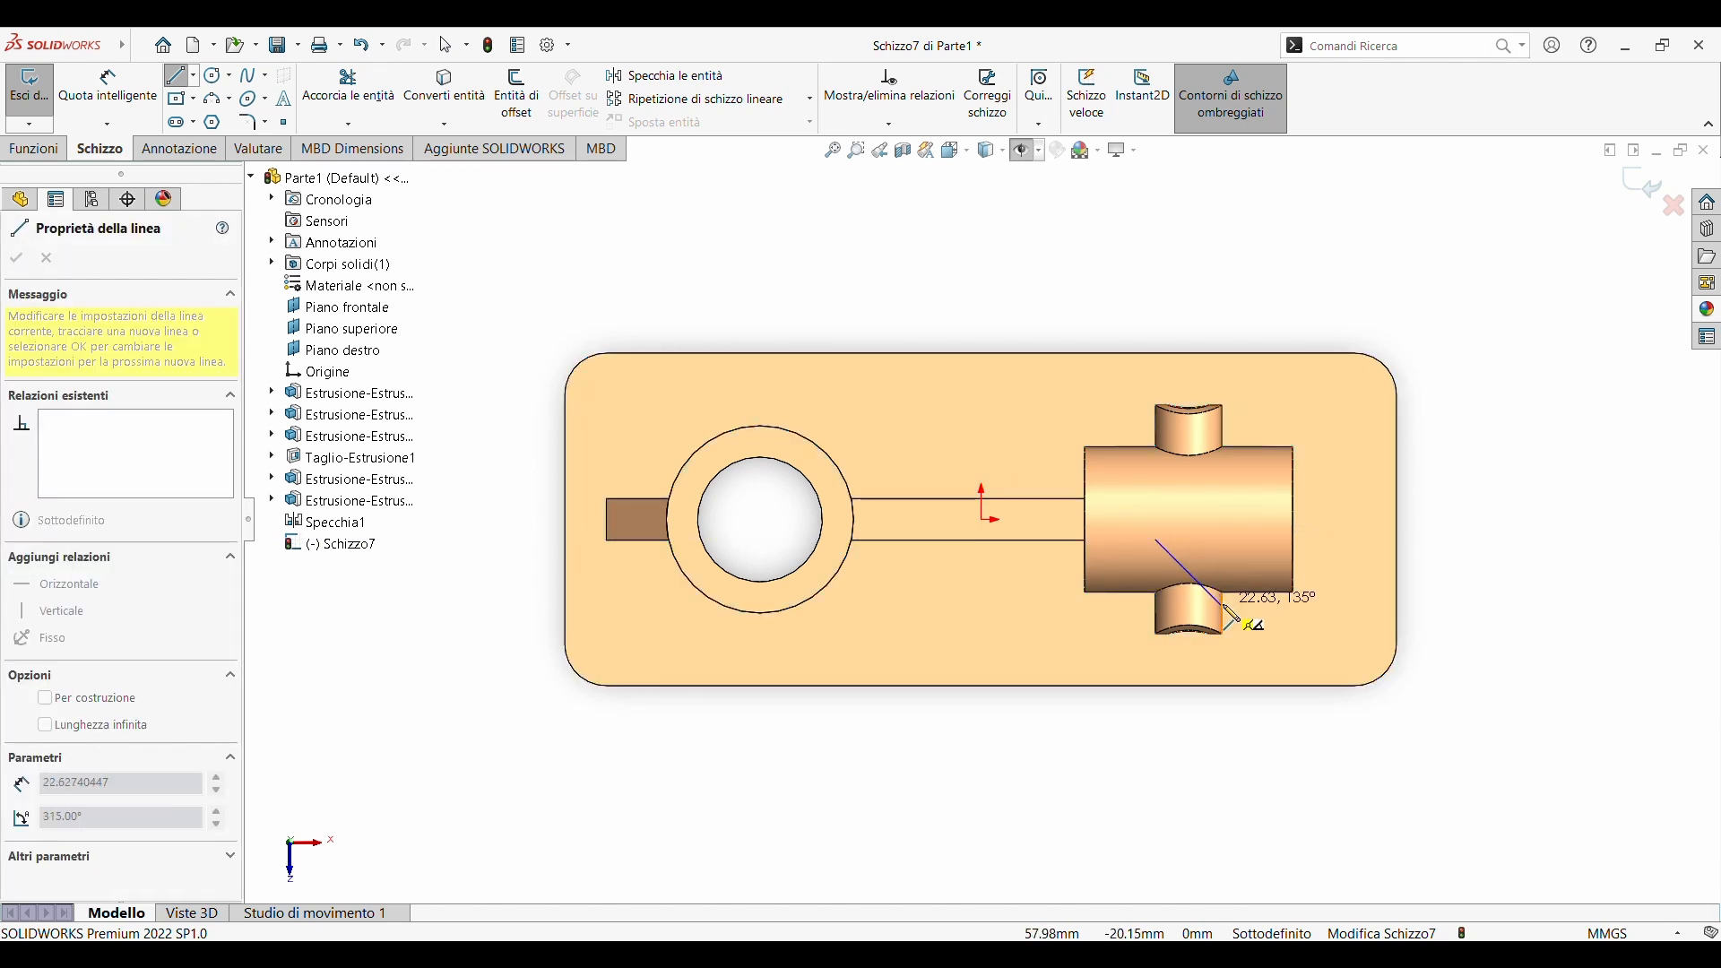
pyautogui.click(1223, 539)
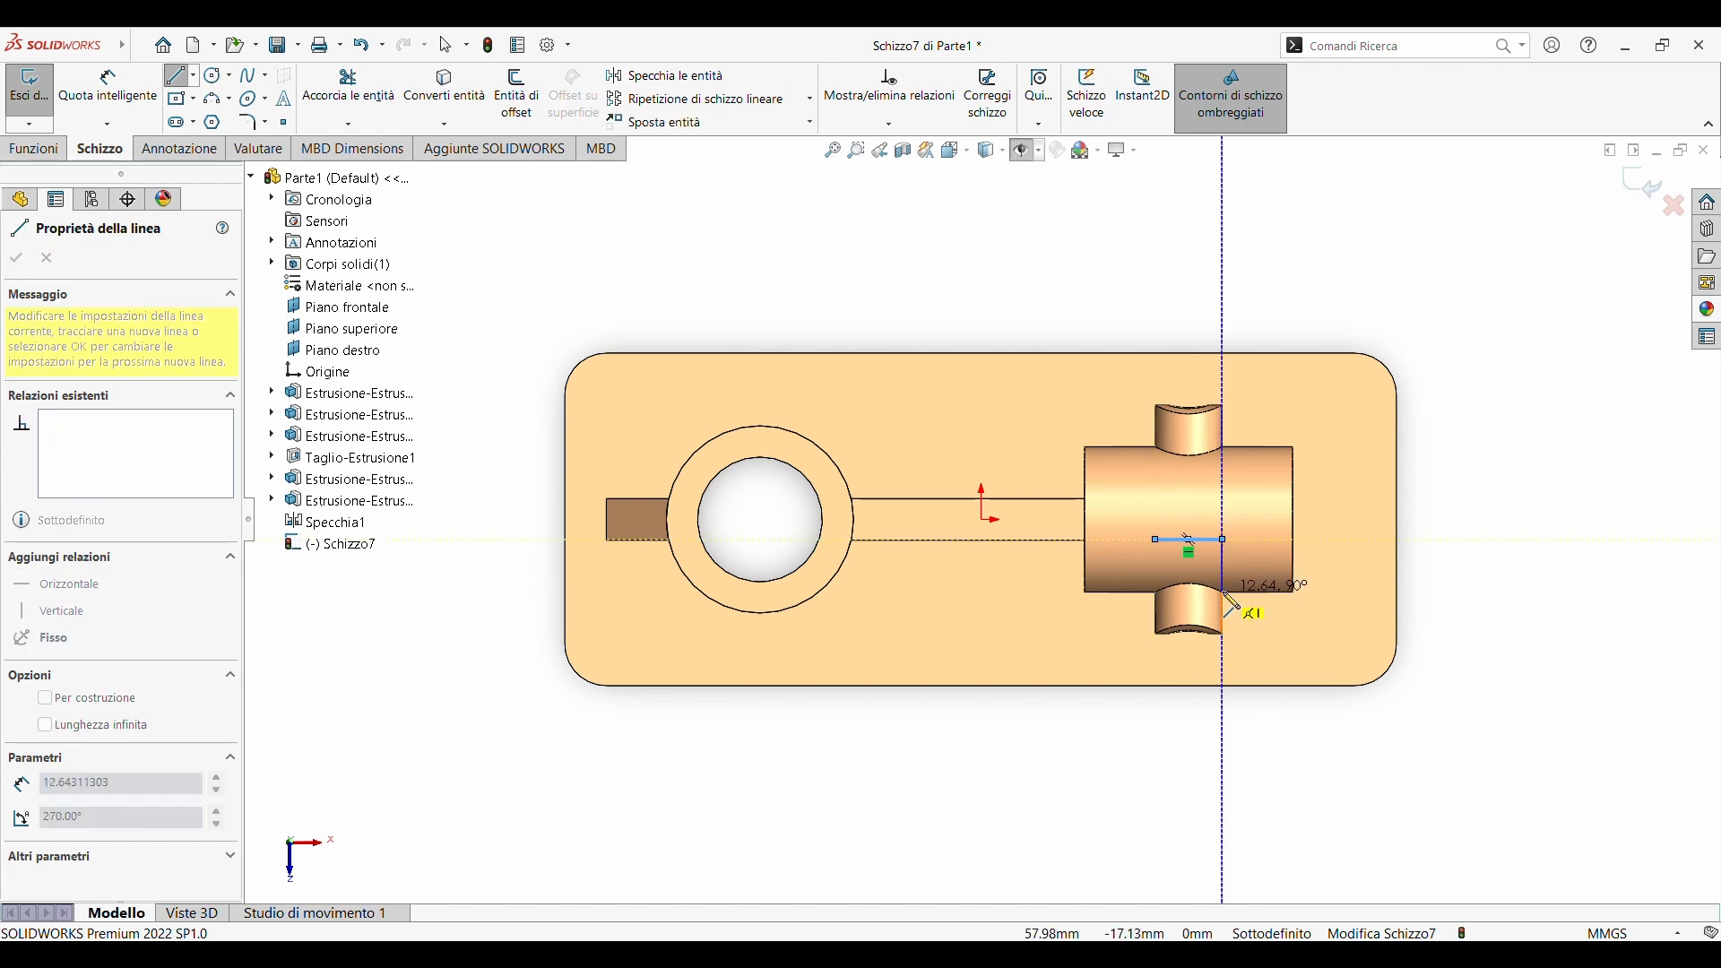
pyautogui.click(1223, 591)
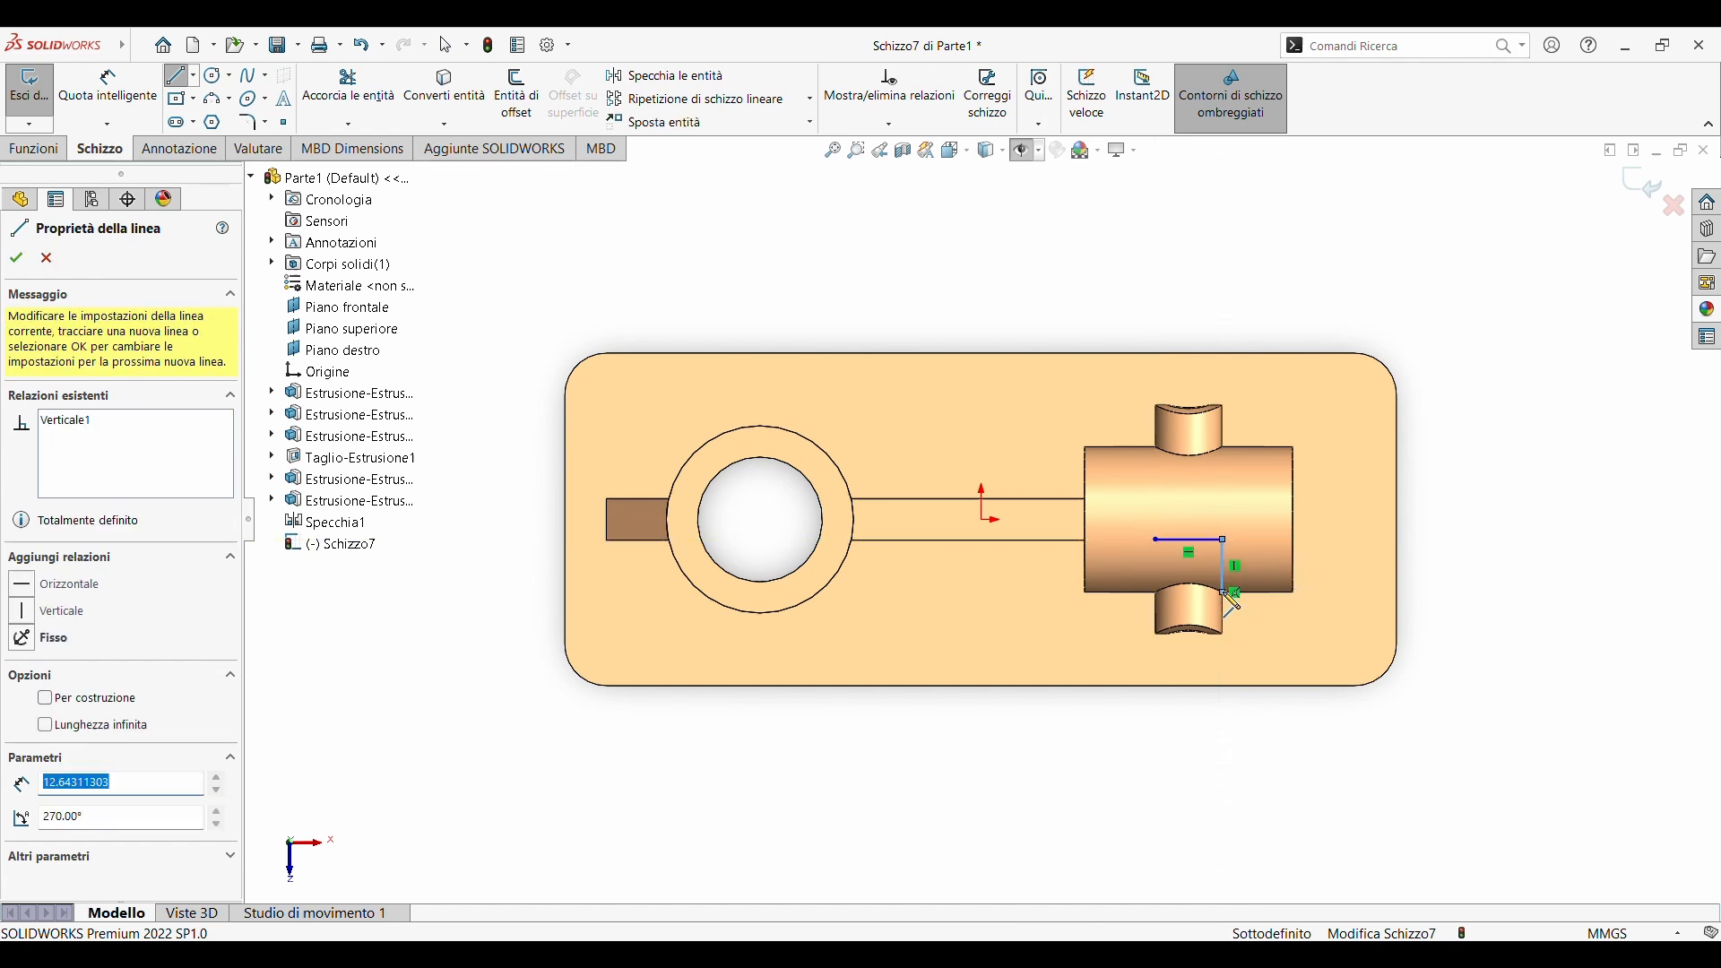
pyautogui.click(1156, 592)
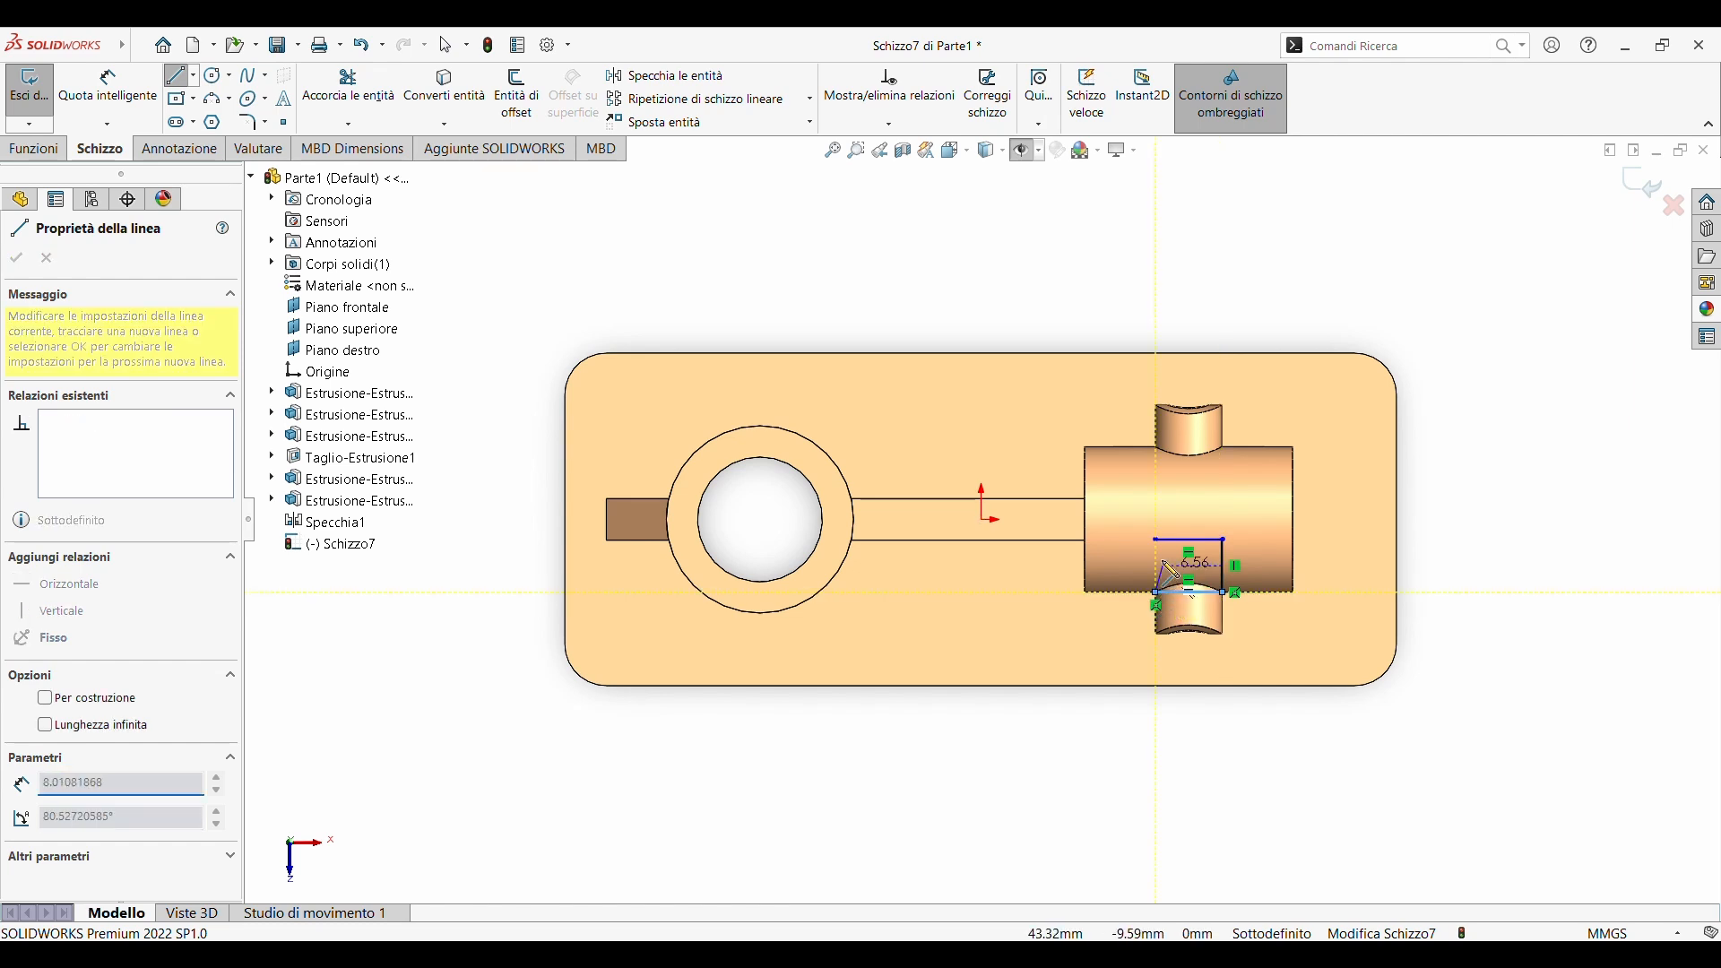
pyautogui.click(1156, 539)
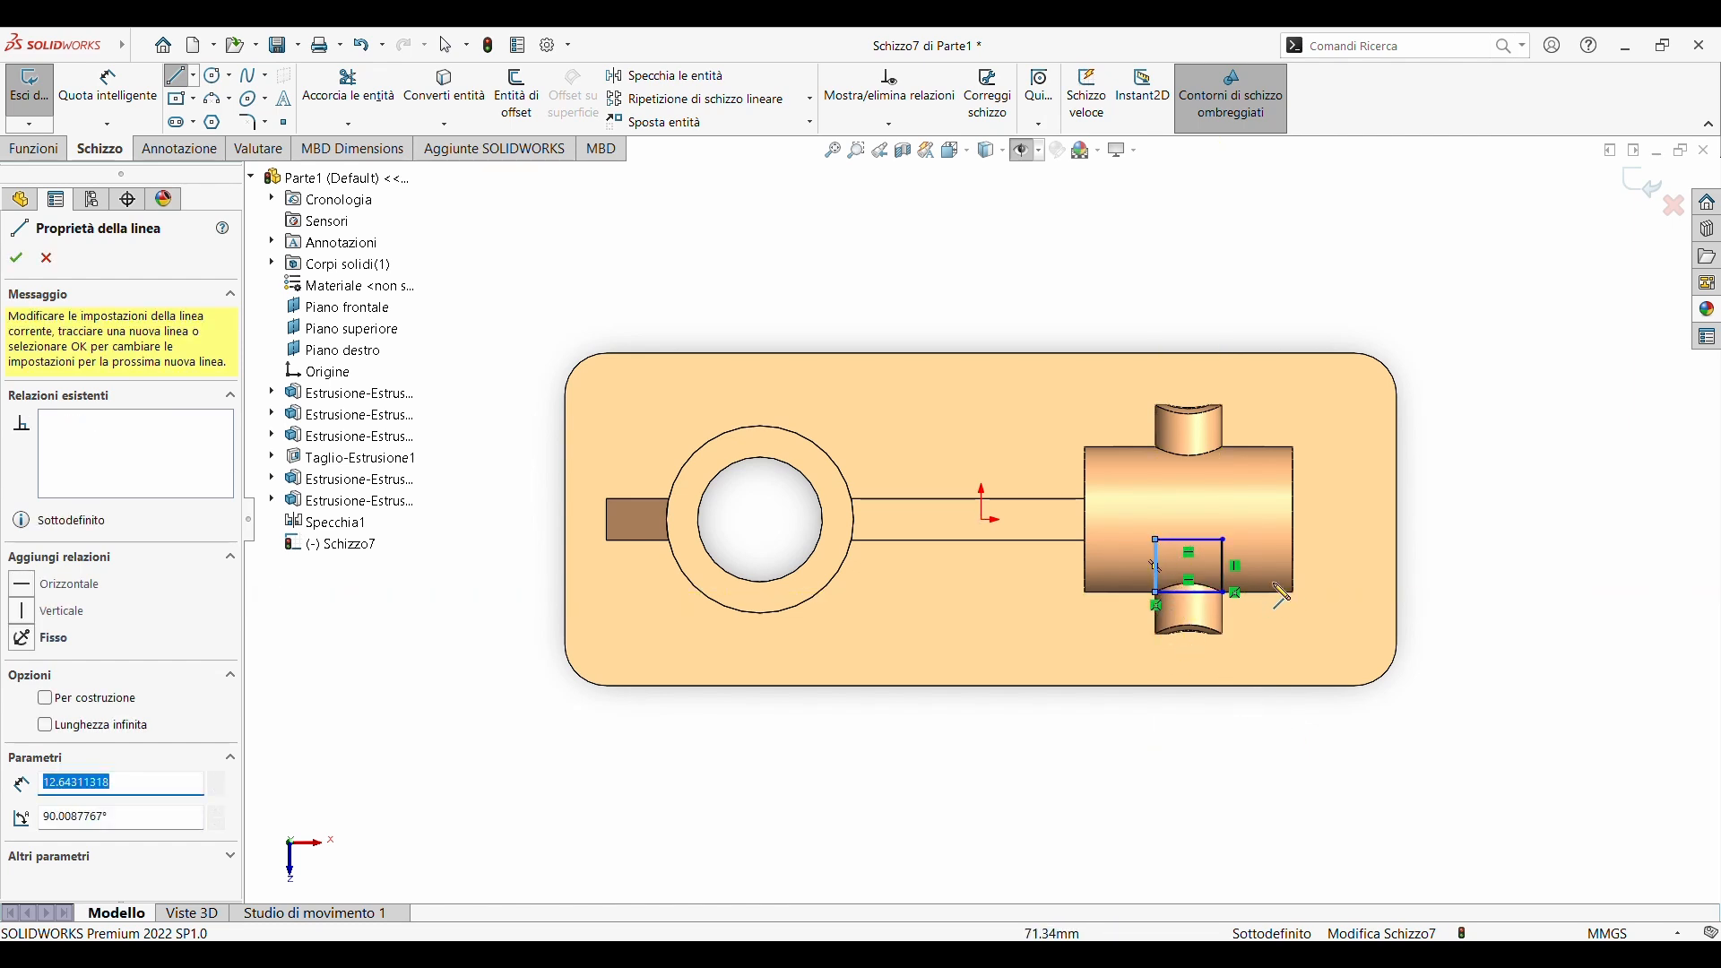
pyautogui.press('Escape')
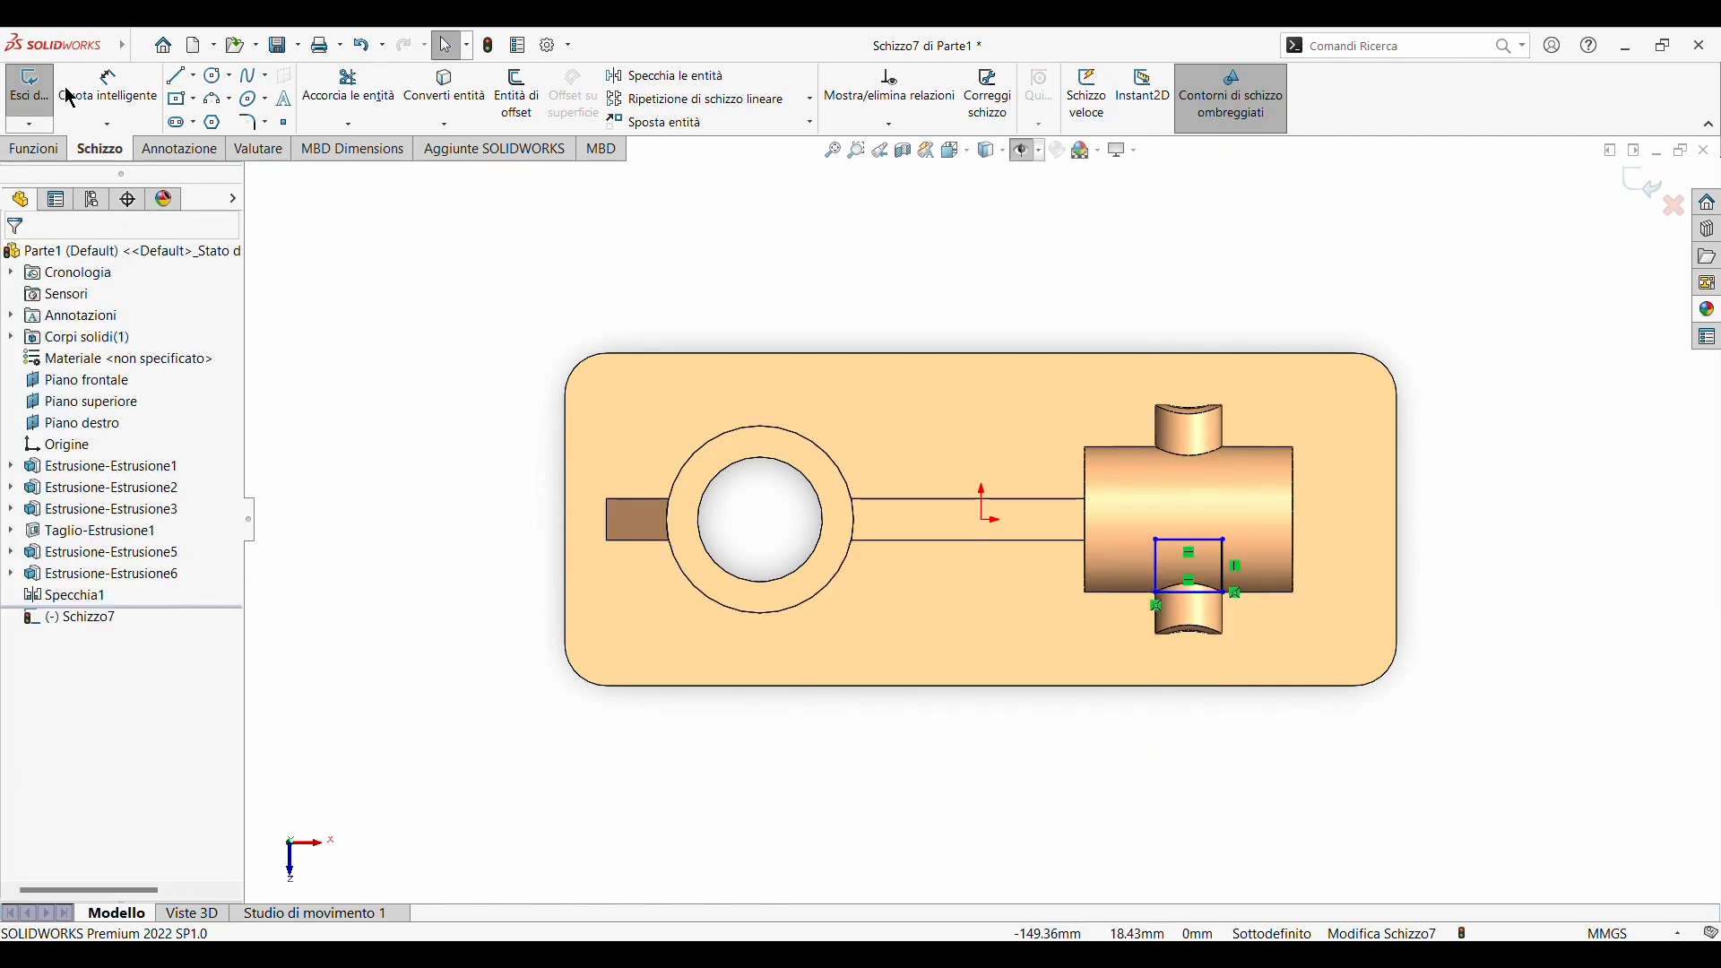
pyautogui.click(106, 86)
pyautogui.press('Escape')
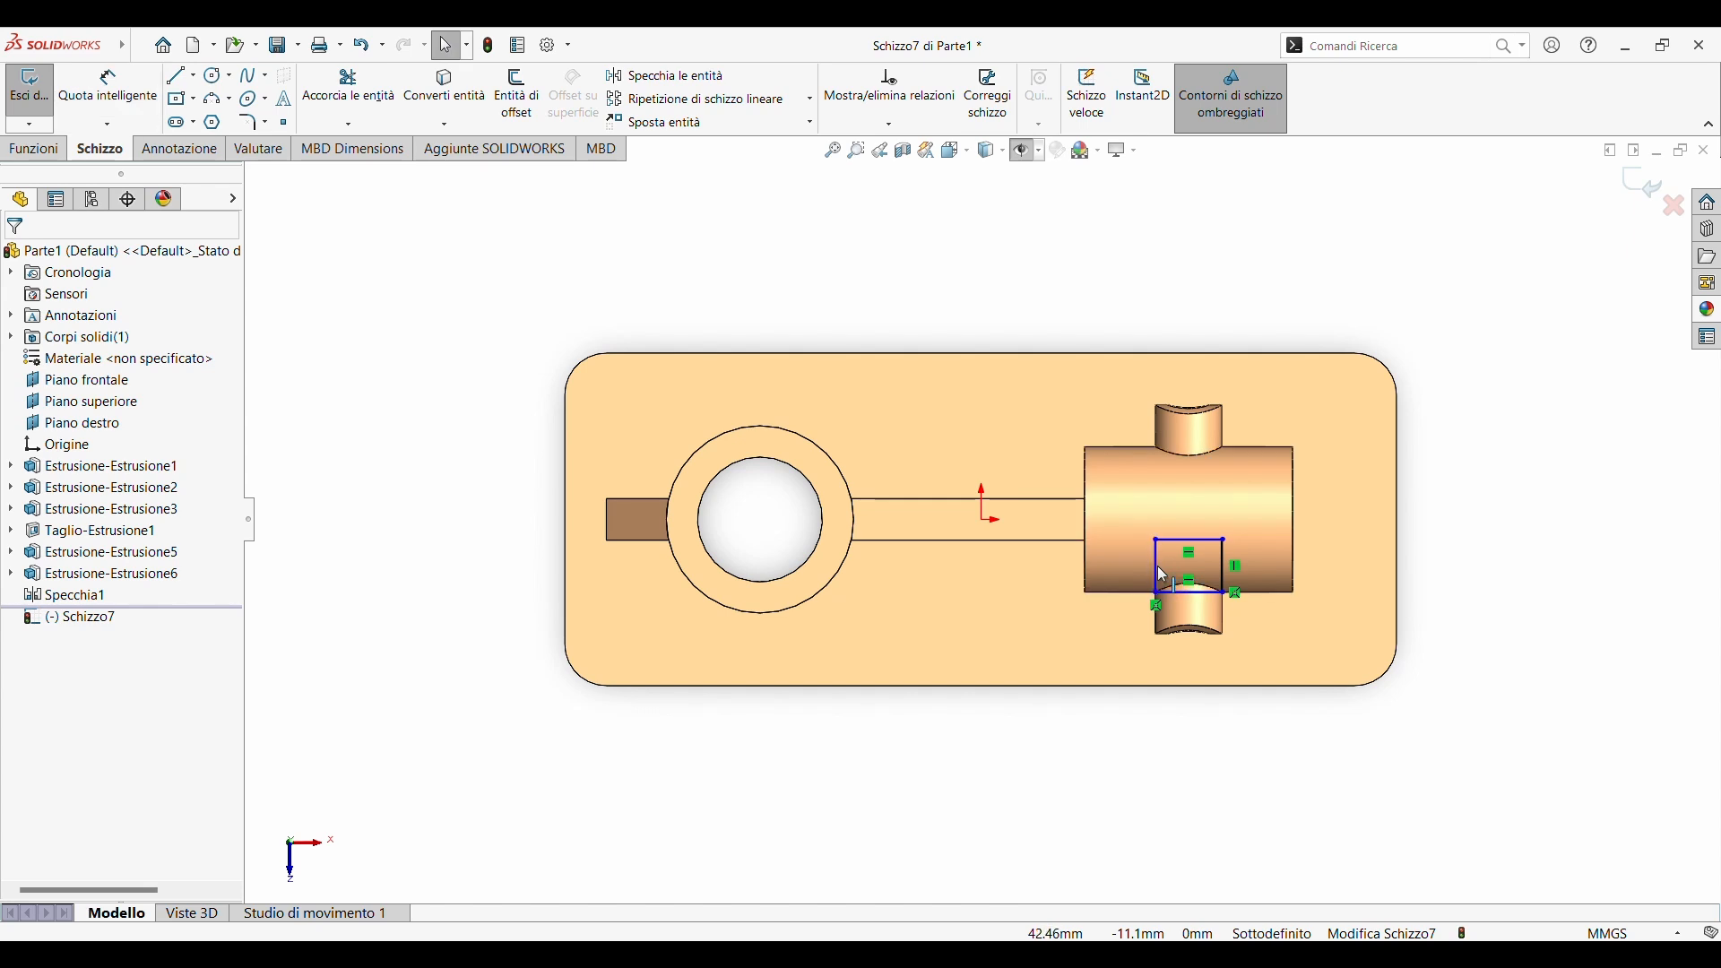
pyautogui.click(1155, 569)
pyautogui.keyDown('ctrl'); pyautogui.click(1226, 593); pyautogui.keyUp('ctrl')
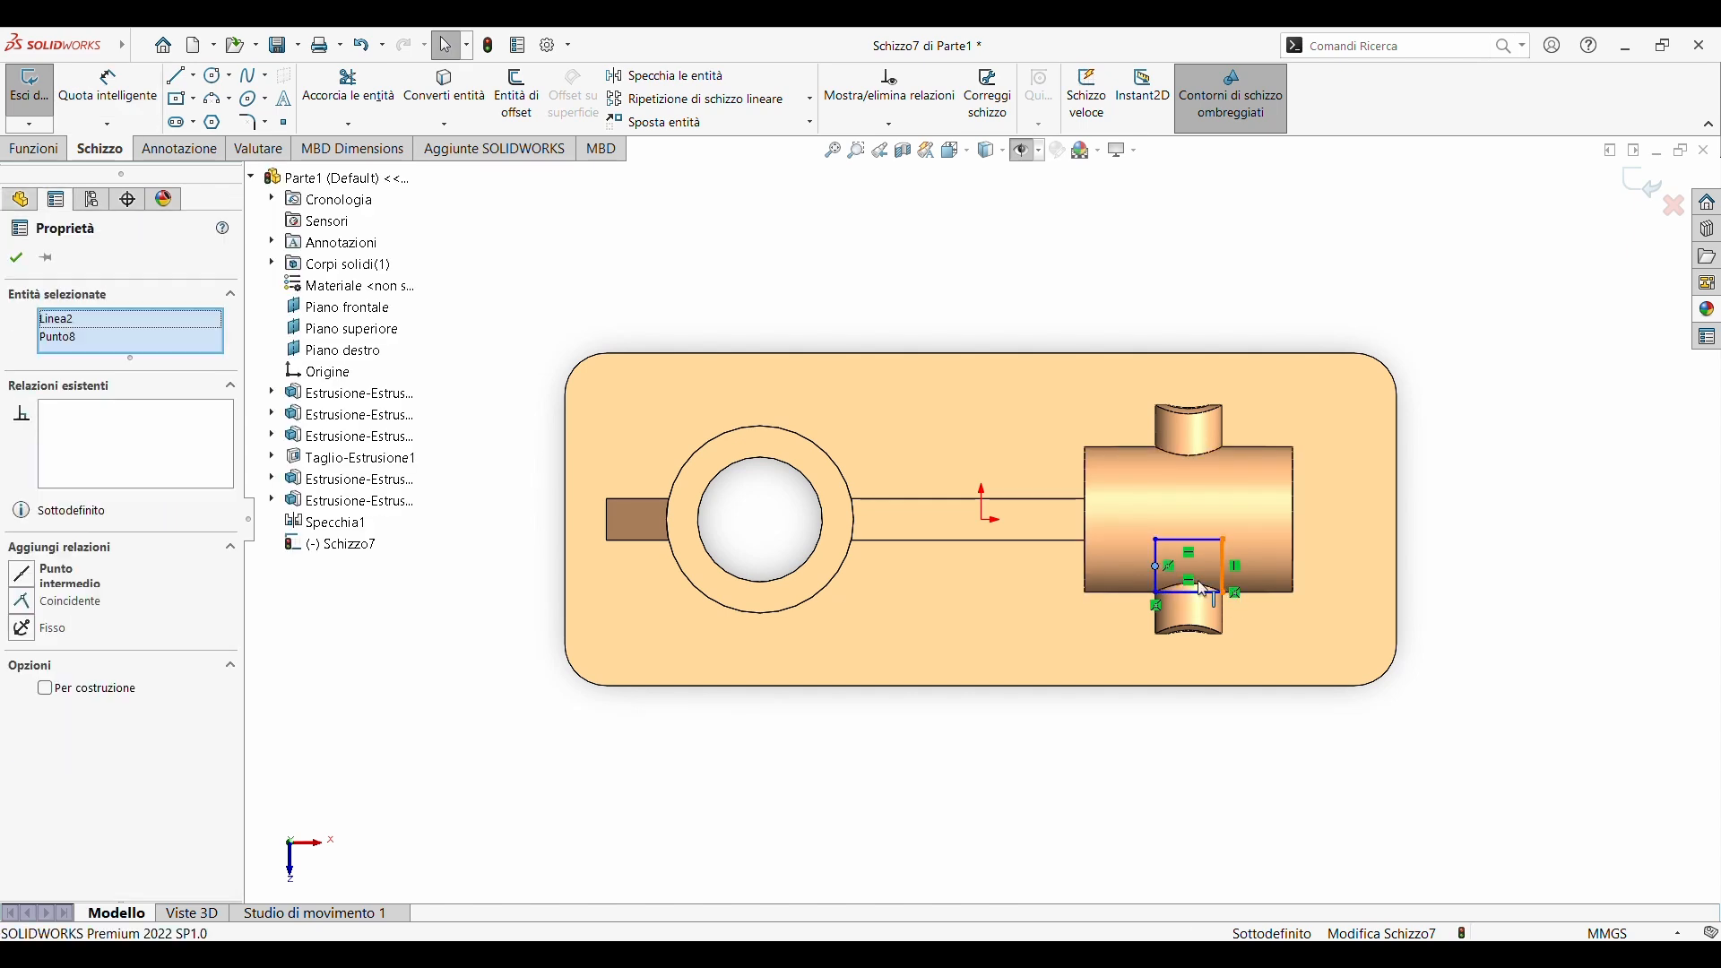
pyautogui.click(16, 257)
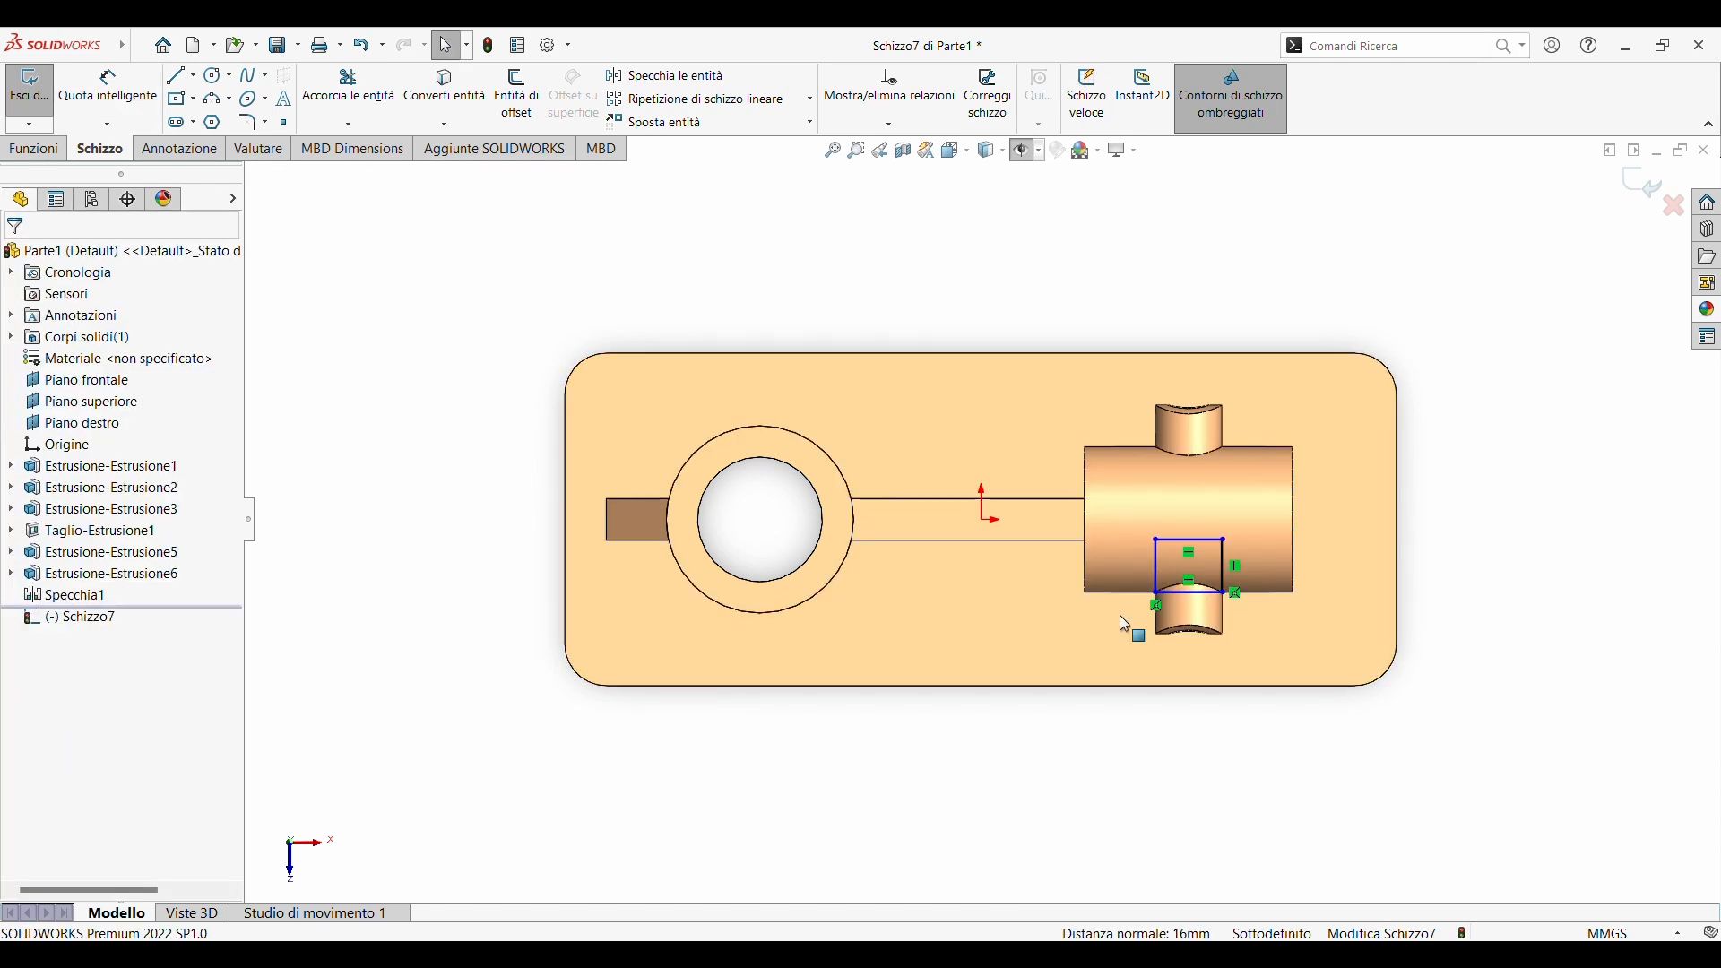
# - Add a parallel relation between the two vertical sides of the sketched rectangle
pyautogui.click(1154, 556)
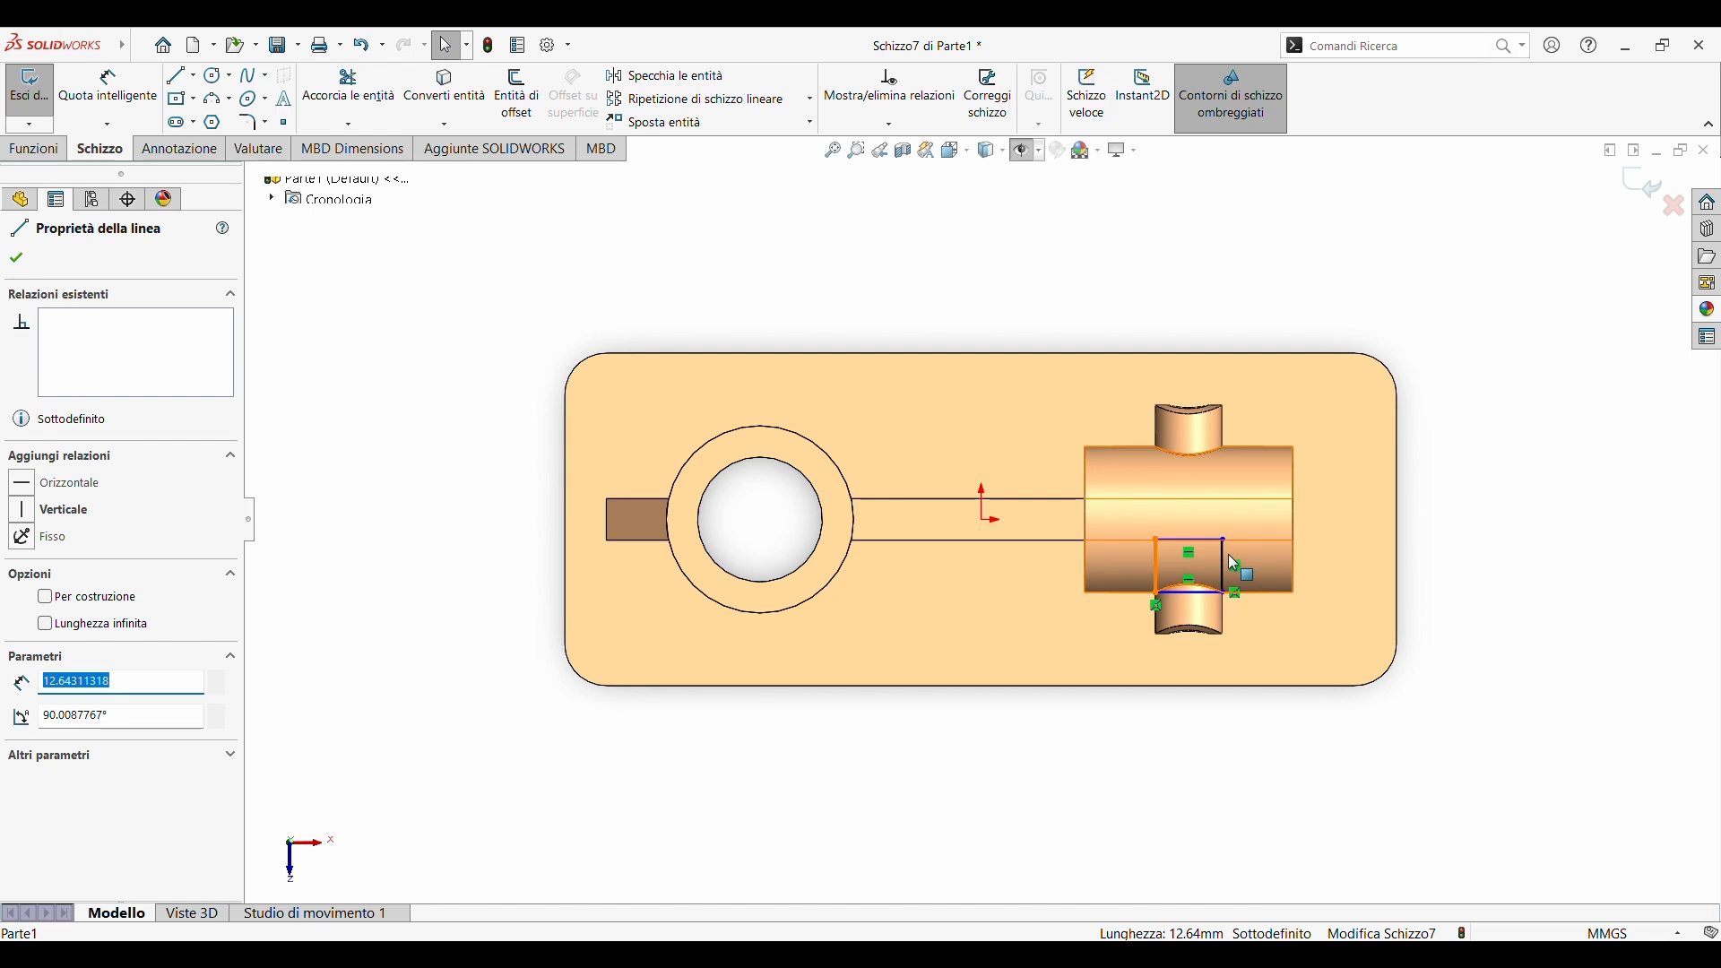
pyautogui.keyDown('ctrl'); pyautogui.click(1190, 592); pyautogui.keyUp('ctrl')
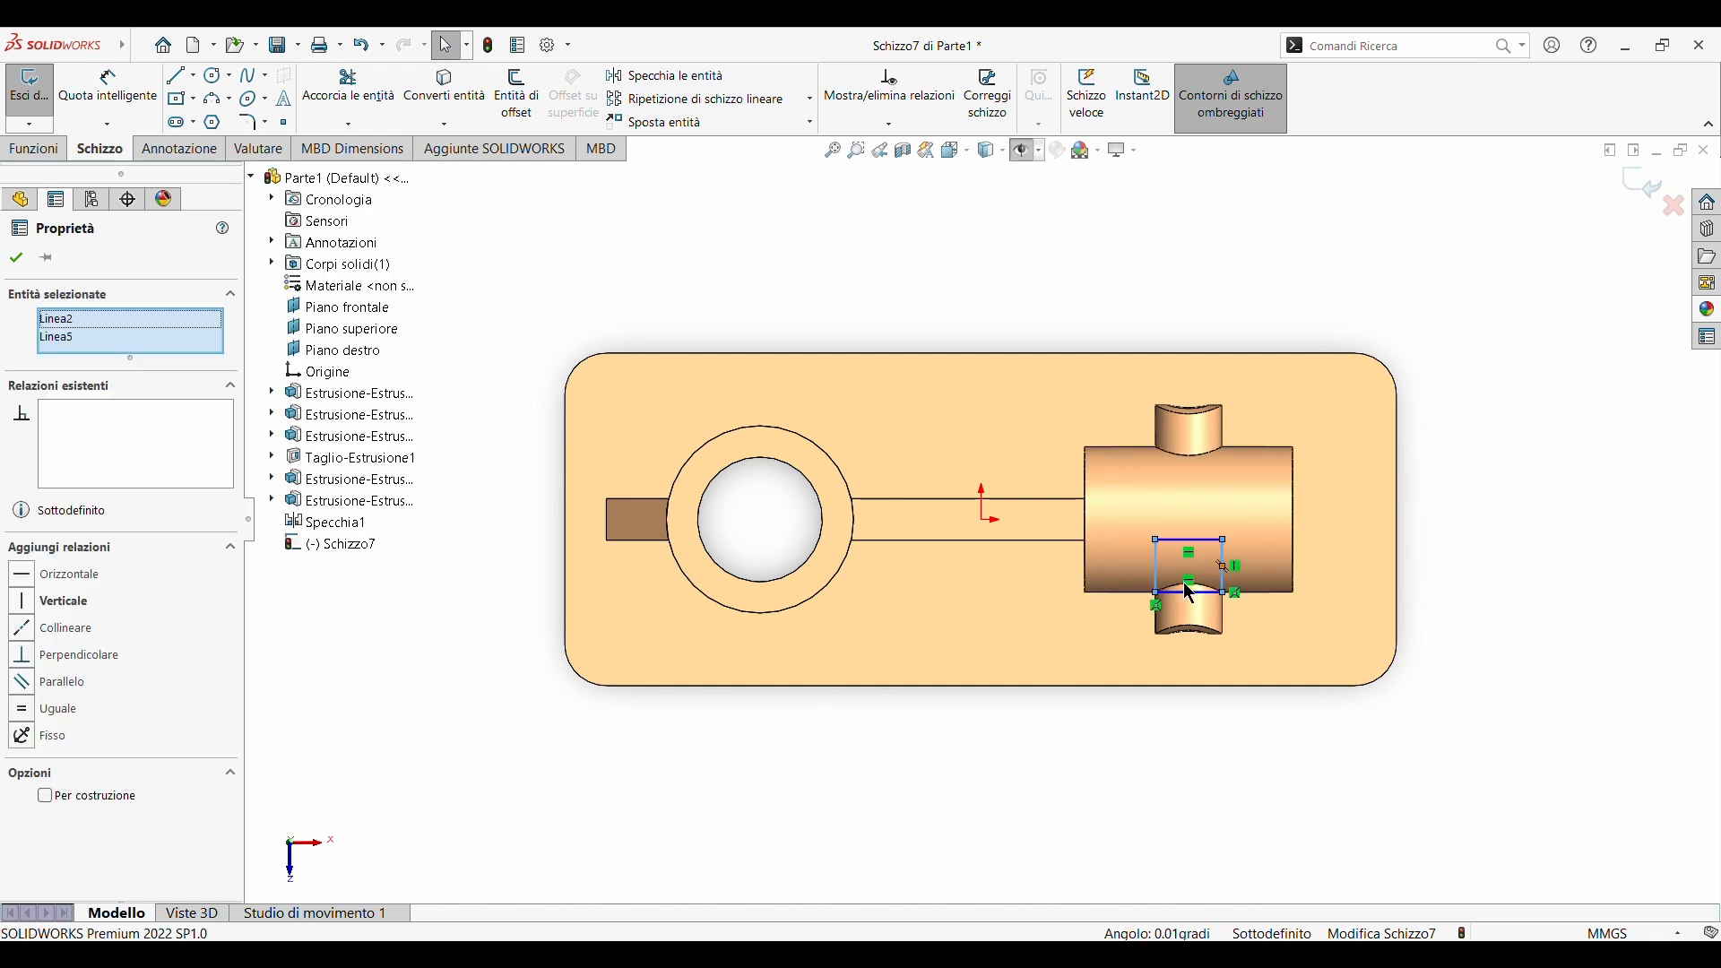
pyautogui.click(27, 688)
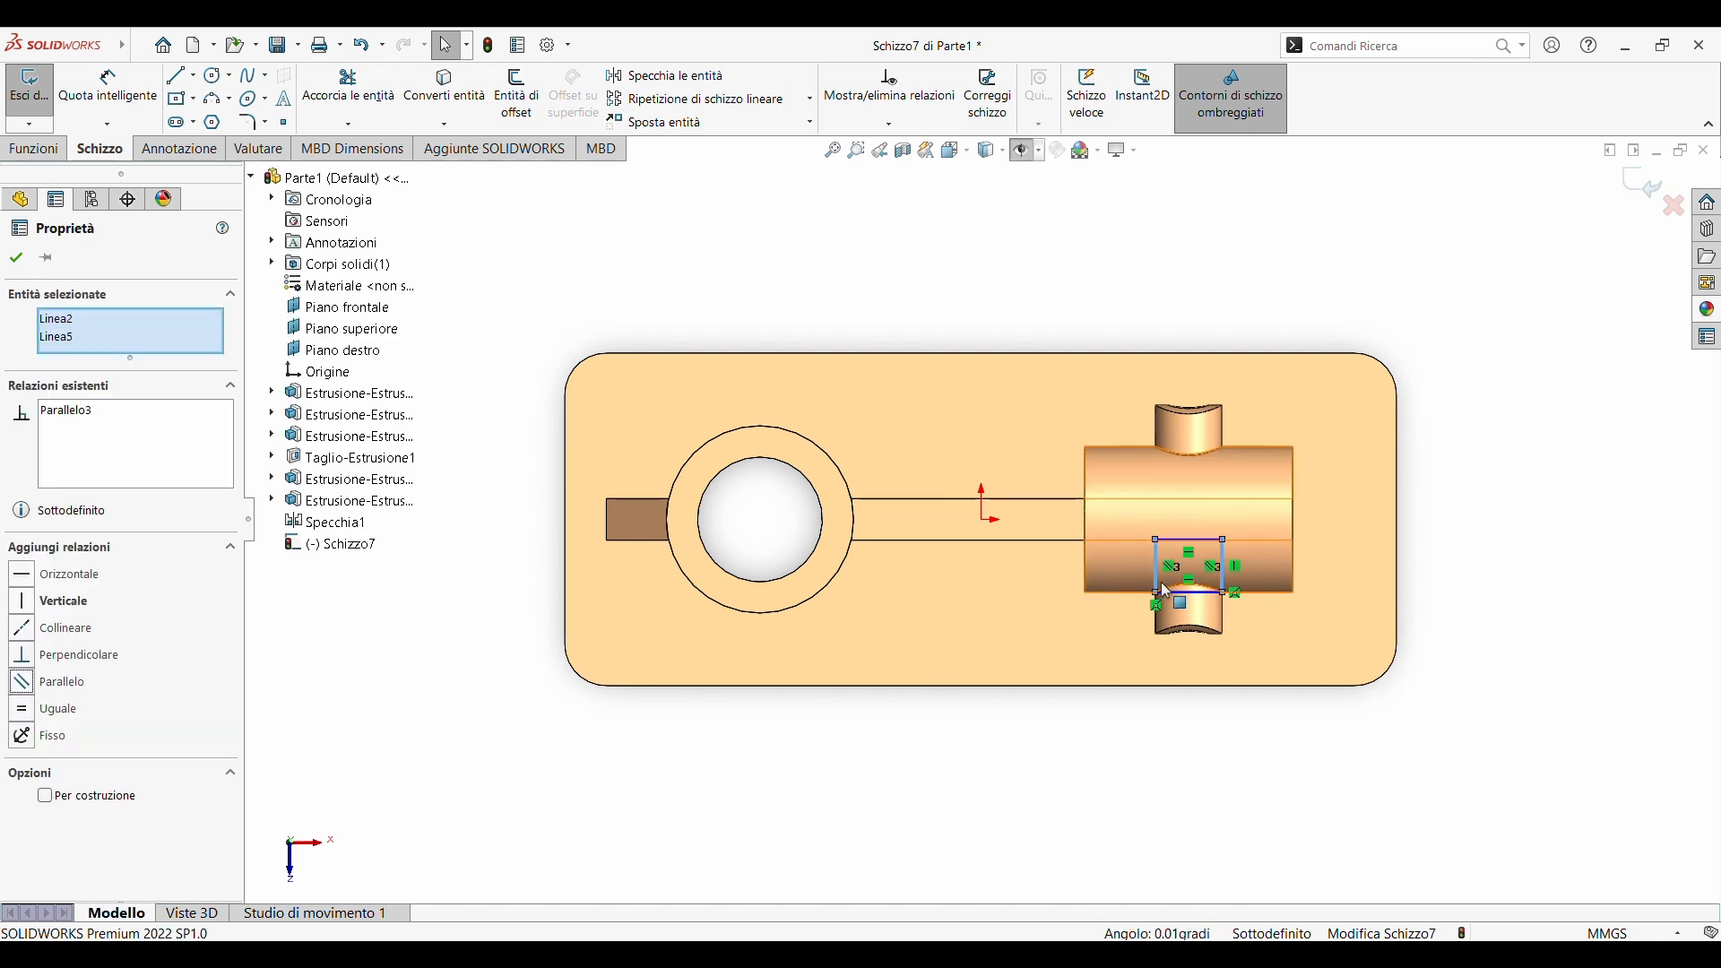
pyautogui.click(16, 258)
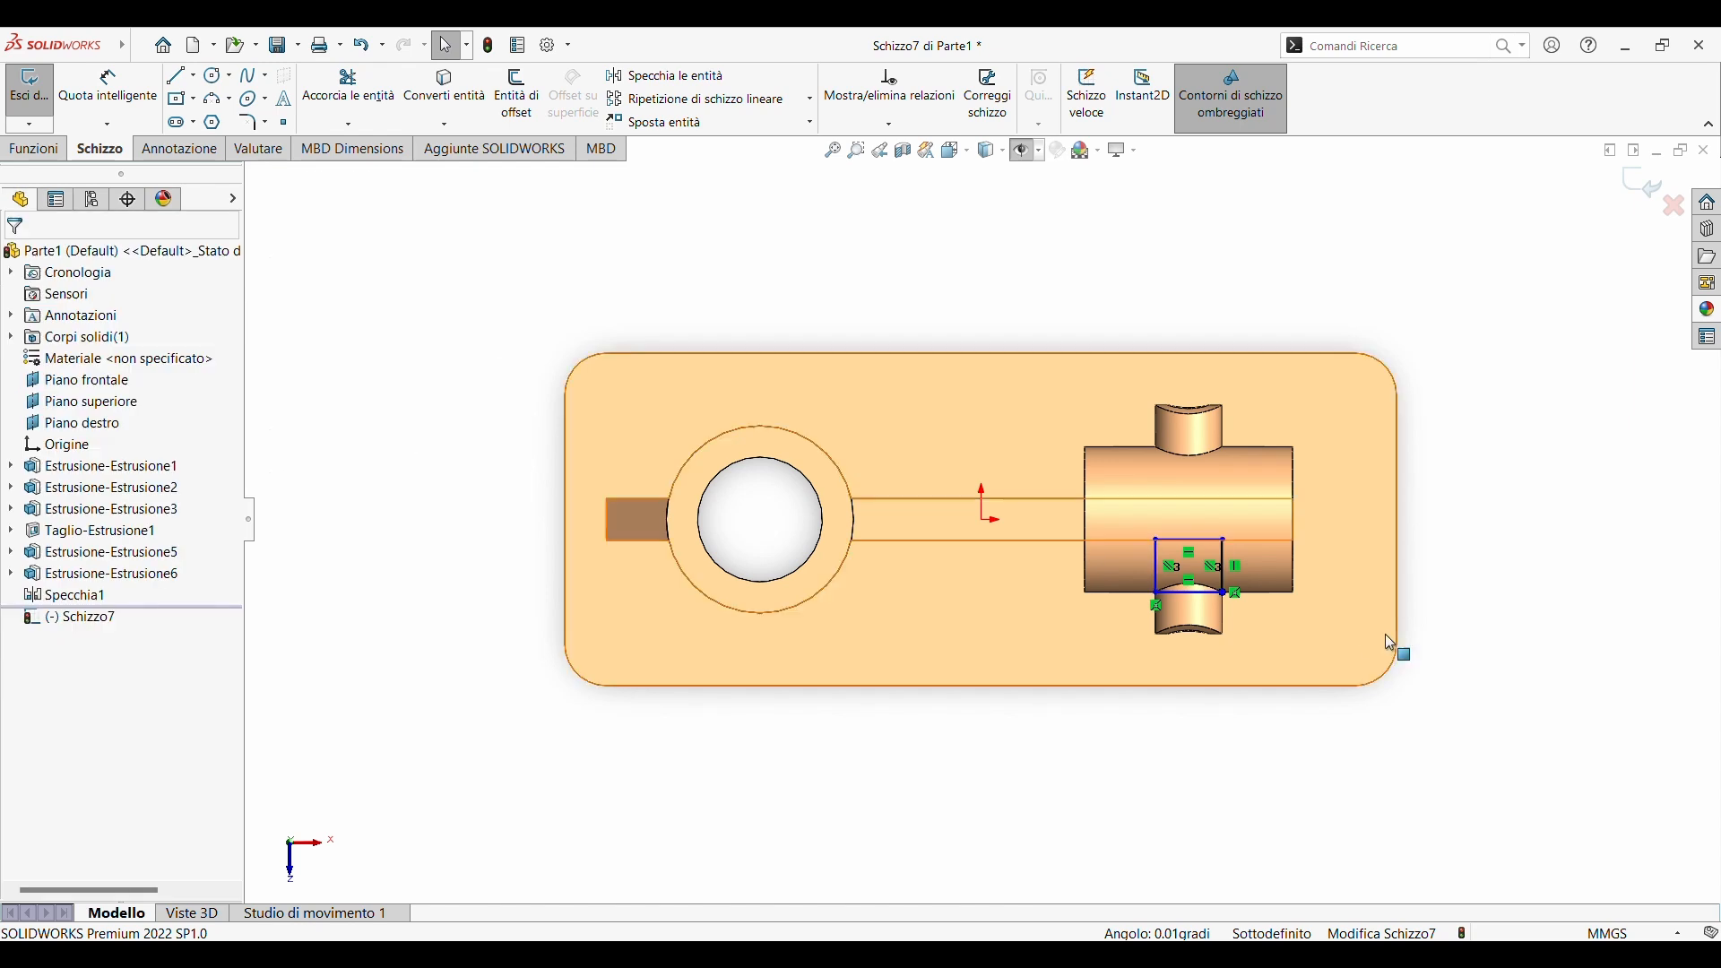
# - Add a parallel relation between the two horizontal sides of the sketched rectangle
pyautogui.click(1190, 594)
pyautogui.keyDown('ctrl'); pyautogui.click(1182, 540); pyautogui.keyUp('ctrl')
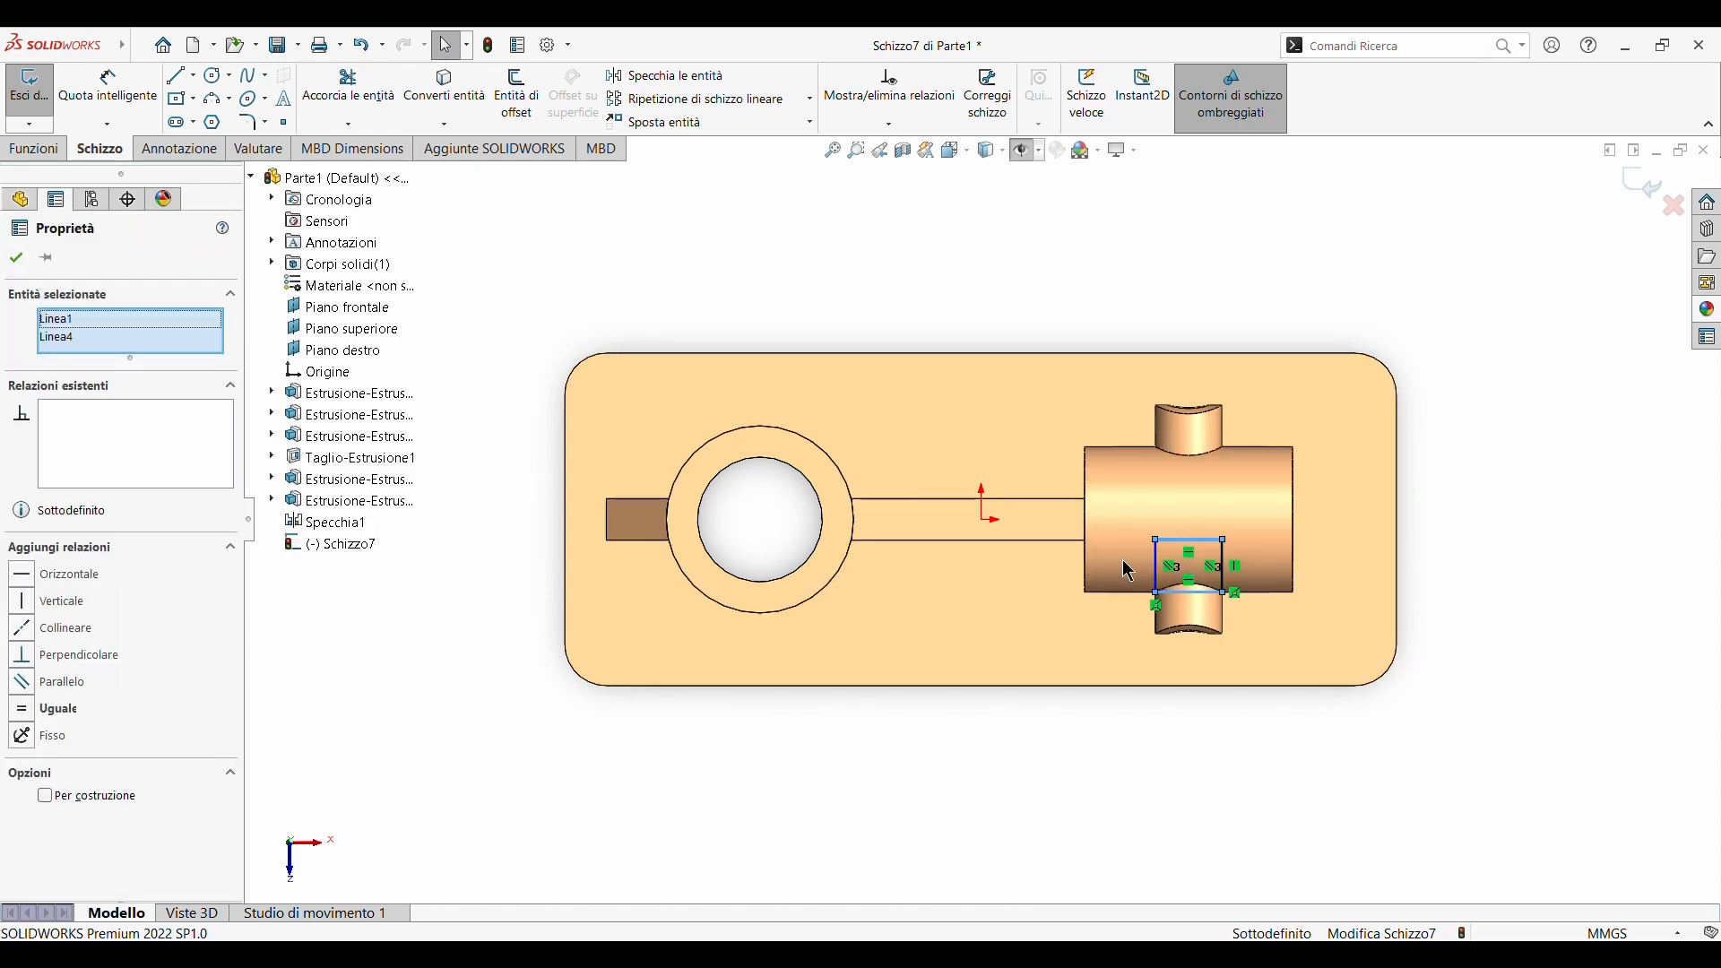
pyautogui.click(20, 689)
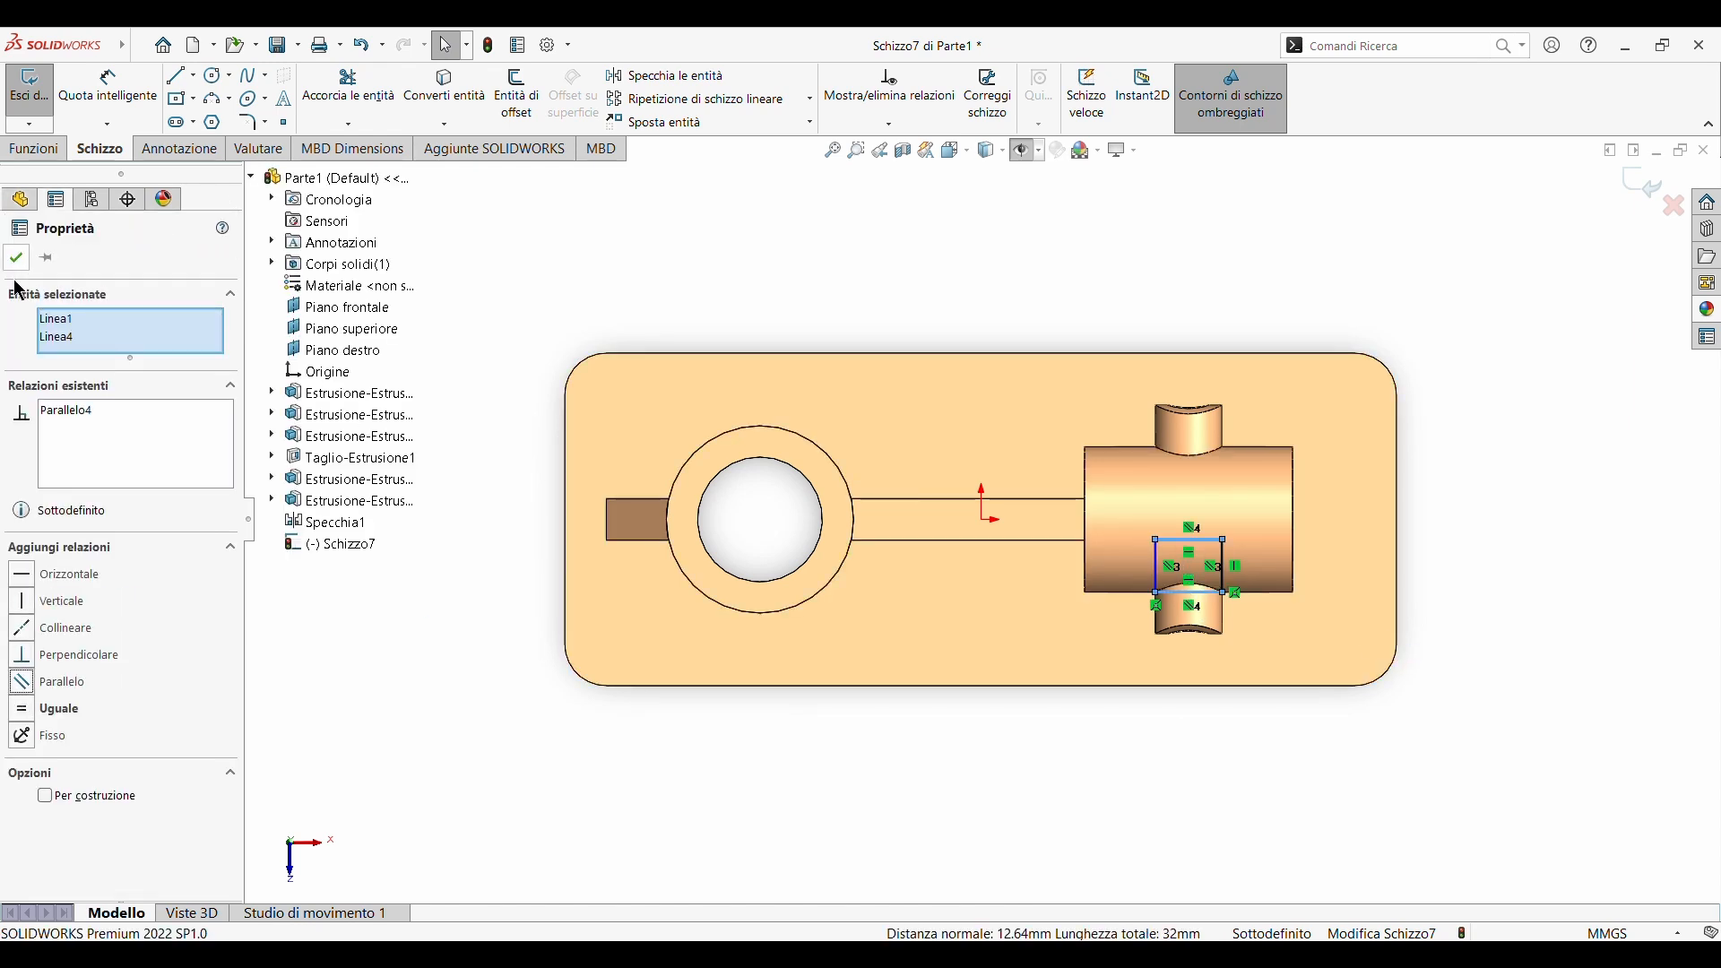
pyautogui.click(17, 258)
# - Dimension the length of the rectangle's horizontal side nearest the tube's axis
pyautogui.click(108, 88)
pyautogui.click(1190, 539)
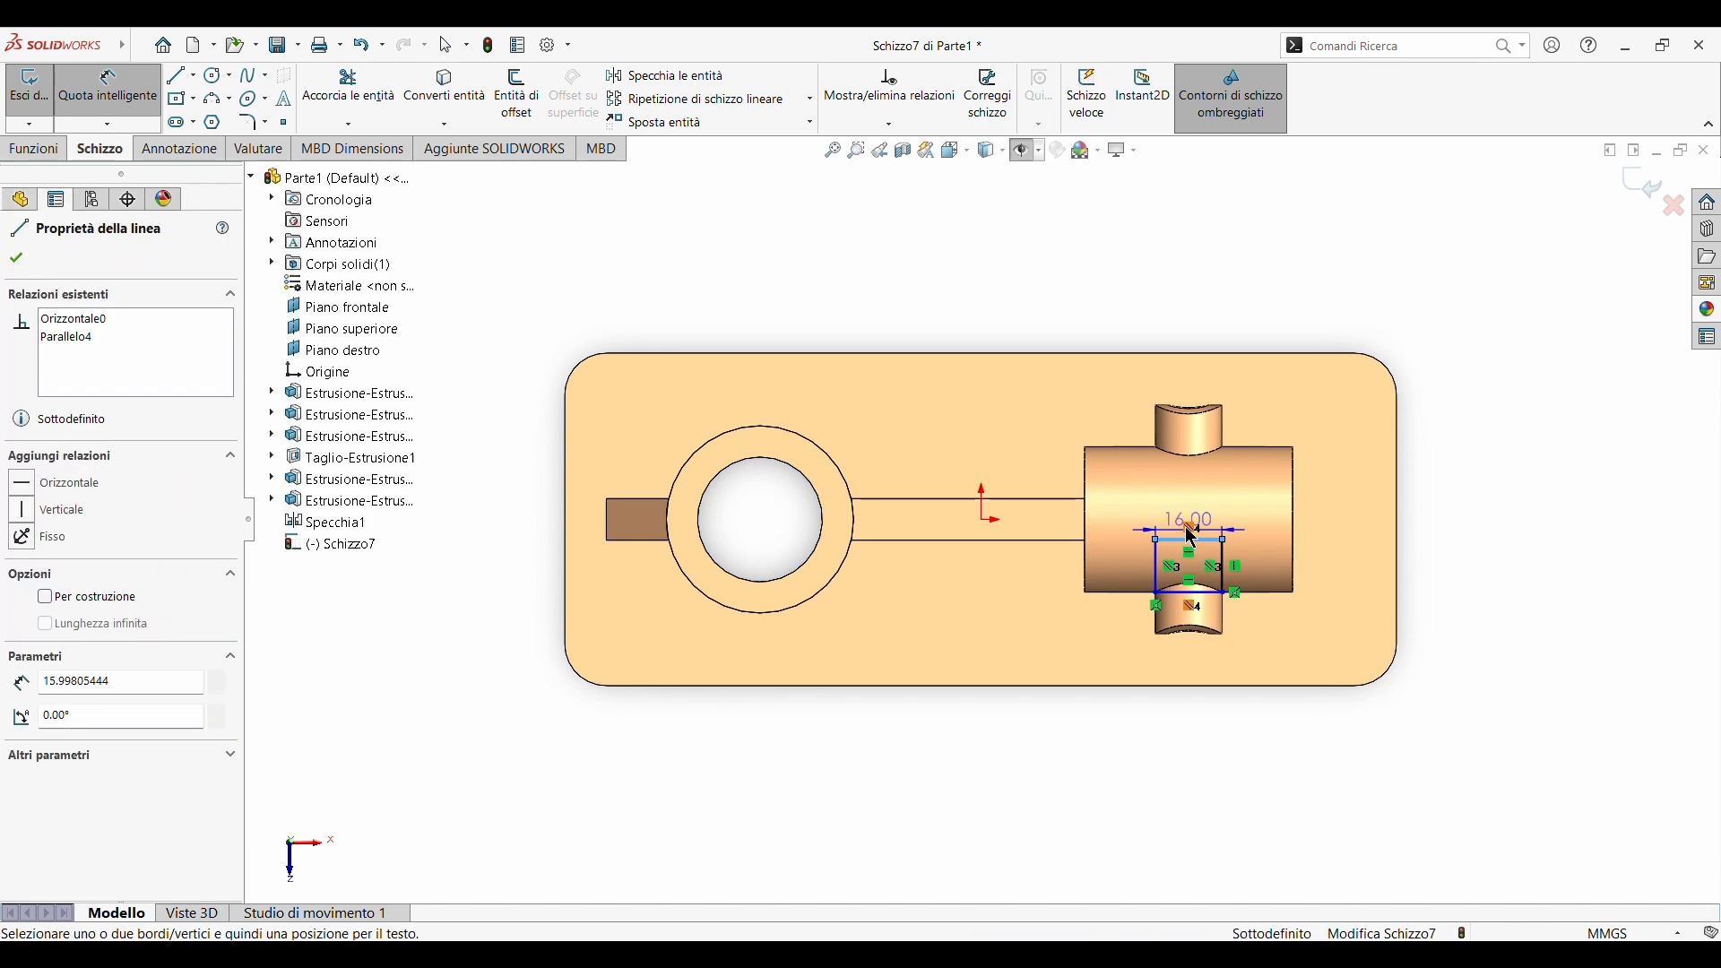
pyautogui.click(1190, 507)
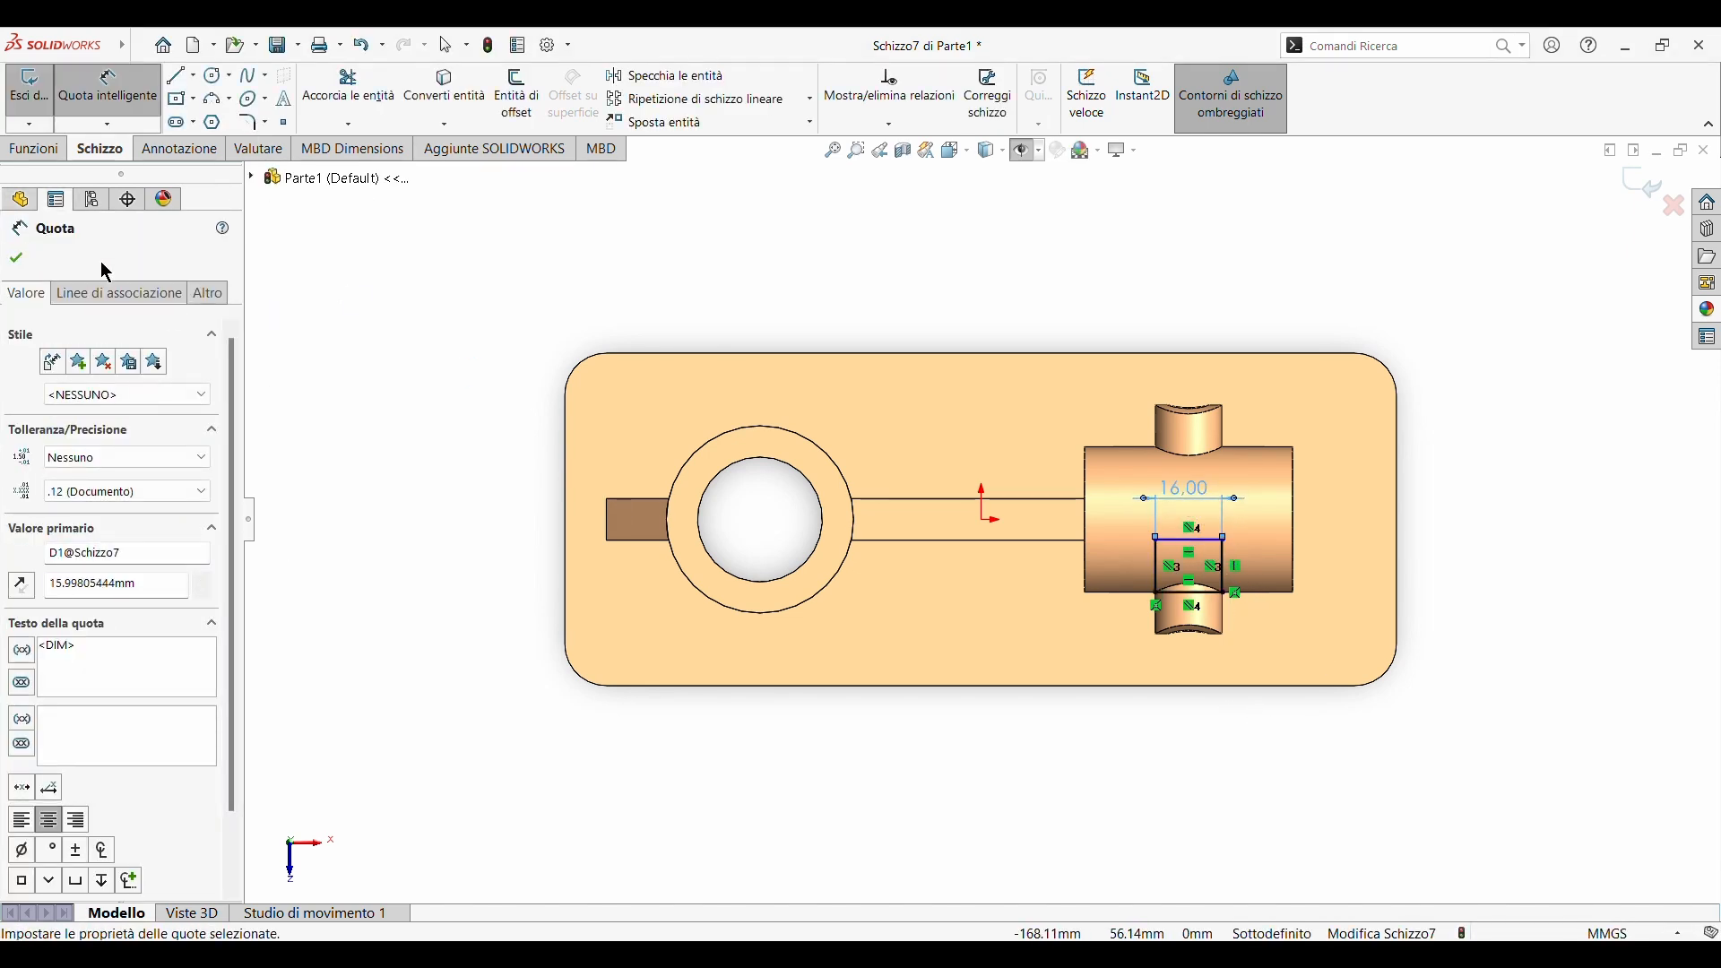
# - Extrude the rectangle from the base plate up to the next surface to form a support under the side boss
pyautogui.click(34, 149)
pyautogui.click(37, 94)
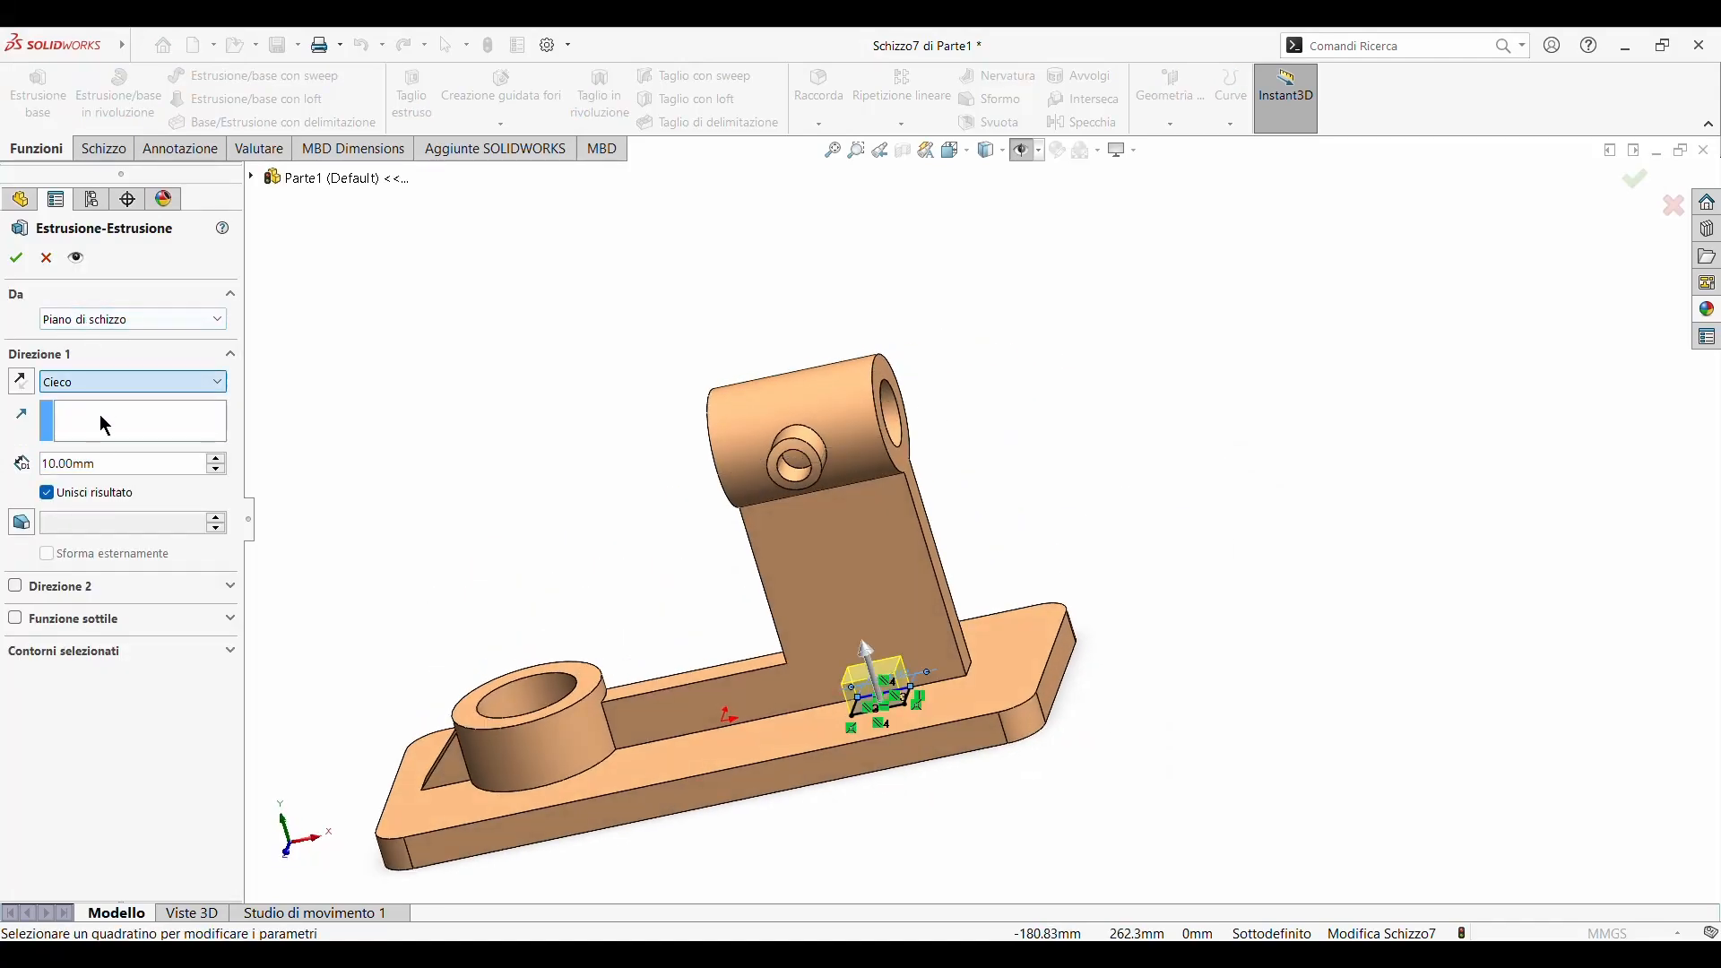
pyautogui.click(104, 434)
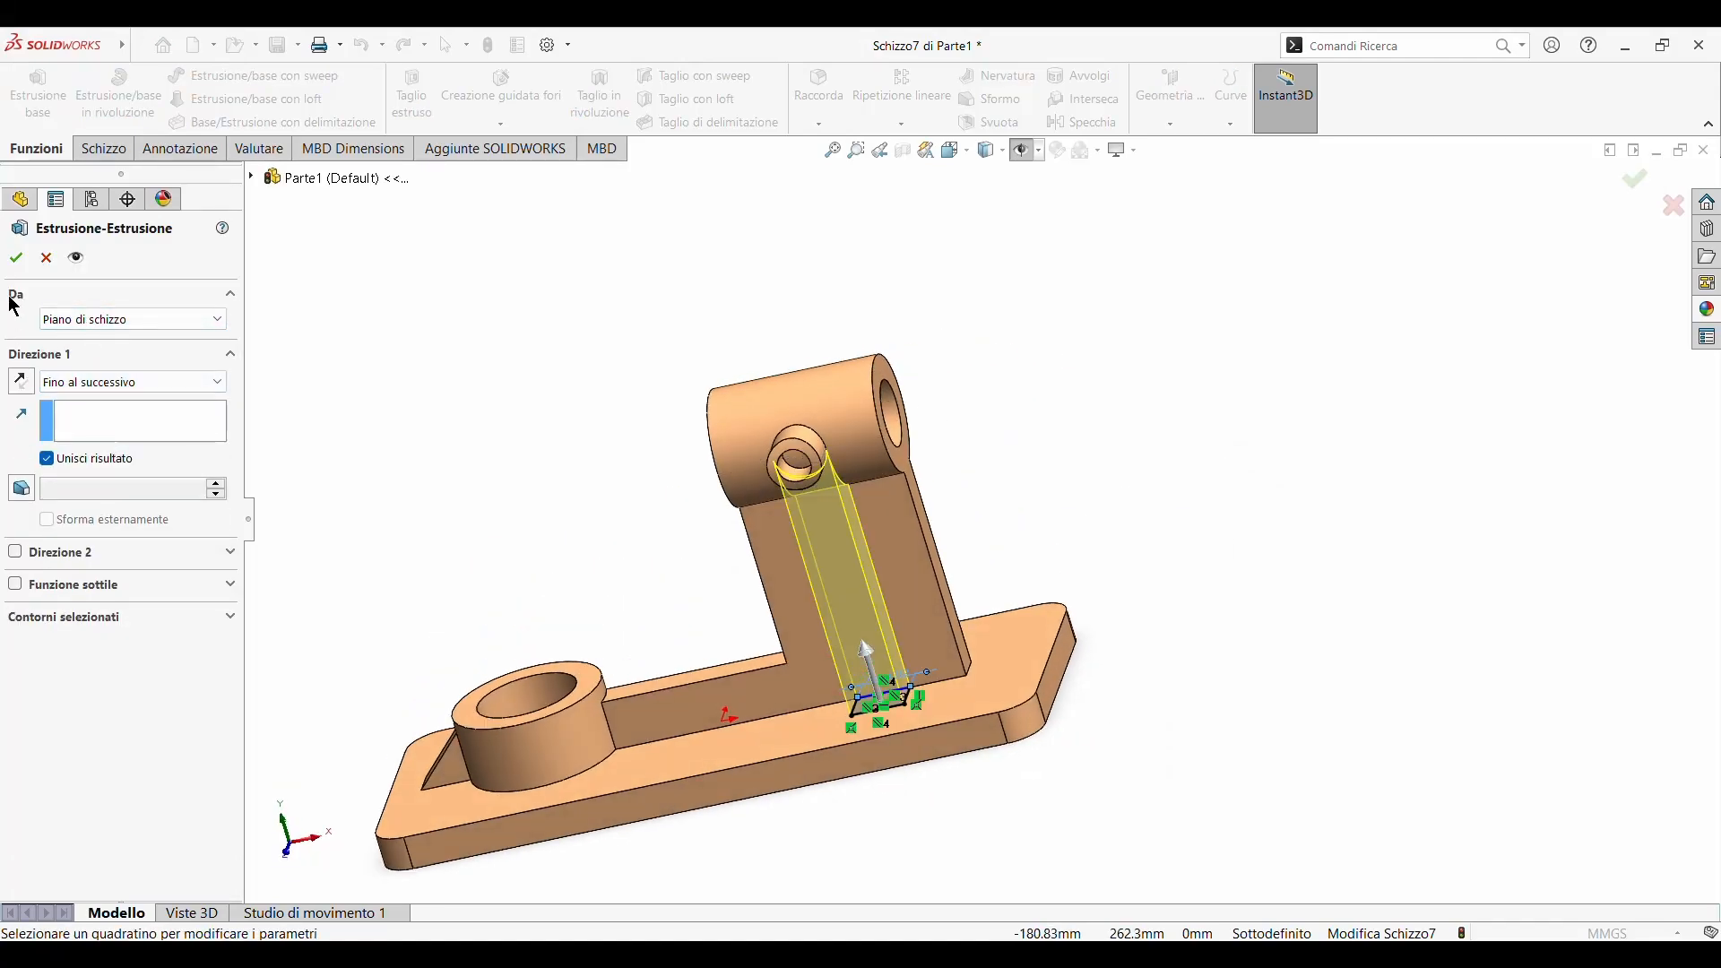
pyautogui.click(17, 260)
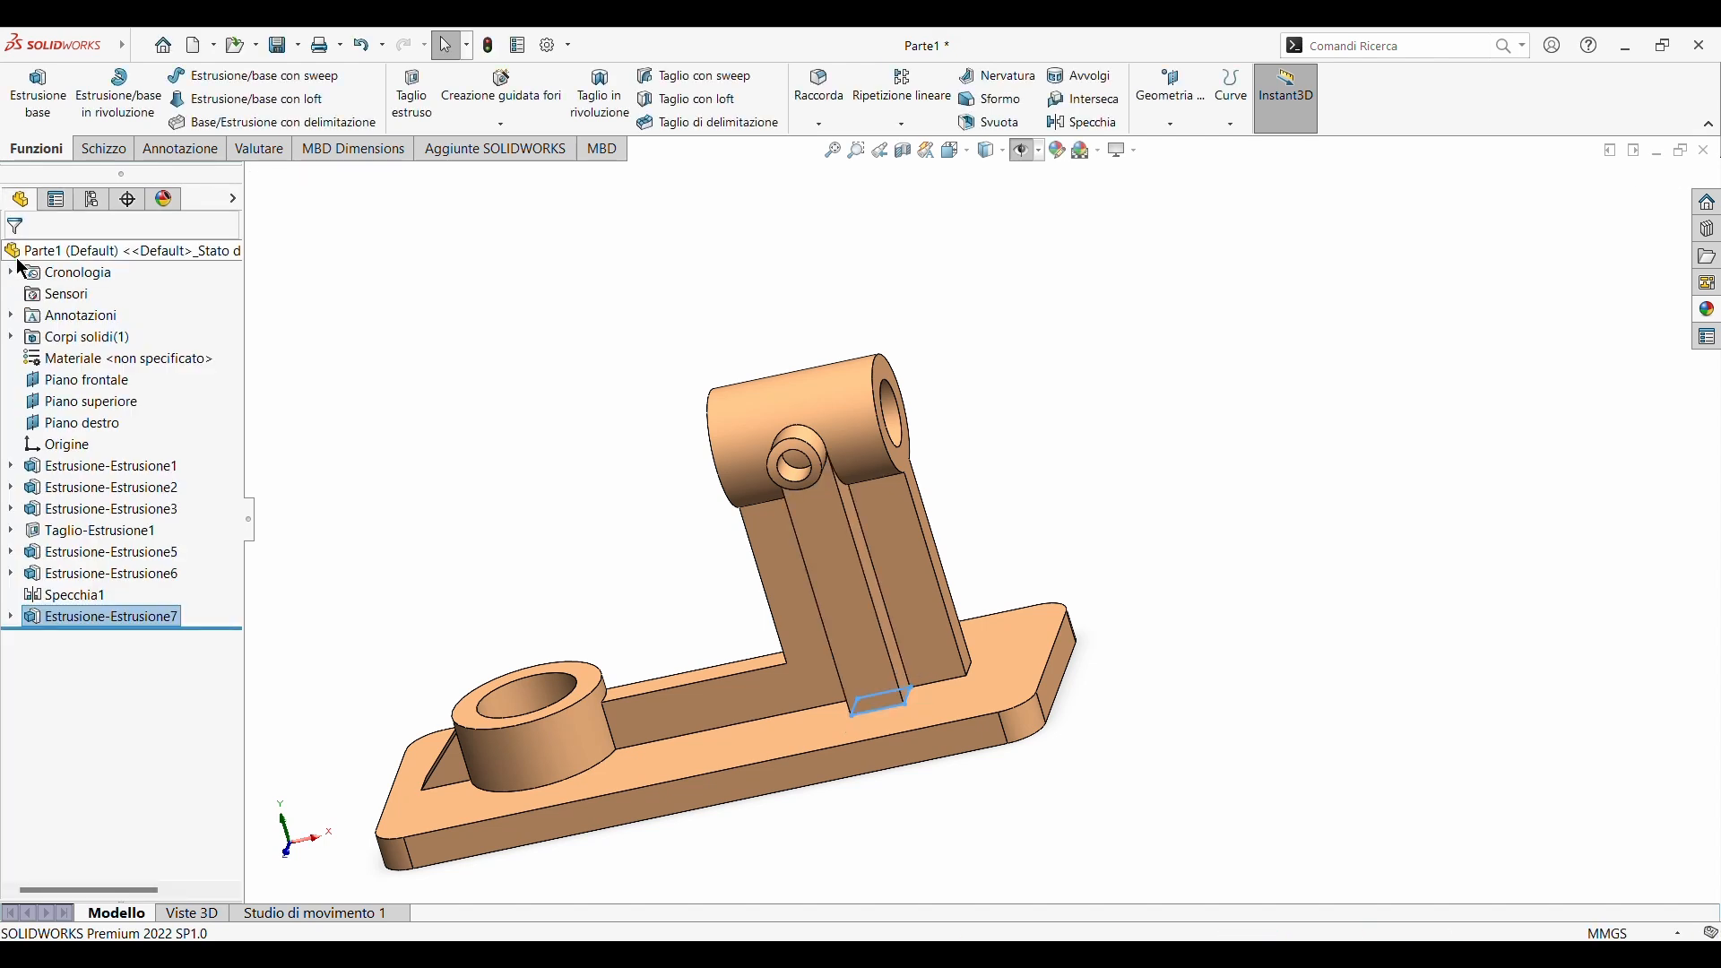
# - Mirror the extruded side support about the front plane to the opposite side of the tall block
pyautogui.click(108, 617)
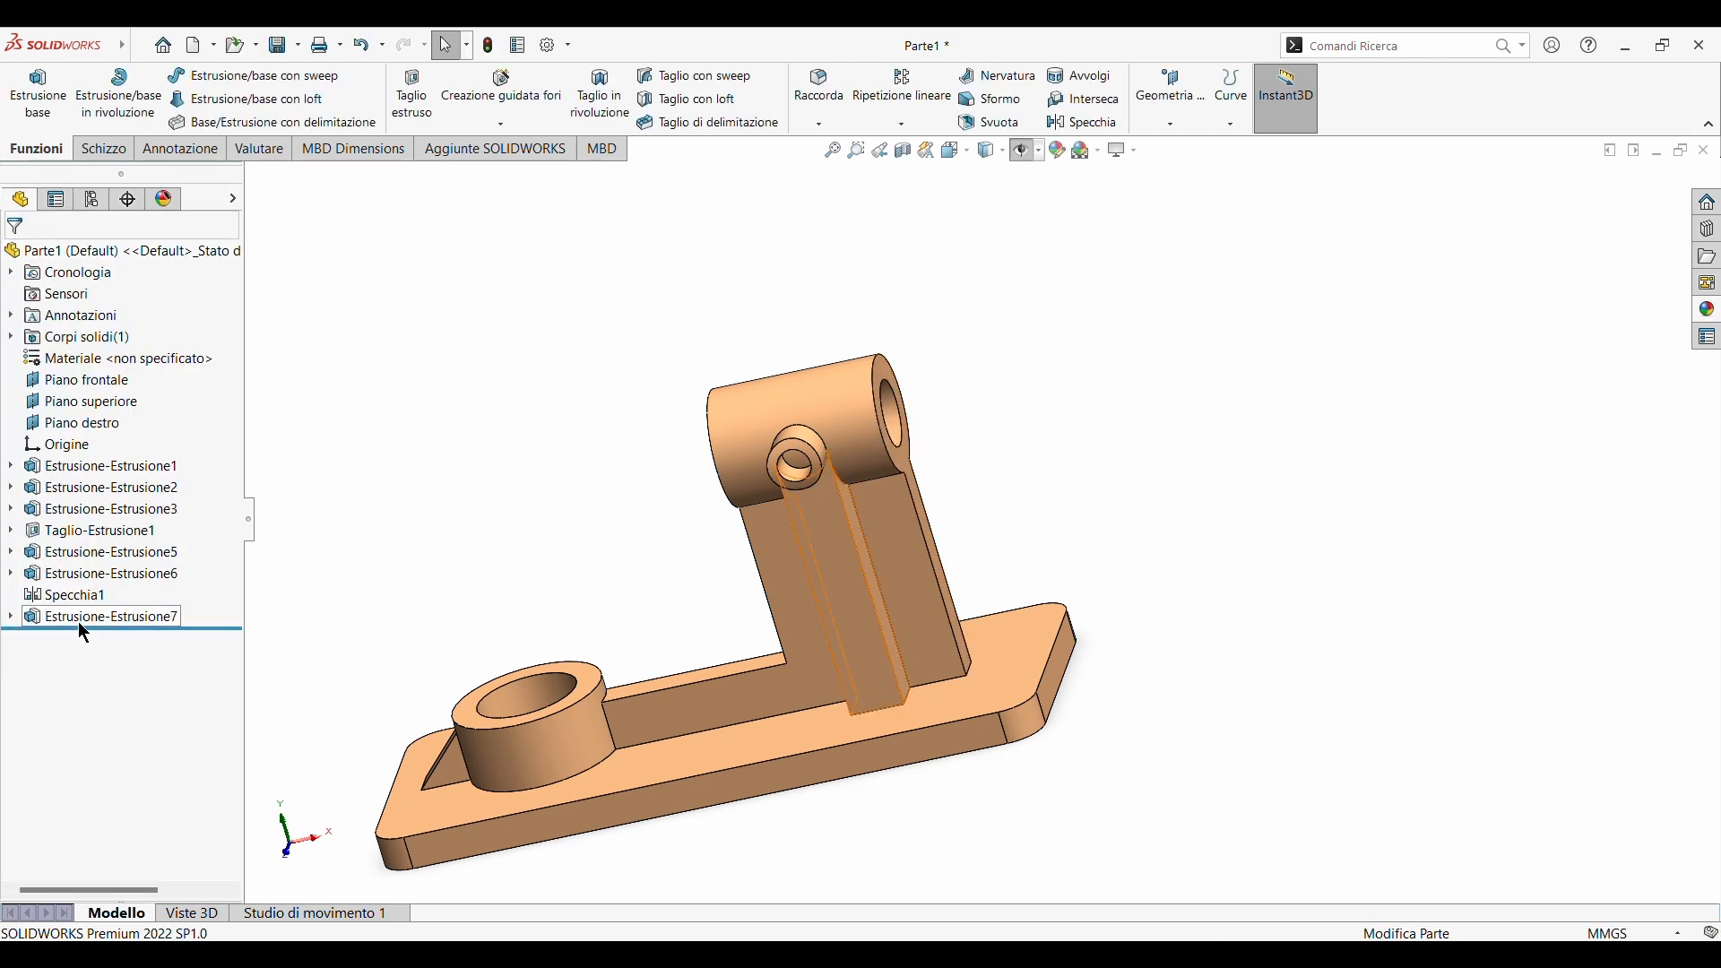
pyautogui.click(932, 123)
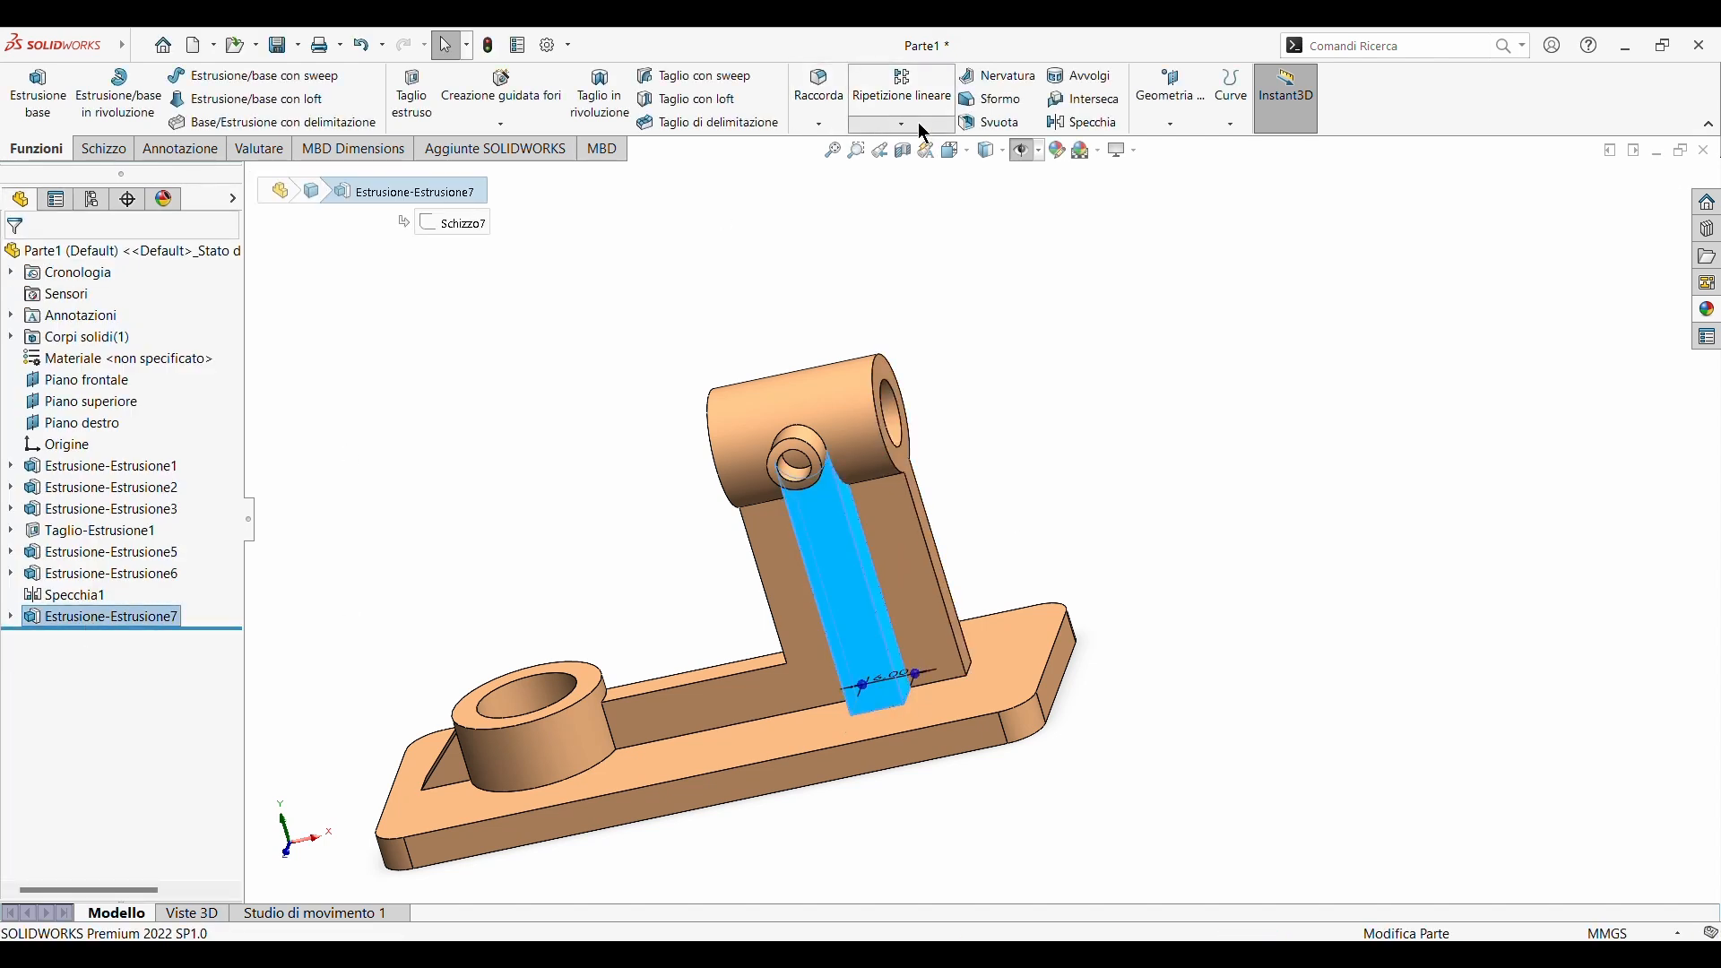
pyautogui.click(922, 186)
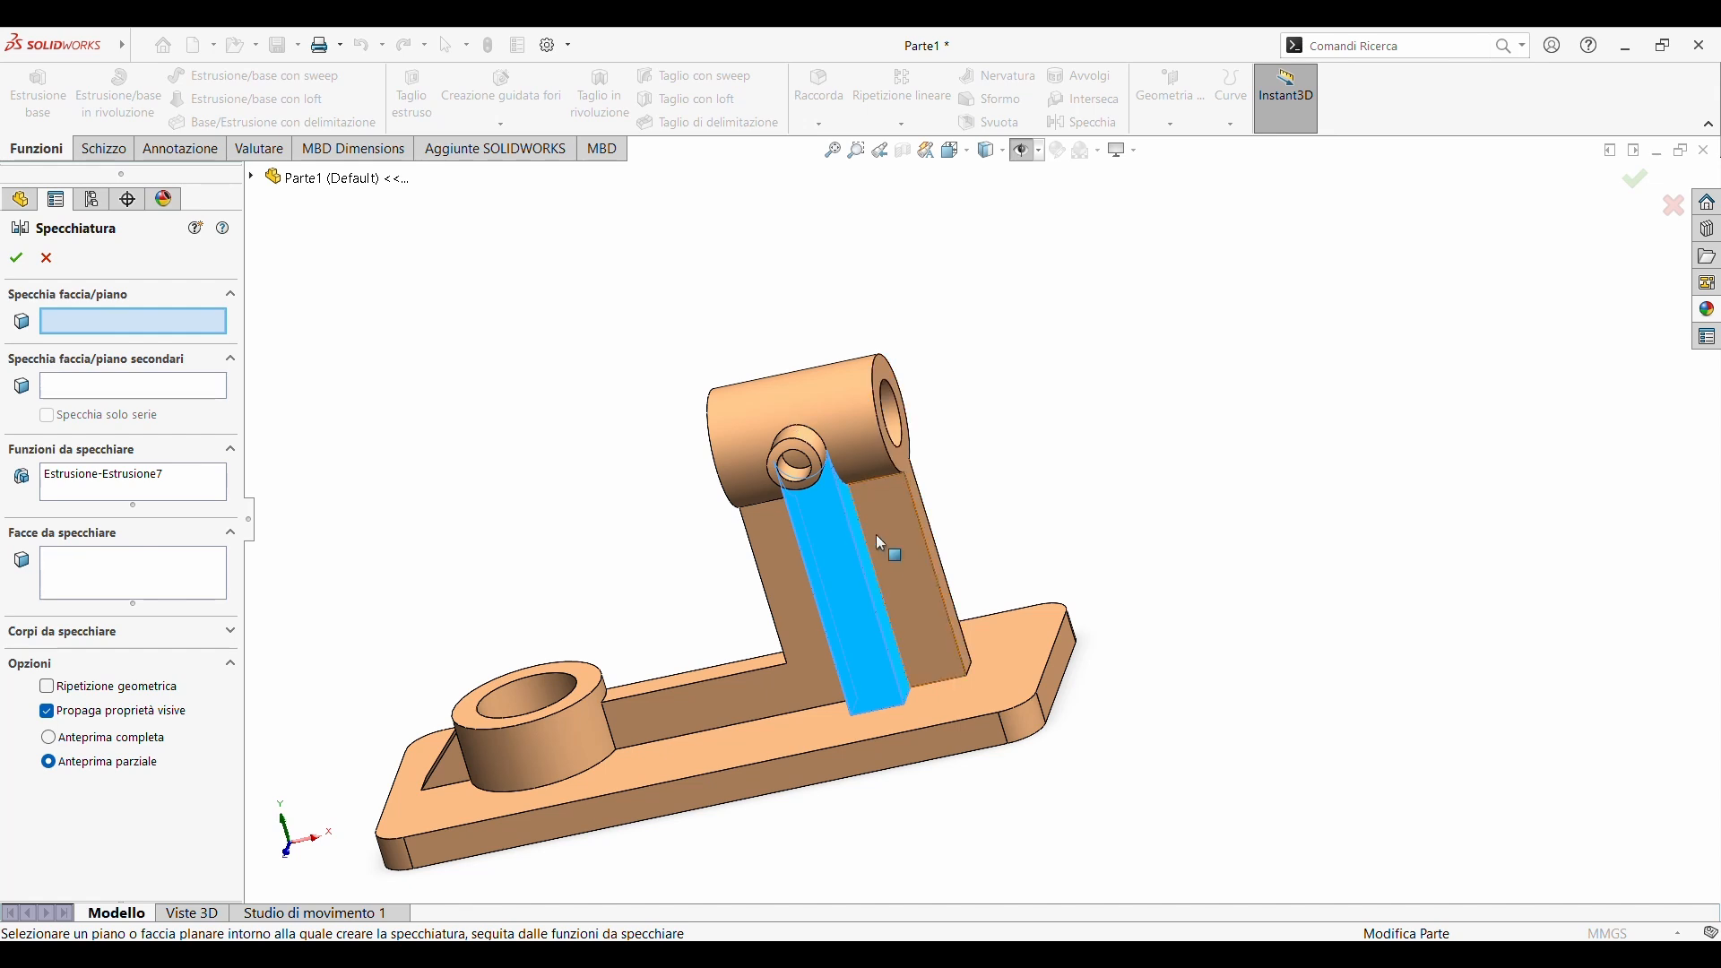
pyautogui.click(1027, 151)
pyautogui.click(1037, 478)
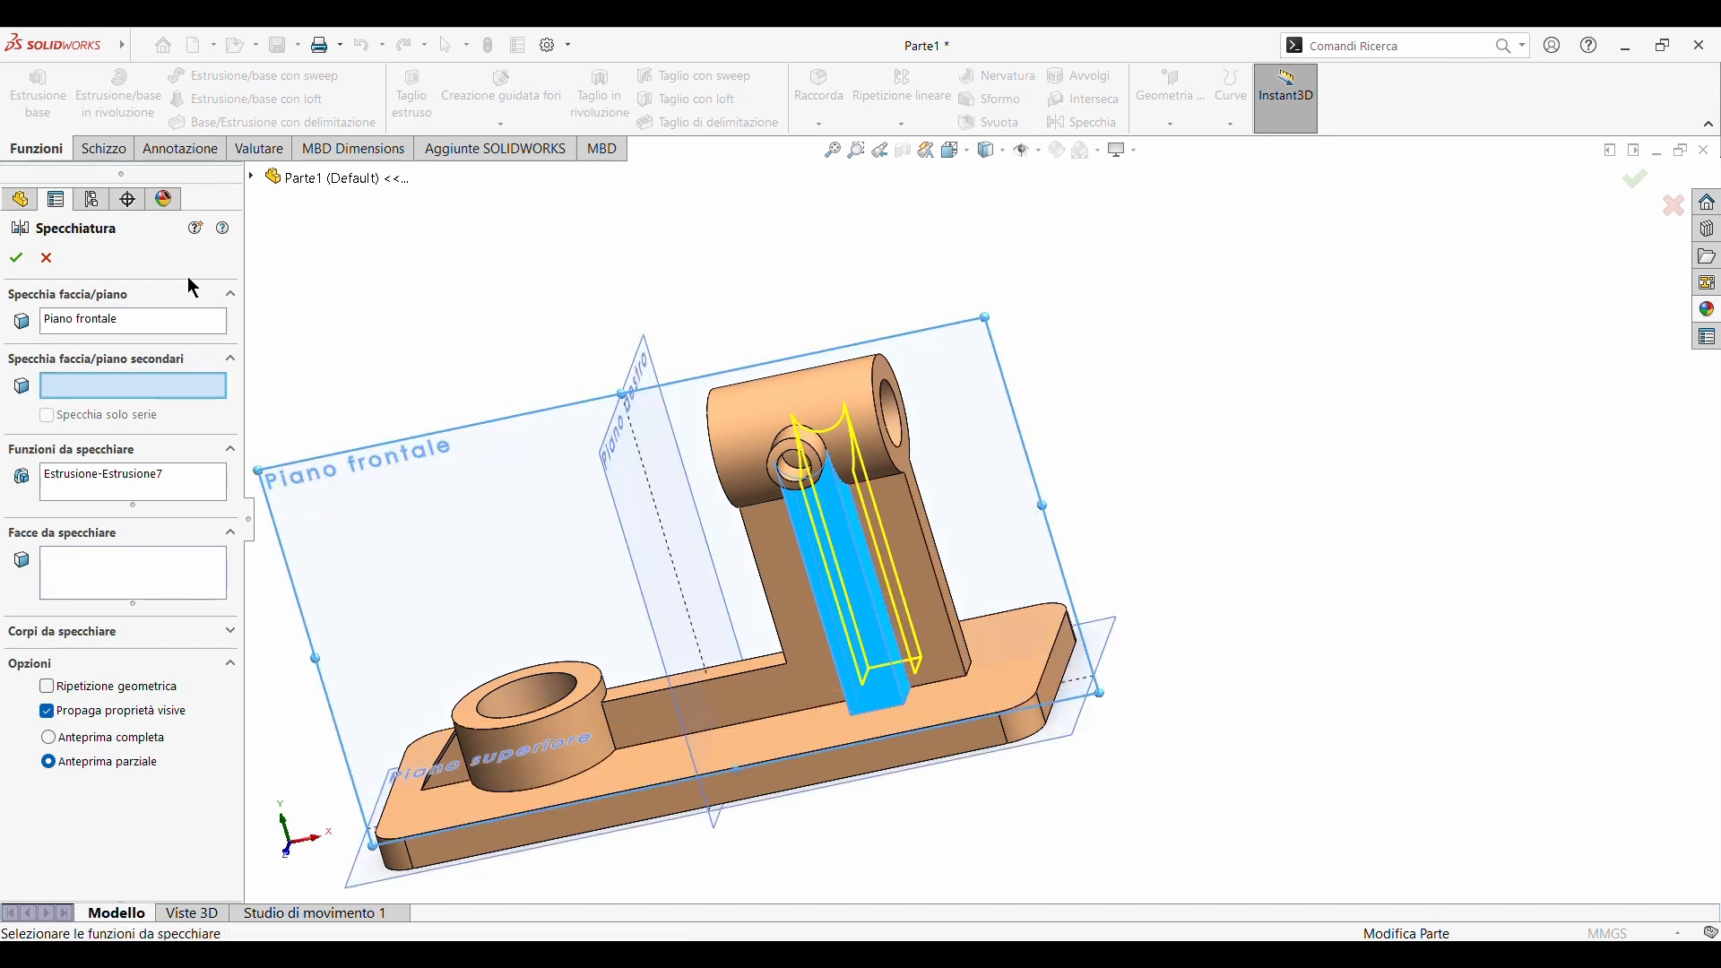
pyautogui.click(16, 258)
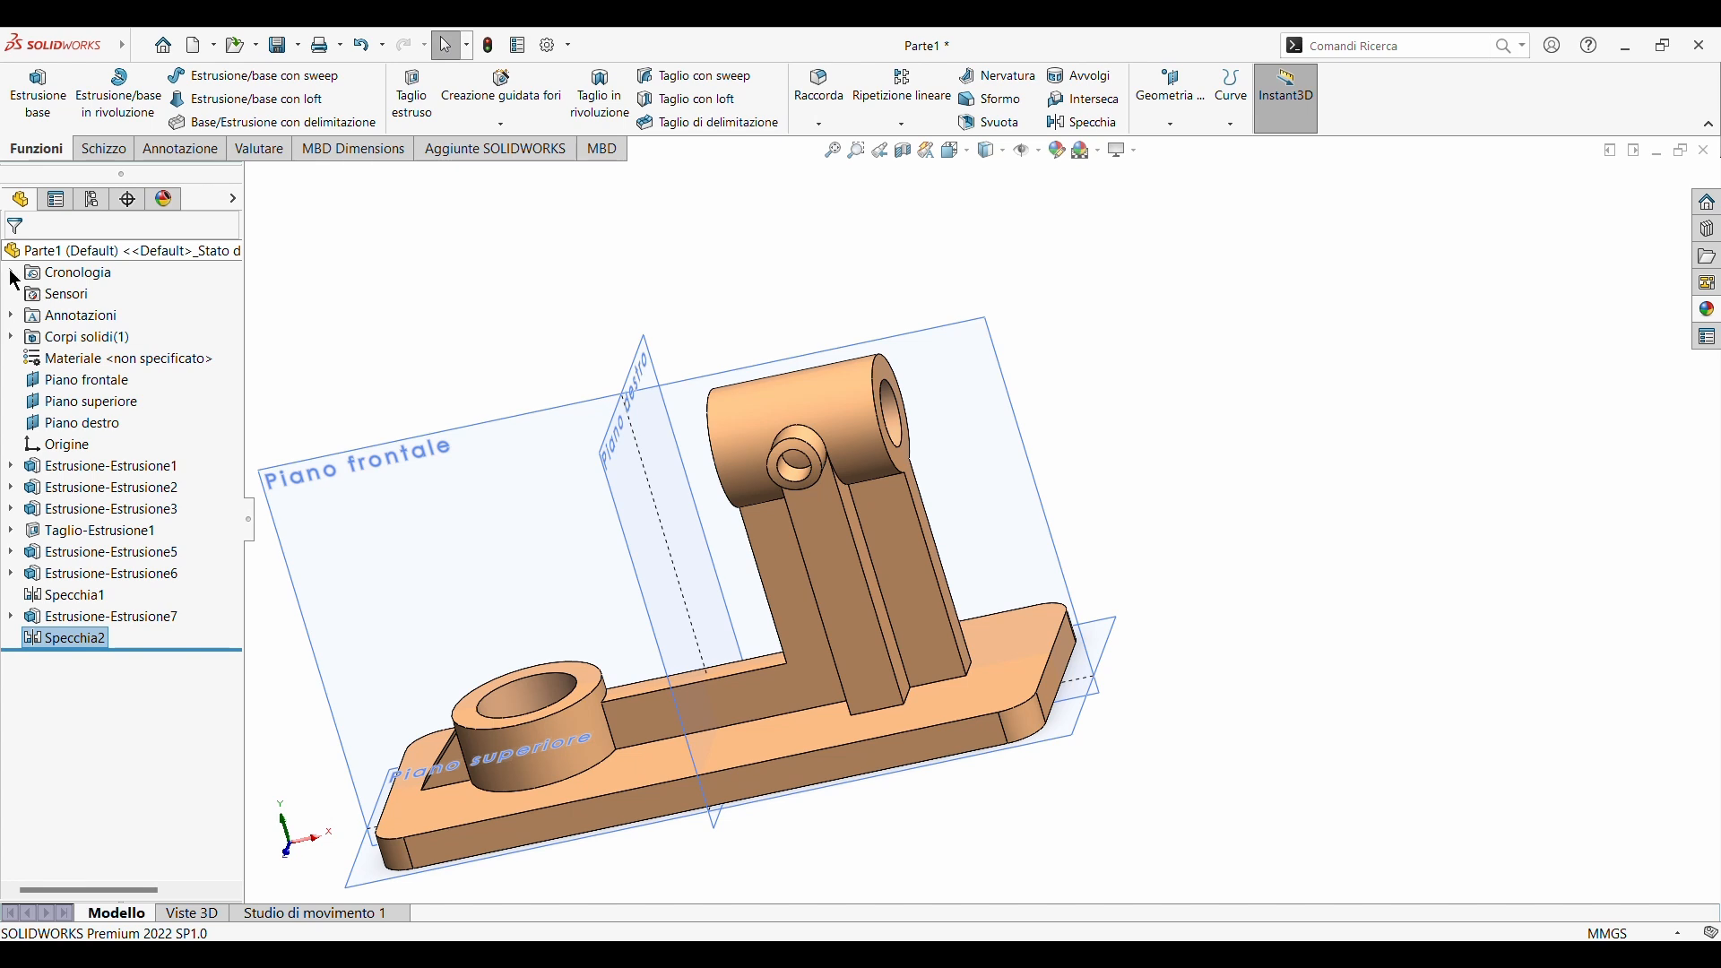
# - Start a fillet on the side support's bottom edge where it meets the base plate and set its radius to 15 mm
pyautogui.scroll(-3, 858, 383)
pyautogui.scroll(2, 860, 376)
pyautogui.click(883, 362)
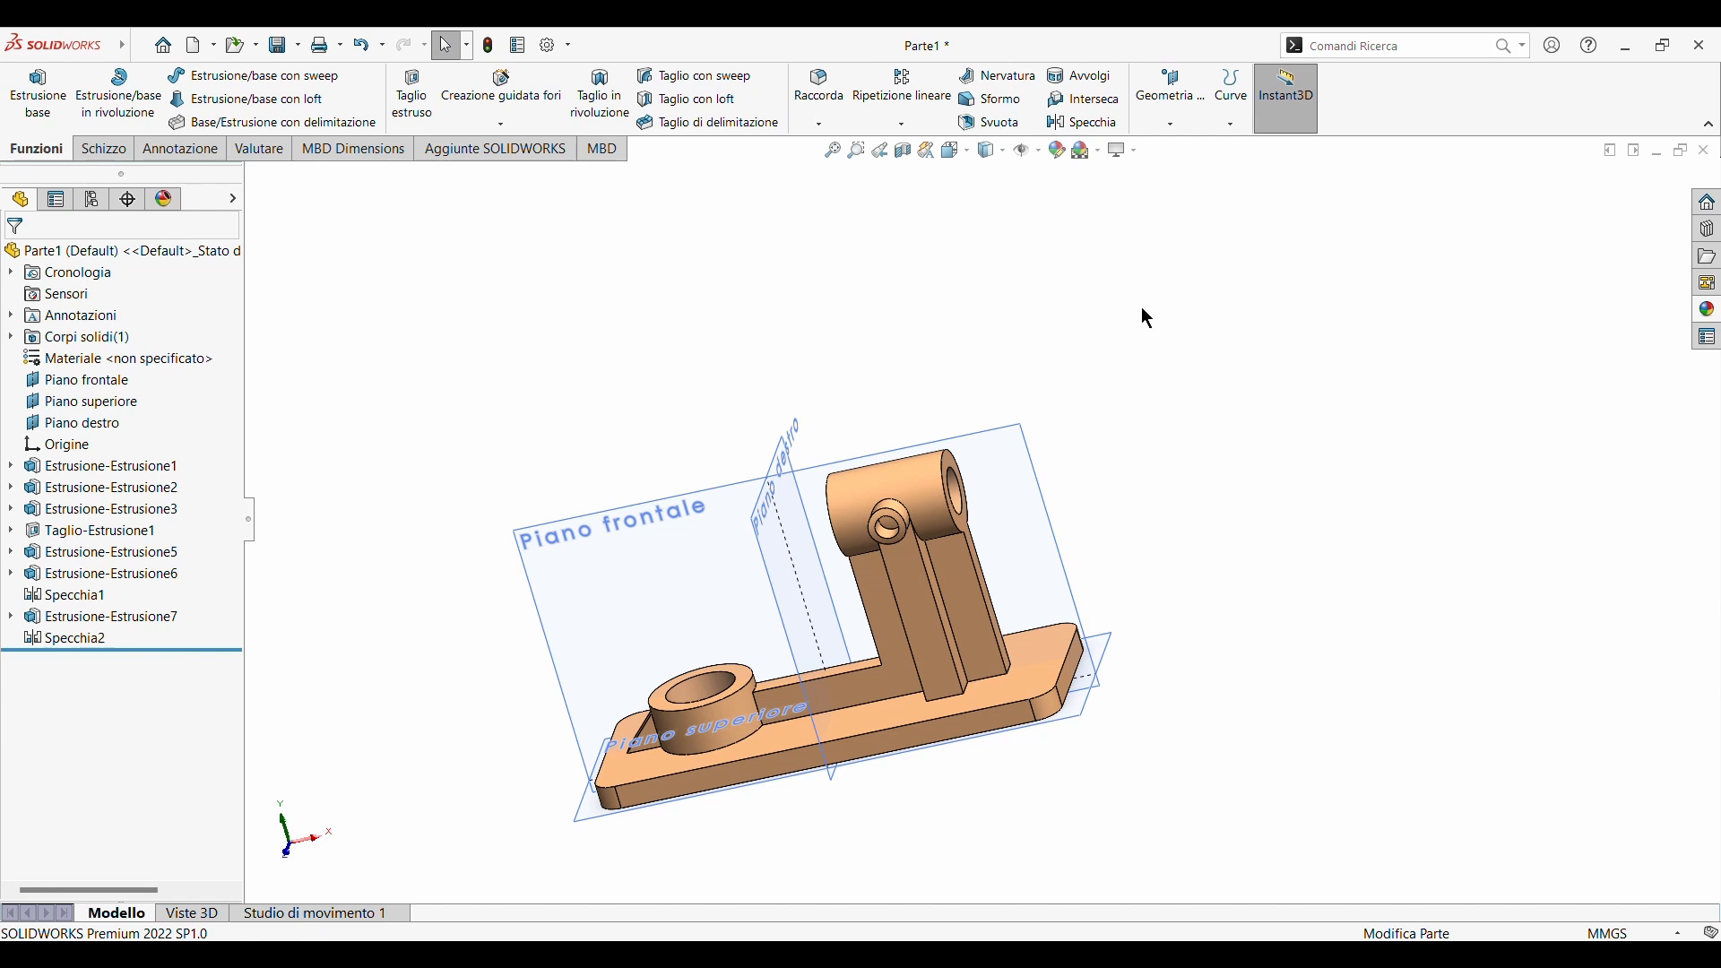
pyautogui.moveTo(1142, 306); pyautogui.dragTo(1219, 498, button='middle')
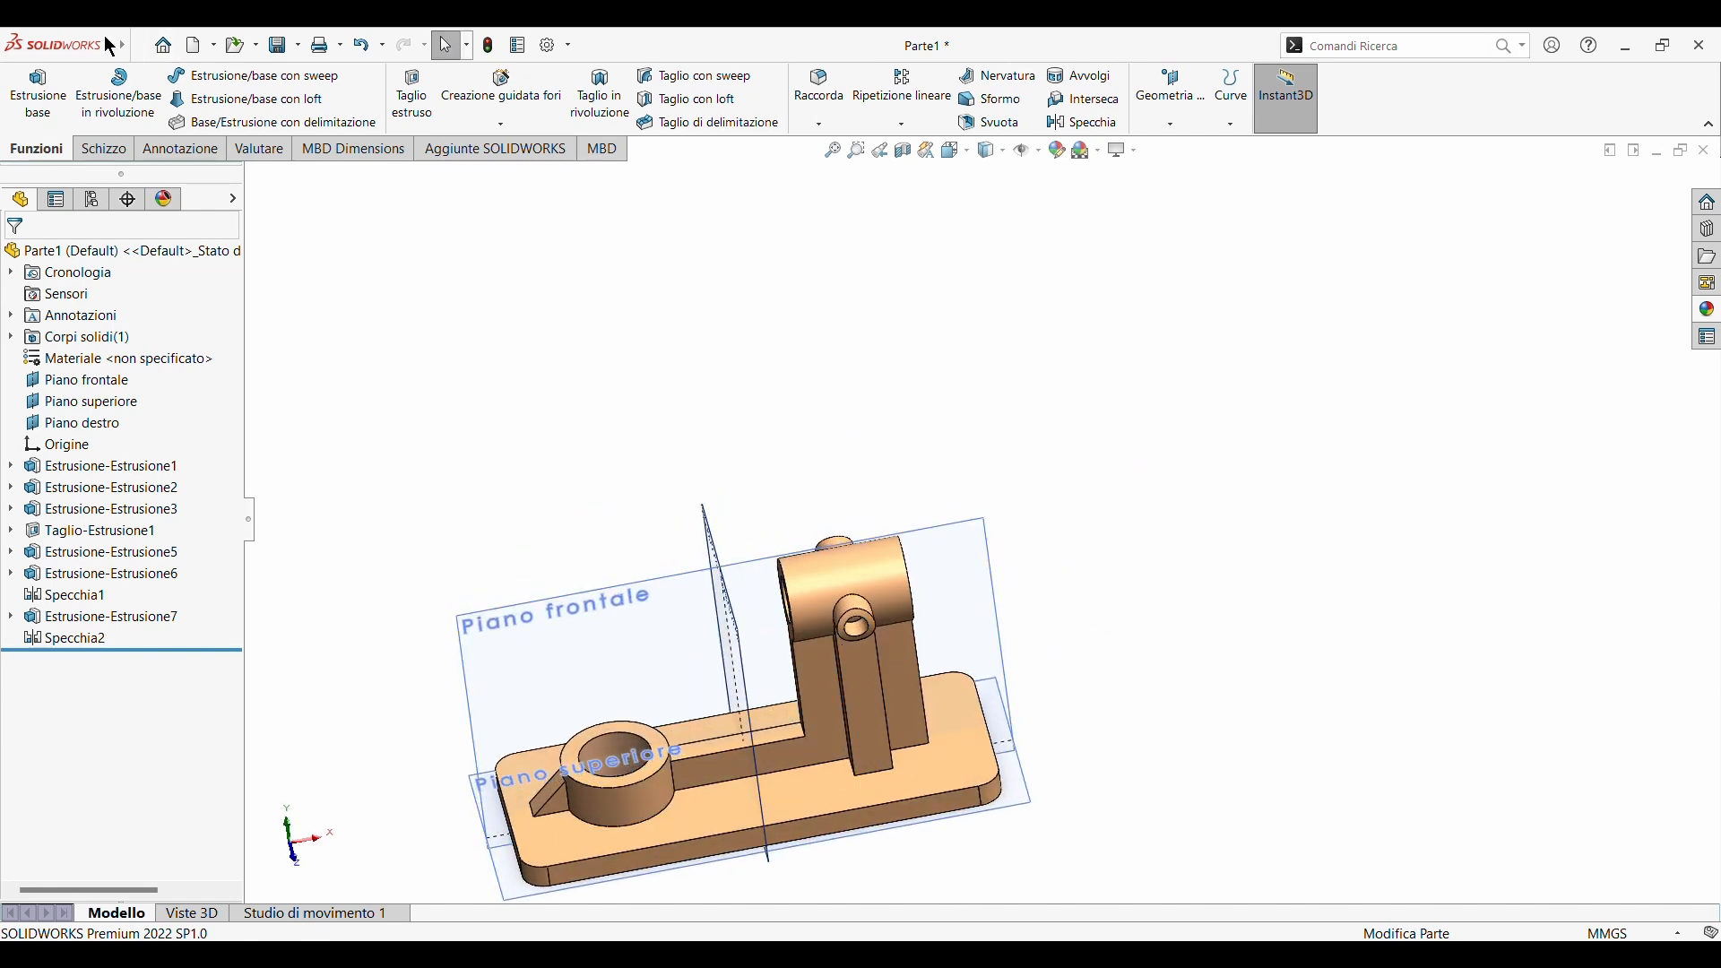
pyautogui.click(819, 88)
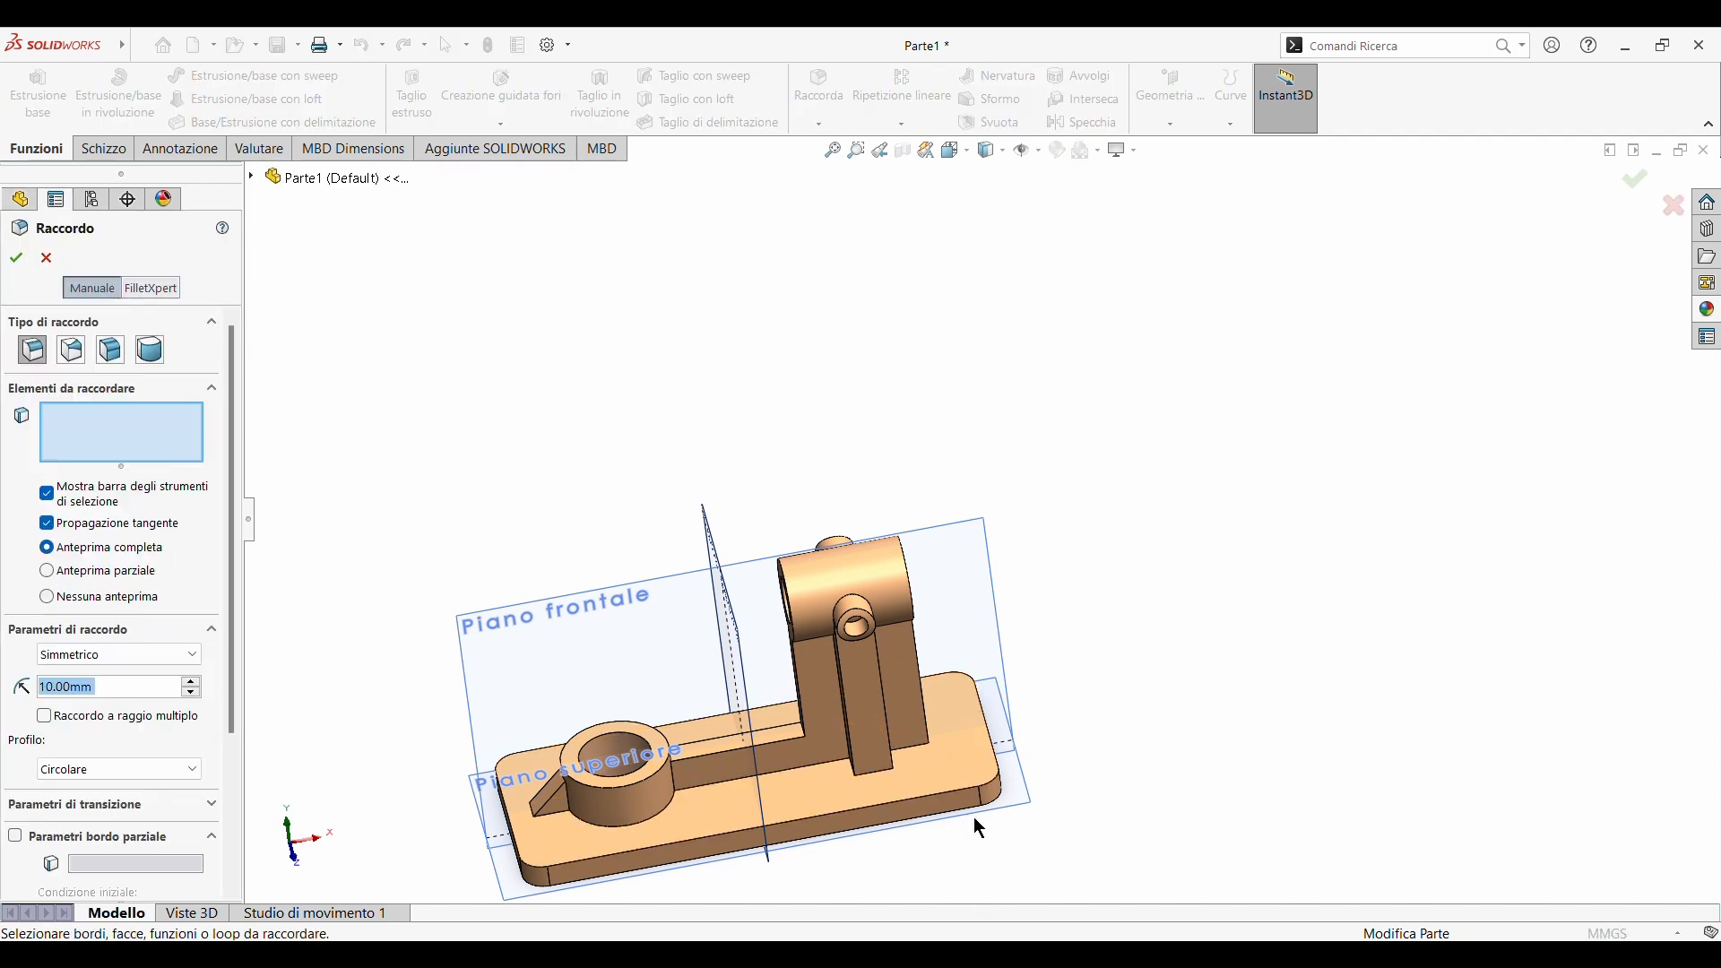
pyautogui.click(874, 771)
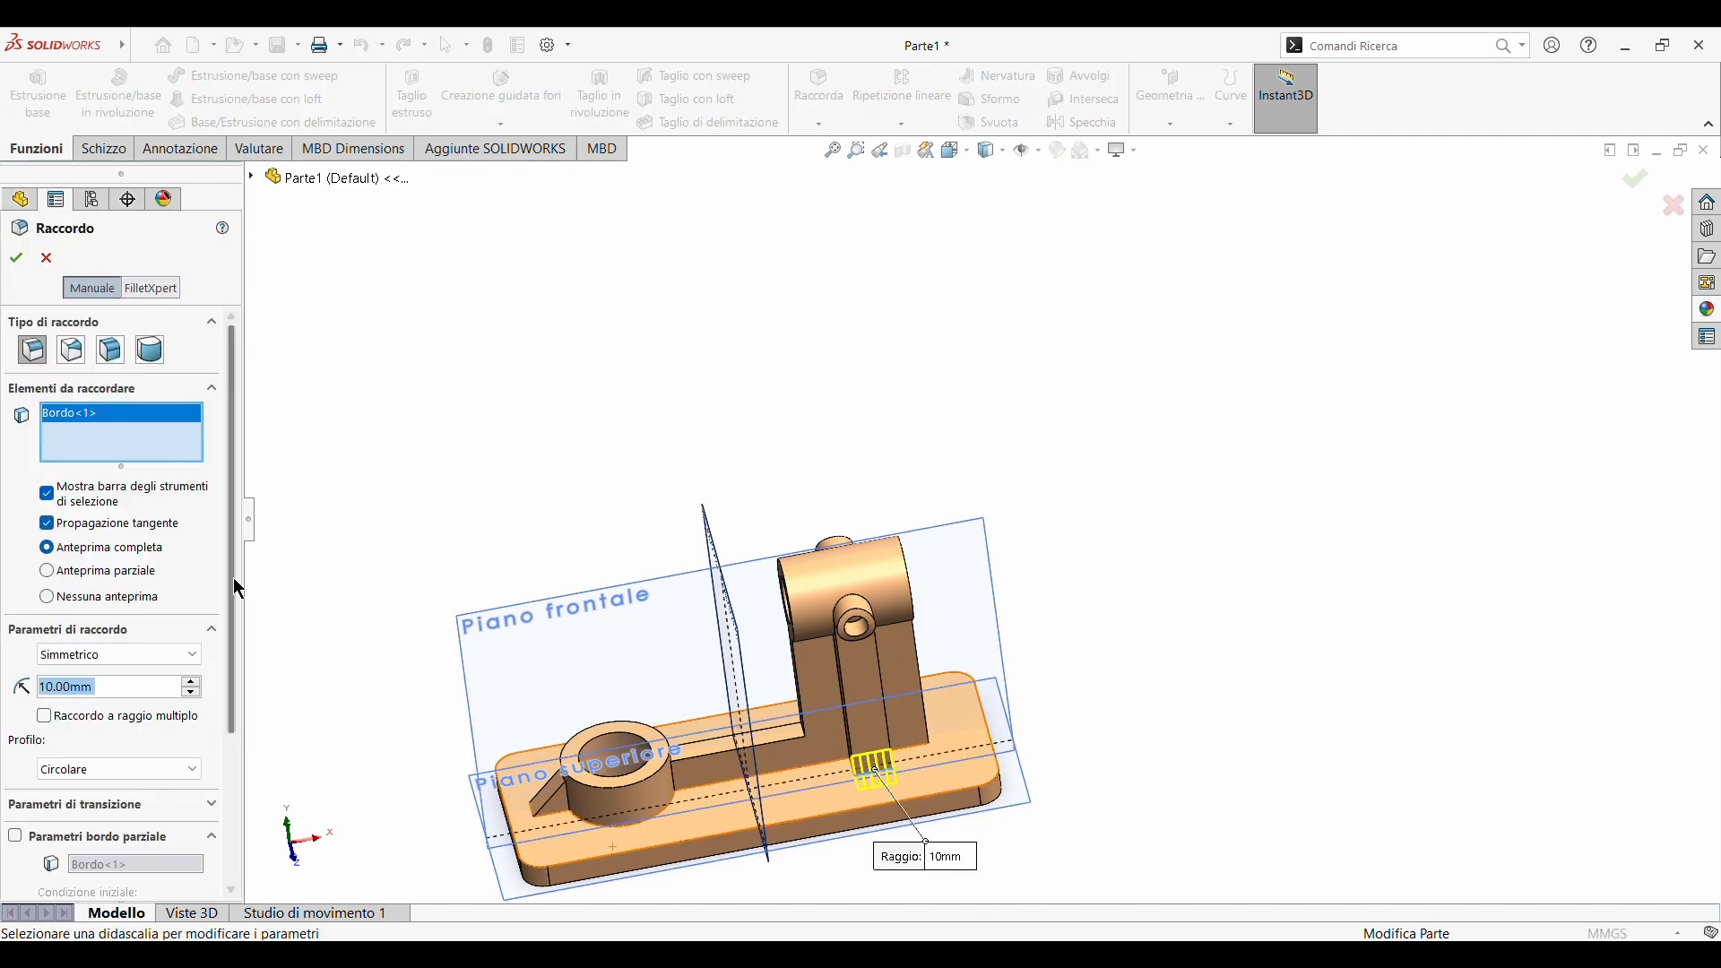
pyautogui.write('20')
pyautogui.press('Return')
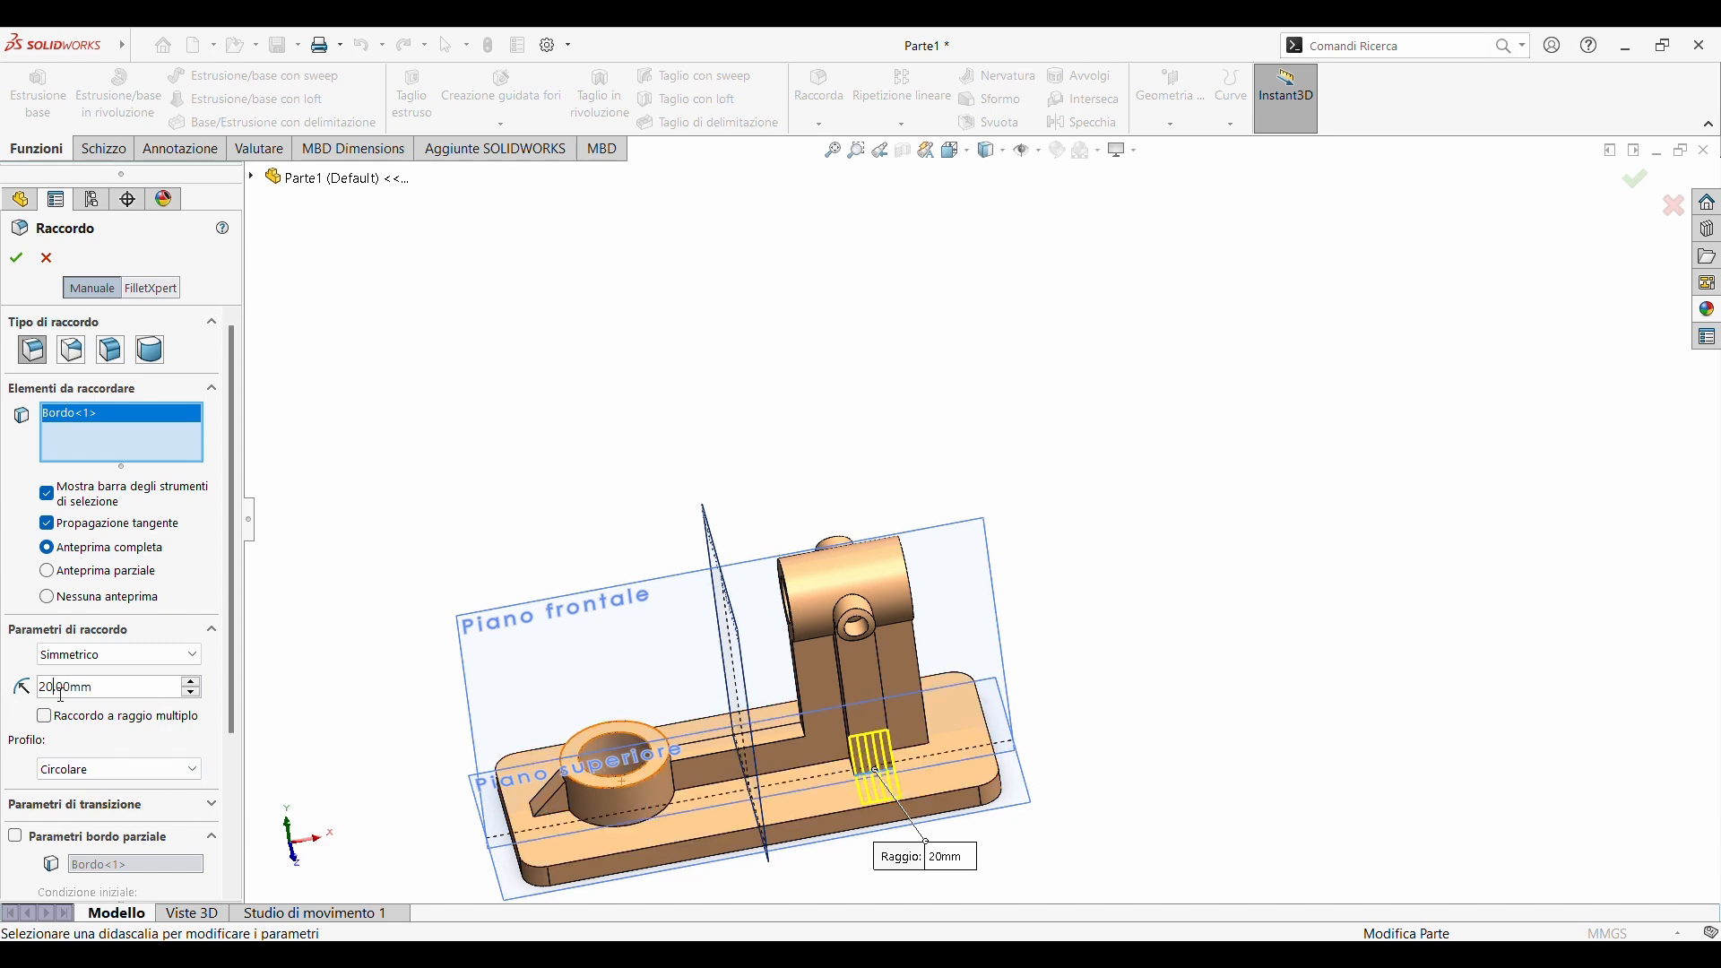
pyautogui.write('15')
pyautogui.press('Return')
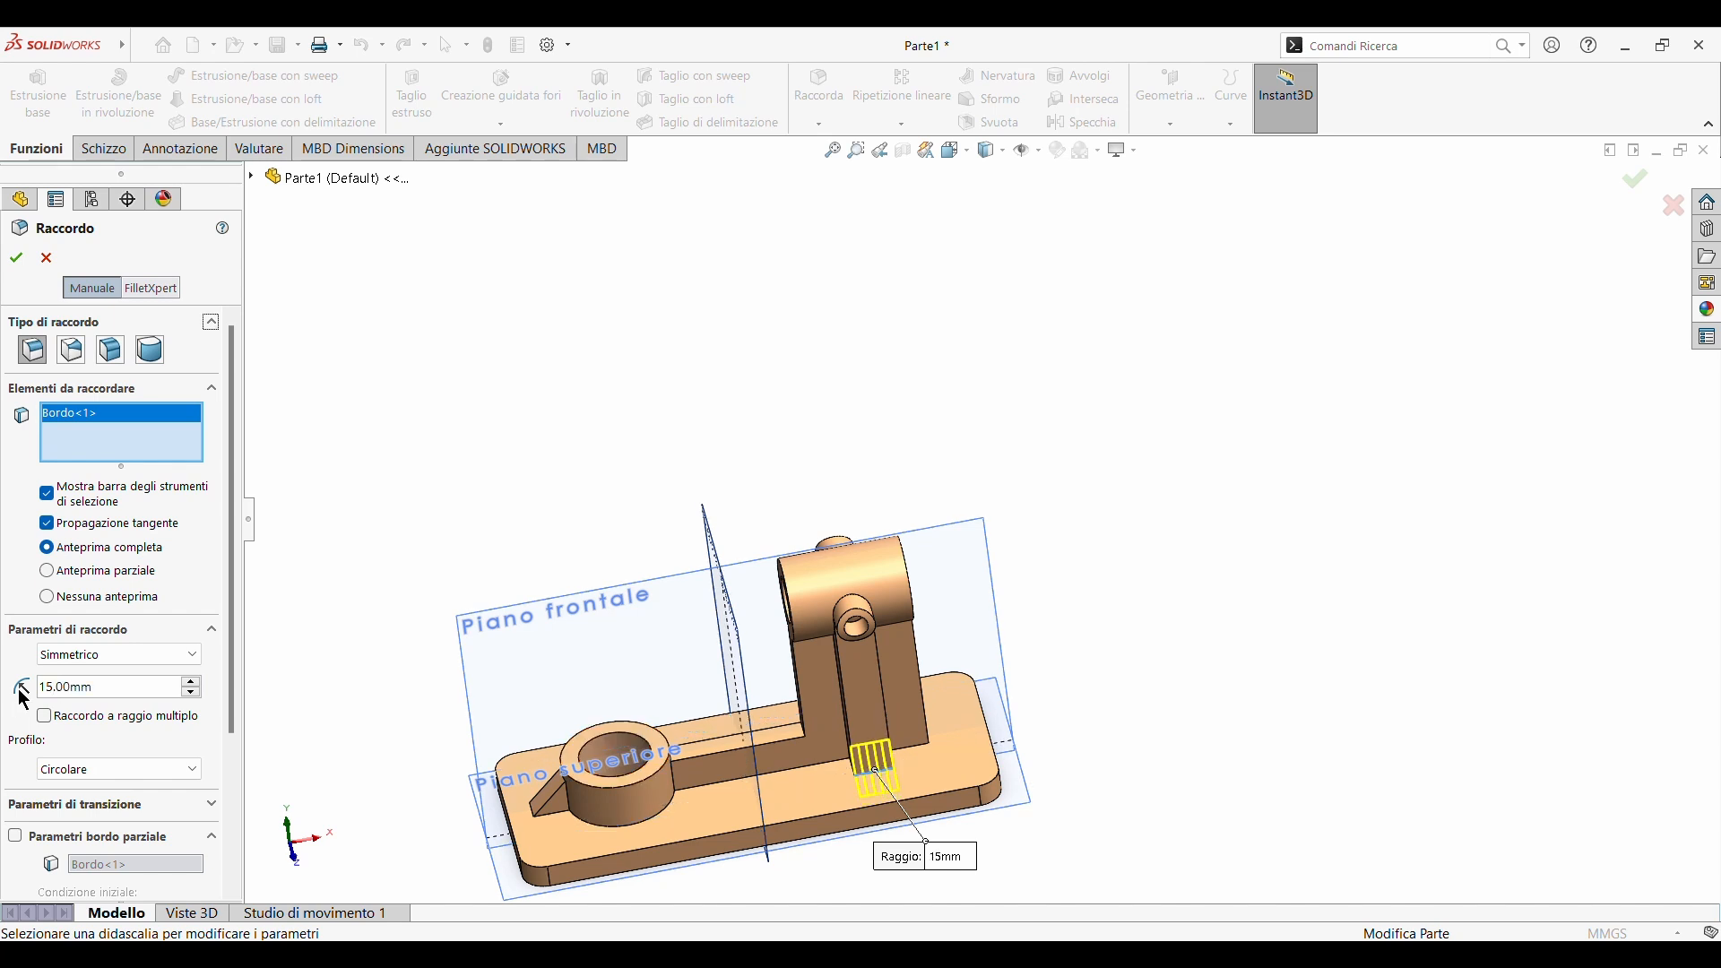
# - Hide the reference planes, add the opposite support's bottom edge and the rib-to-block edge, and apply the 15 mm fillet
pyautogui.moveTo(667, 788); pyautogui.dragTo(615, 703, button='middle')
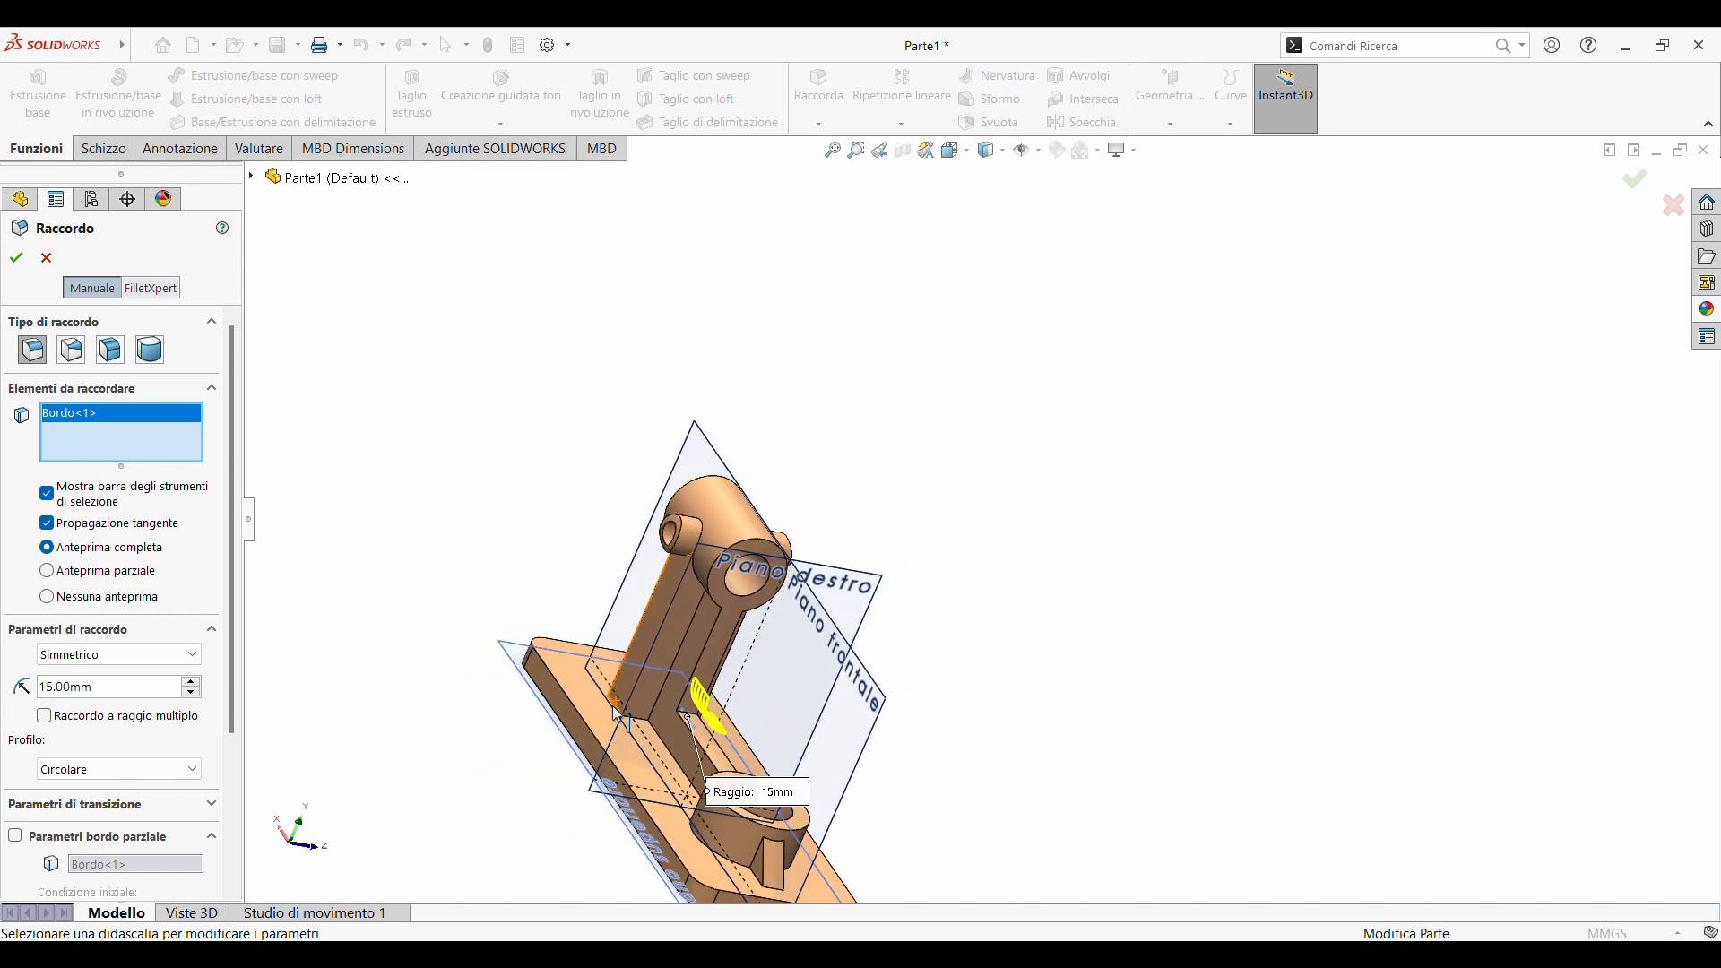
pyautogui.click(1024, 150)
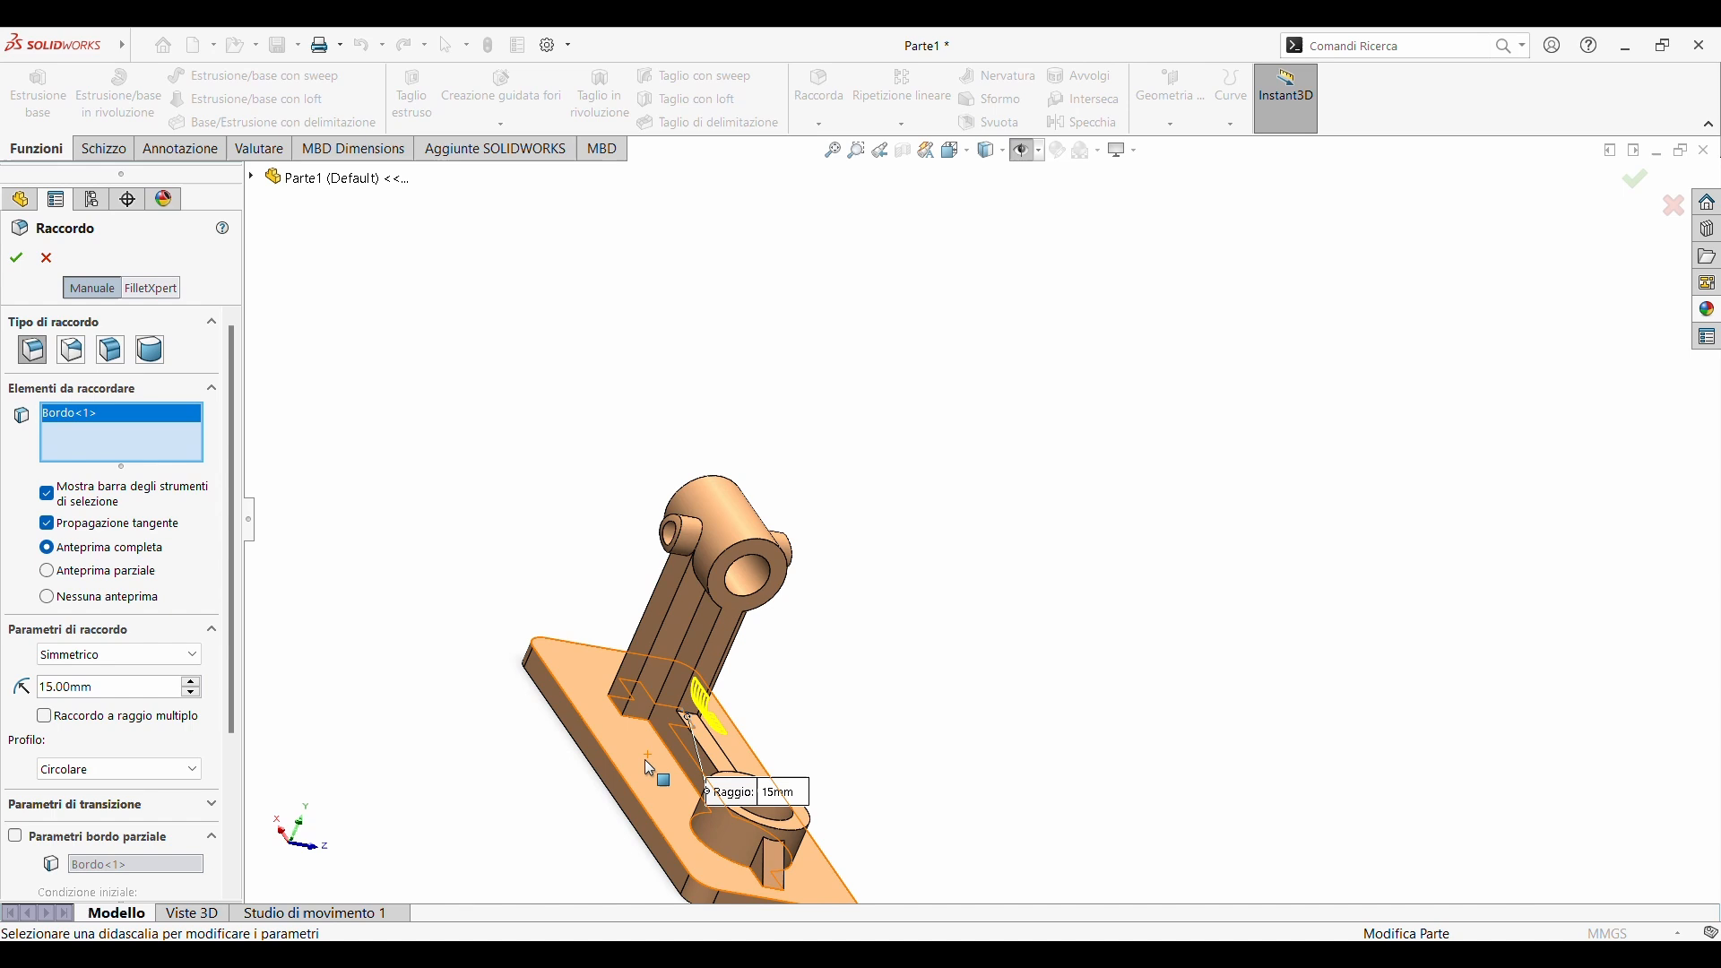
pyautogui.click(612, 704)
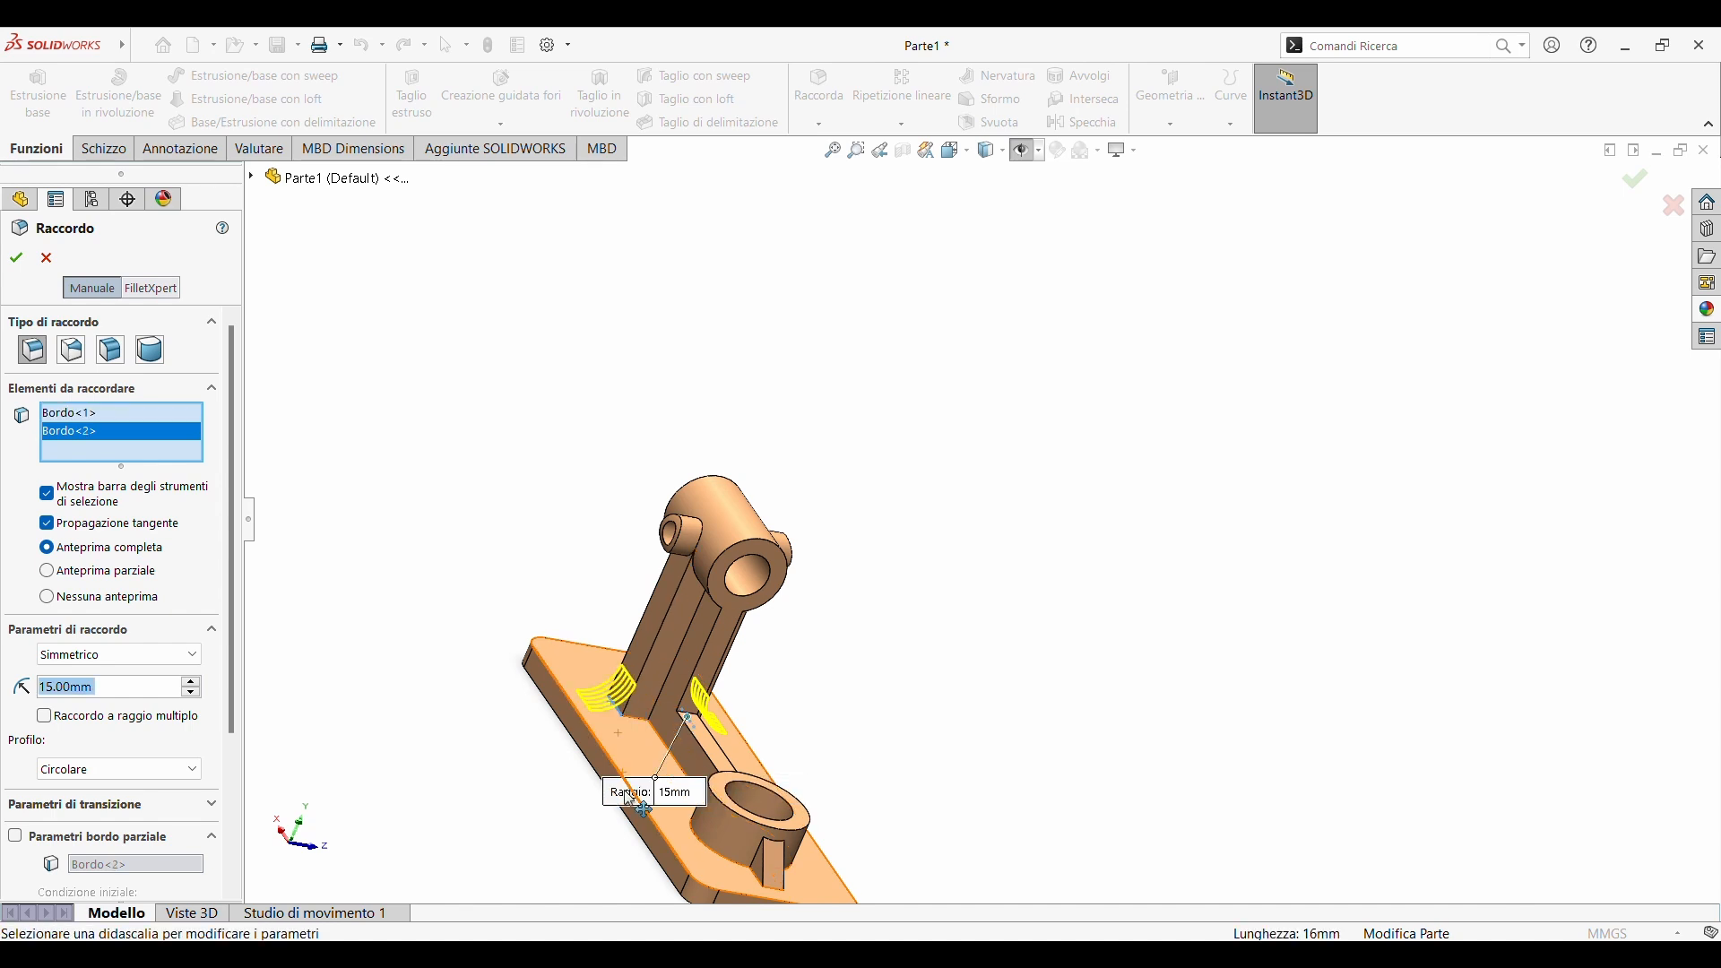
pyautogui.click(688, 714)
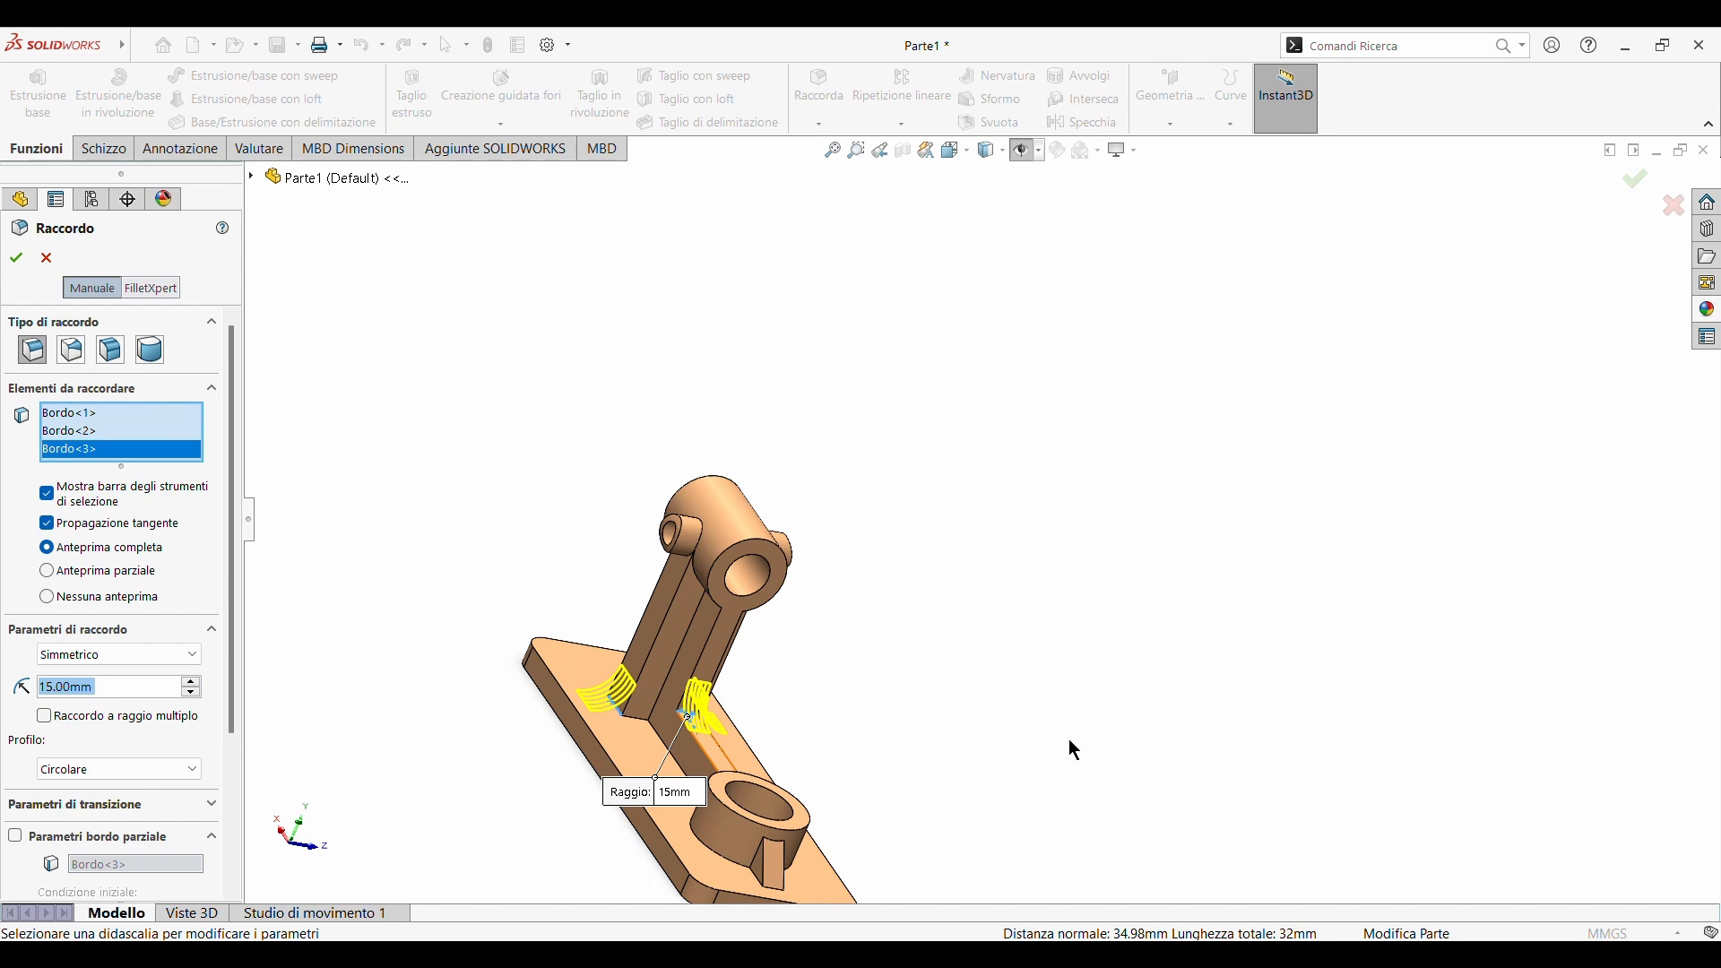
pyautogui.click(17, 259)
# - Start a new sketch on the upper face of the base plate
pyautogui.moveTo(1245, 715); pyautogui.dragTo(955, 876, button='middle')
pyautogui.scroll(3, 950, 829)
pyautogui.scroll(-5, 944, 811)
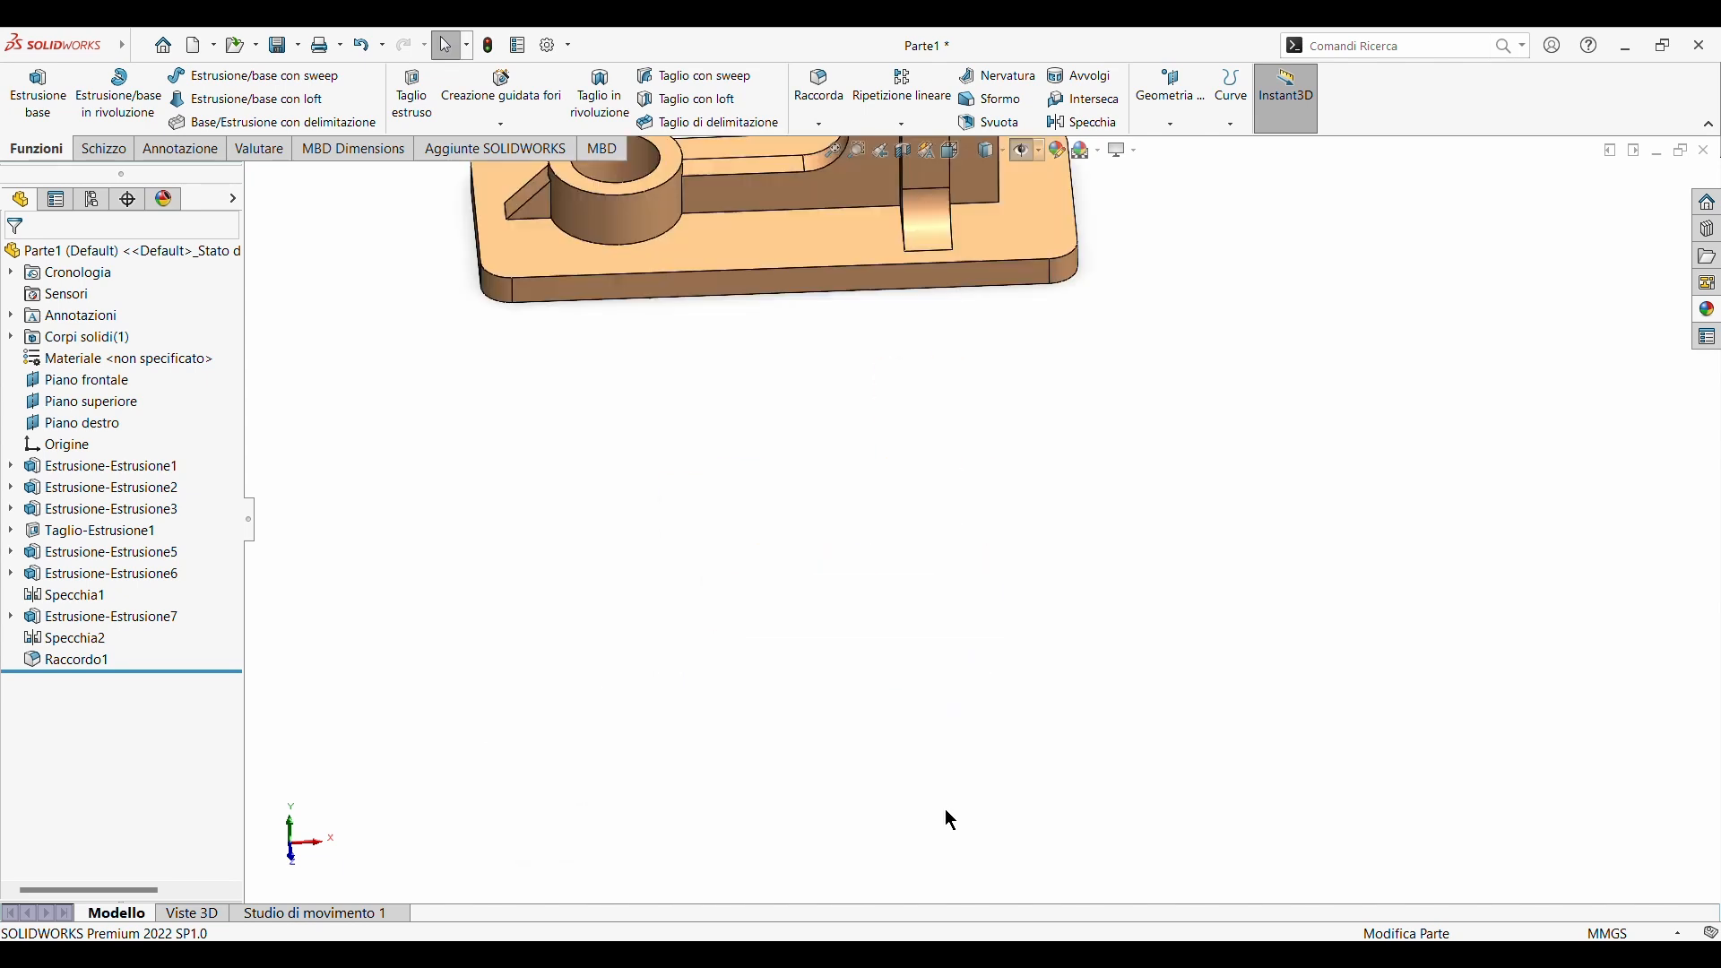
pyautogui.scroll(4, 891, 376)
pyautogui.scroll(-5, 864, 354)
pyautogui.moveTo(1280, 521); pyautogui.dragTo(1281, 523, button='middle')
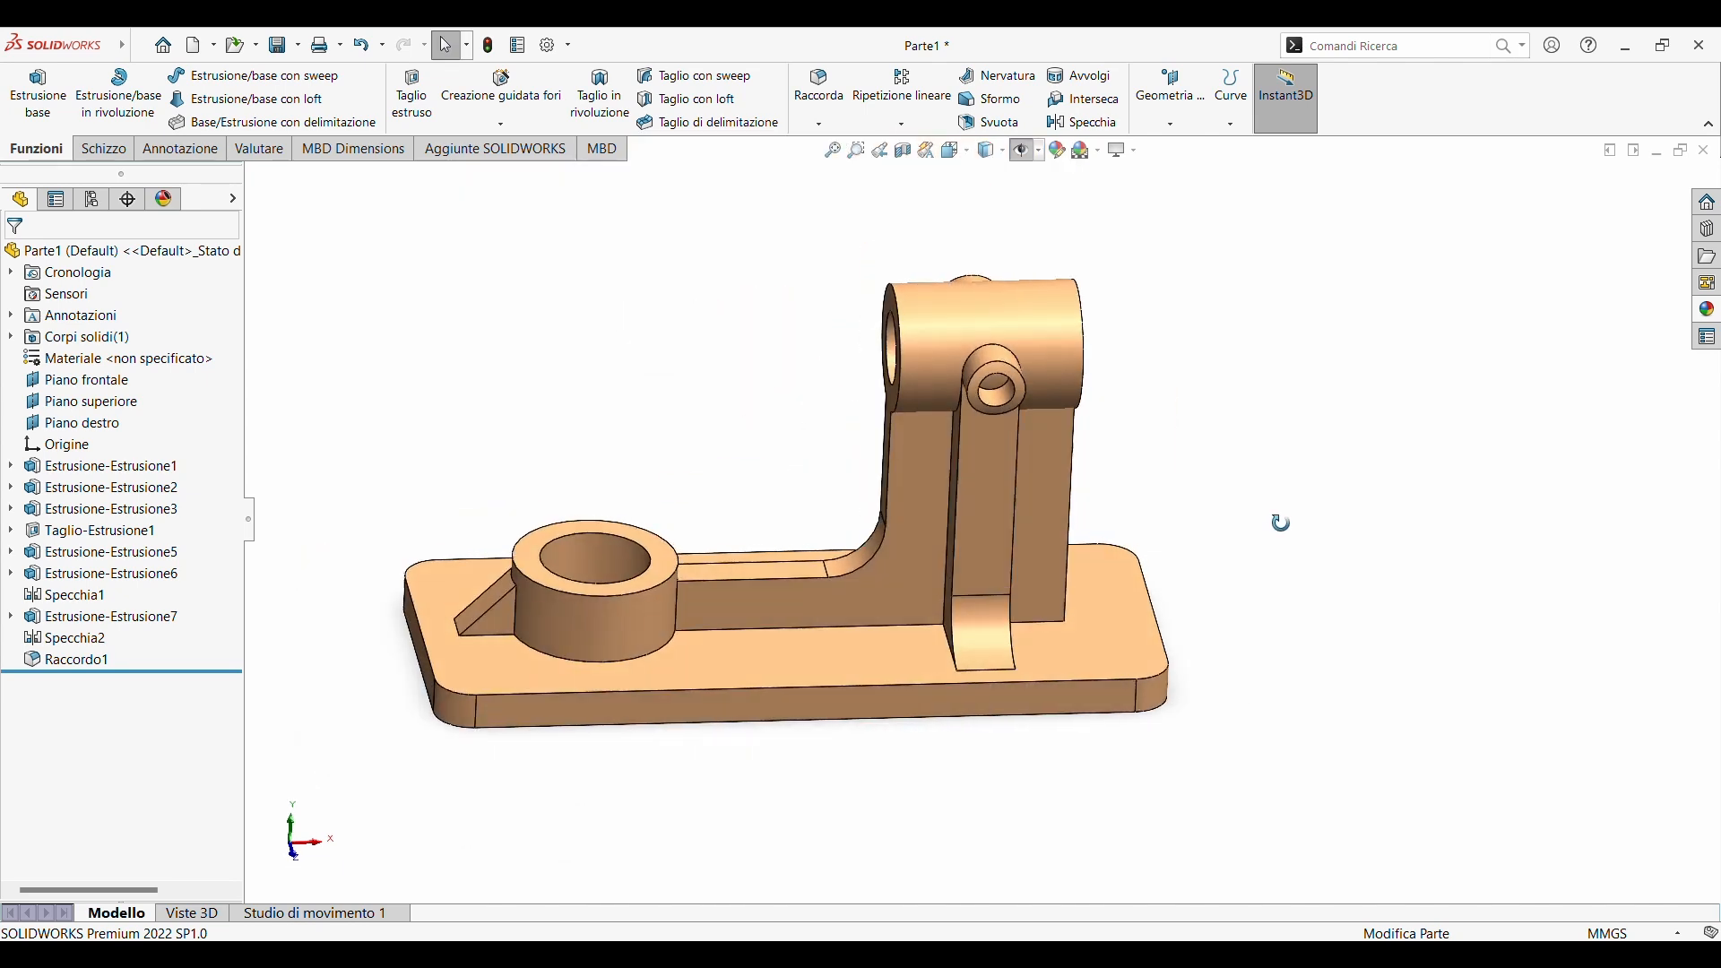
pyautogui.click(104, 149)
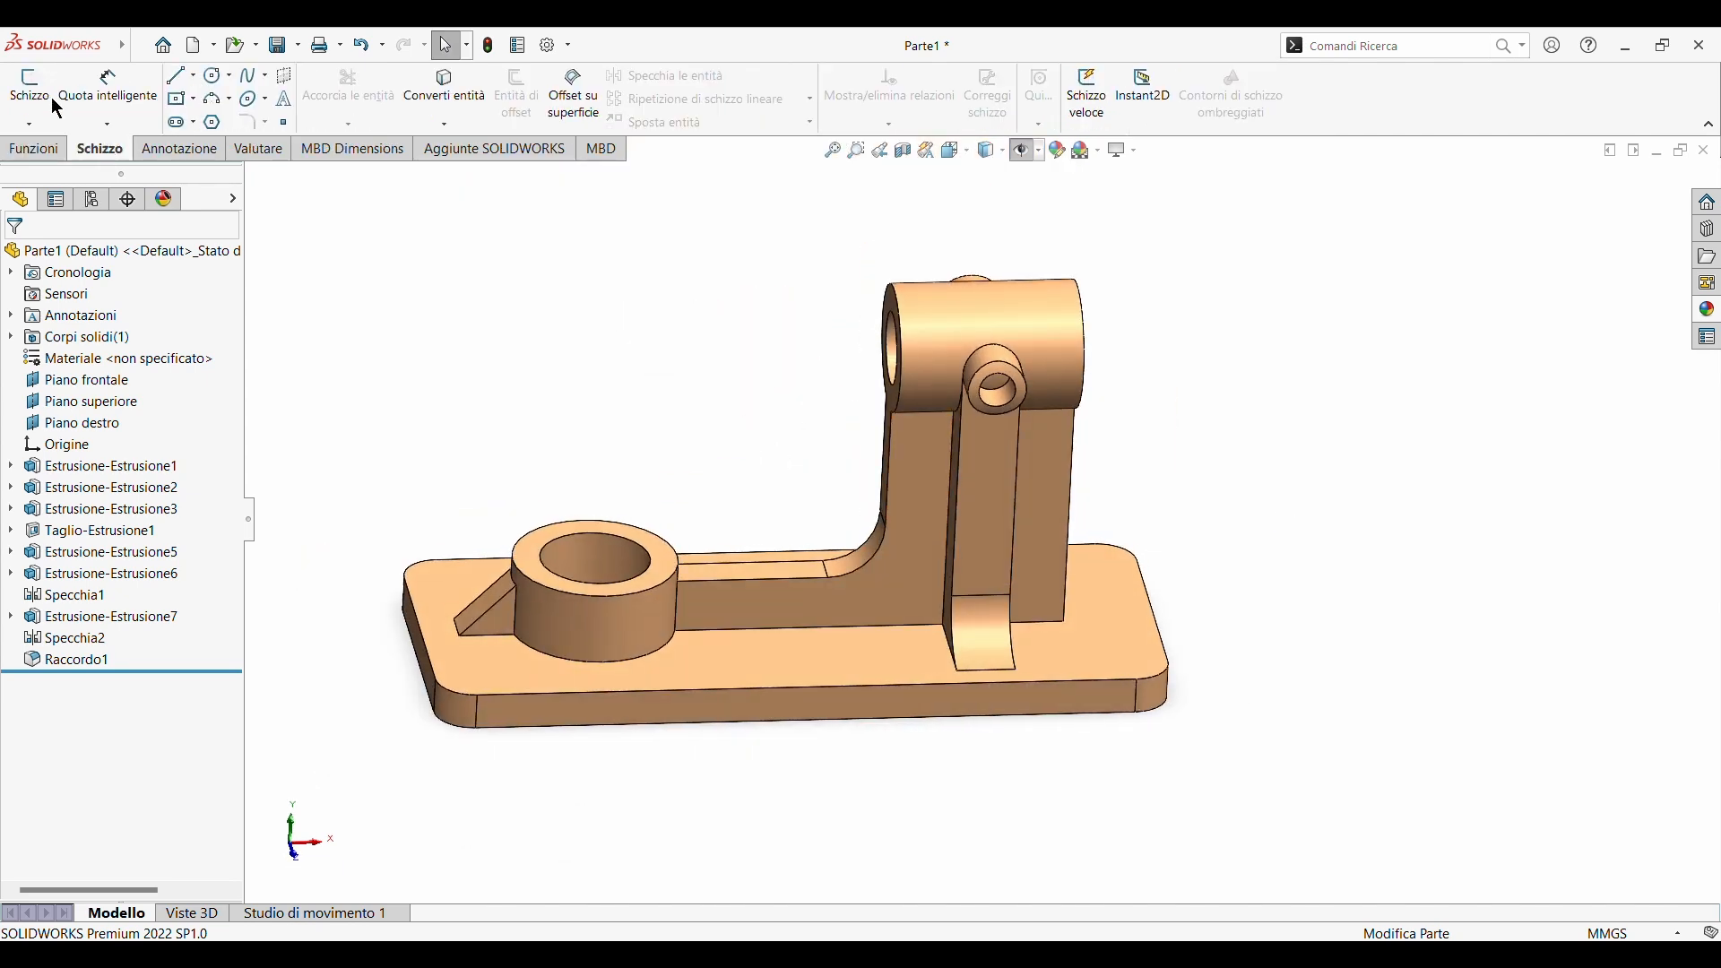
pyautogui.click(30, 90)
pyautogui.click(518, 690)
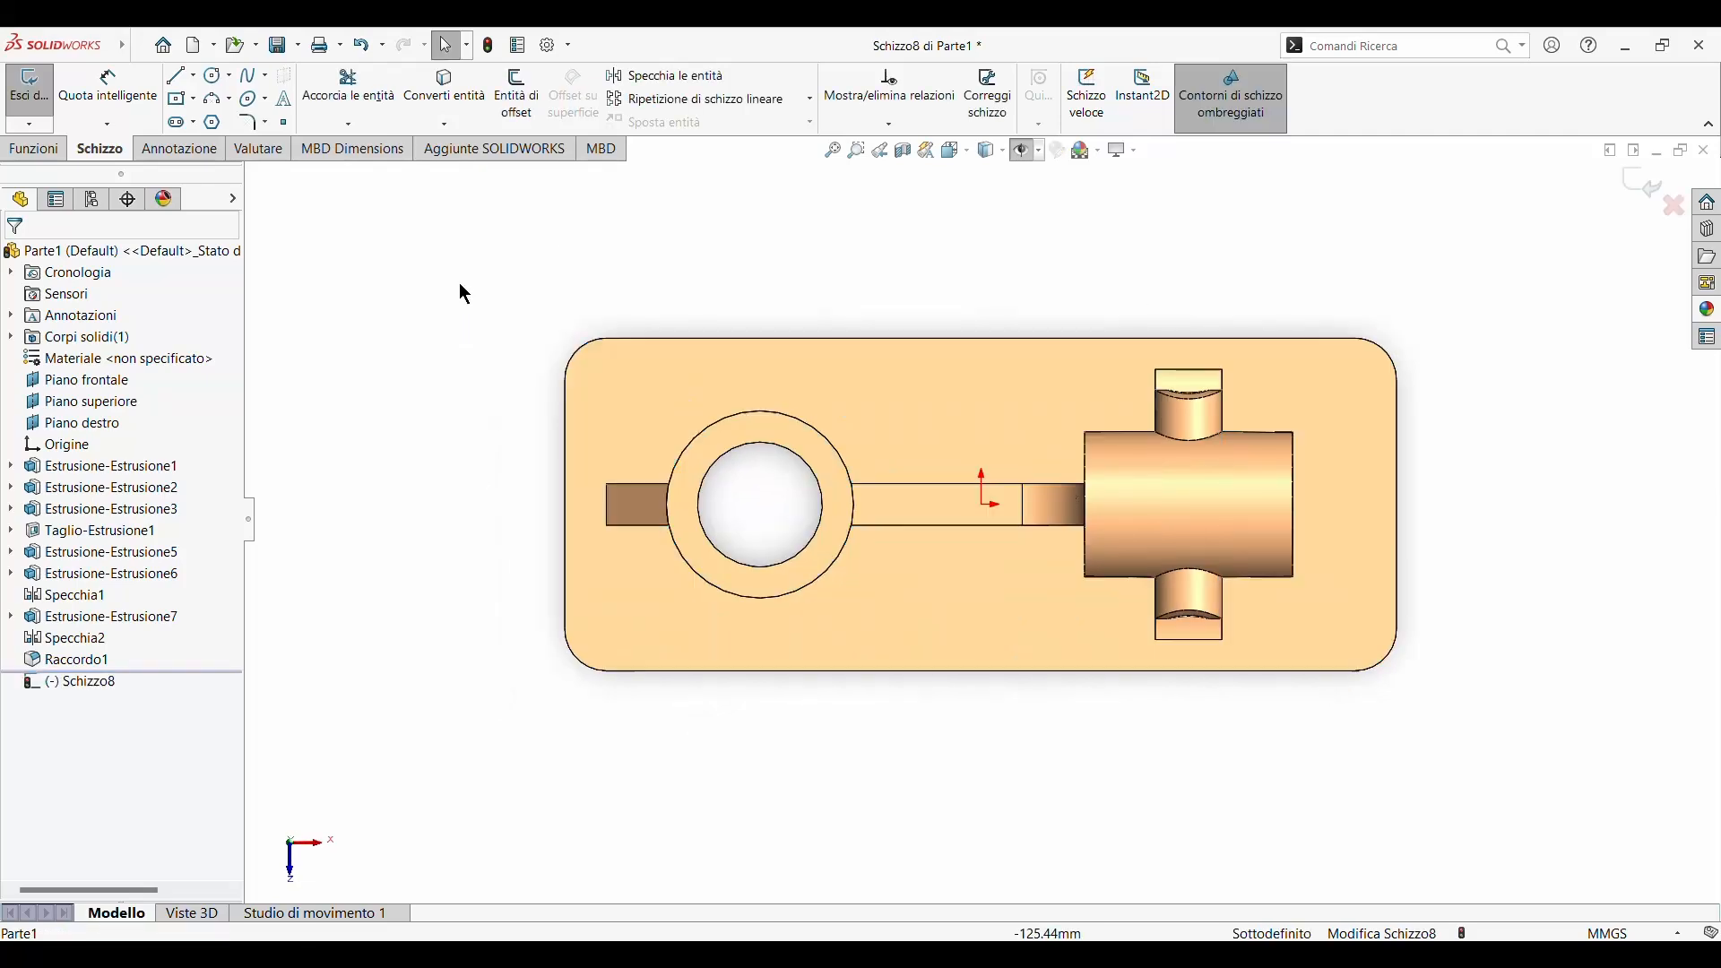
# - Draw a circle of 5 mm radius centred on the plate's rounded front corner at the ring boss end
pyautogui.click(213, 75)
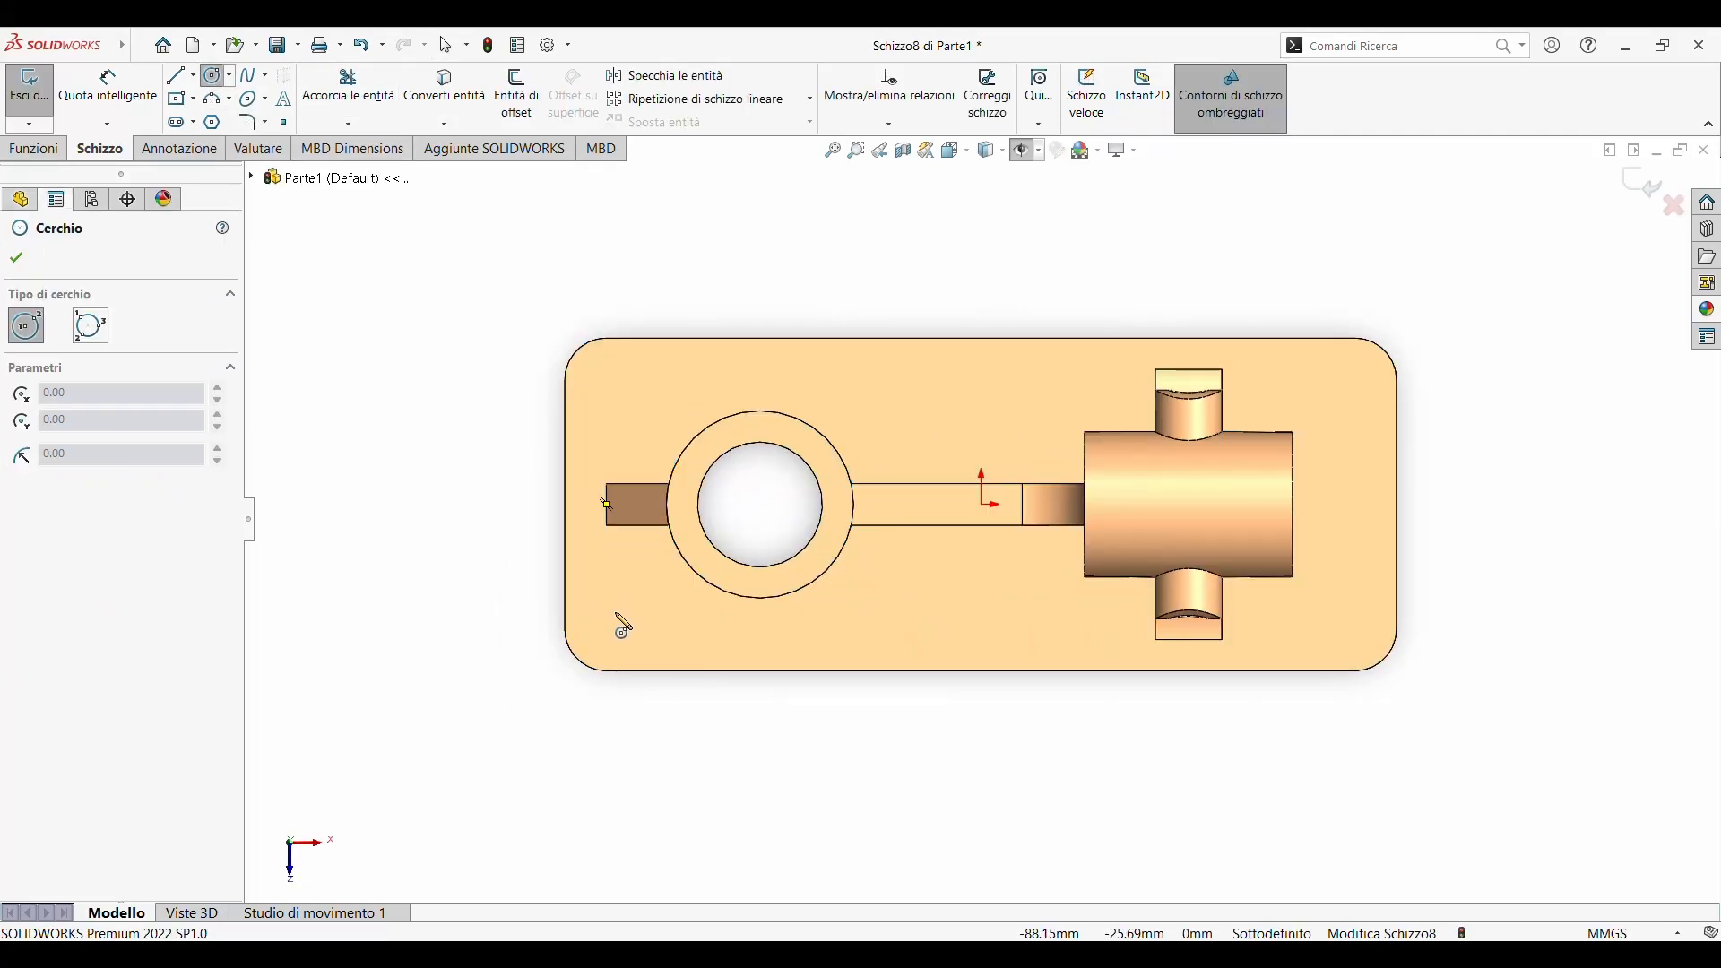
pyautogui.click(607, 630)
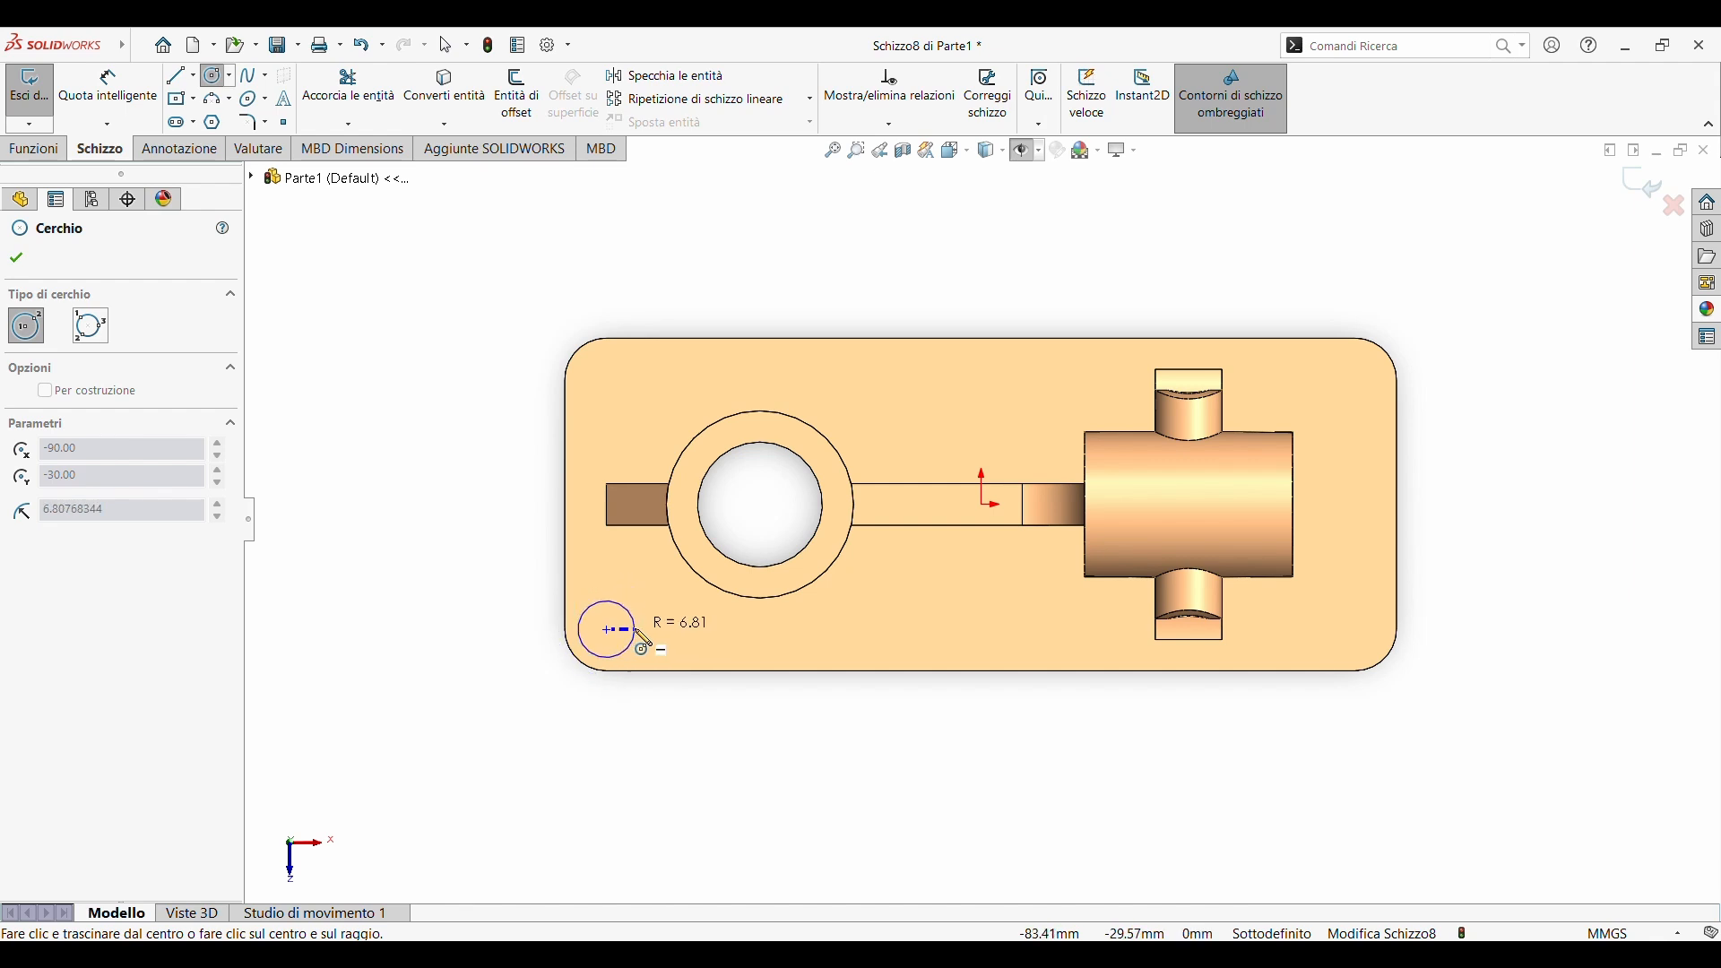
pyautogui.click(641, 637)
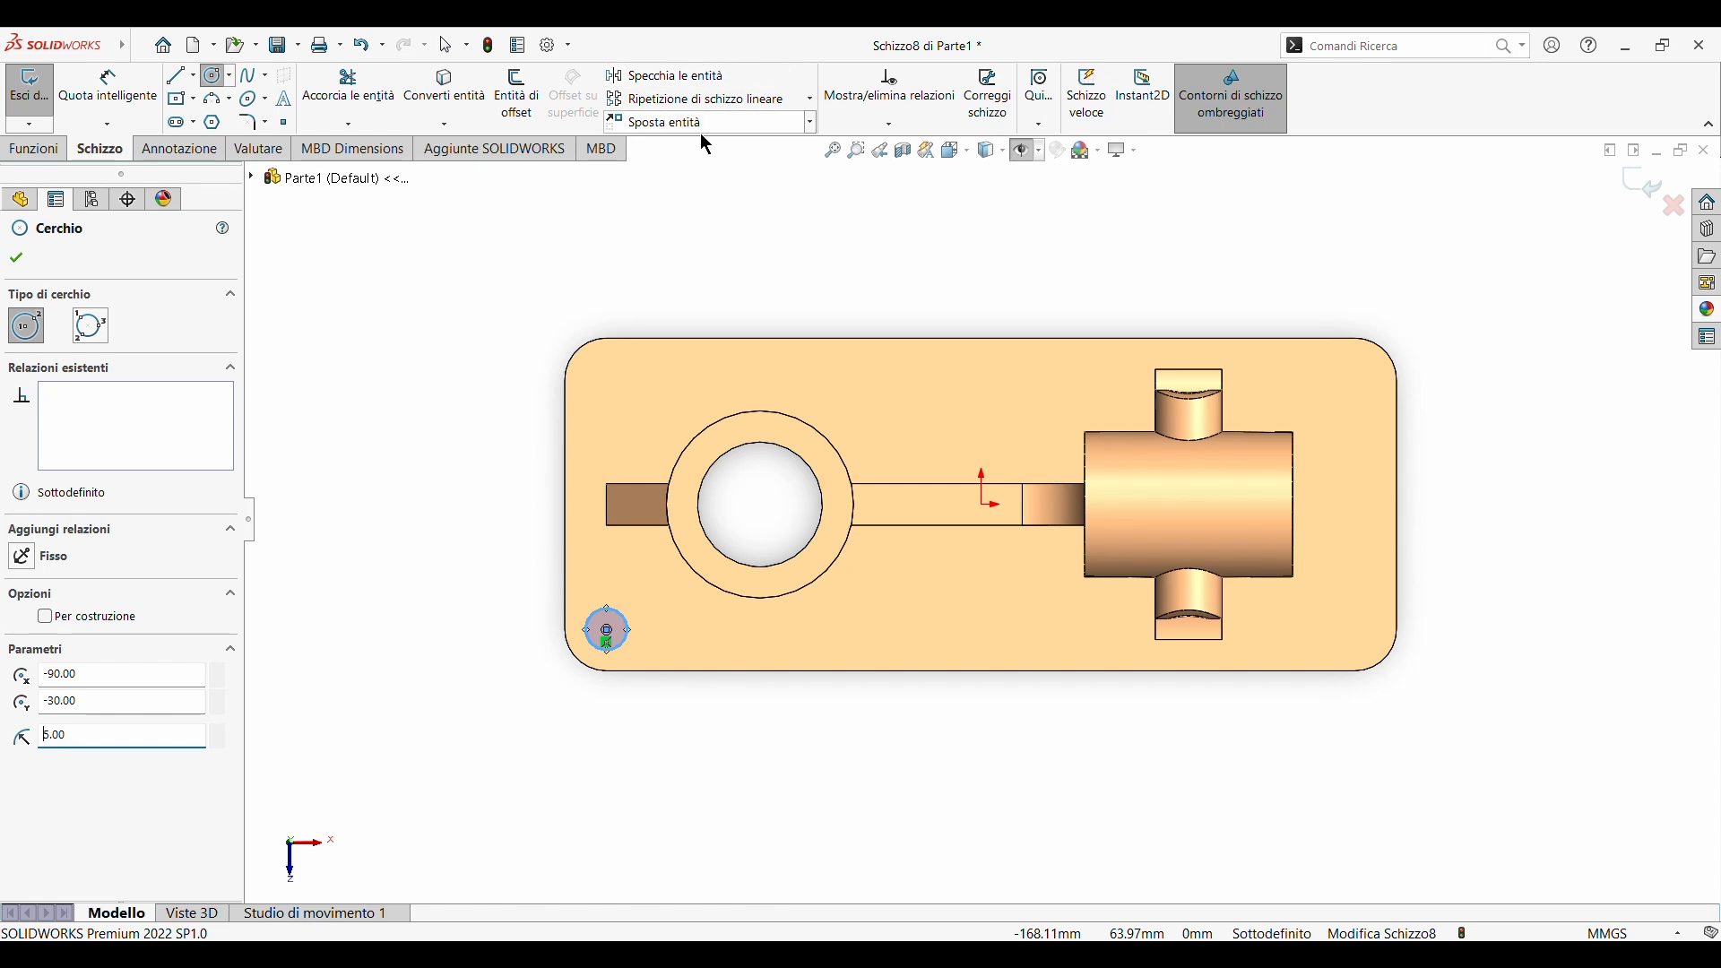
# - Show the reference planes and mirror the corner circle about the front plane, keeping the original
pyautogui.click(716, 80)
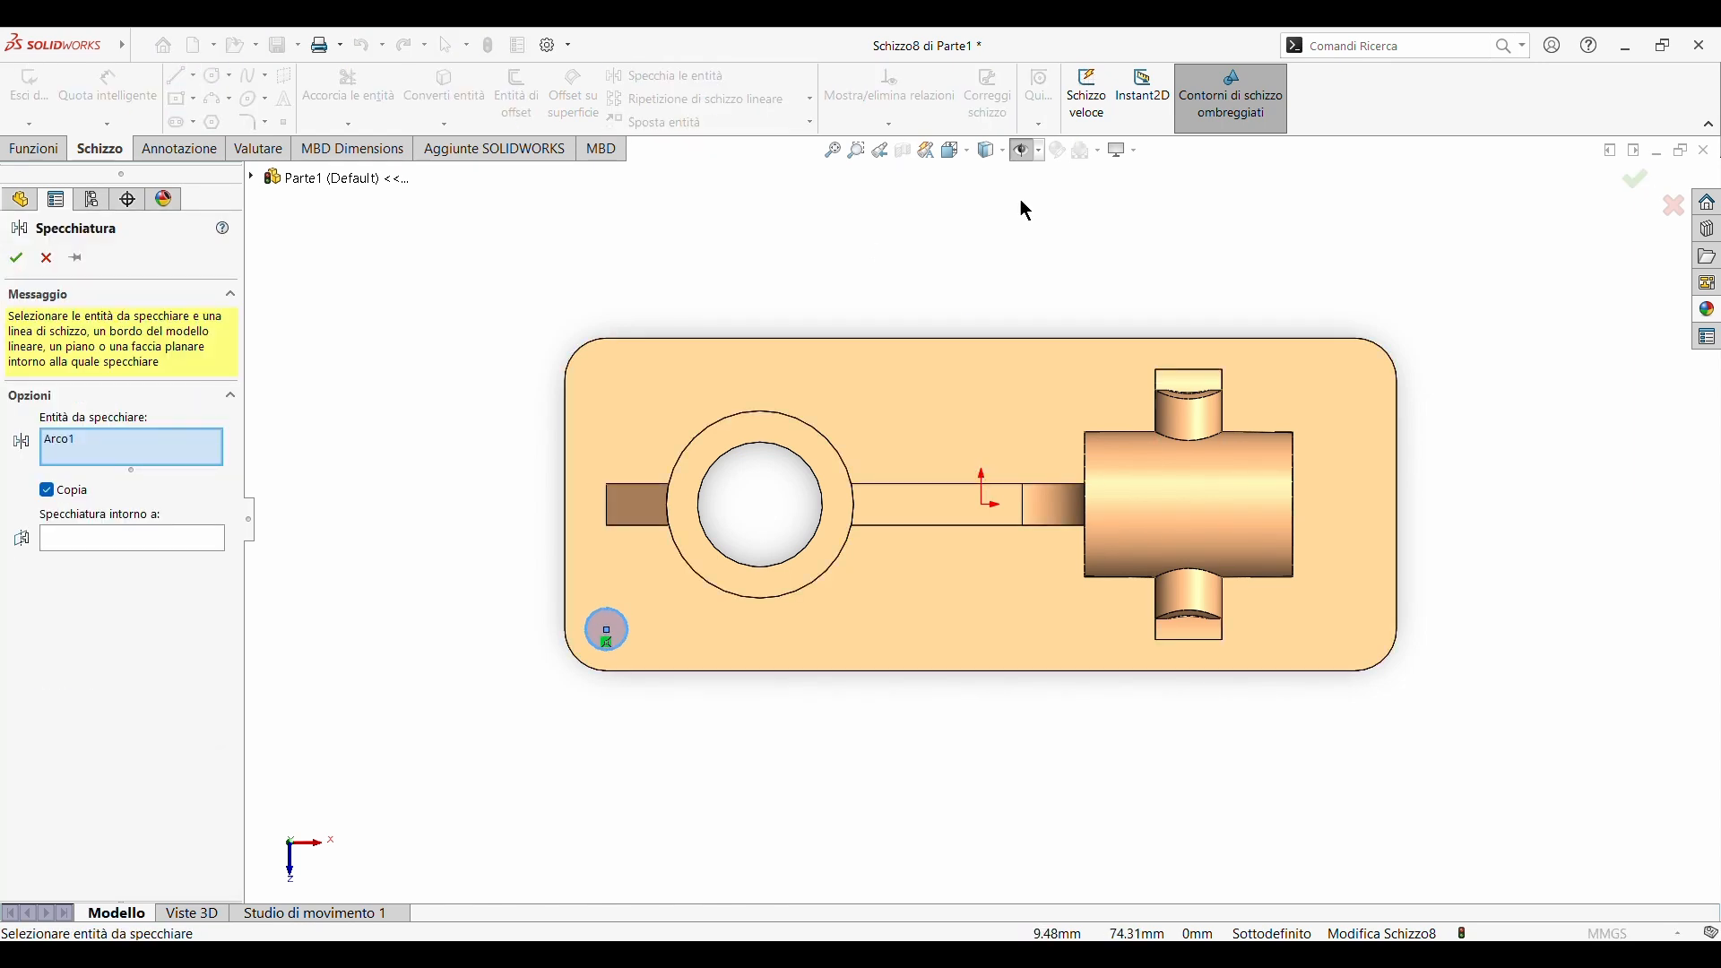
pyautogui.click(1026, 150)
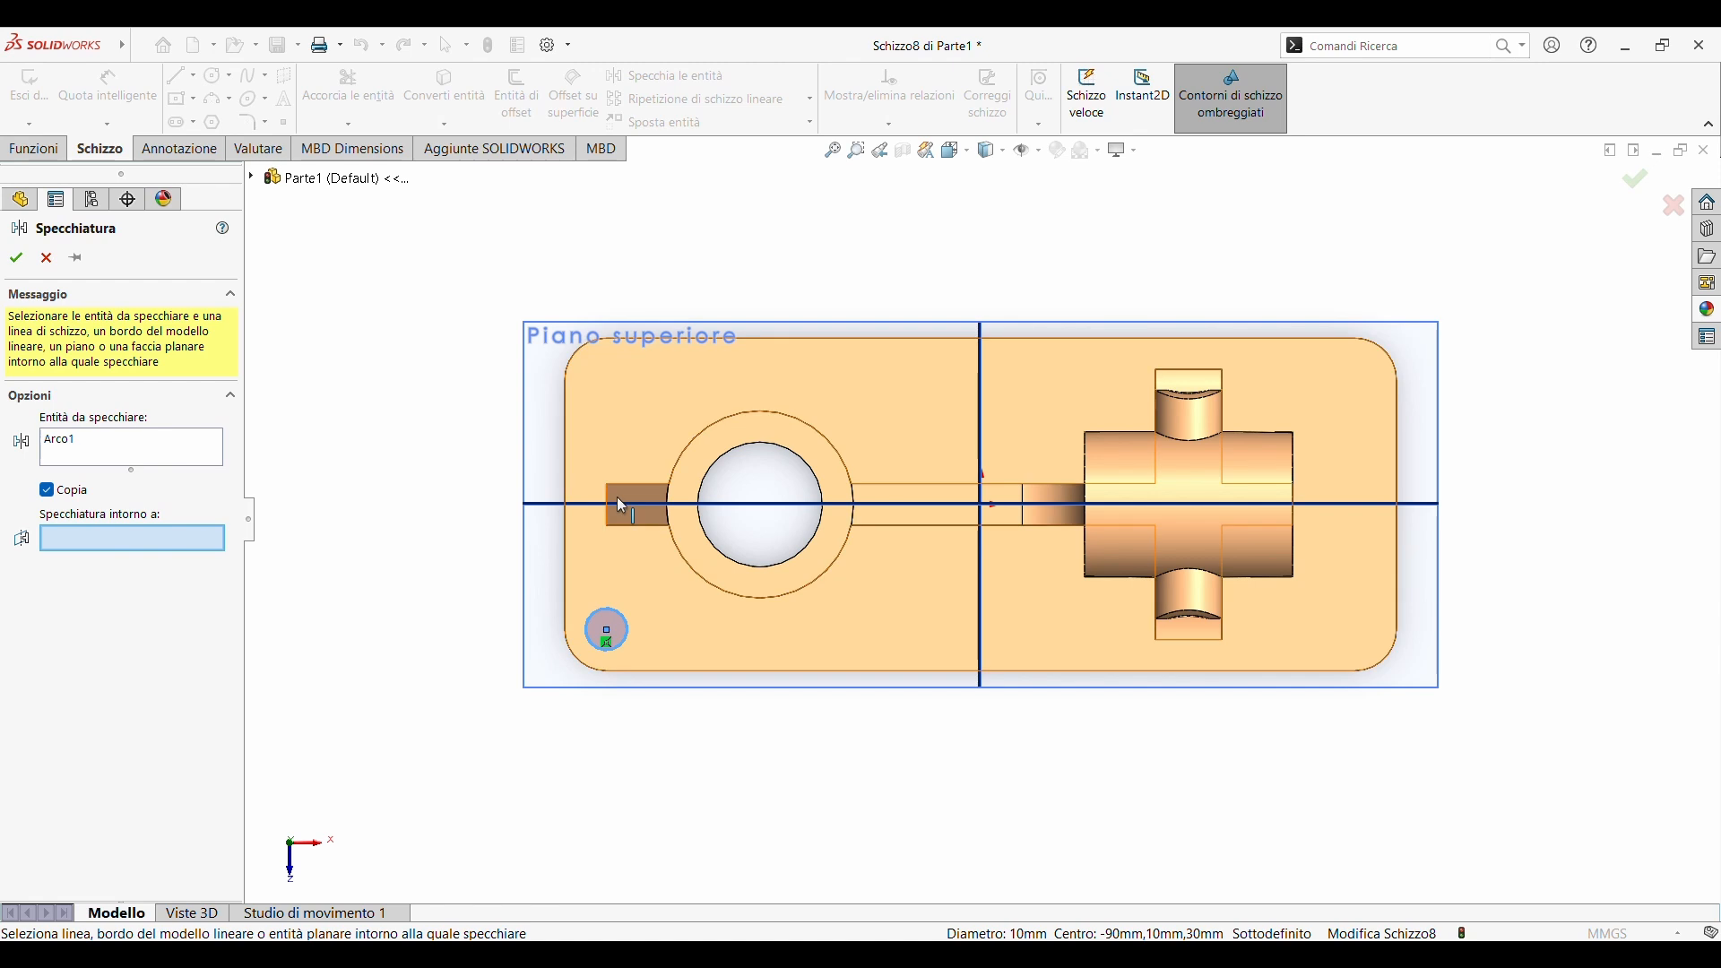
pyautogui.click(571, 507)
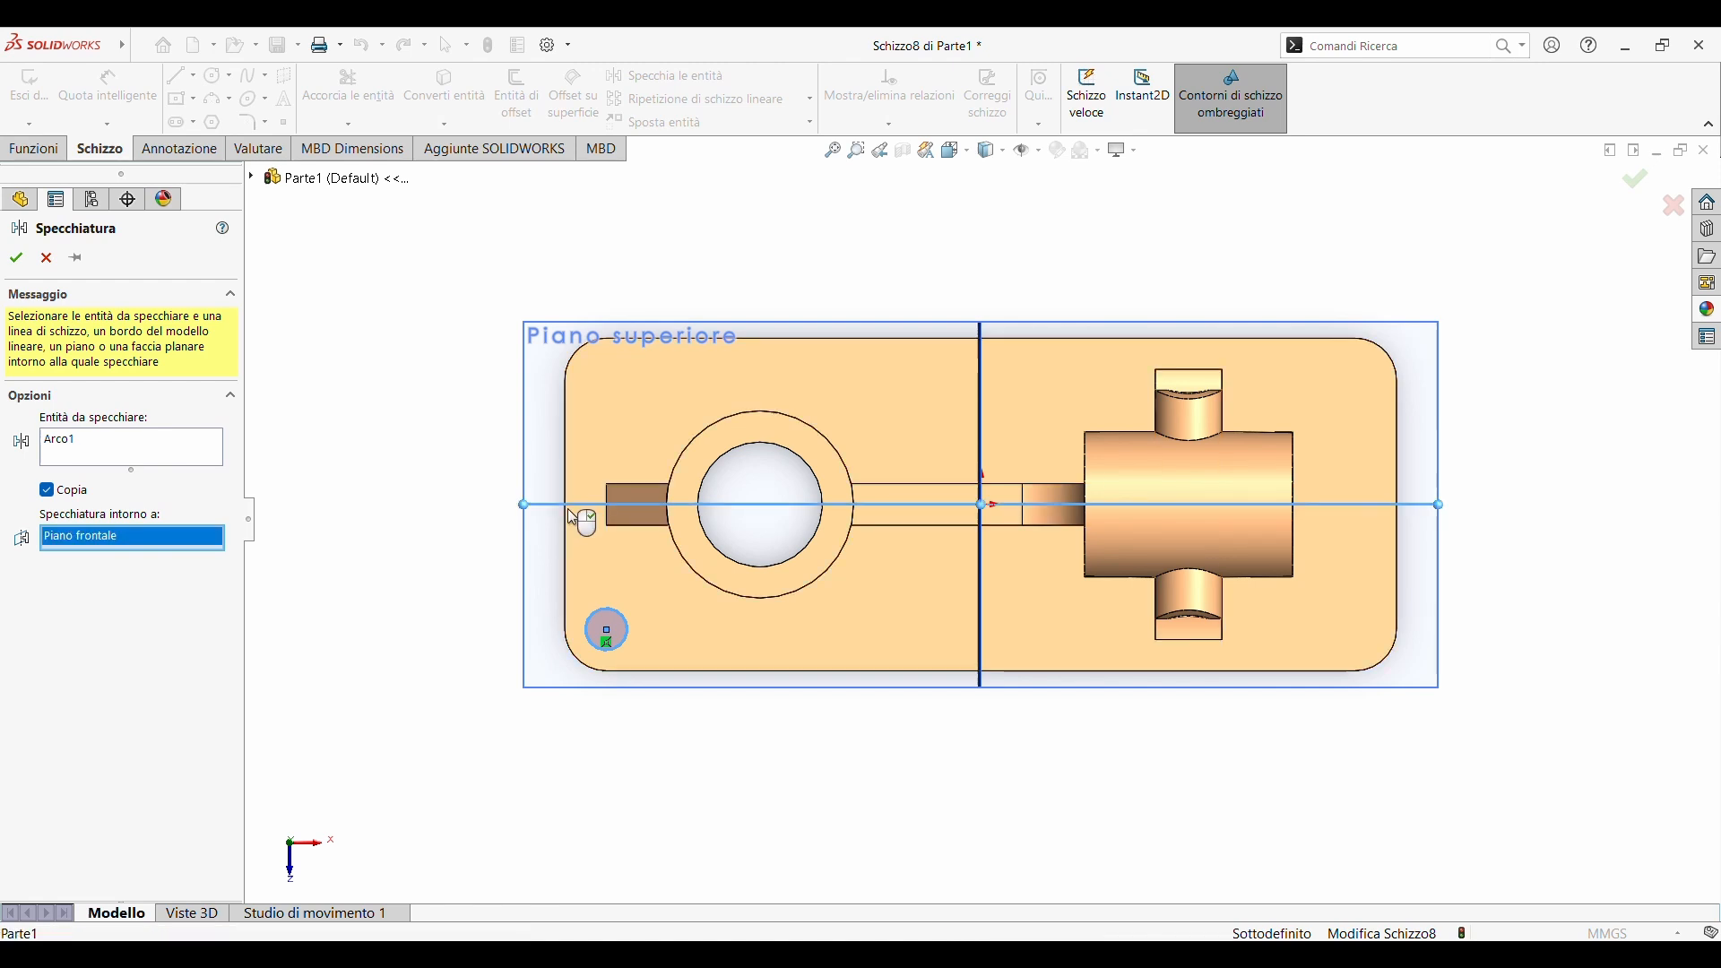
pyautogui.click(978, 571)
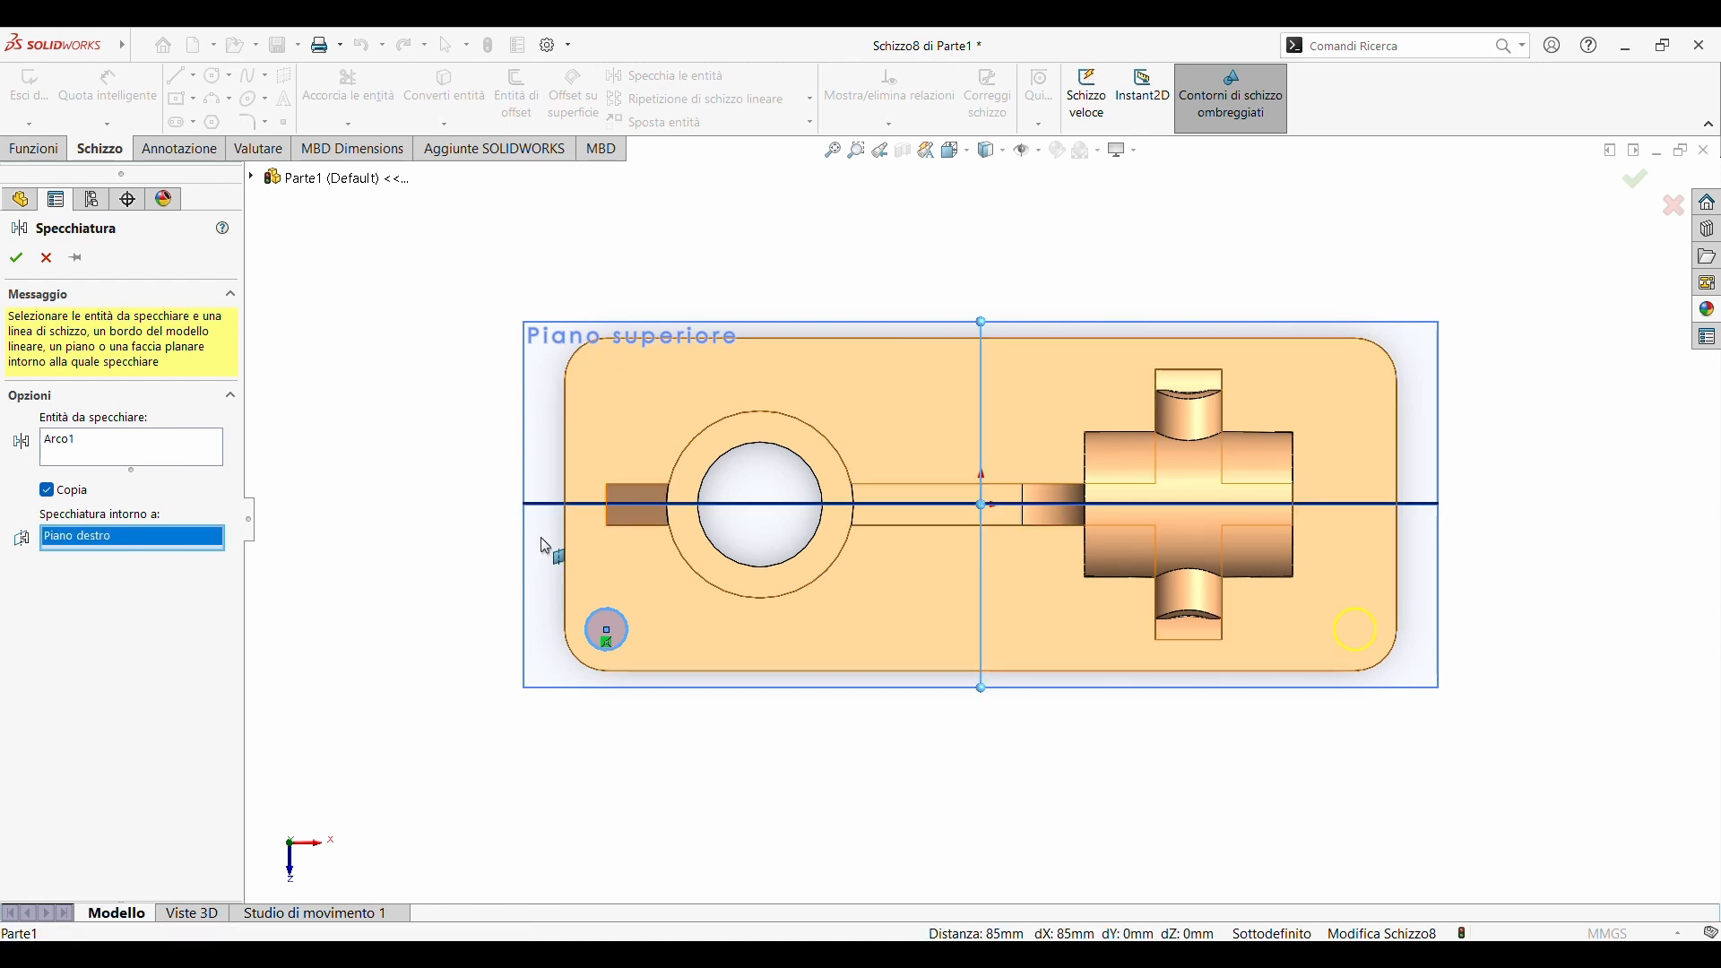
pyautogui.click(538, 507)
pyautogui.click(14, 260)
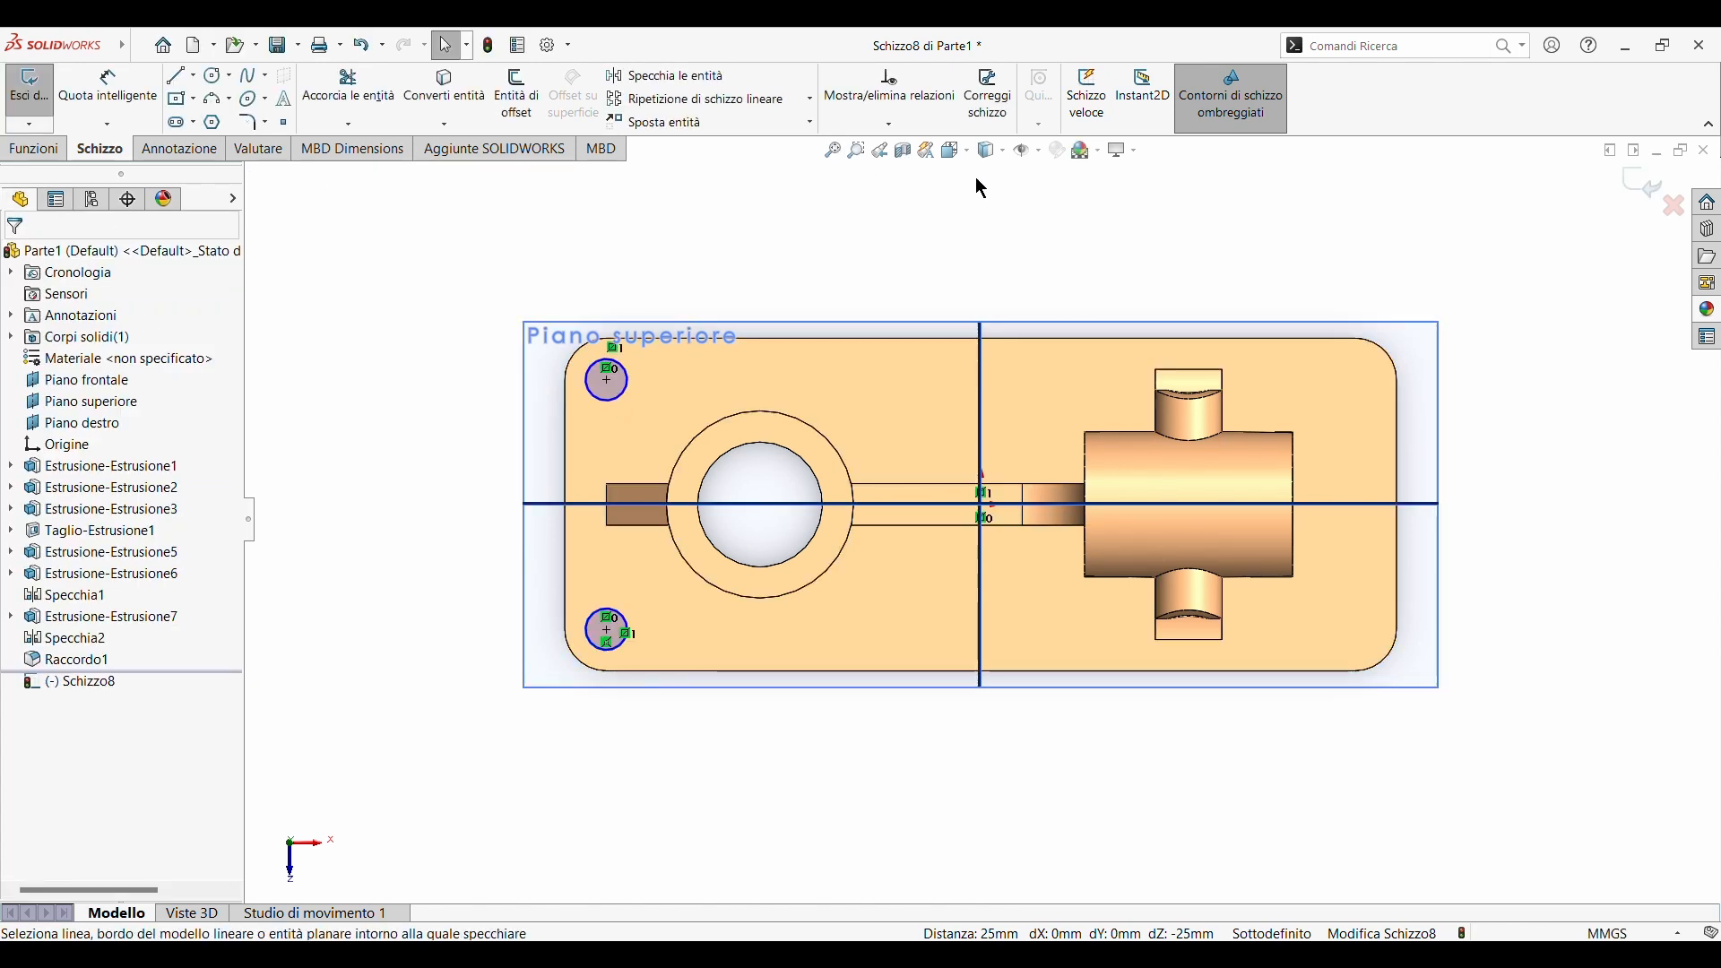
# - Mirror both corner circles about the right plane, keeping the originals, to place circles at the opposite end of the base plate
pyautogui.click(665, 77)
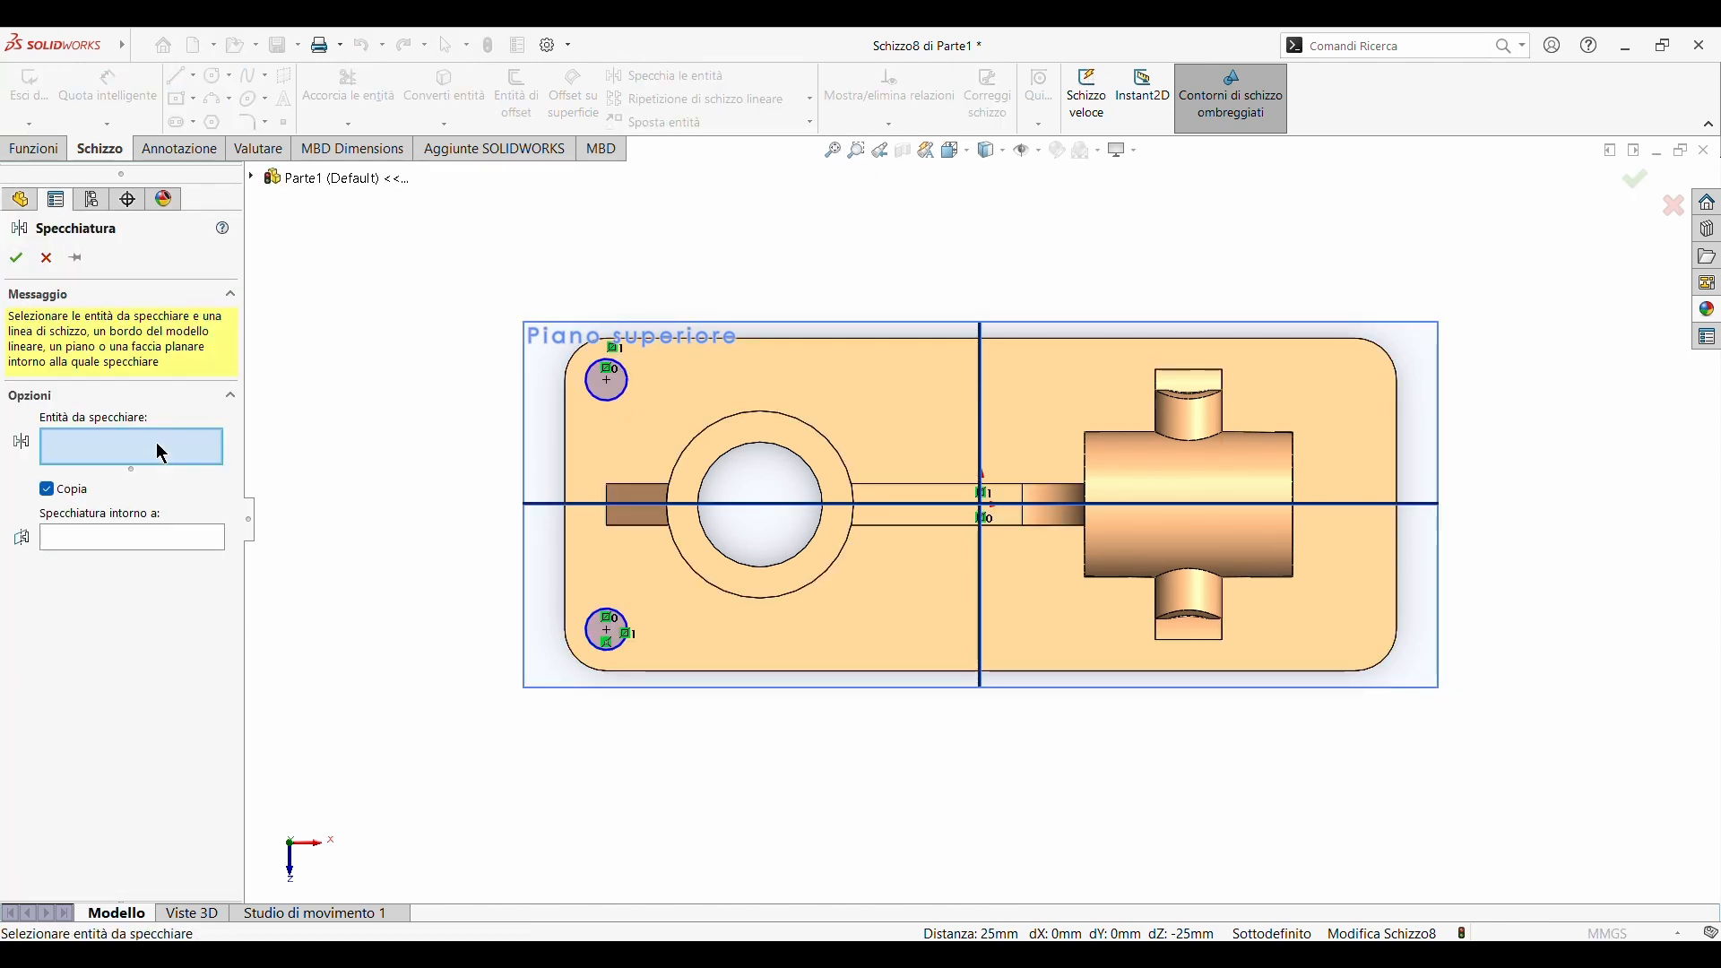
pyautogui.click(614, 397)
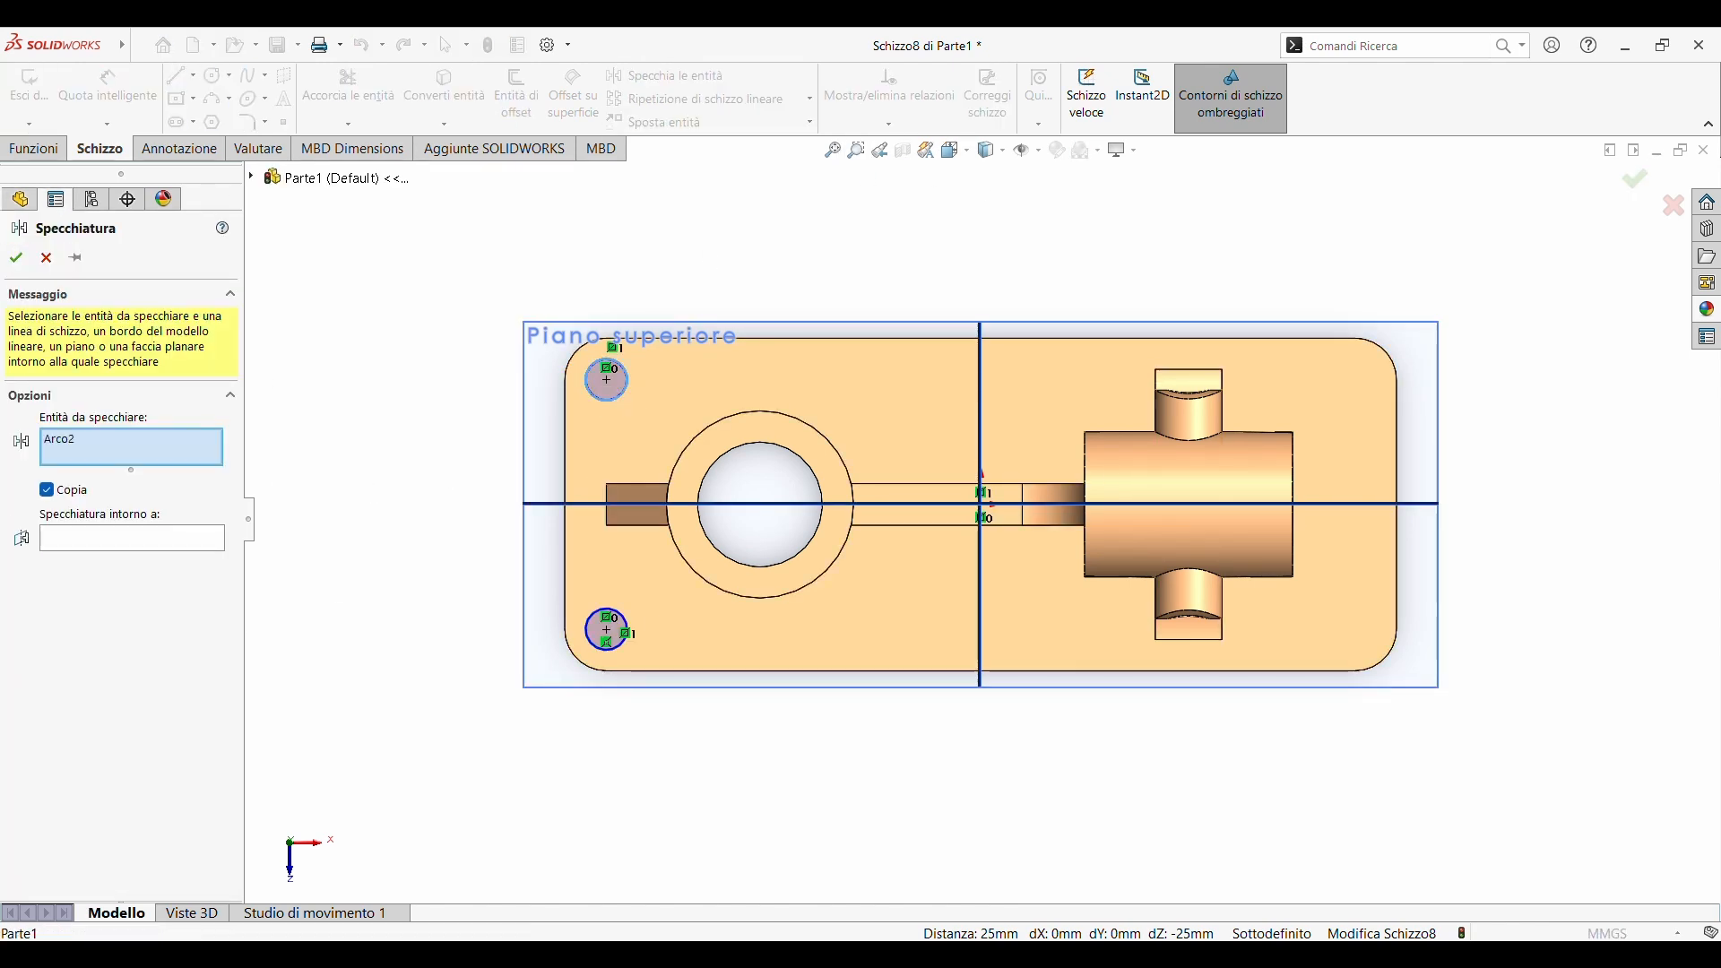
pyautogui.click(612, 632)
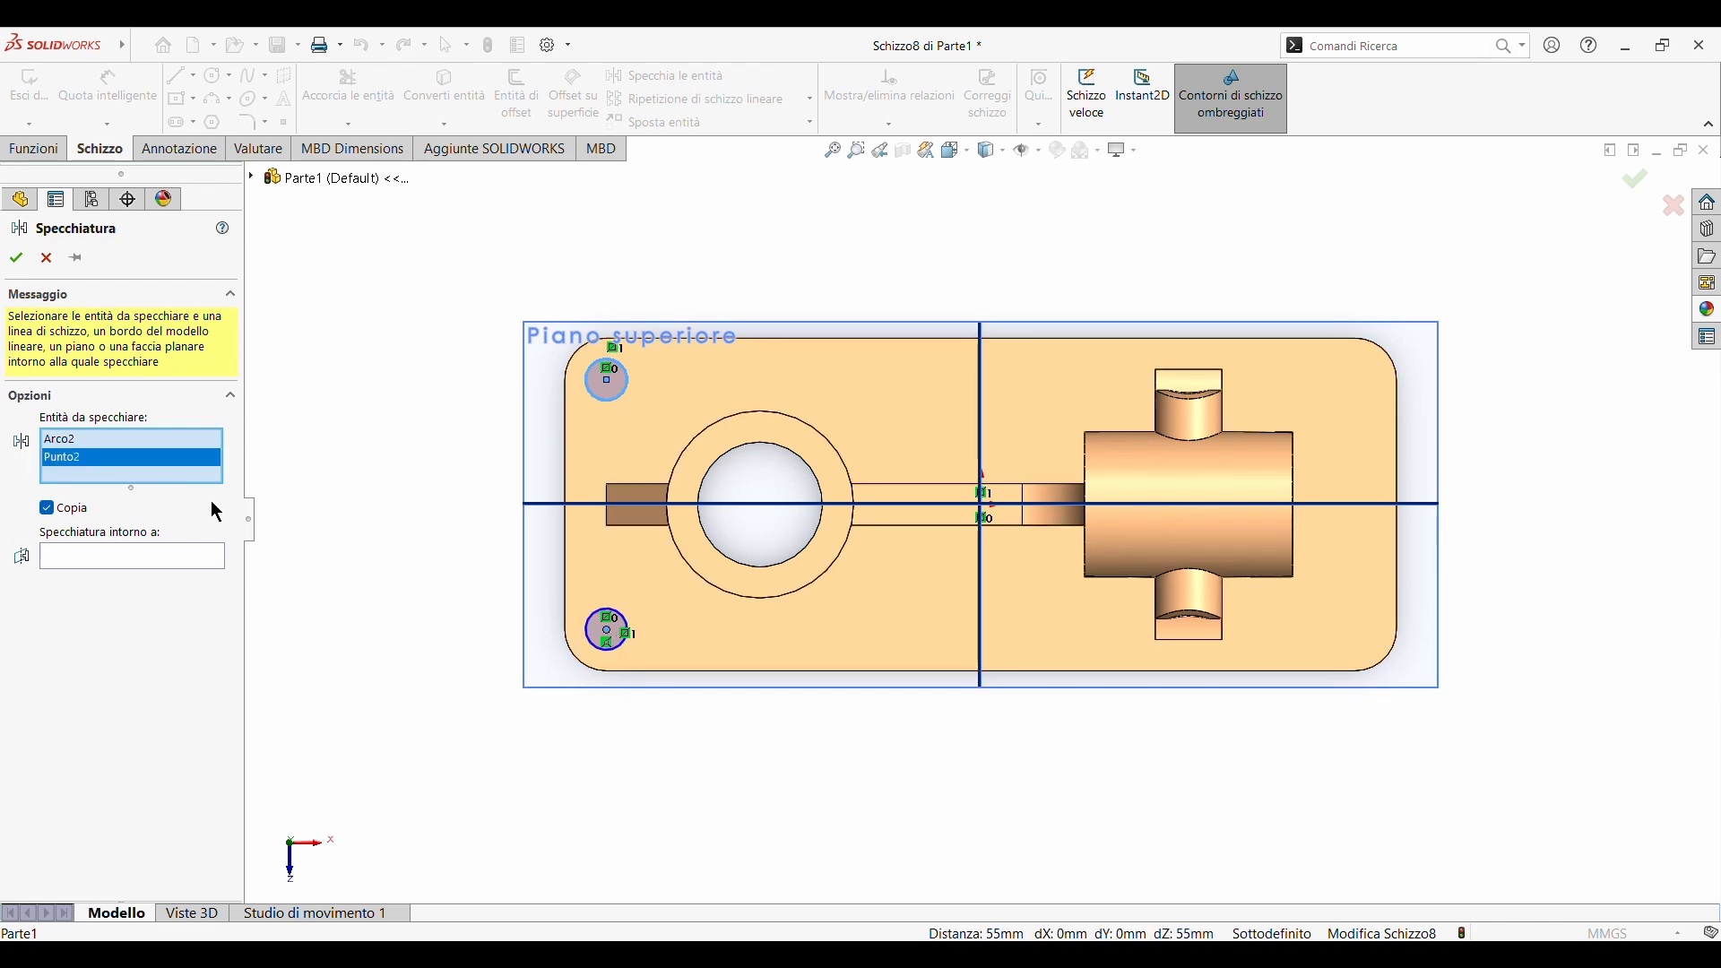
pyautogui.press('Delete')
pyautogui.click(599, 645)
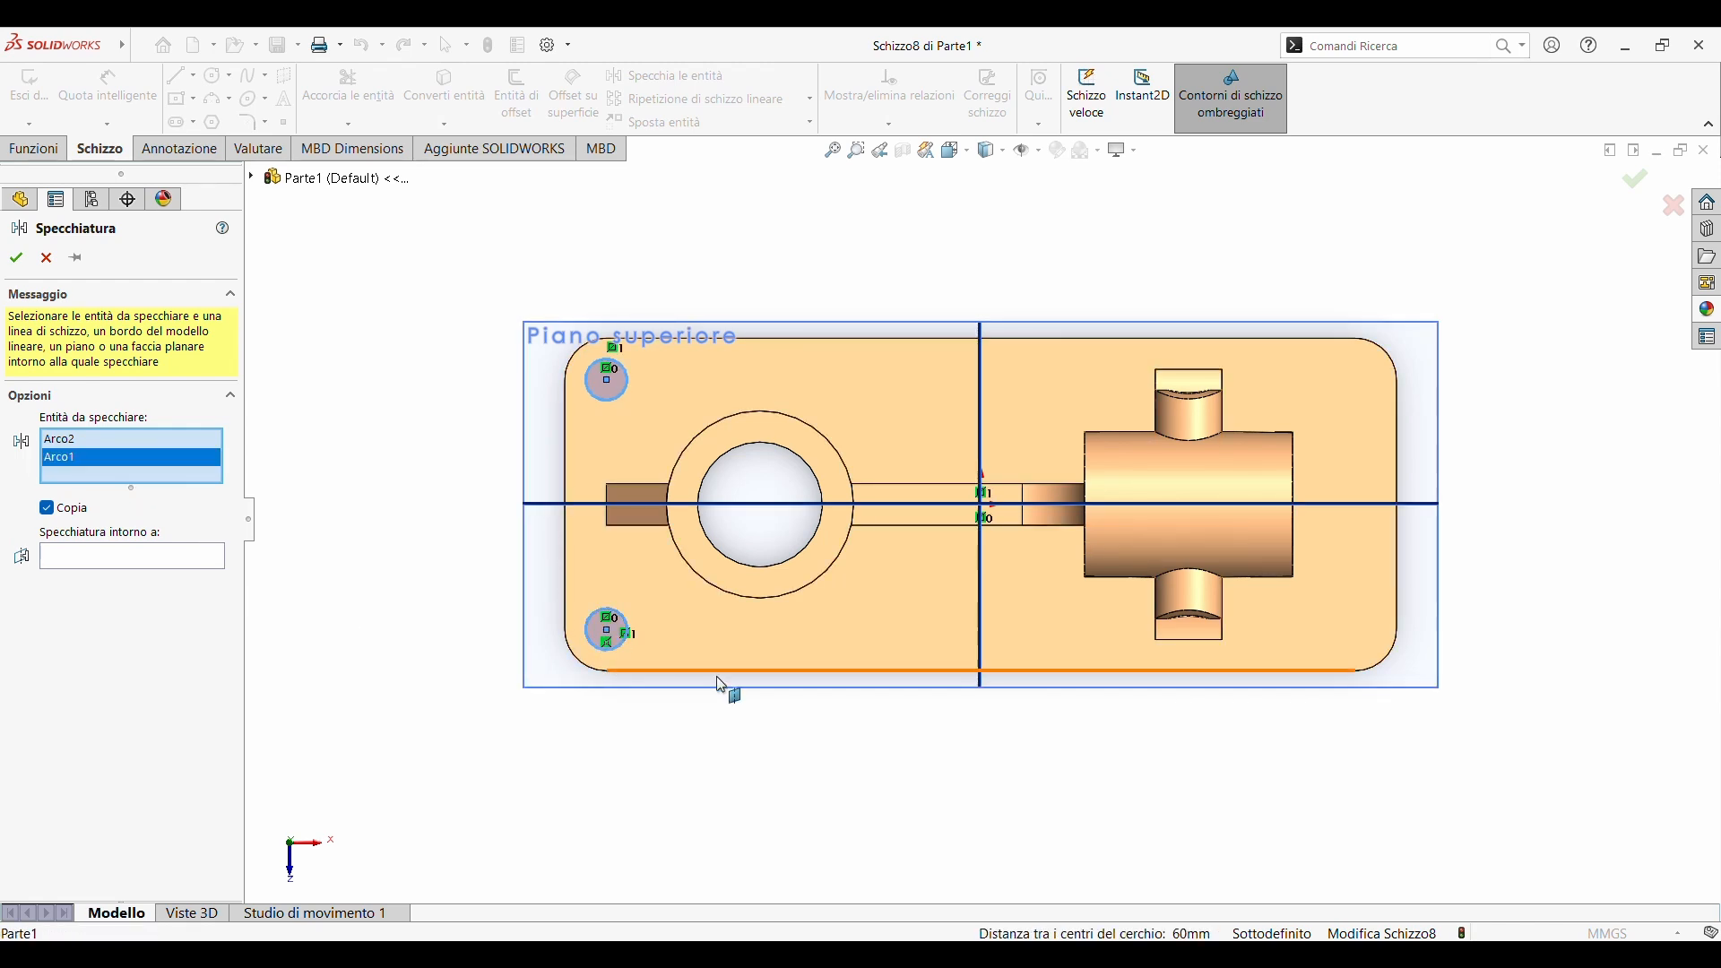
pyautogui.click(186, 565)
pyautogui.click(981, 648)
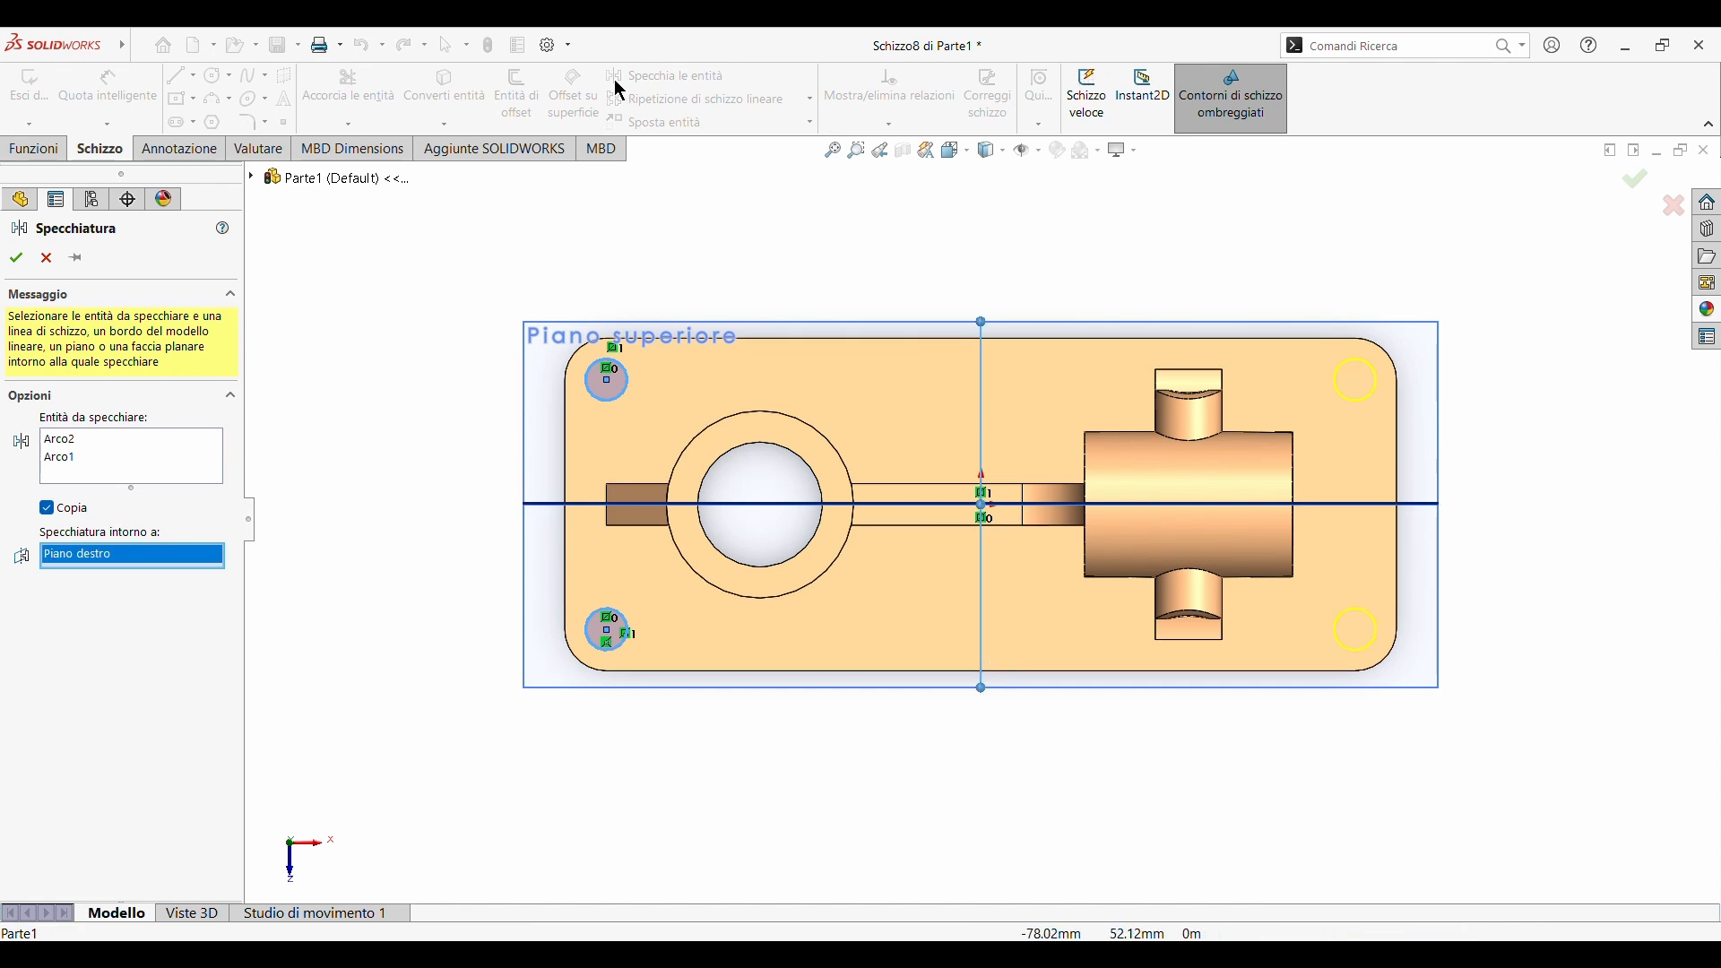
pyautogui.click(14, 259)
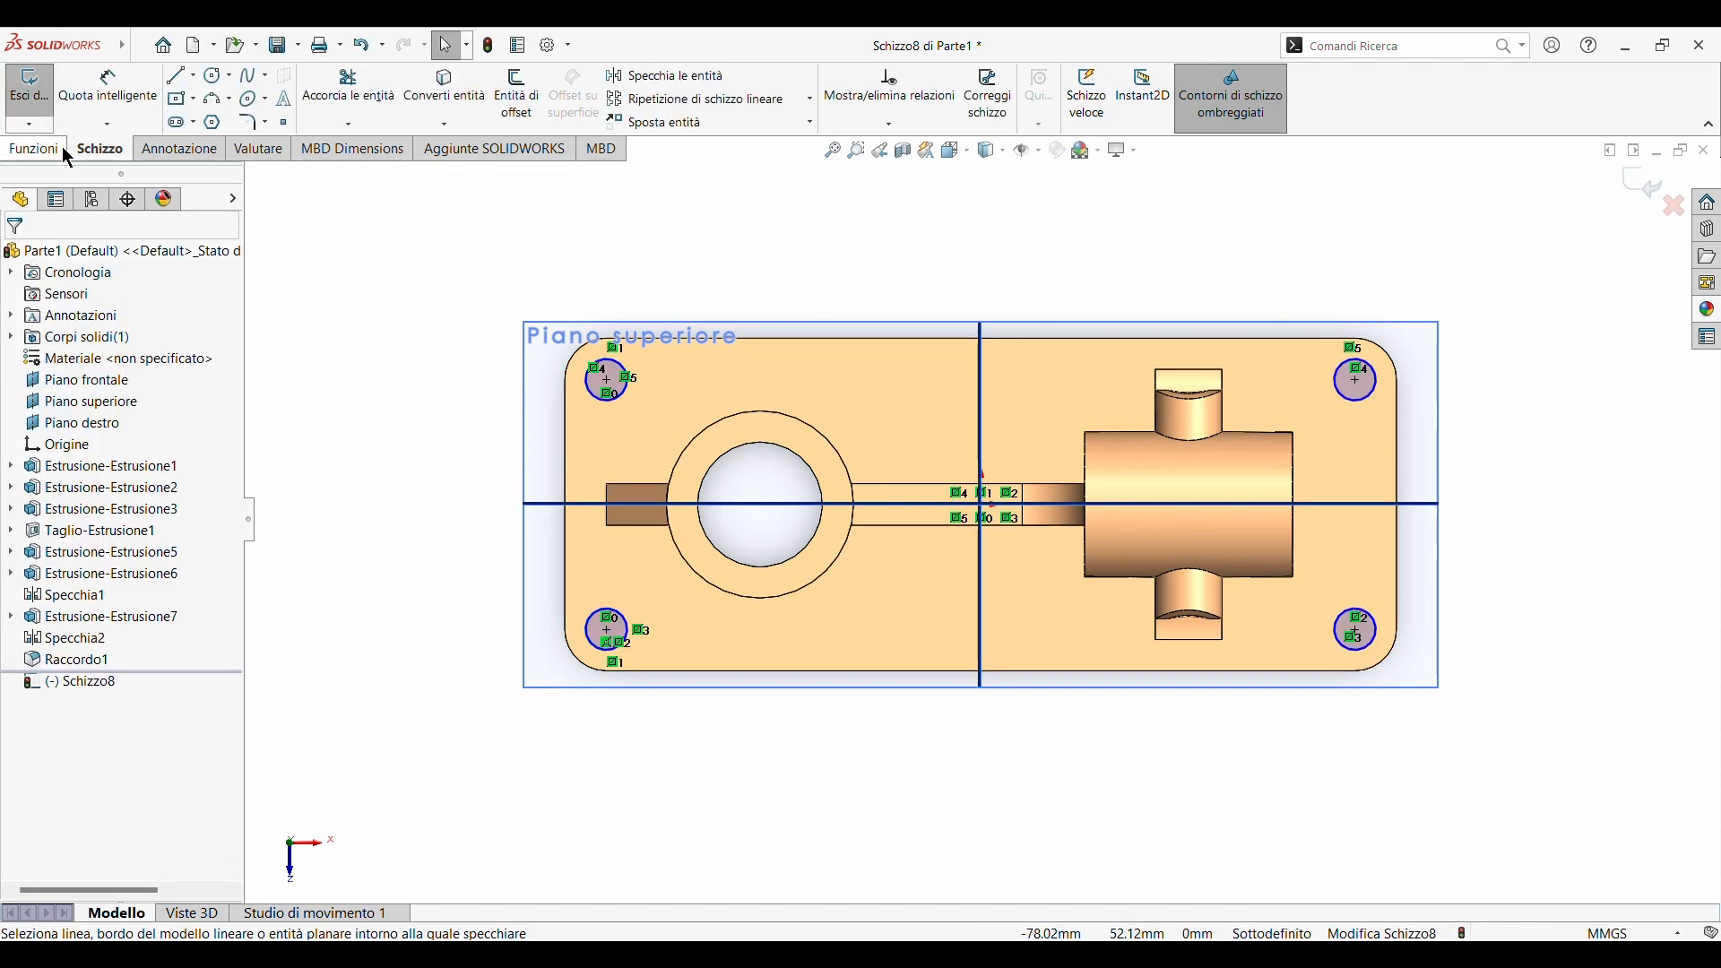
# - Make an extruded cut from the four corner circles down through the base plate
pyautogui.click(33, 149)
pyautogui.click(412, 90)
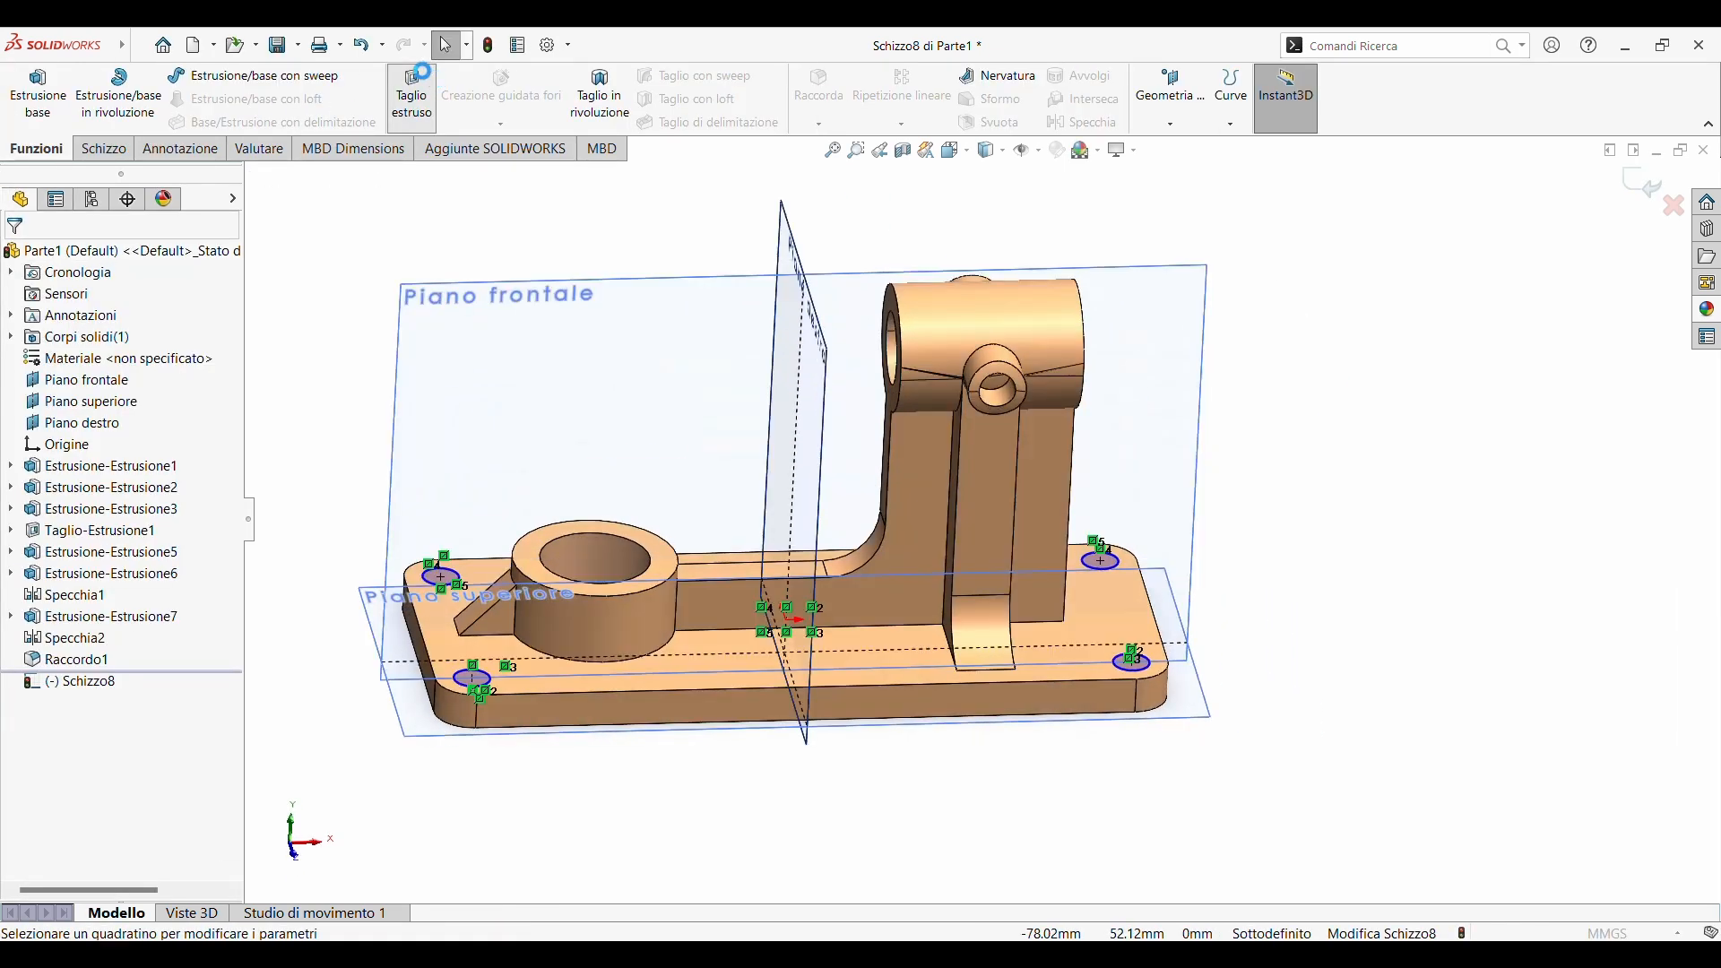
pyautogui.click(15, 258)
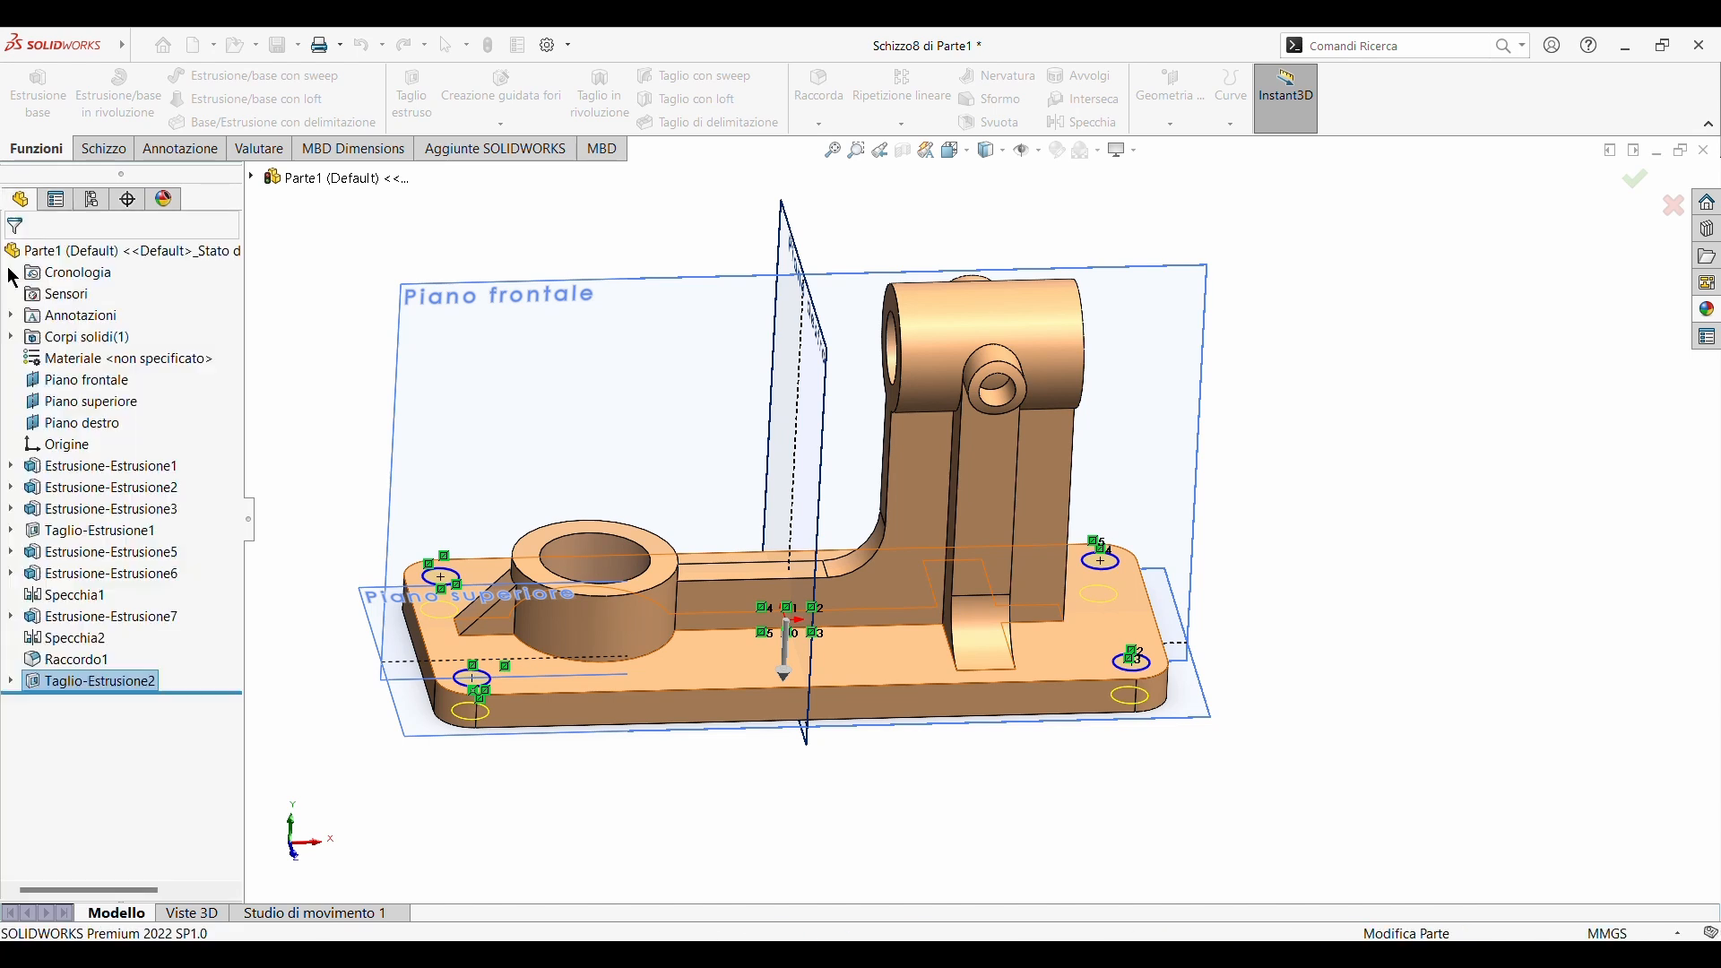
# - Hide the reference planes and inspect the finished part from several angles
pyautogui.click(405, 290)
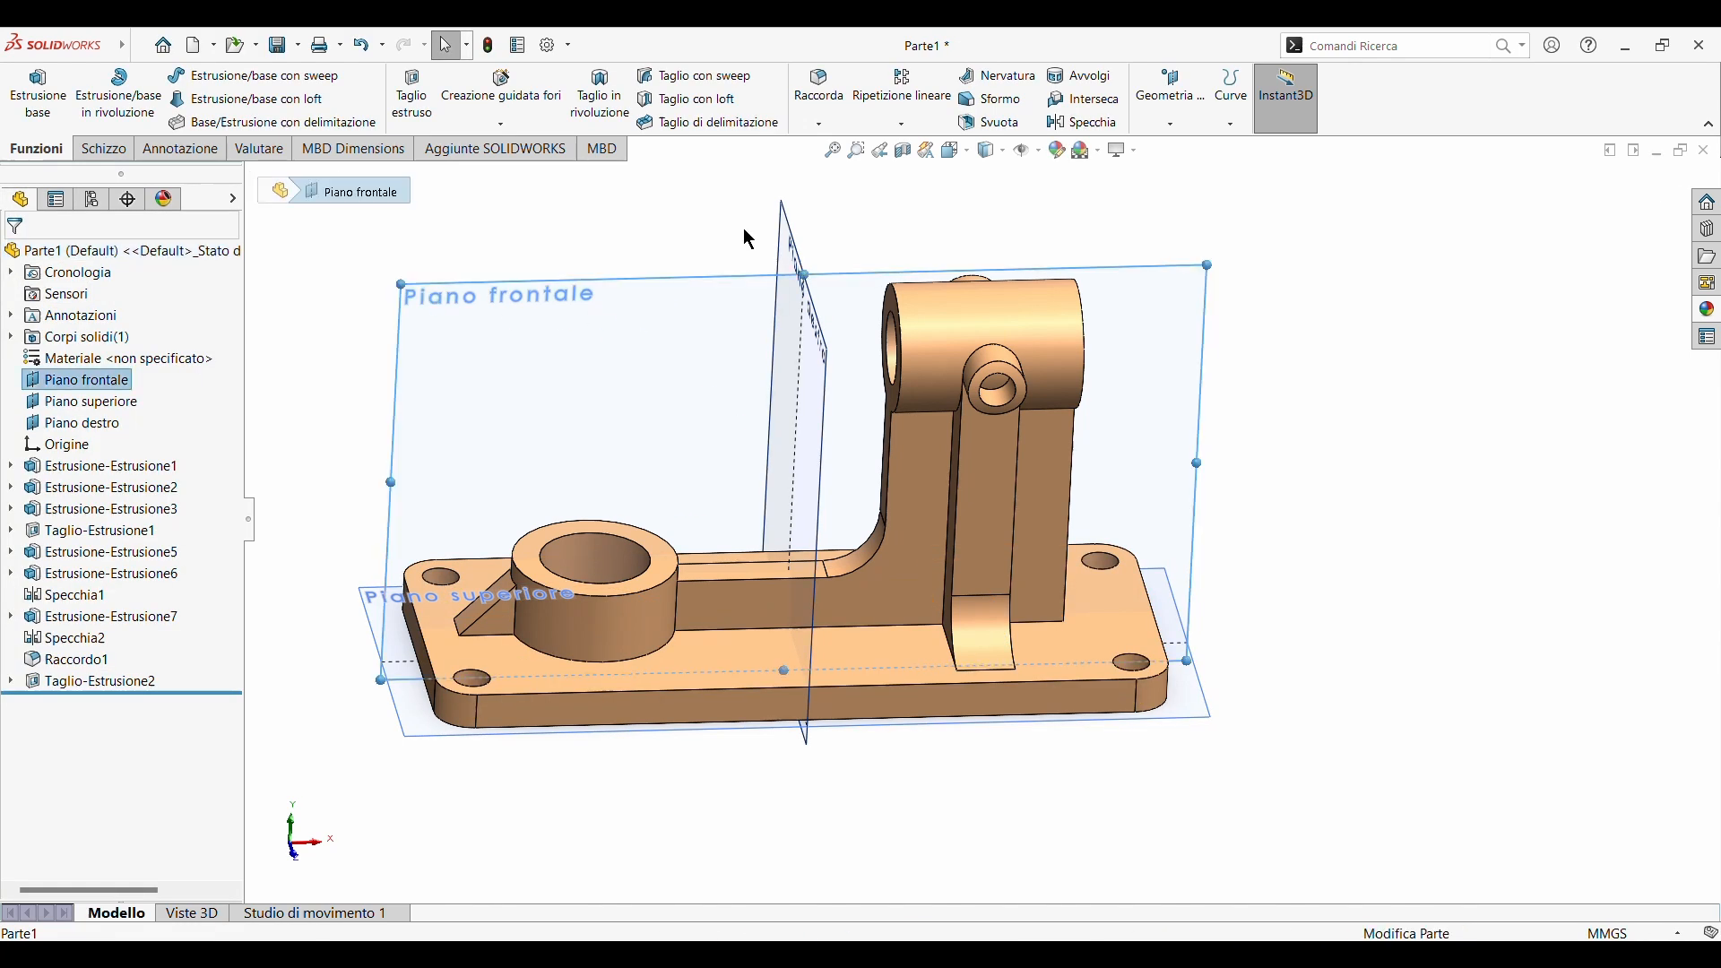
pyautogui.click(1019, 153)
pyautogui.scroll(4, 691, 381)
pyautogui.click(607, 353)
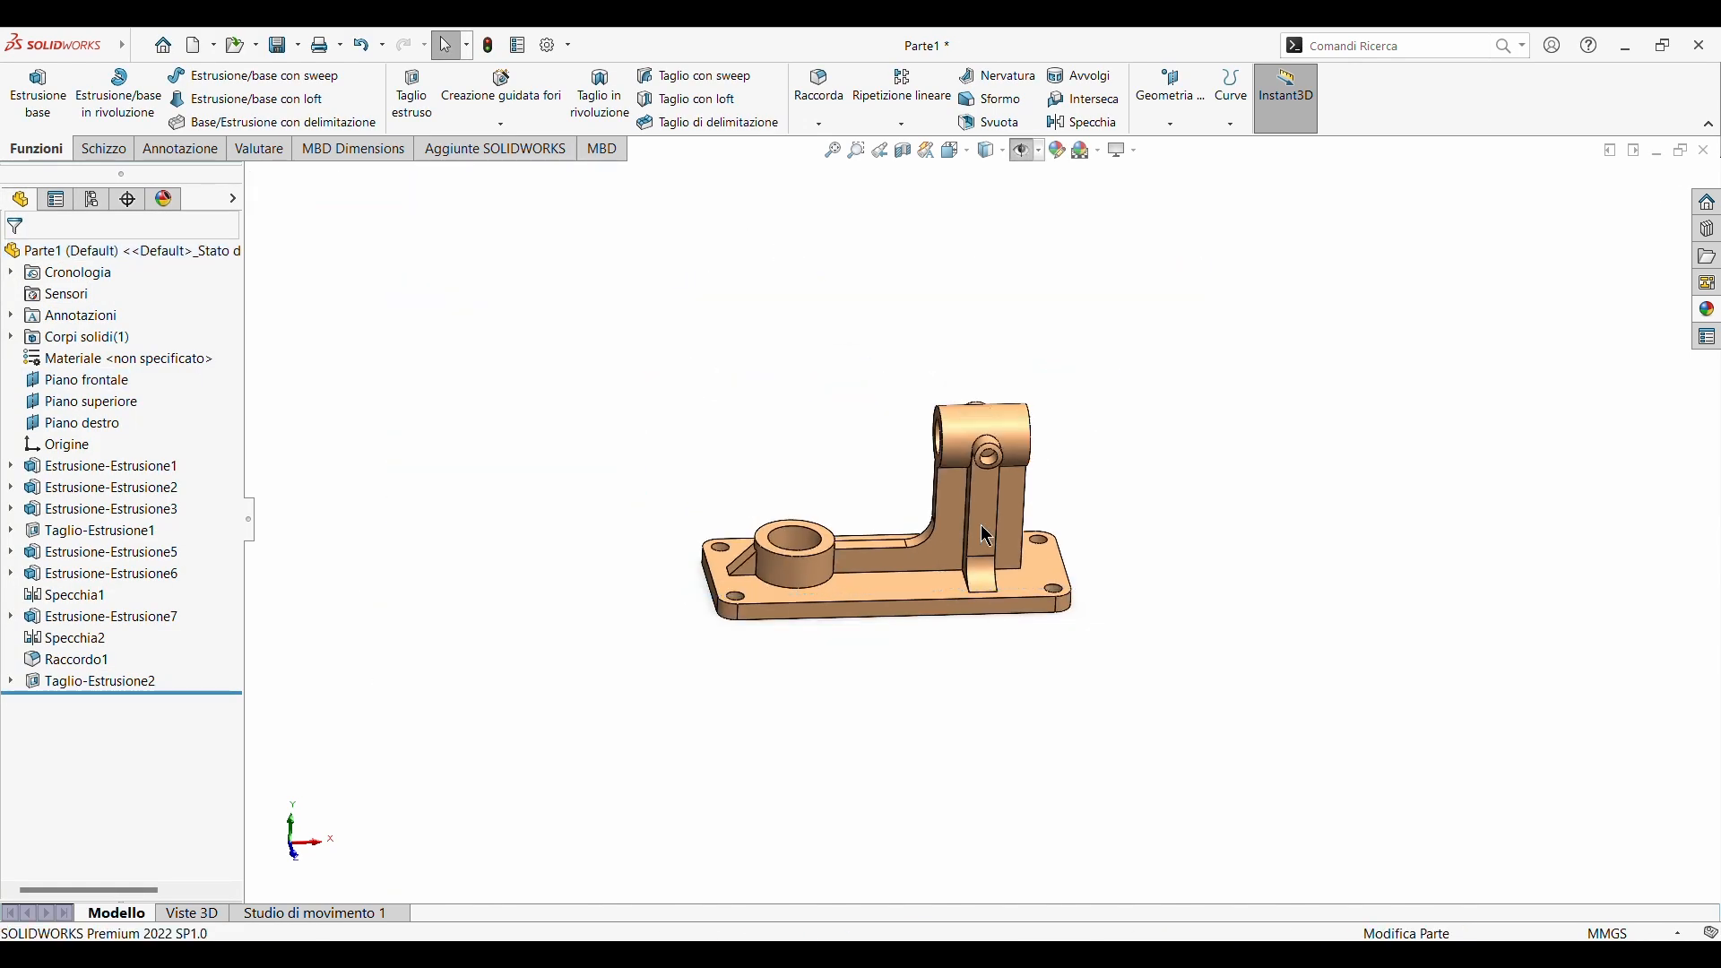
pyautogui.moveTo(987, 536); pyautogui.dragTo(1138, 307, button='middle')
pyautogui.scroll(-3, 1085, 353)
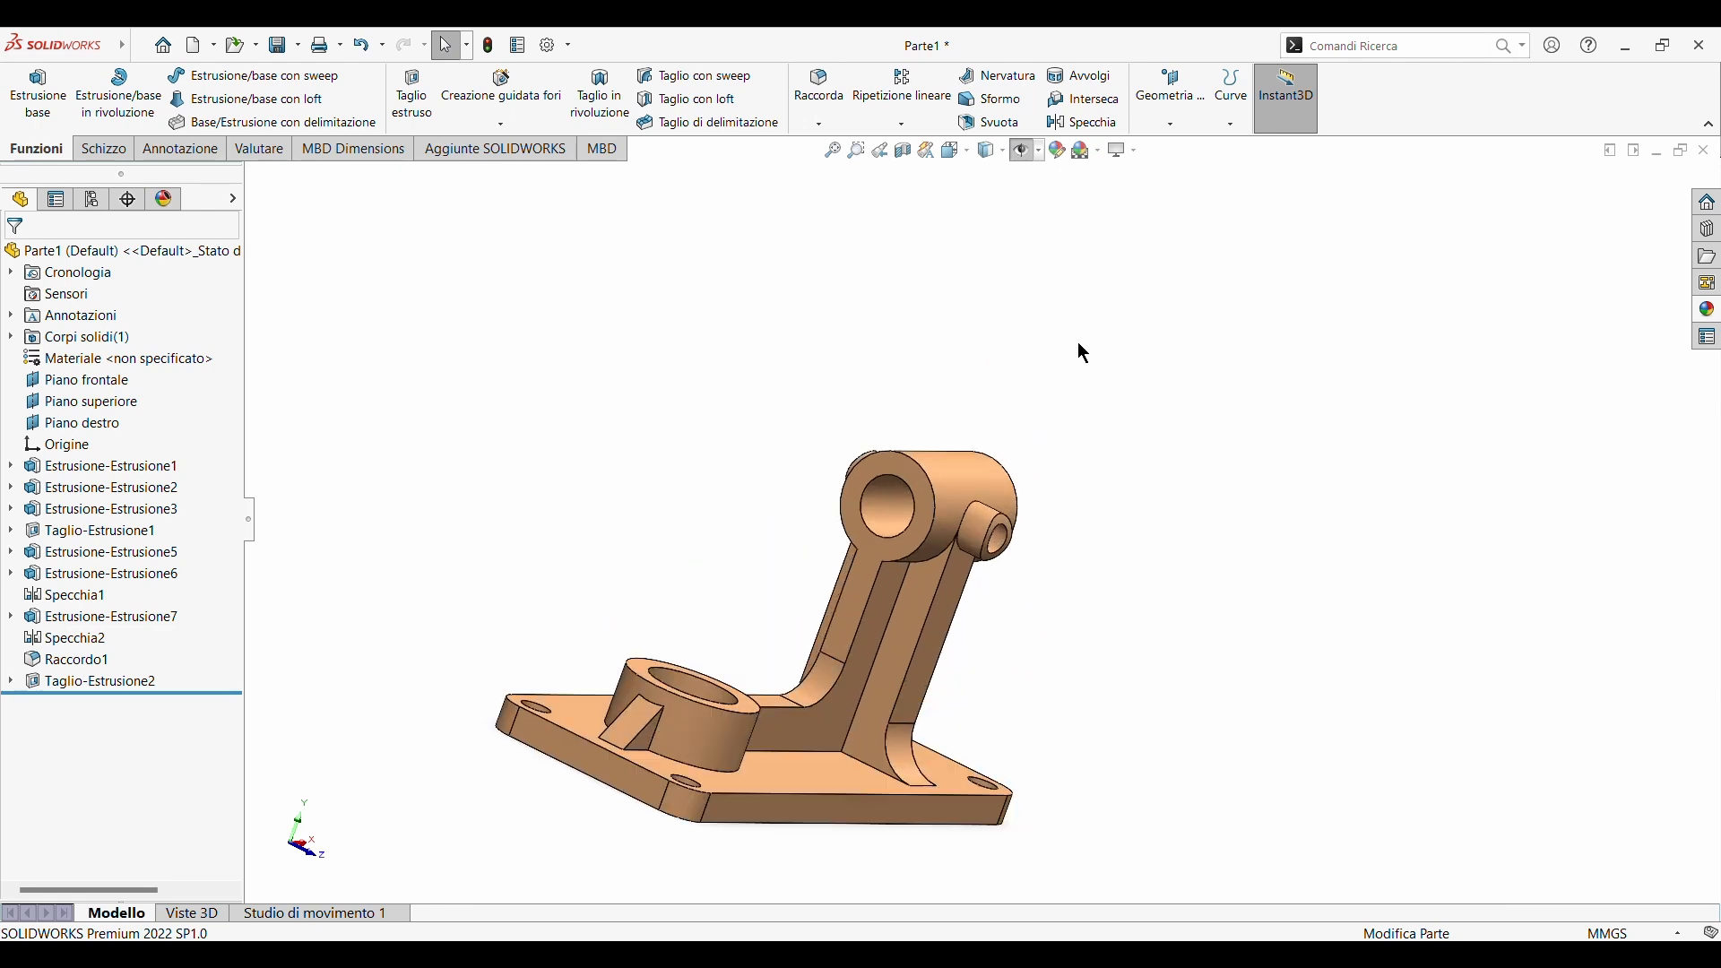
pyautogui.scroll(2, 986, 497)
pyautogui.scroll(-3, 680, 707)
pyautogui.moveTo(1353, 448); pyautogui.dragTo(894, 748, button='middle')
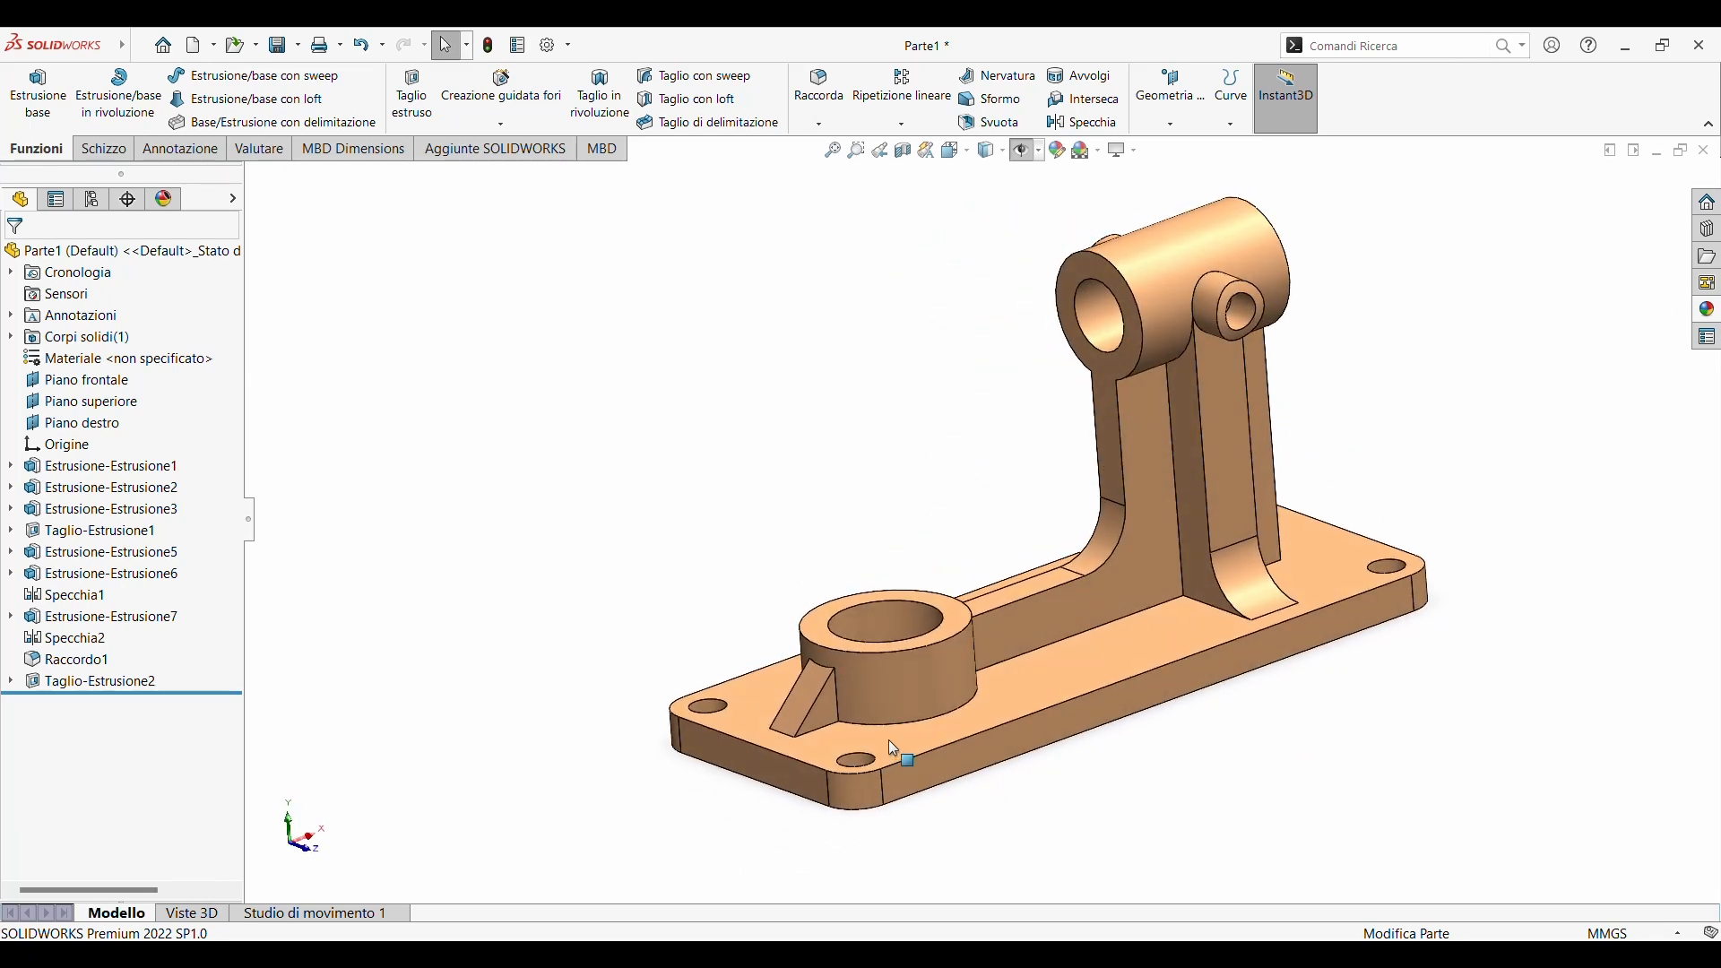